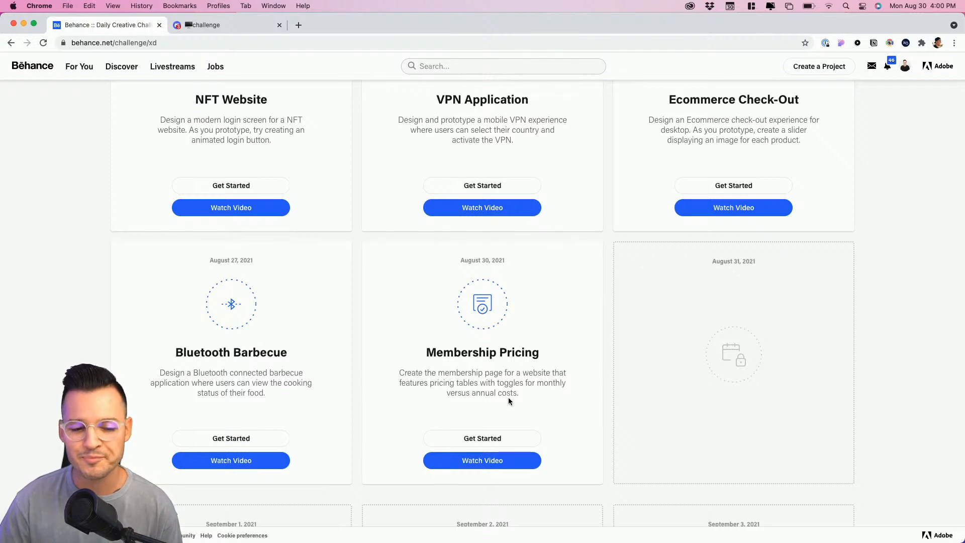
- Review the Membership Pricing brief and the top of the Behance XD challenge page, and switch to the challenge browser tab
scroll(495, 392, "down", 3)
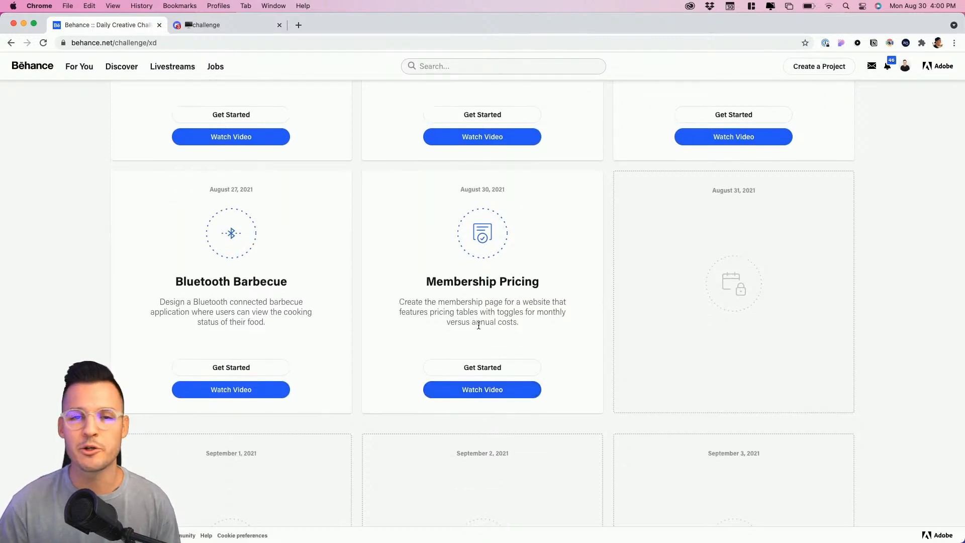
scroll(482, 323, "up", 15)
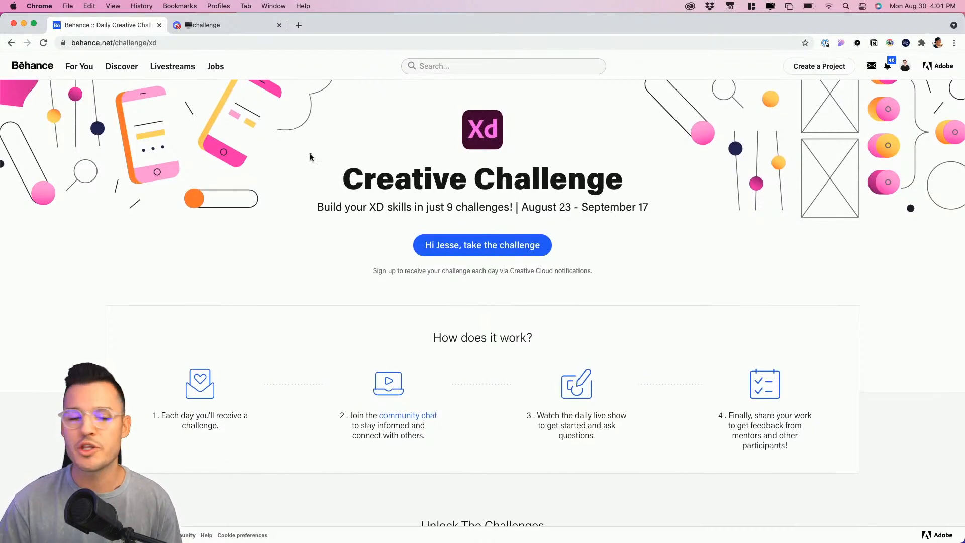
left_click(205, 26)
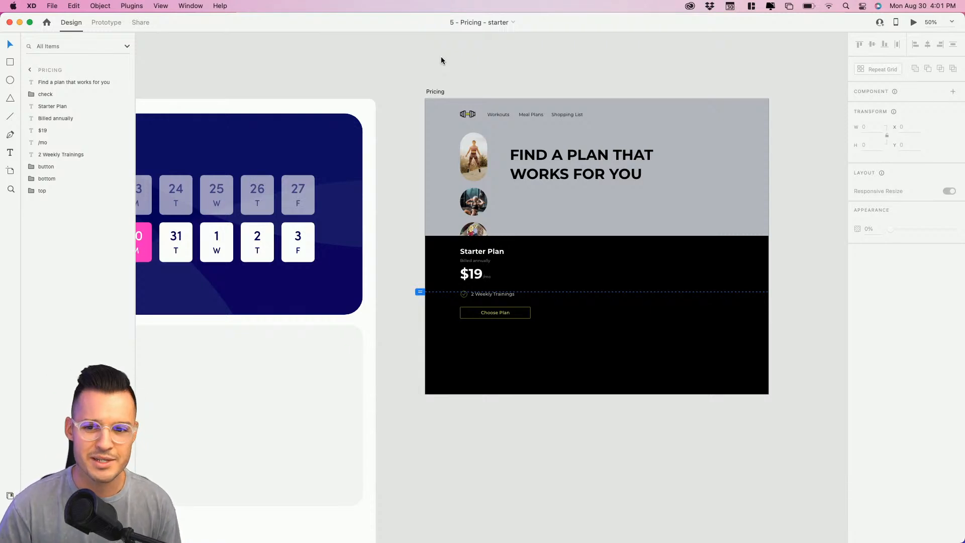
- In Adobe XD, read the Challenge Prompt on the pasteboard and examine the inspiration pricing page examples
left_click(496, 76)
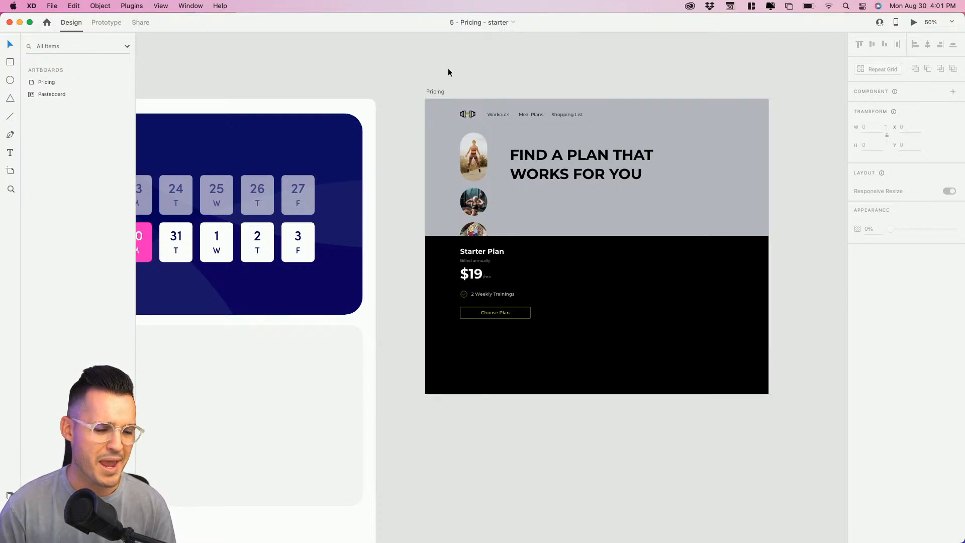
left_click_drag(402, 70, 578, 41)
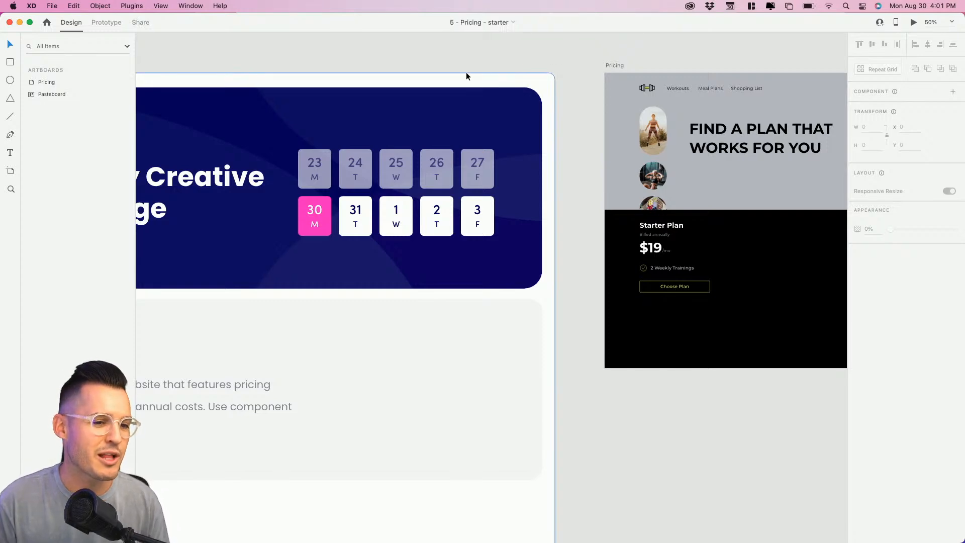
scroll(451, 325, "left", 5)
scroll(451, 325, "down", 2)
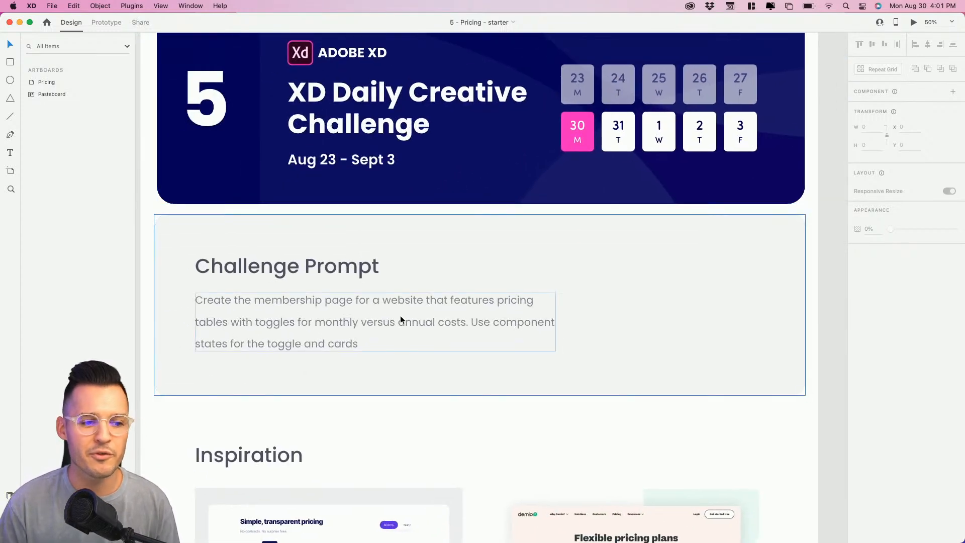
scroll(400, 316, "down", 2)
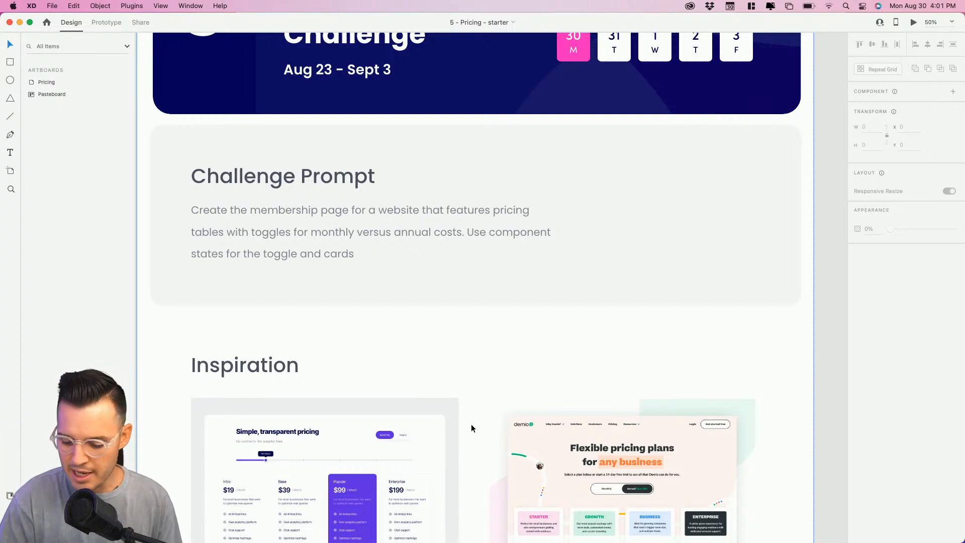
key("super+equal")
left_click_drag(380, 447, 465, 451)
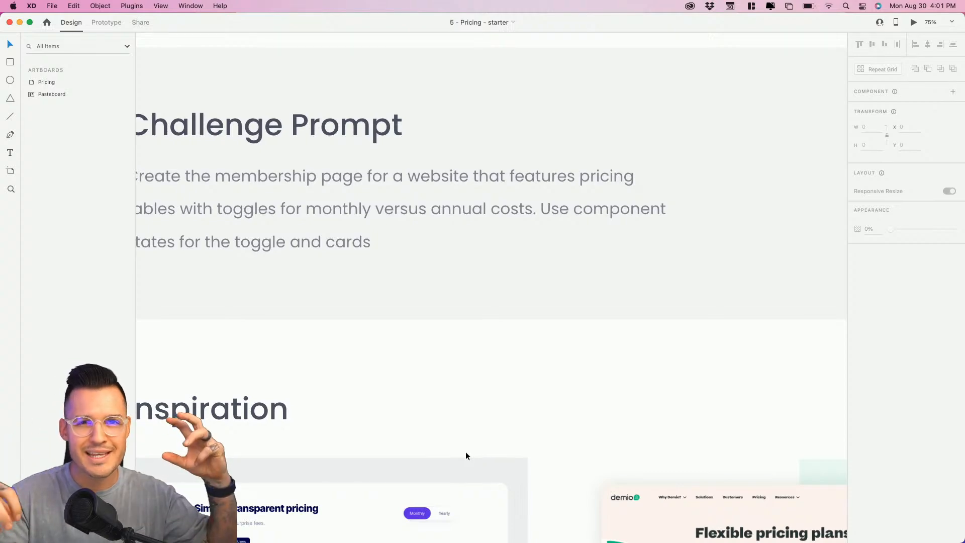
left_click_drag(512, 423, 388, 86)
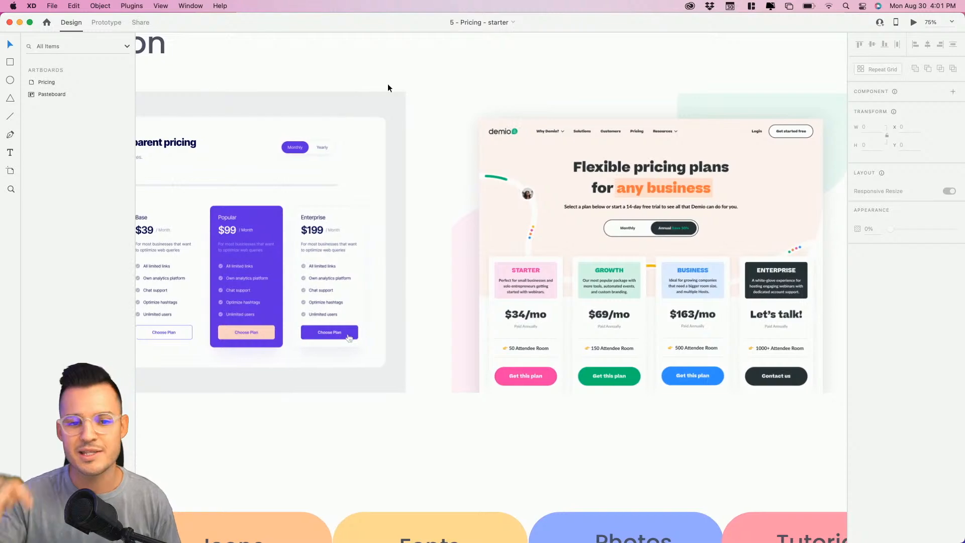
- Examine the Pricing artboard's starter layout, checking the artboard and its "Find a plan that works for you" heading
left_click_drag(555, 46, 161, 405)
left_click_drag(532, 224, 178, 532)
left_click_drag(414, 318, 399, 375)
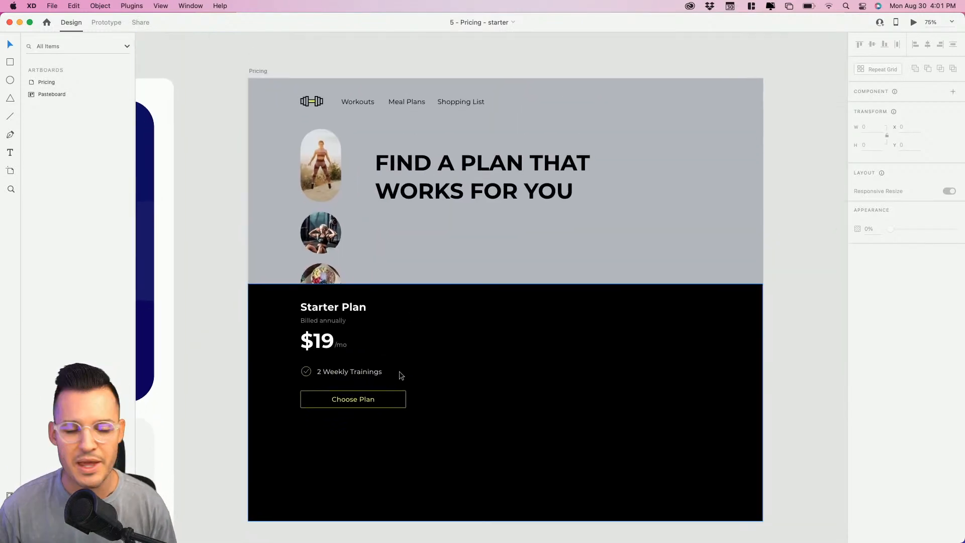
scroll(412, 339, "down", 3)
scroll(412, 339, "right", 2)
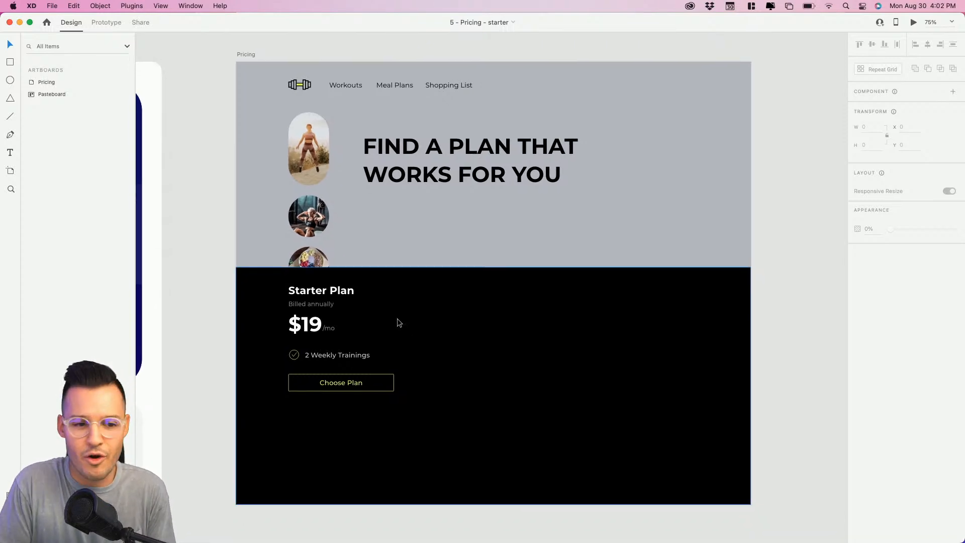
left_click(248, 54)
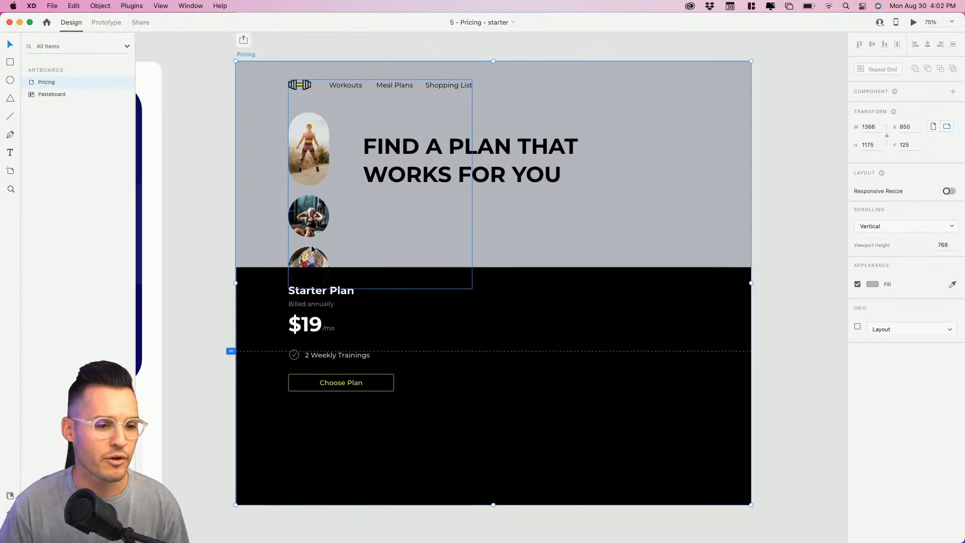
left_click(427, 175)
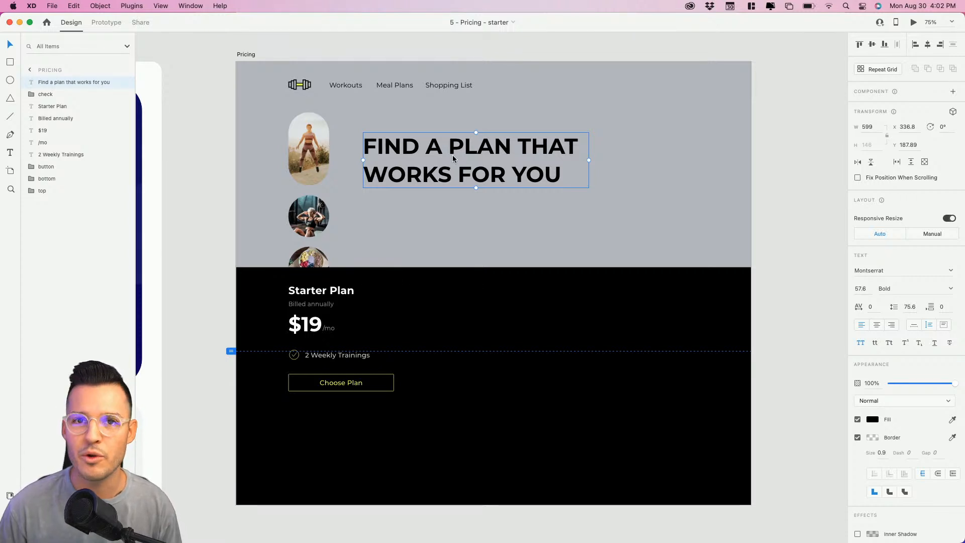
- Move the "Find a plan that works for you" text layer into the top group, above the gallery images
left_click(318, 148)
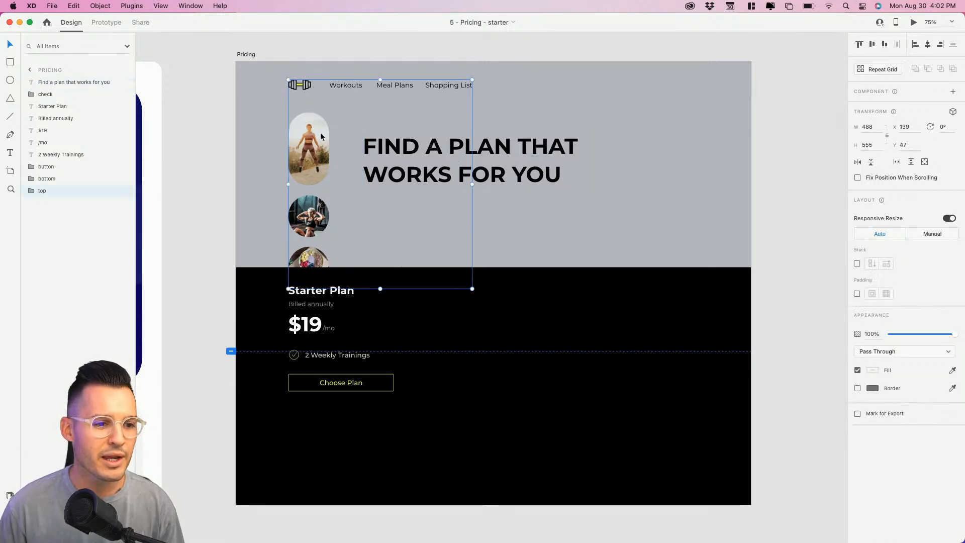
left_click(124, 190)
left_click(124, 191)
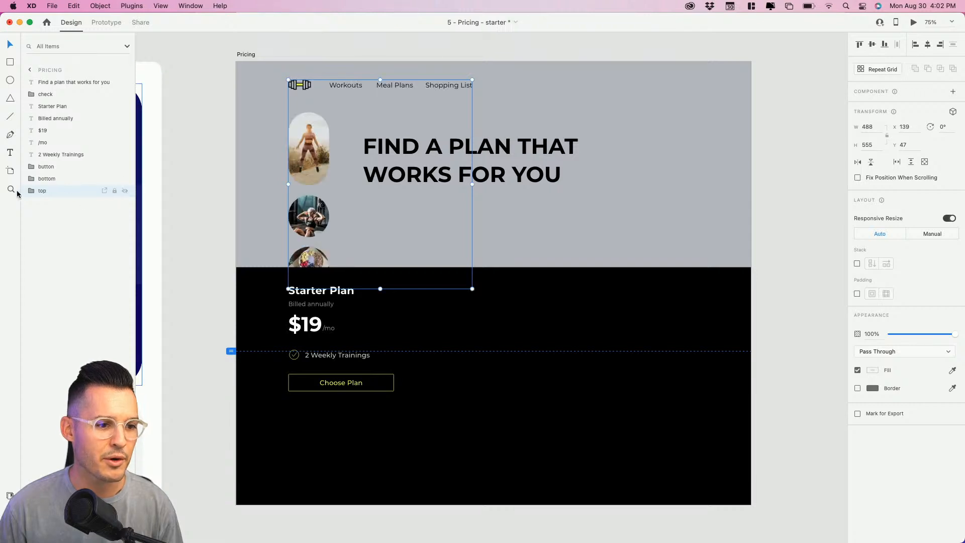
left_click(31, 192)
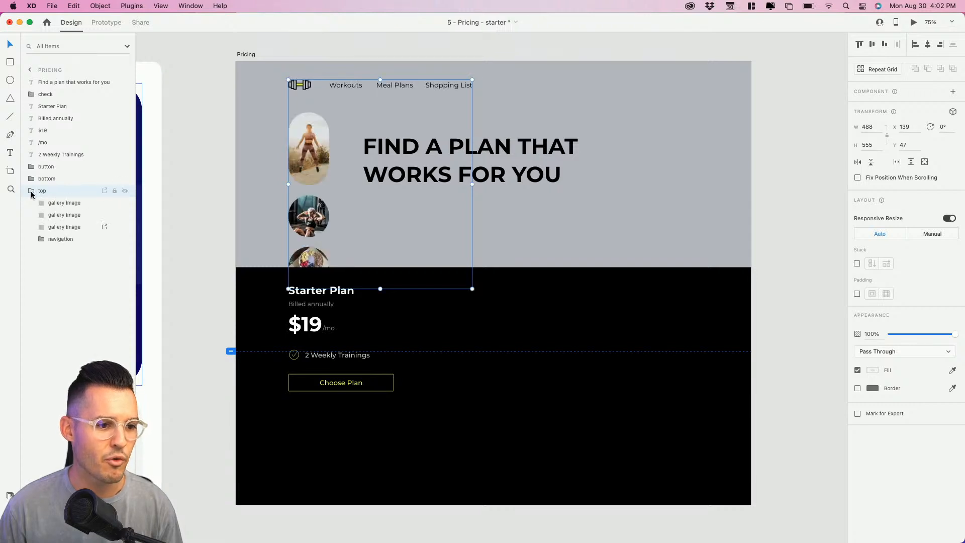
left_click(68, 84)
left_click_drag(69, 88, 67, 196)
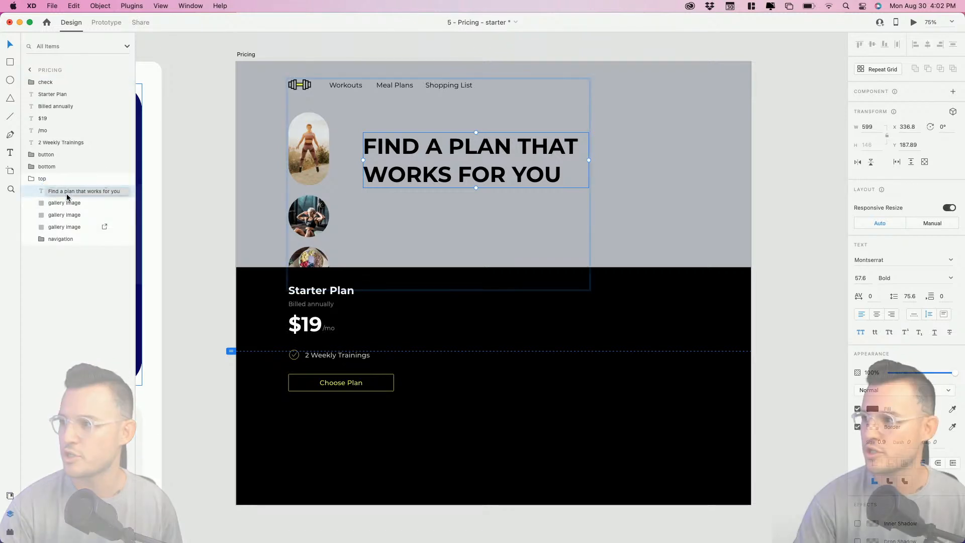
- Group the three gallery images inside the top group and turn on a vertical stack for the new group
left_click(74, 204)
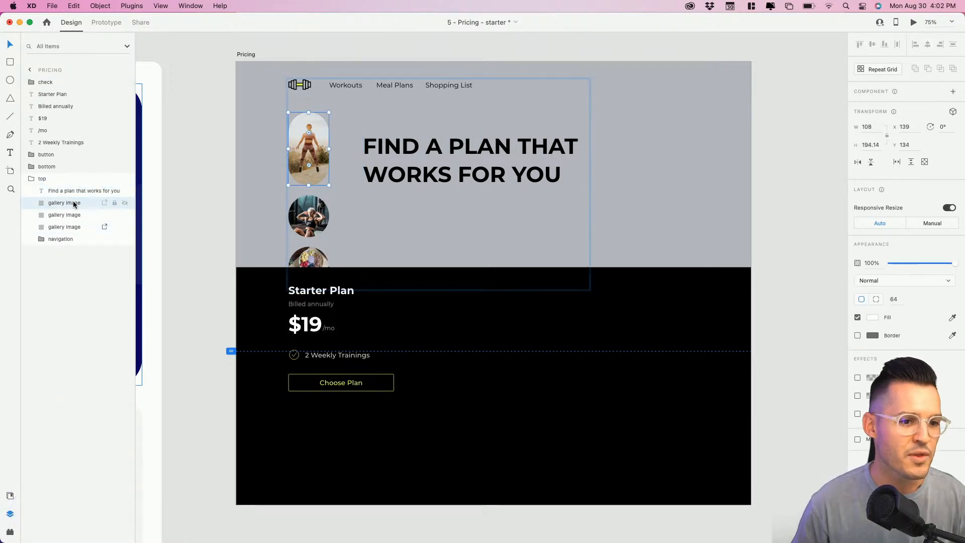
left_click(72, 217)
left_click(72, 227)
left_click(67, 240)
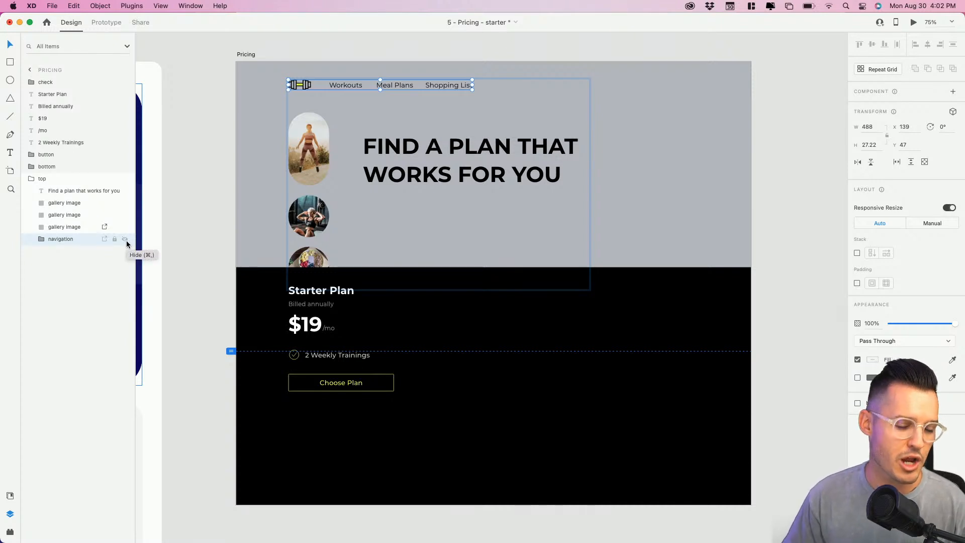
left_click(66, 203)
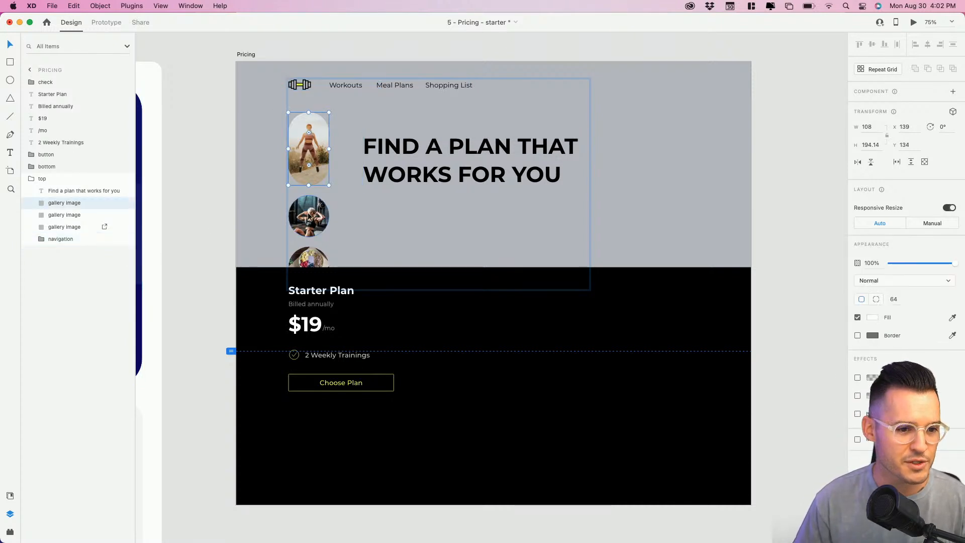
left_click(70, 216, "shift")
left_click(71, 227, "shift")
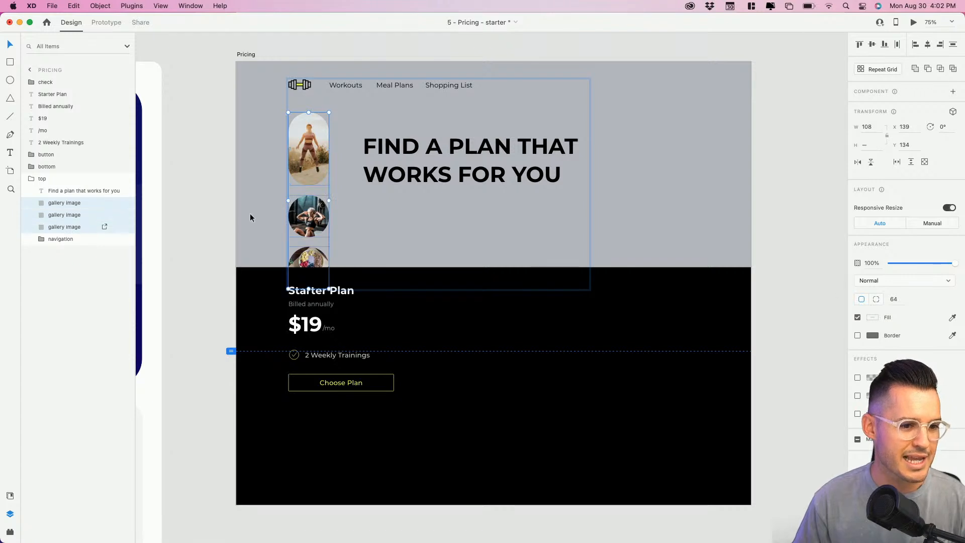
left_click_drag(312, 220, 318, 162)
key("super+z")
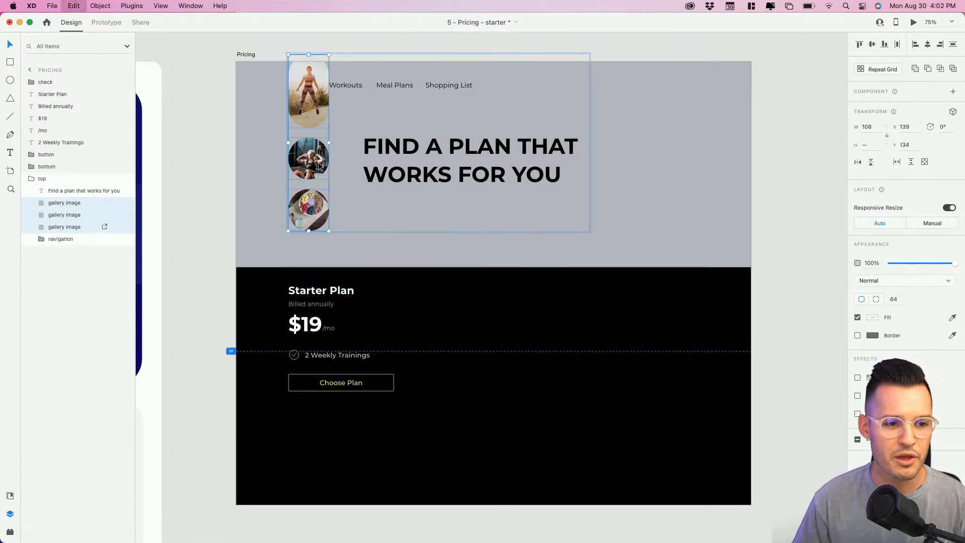
key("super+g")
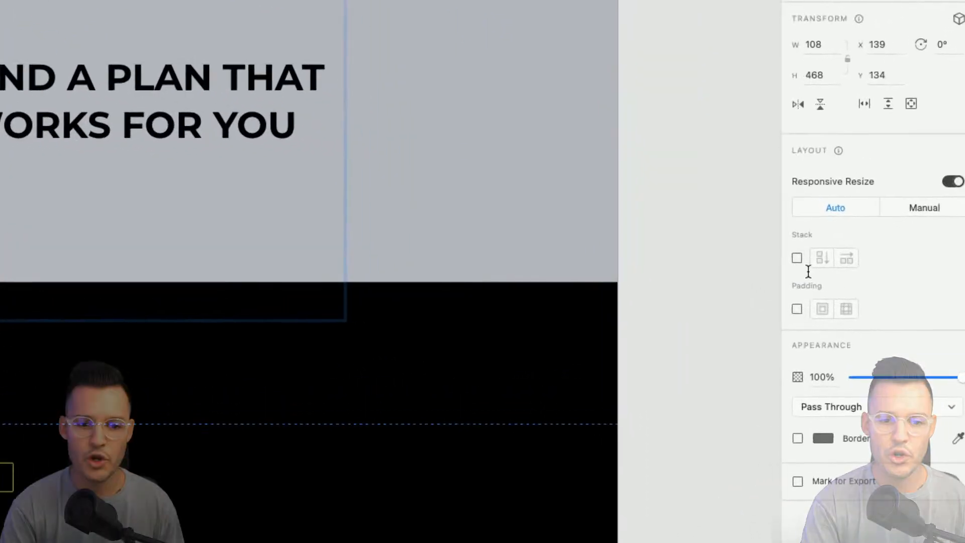
left_click(797, 259)
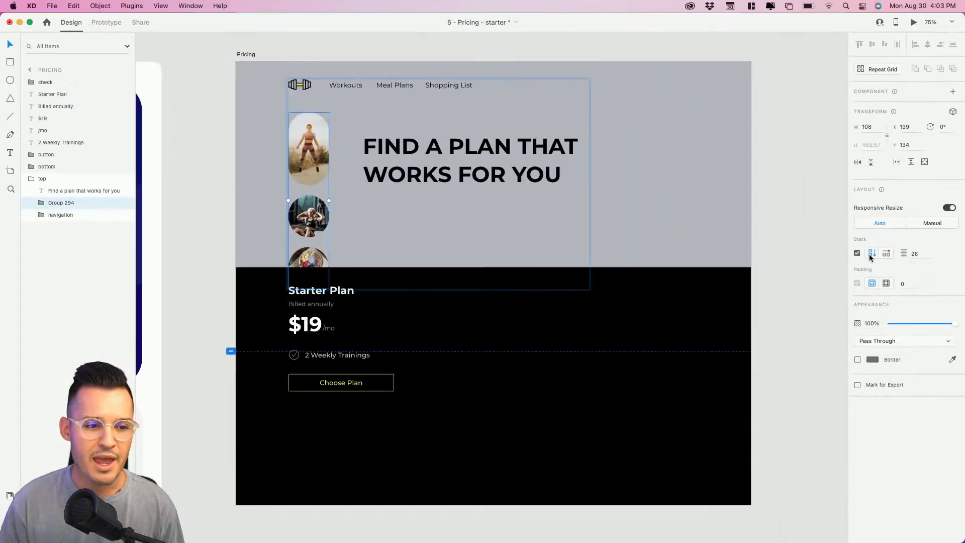
- Move the heading to the lower-right area of the grey section and rename the stacked image group as "column"
left_click_drag(417, 173, 571, 227)
left_click(56, 203)
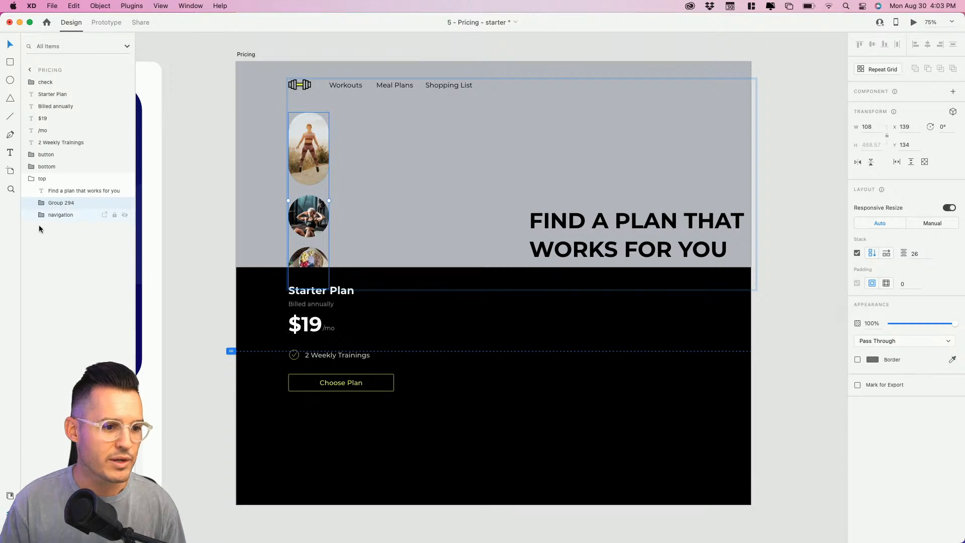
double_click(53, 203)
type("colu")
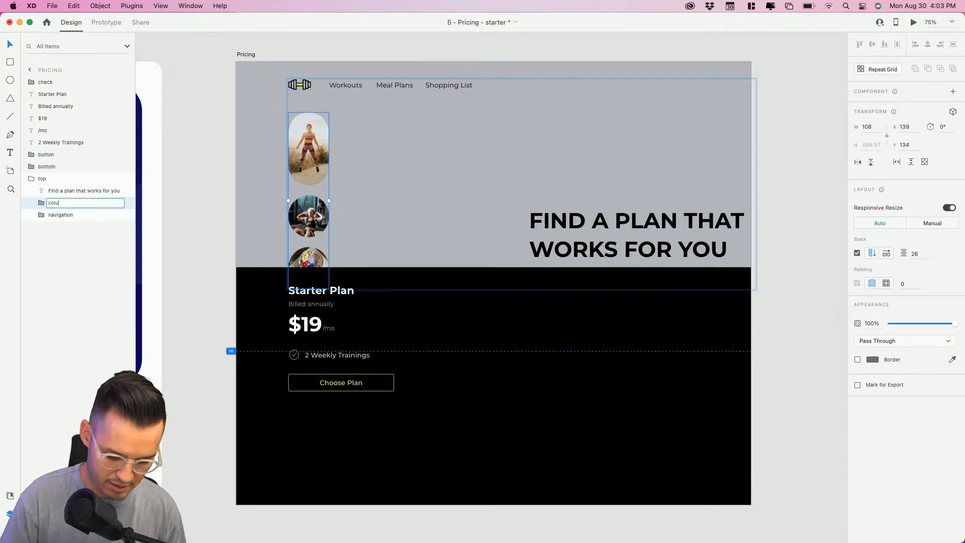
type("mn")
key("Return")
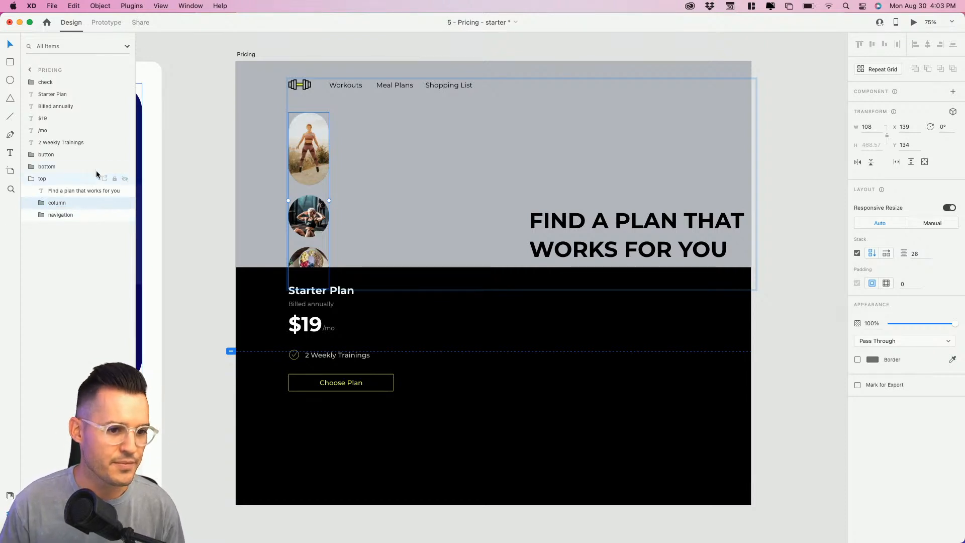
- Duplicate the image column into eight across the grey section, with the tall image in the middle of every second column
left_click_drag(309, 153, 367, 152)
double_click(364, 170)
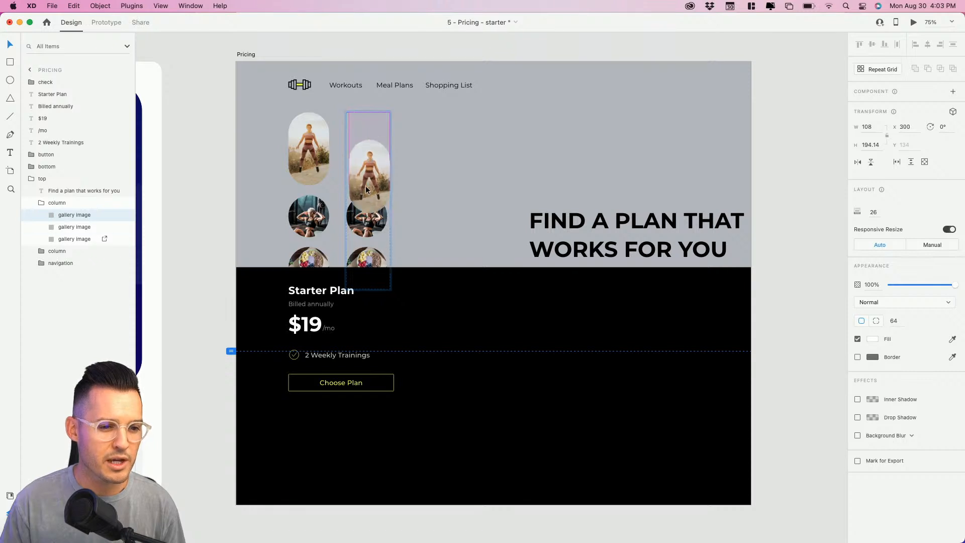
left_click_drag(371, 149, 376, 187)
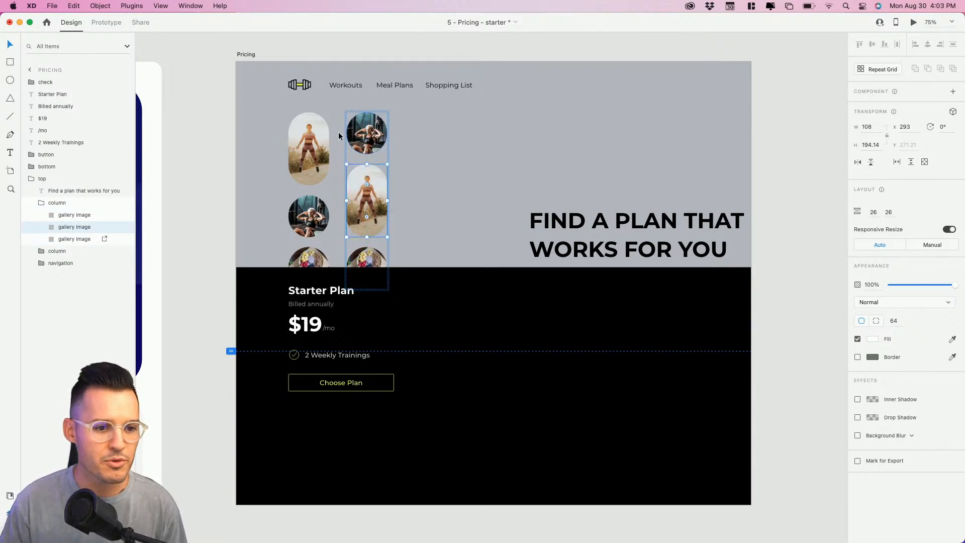
left_click(316, 134)
left_click_drag(316, 136, 712, 138)
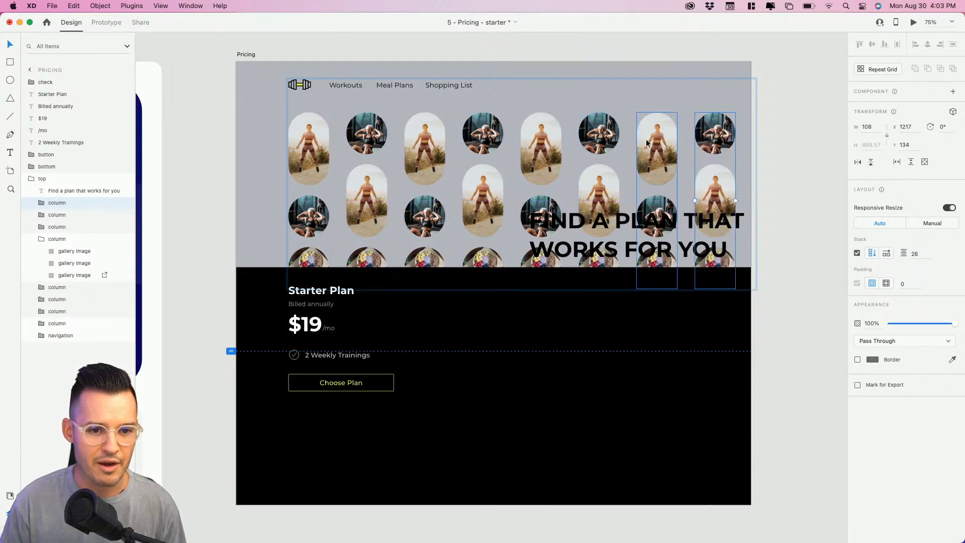
double_click(358, 135)
left_click(365, 201, "shift")
left_click(370, 259, "shift")
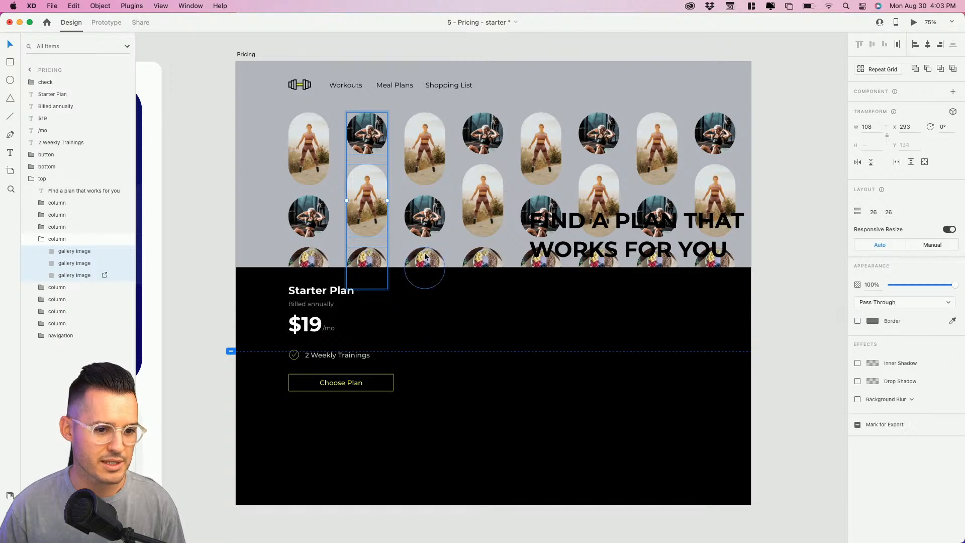
left_click(428, 164, "shift")
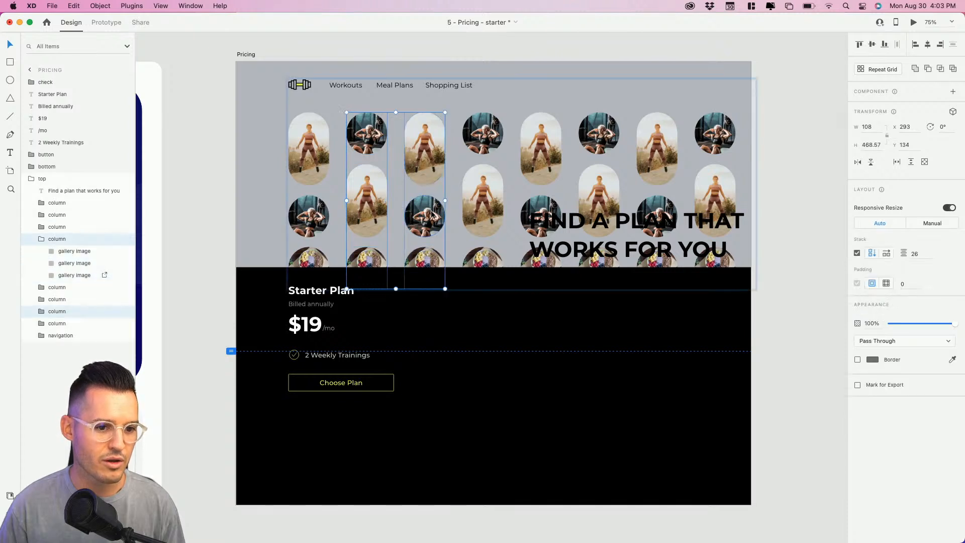
- Fill the second column's three images with the first three "fitness" photos from the PhotoSplash 2 plugin
double_click(367, 136)
left_click(375, 216, "shift")
left_click(370, 259, "shift")
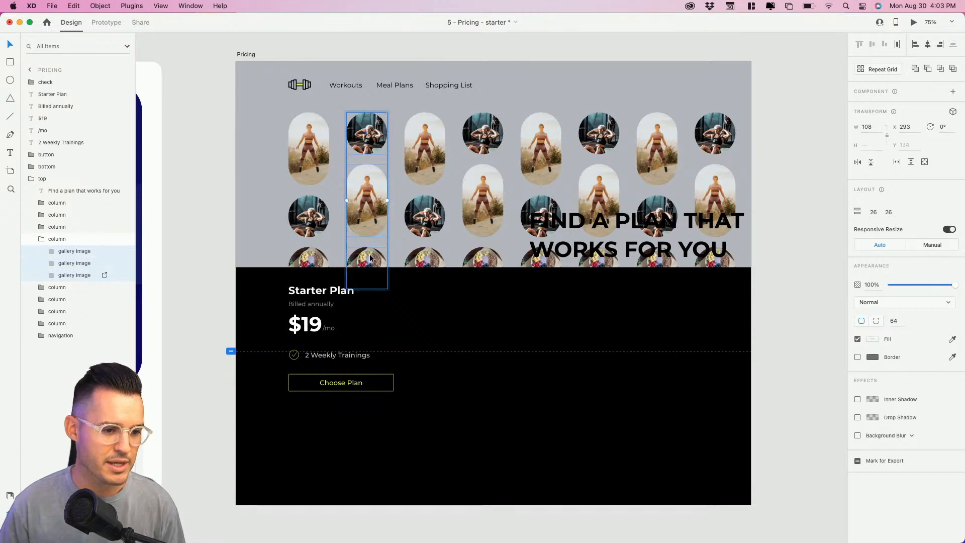
left_click(10, 497)
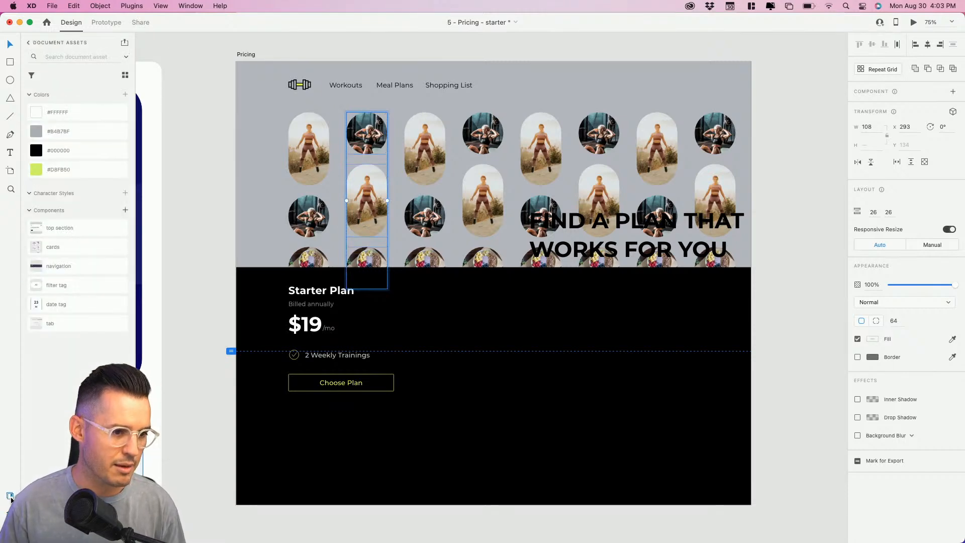
key("alt+super+p")
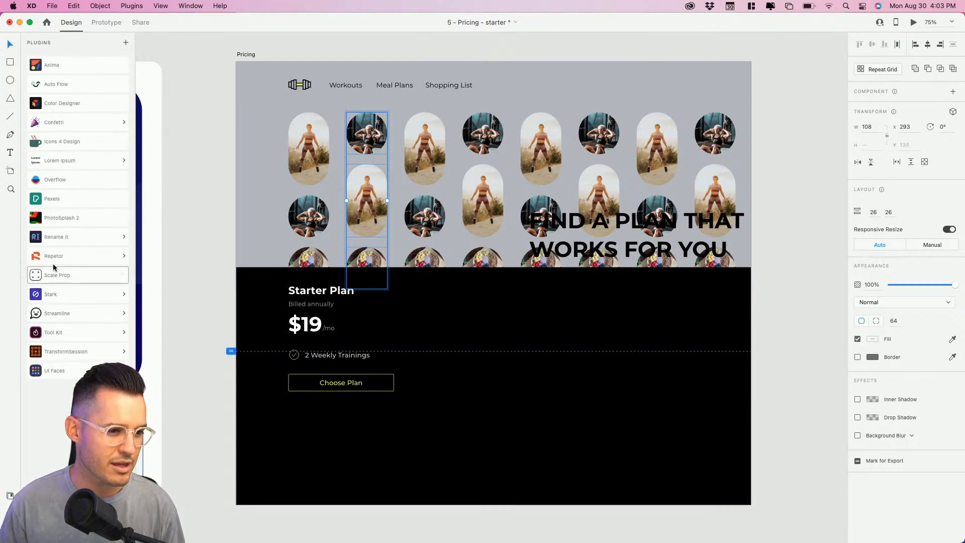
left_click(72, 218)
left_click(86, 124)
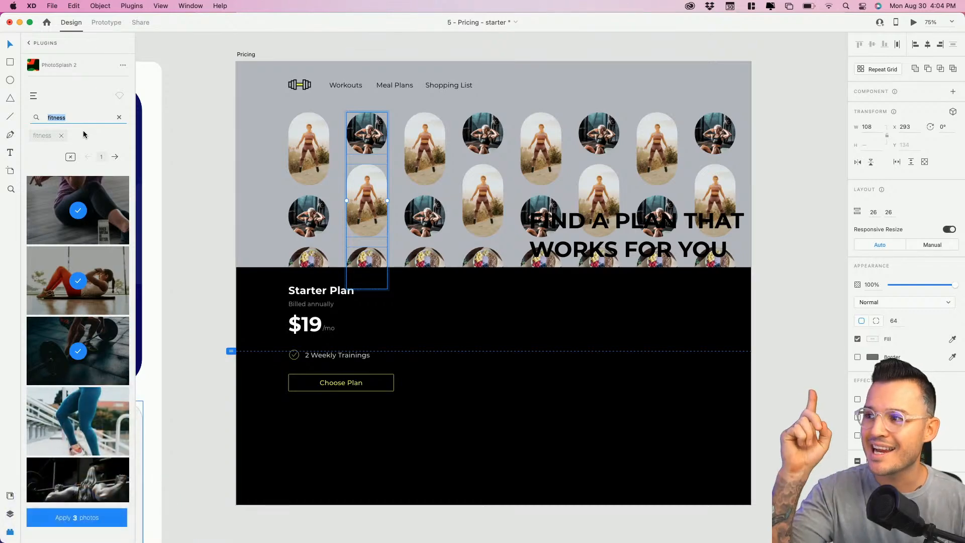
left_click(90, 526)
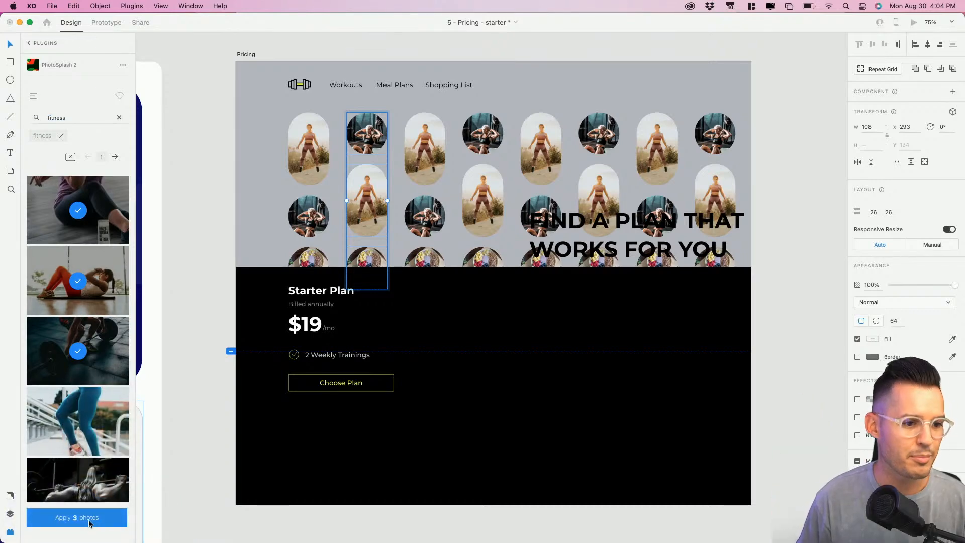
- Fill the third column with the fitness photos of blue leggings on stairs, a dark barbell lift, and women exercising on mats
left_click(445, 144)
left_click(78, 210)
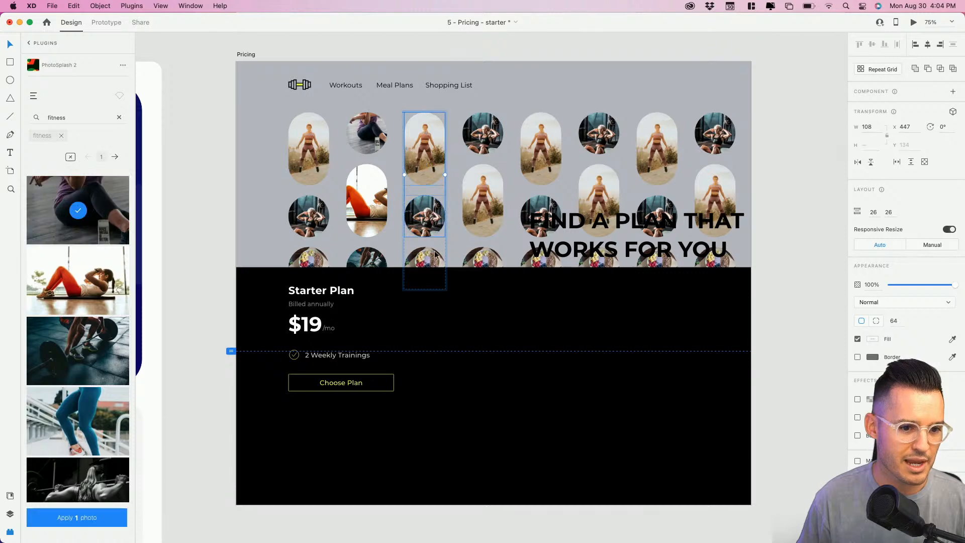
left_click(78, 280)
left_click(78, 351)
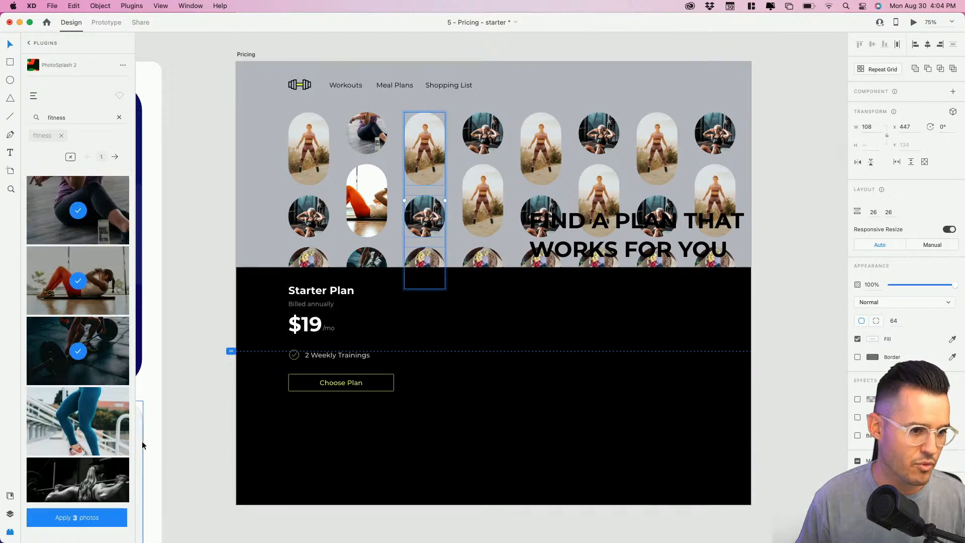
left_click(120, 159)
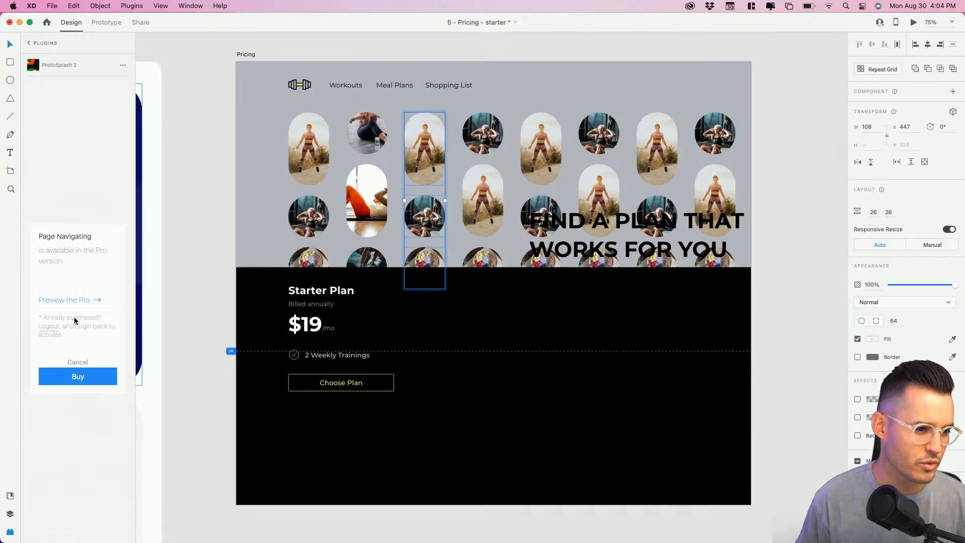
left_click(78, 363)
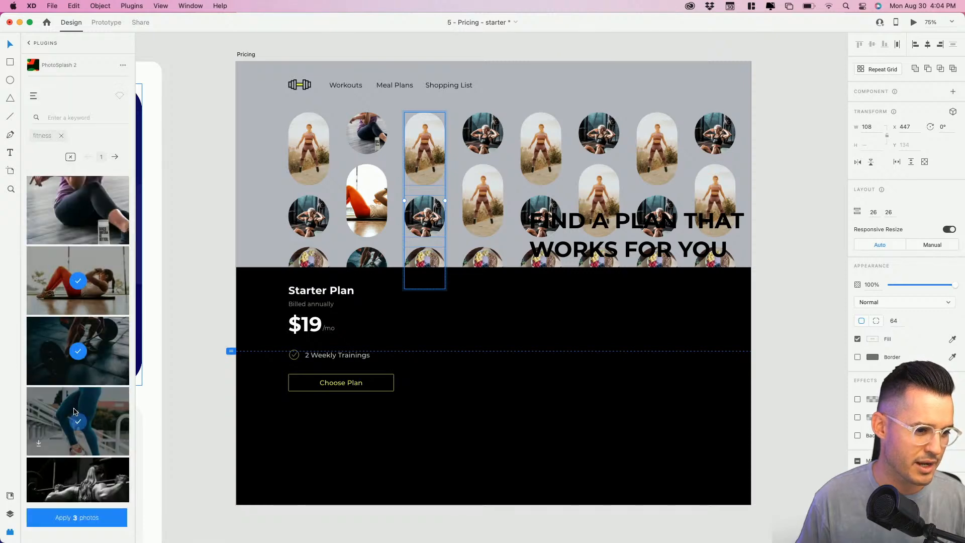
scroll(92, 424, "down", 2)
left_click(92, 410)
left_click(93, 456)
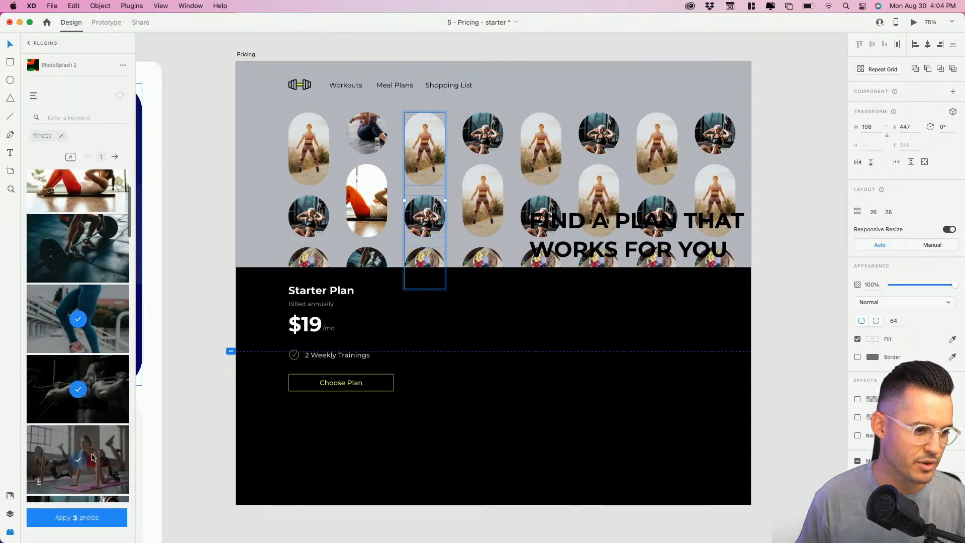
left_click(92, 525)
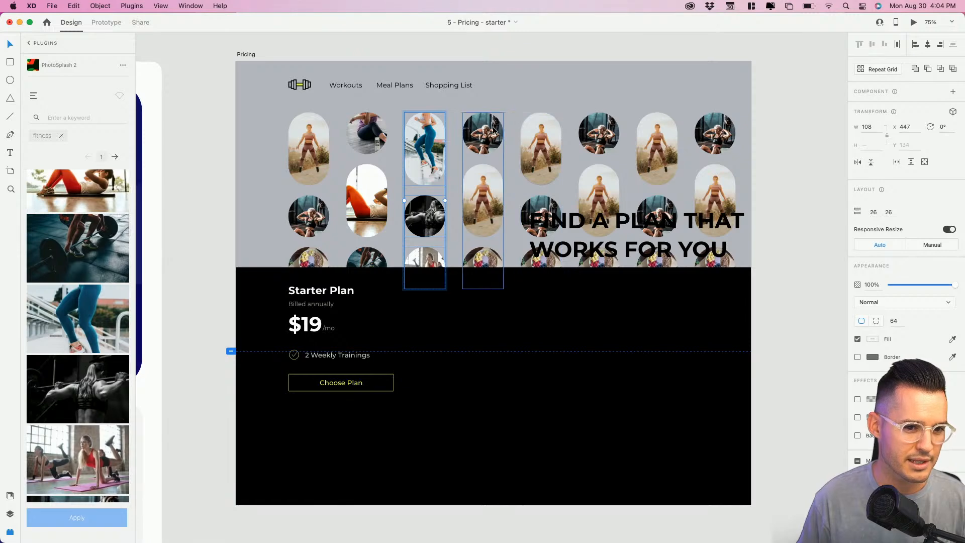
- Fill the fourth column with the fitness photos of lunging legs, a kneeling lifter on black, and a dumbbell rack
left_click(485, 191)
left_click(485, 256, "shift")
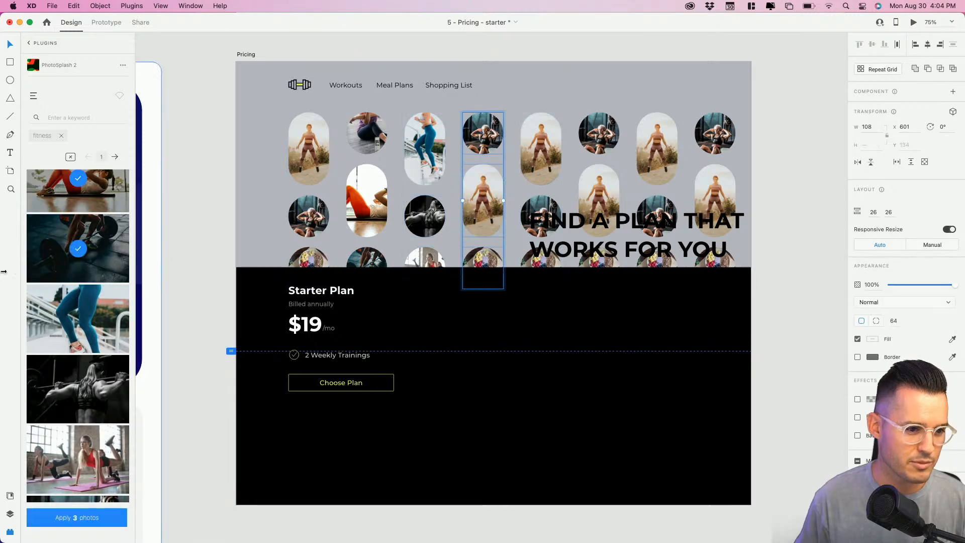
scroll(105, 308, "down", 4)
scroll(106, 309, "down", 3)
left_click(78, 258)
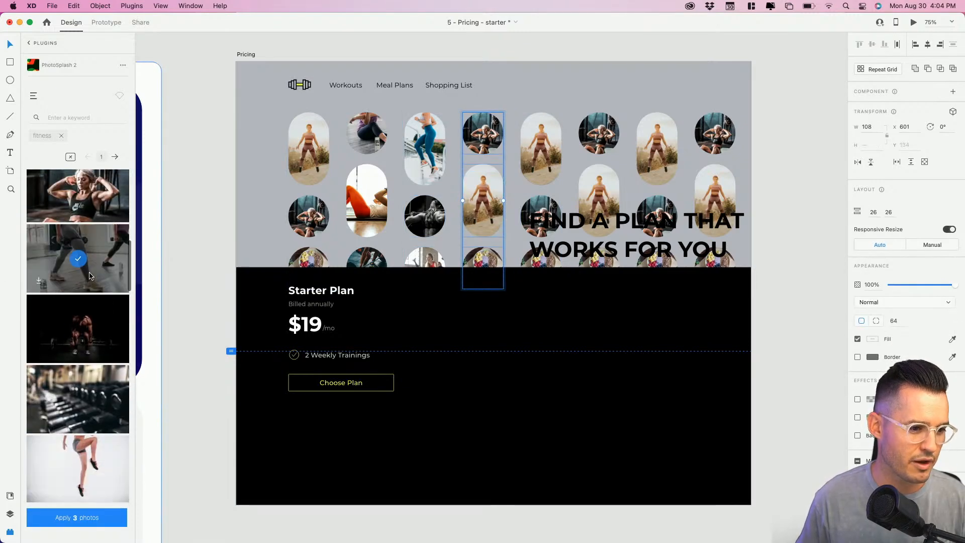
left_click(78, 328)
left_click(88, 388)
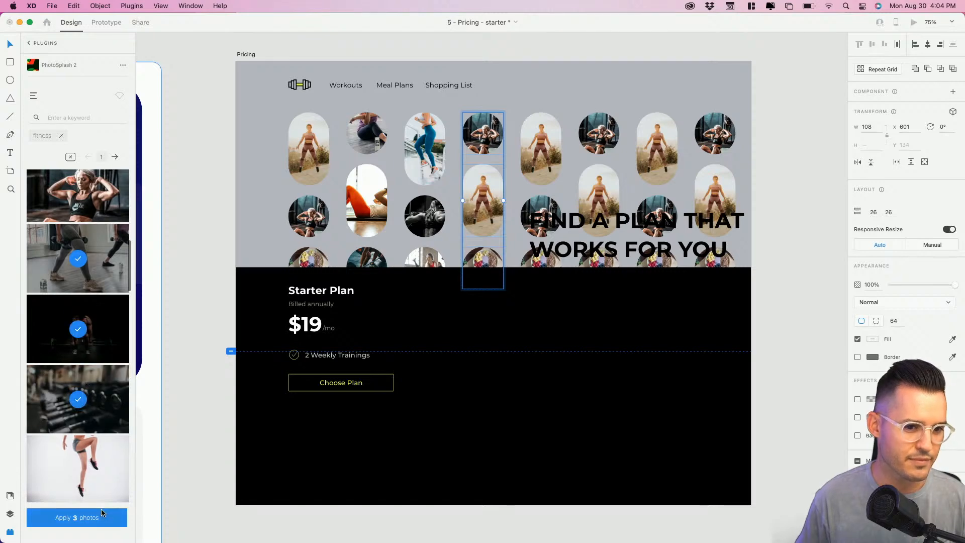
left_click(102, 517)
- Fill the fifth column with the fitness photos of a woman against blue sky, battle ropes, and hands on a dumbbell
left_click(540, 144)
left_click(532, 212, "shift")
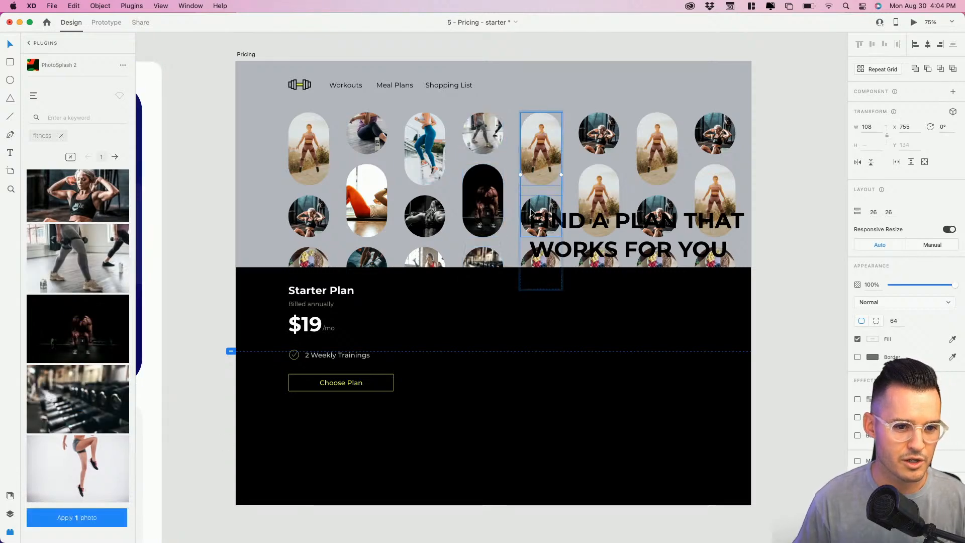
left_click(533, 262, "shift")
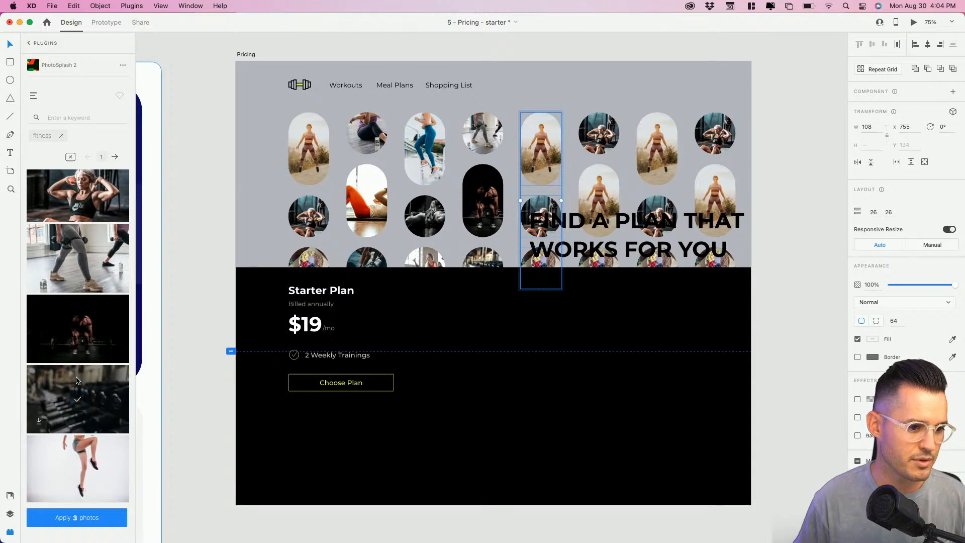
scroll(75, 381, "down", 15)
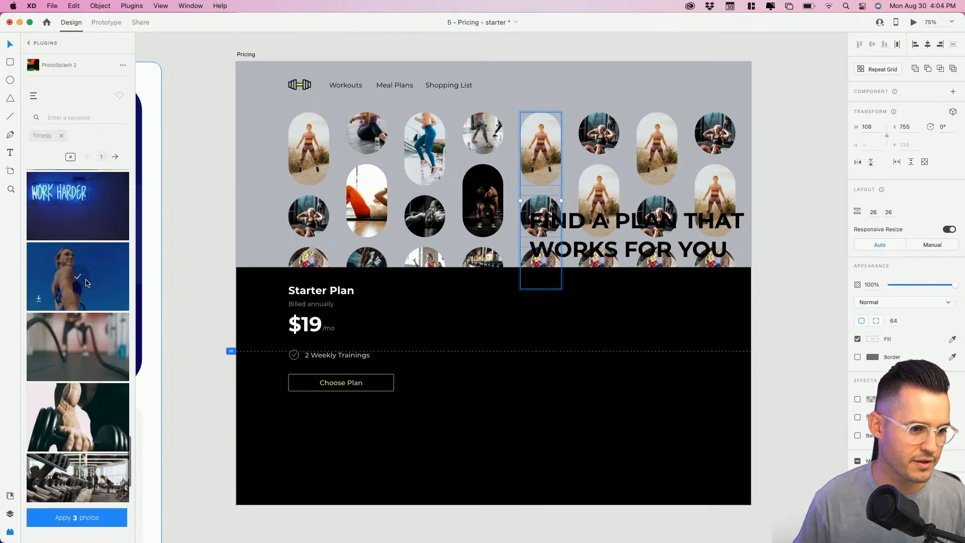
left_click(86, 283)
left_click(87, 350)
left_click(88, 417)
left_click(103, 518)
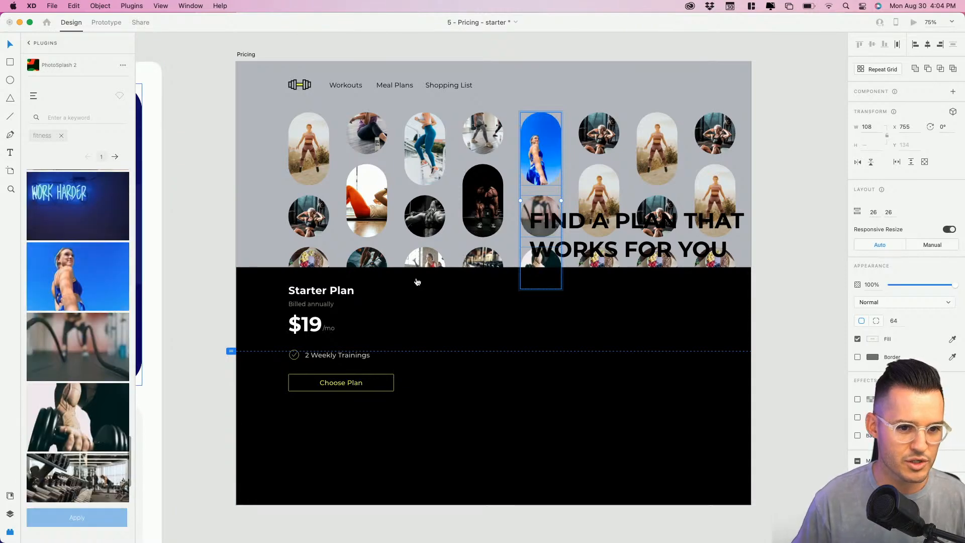
- Delete the last three image columns of the gallery
left_click(596, 147)
left_click(658, 148, "shift")
left_click(715, 146, "shift")
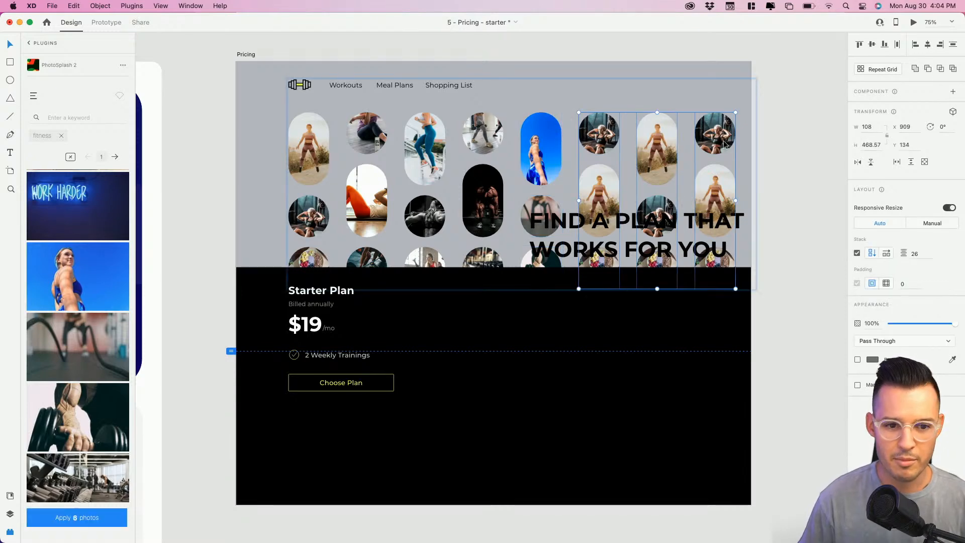
key("Delete")
- Duplicate the first three image columns into the sixth to eighth places, and put the tall image last in the sixth column
left_click(347, 135)
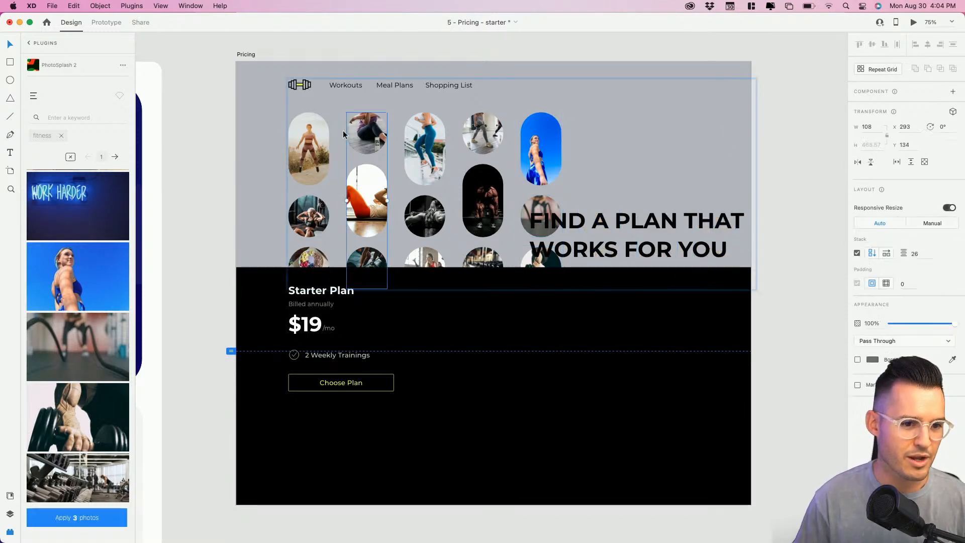
left_click(425, 145, "shift")
left_click(325, 141, "shift")
left_click_drag(325, 141, 601, 265)
double_click(600, 140)
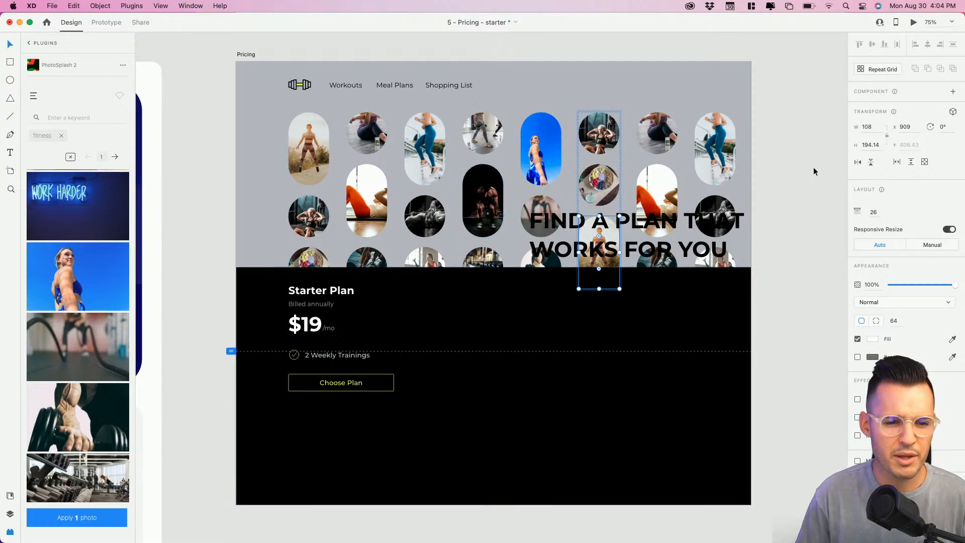
left_click(777, 143)
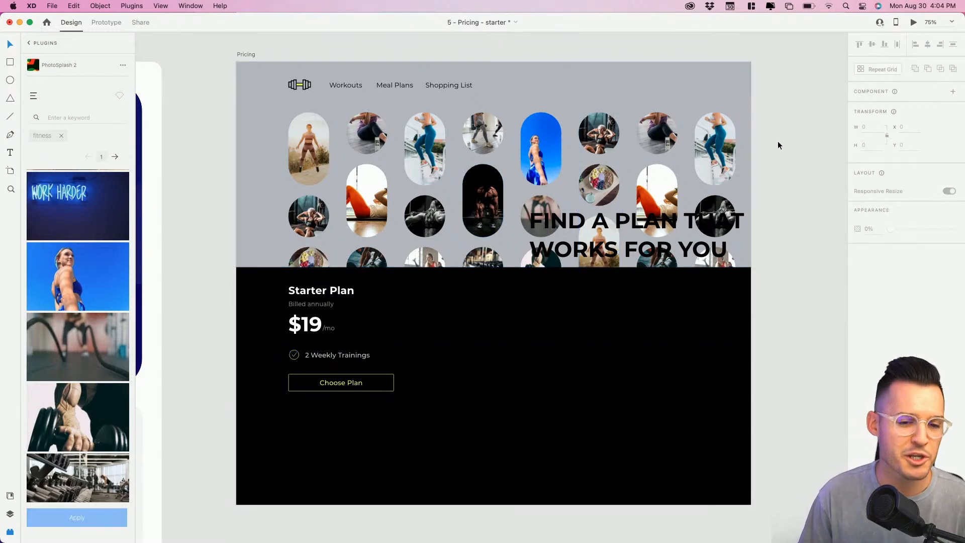
- Group all eight image columns inside the top group
left_click(520, 168)
mouse_move(50, 318)
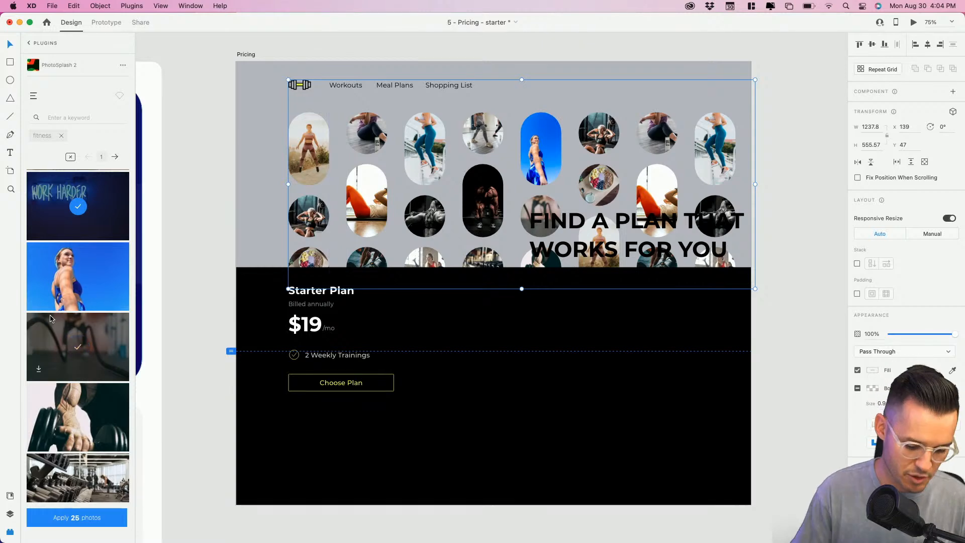
key("super+y")
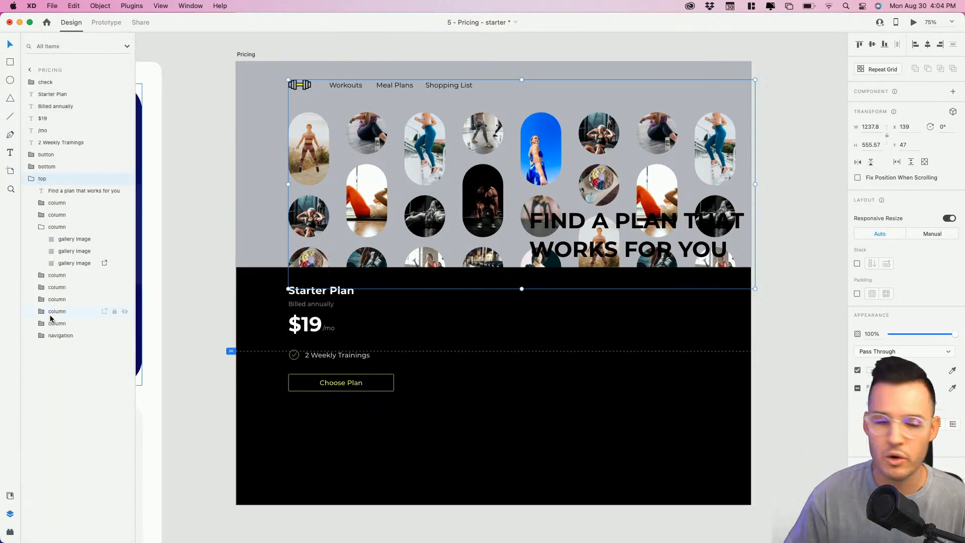
left_click(42, 227)
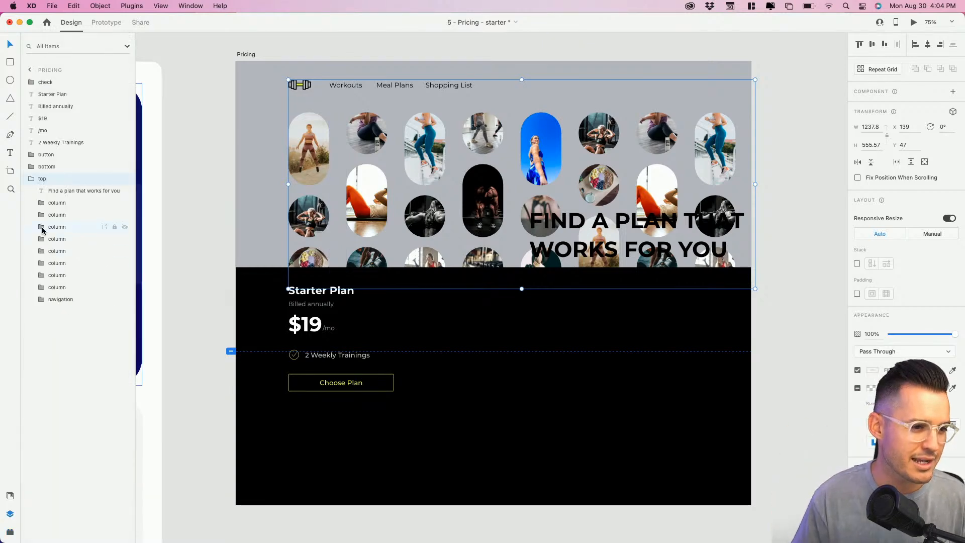
left_click(59, 203)
left_click(66, 286, "shift")
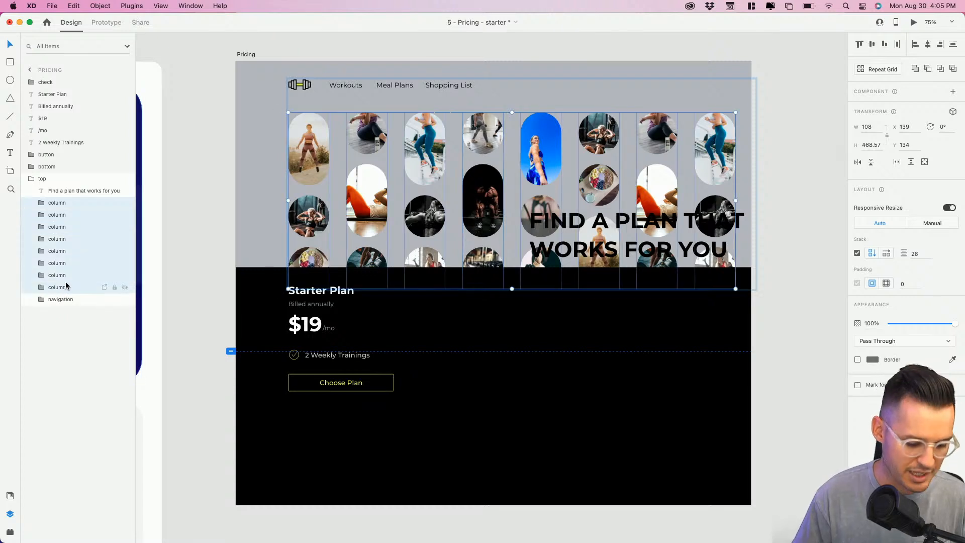
key("cmd+g")
- Rename the new group of columns as "grid" and lock it
double_click(60, 204)
type("gr")
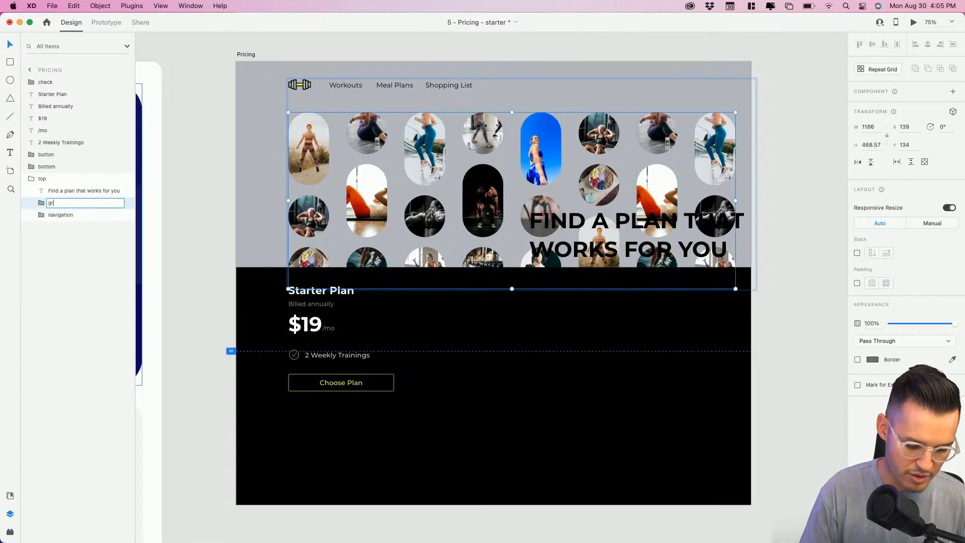
type("id")
key("Return")
left_click(114, 203)
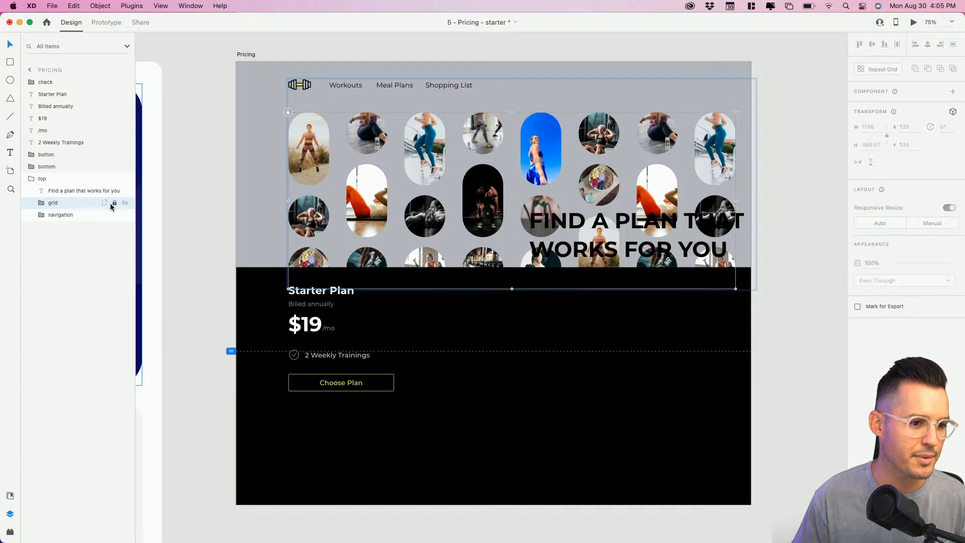
- Draw an 859 × 553 rectangle from the artboard's top-left corner in the top group and name it "glass"
left_click(63, 191)
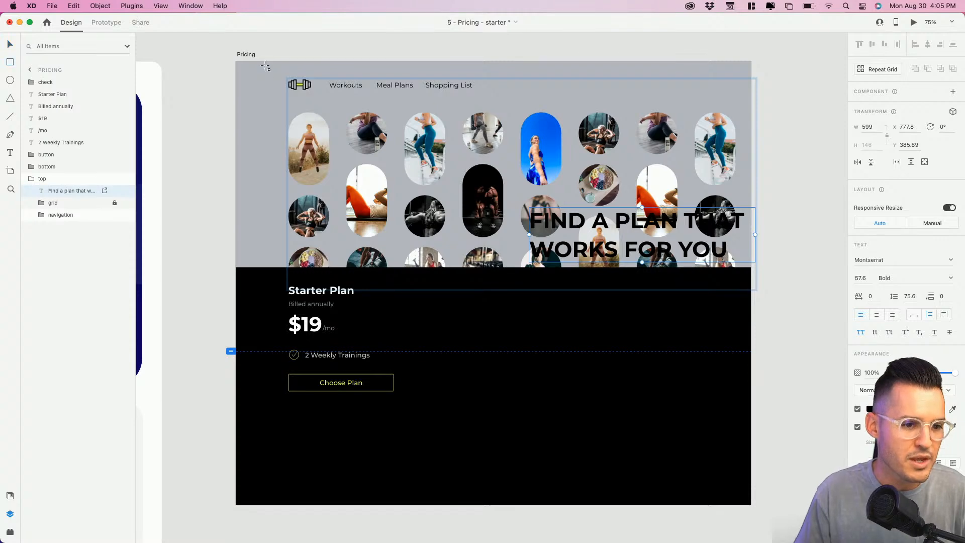
mouse_move(236, 61)
left_mouse_down()
mouse_move(524, 259)
mouse_move(560, 270)
left_mouse_up()
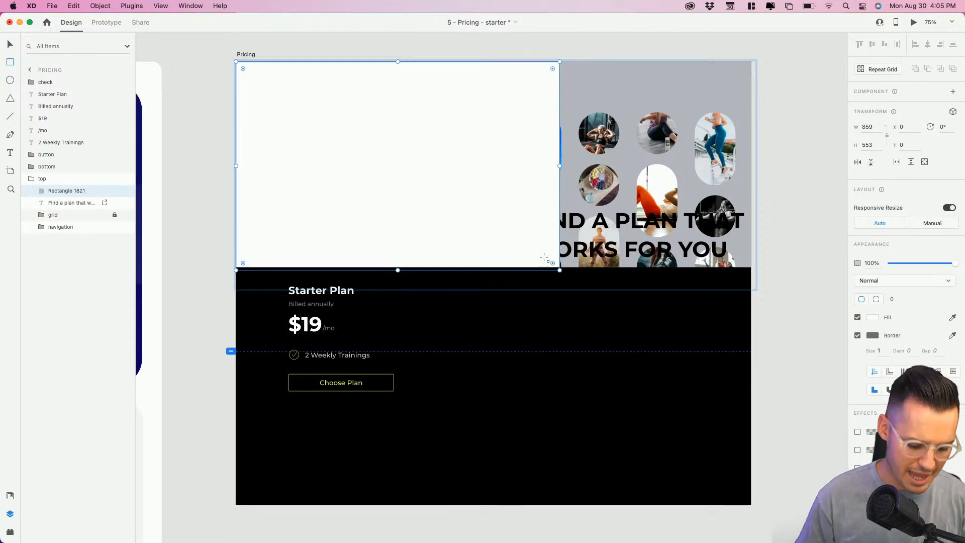
double_click(67, 191)
type("glass")
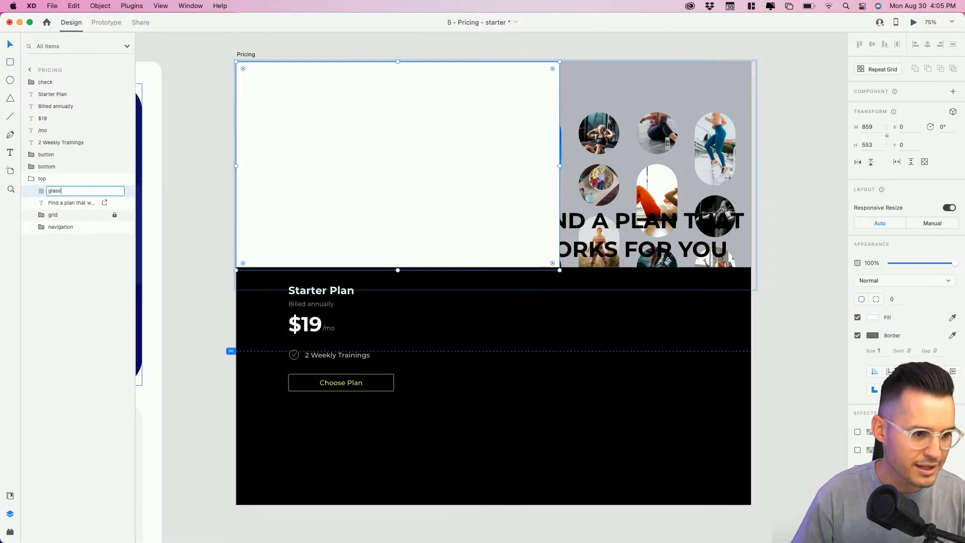
key("Return")
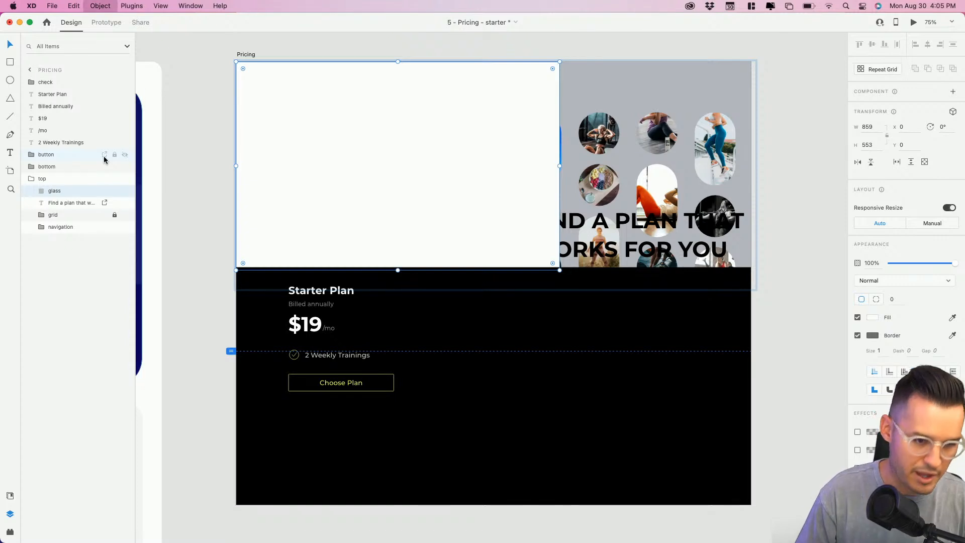
- Order the glass layer beneath the heading and navigation, and move the heading onto the rectangle, aligned with the logo below the navigation
key("super+bracketleft")
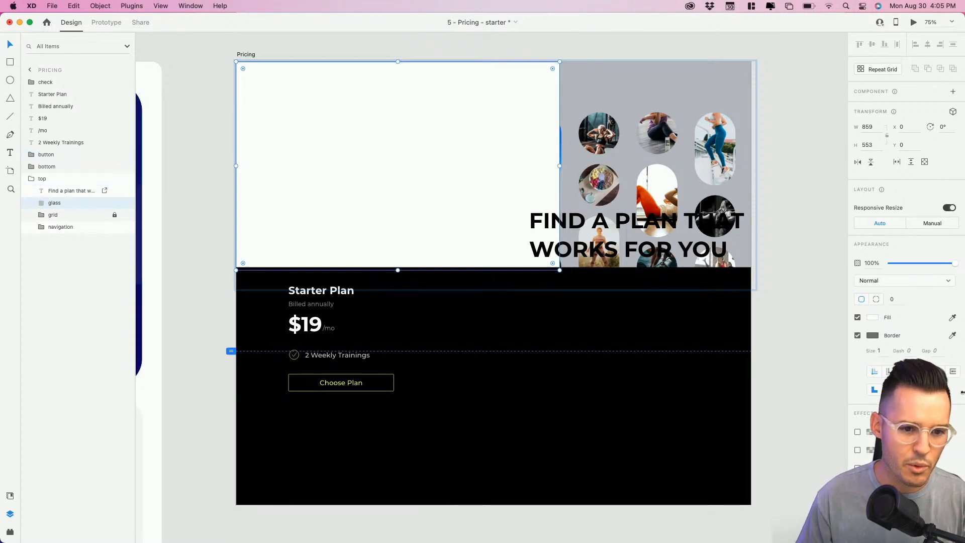
left_click(649, 245)
left_click_drag(650, 244, 394, 154)
left_click_drag(61, 226, 62, 192)
left_click_drag(321, 132, 336, 160)
- Remove the border from the glass rectangle
left_click(527, 146)
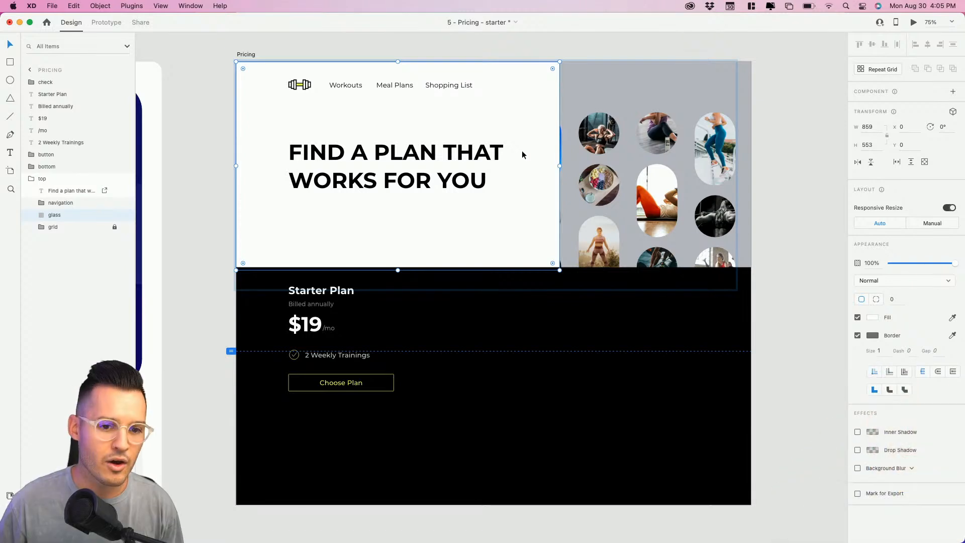
left_click(857, 336)
left_click(788, 295)
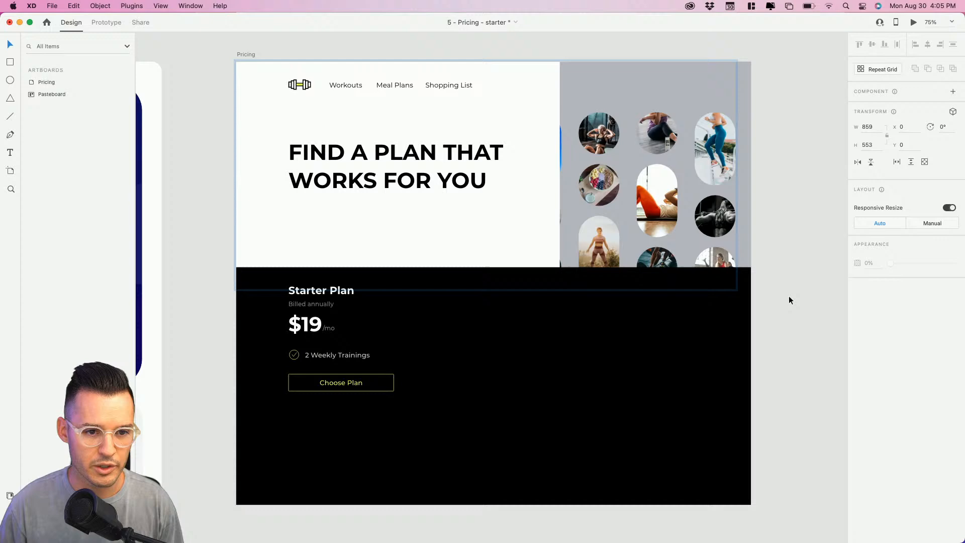
- Apply a Background Blur to the glass rectangle with amount 23, brightness 18 and effect opacity 32%
double_click(545, 205)
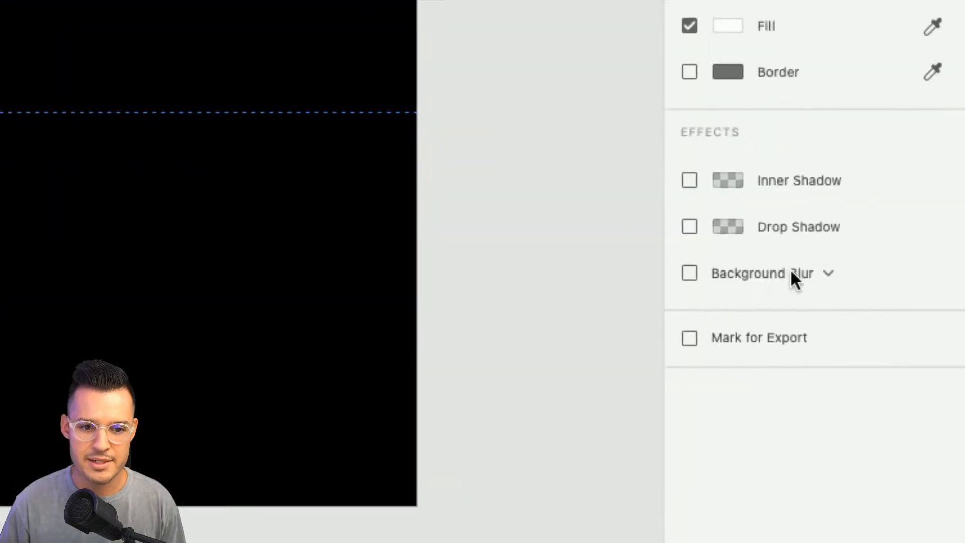
left_click(792, 273)
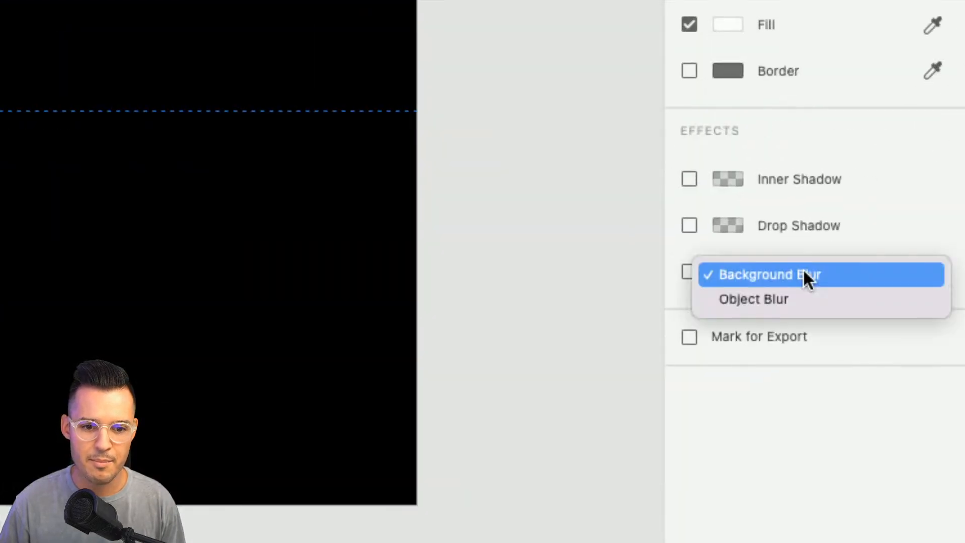
left_click(794, 296)
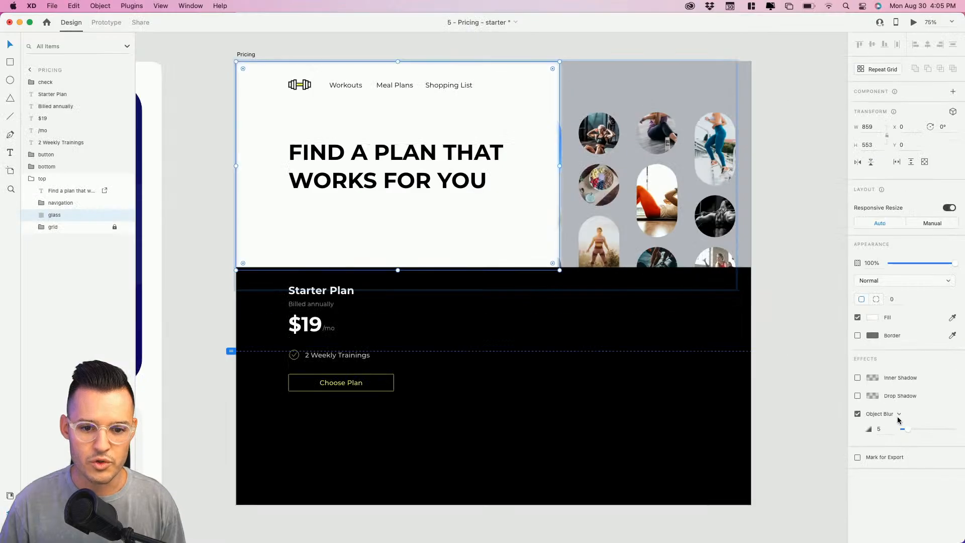
left_click(900, 413)
left_click(894, 404)
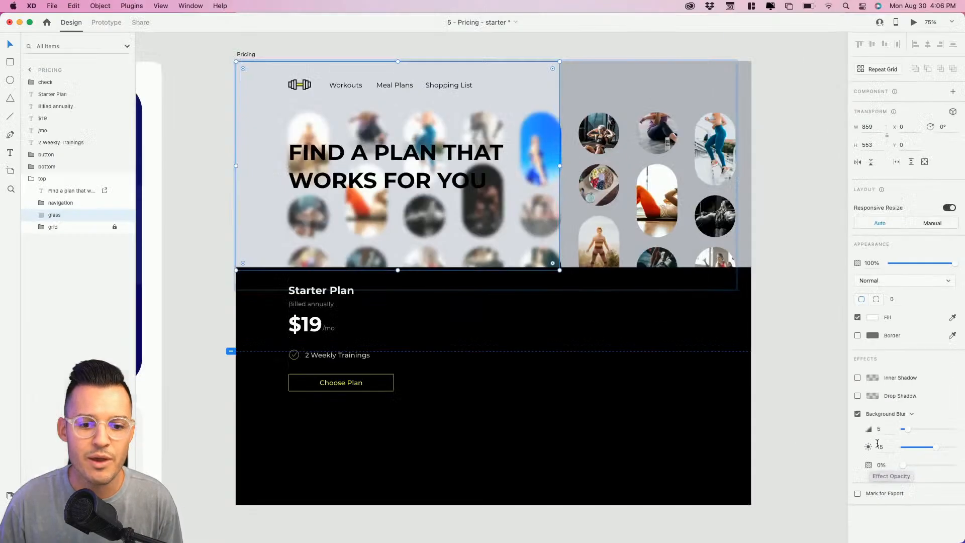
left_click_drag(908, 431, 919, 468)
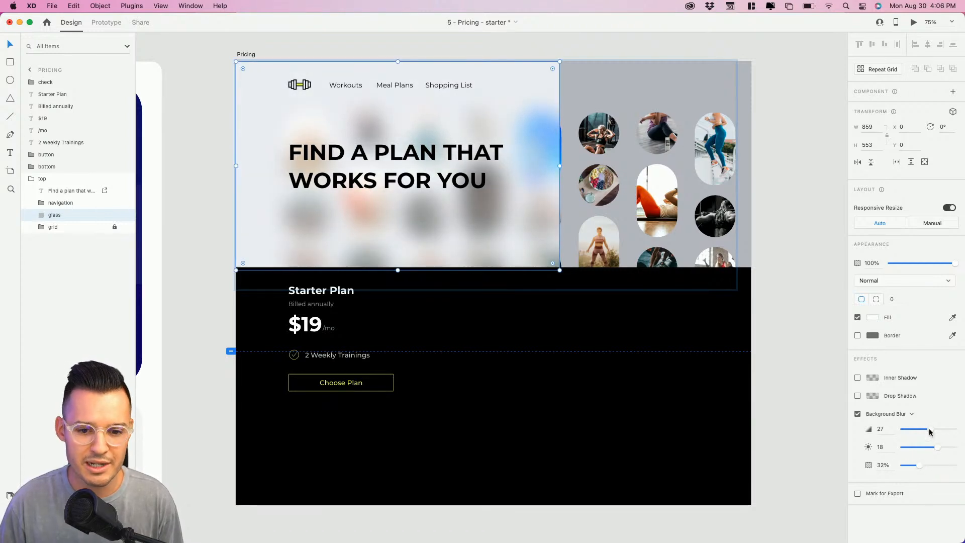
left_click_drag(930, 430, 927, 432)
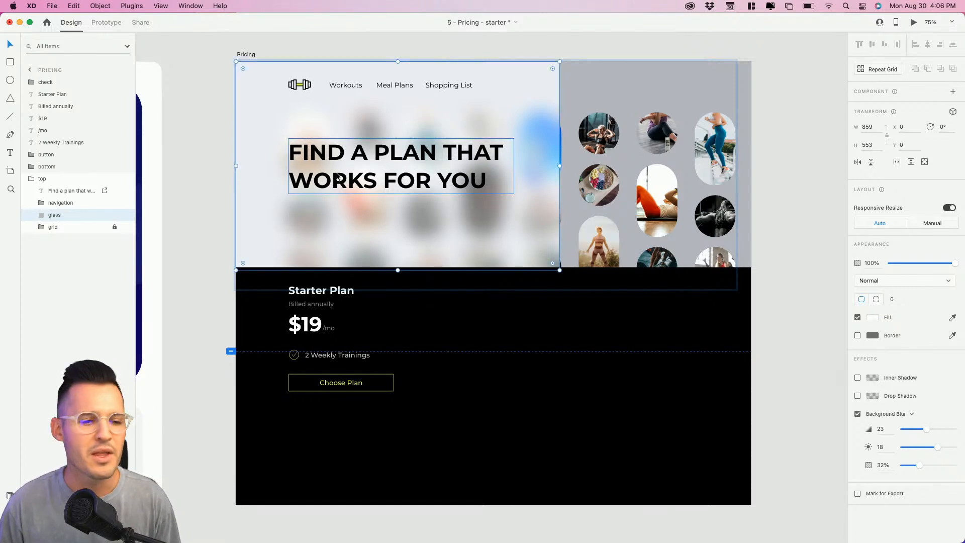
- Raise the heading to Y 173 and draw a loose, overlapping pen loop around the word "WORKS"
left_click(387, 170)
left_click_drag(387, 170, 374, 162)
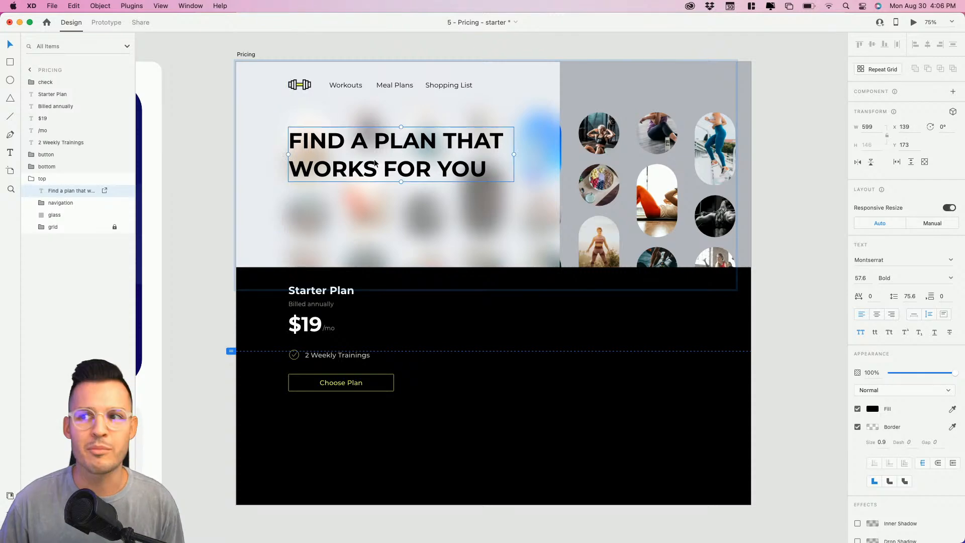
key("z")
left_click_drag(216, 77, 505, 261)
scroll(504, 221, "down", 2)
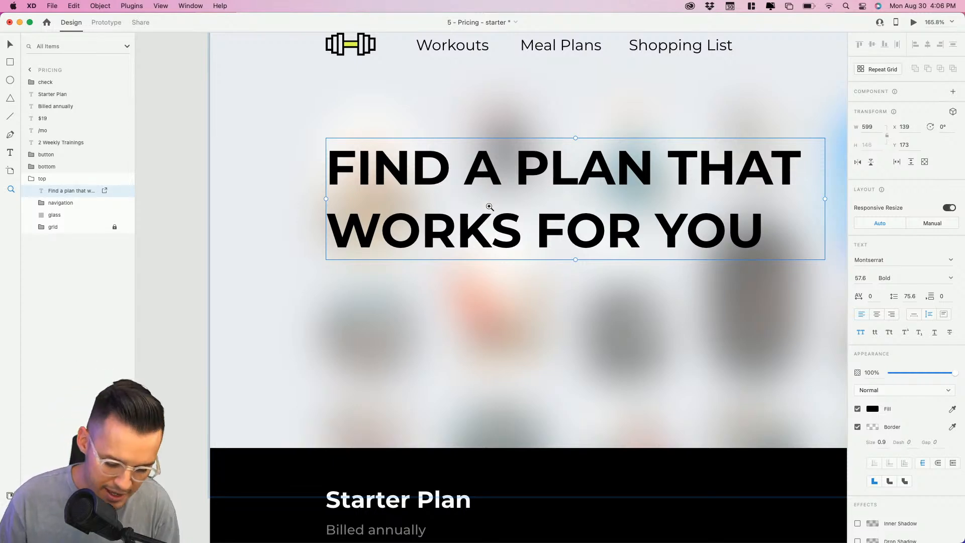
left_click(420, 199)
left_click_drag(303, 232, 400, 280)
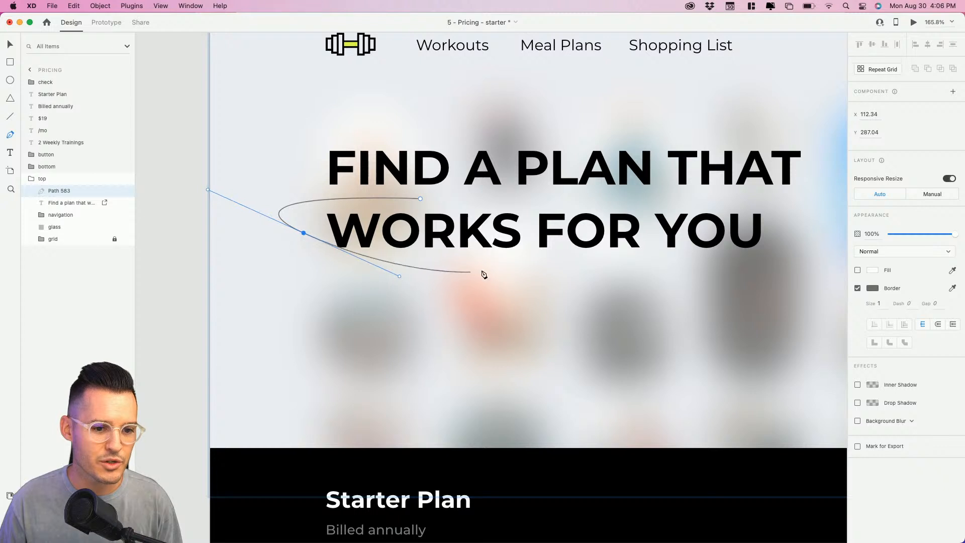
mouse_move(531, 258)
left_mouse_down()
mouse_move(577, 301)
mouse_move(503, 237)
mouse_move(532, 249)
mouse_move(532, 240)
left_mouse_up()
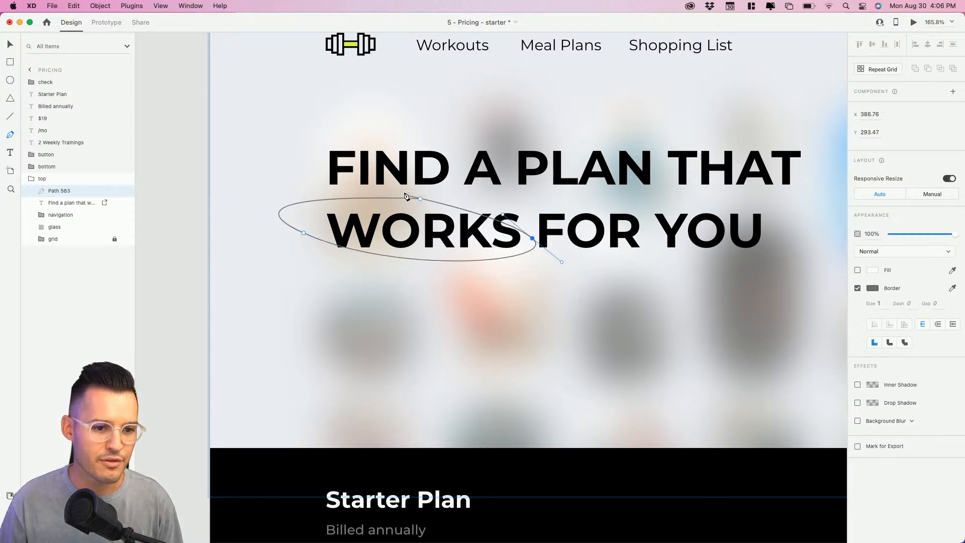
left_click_drag(358, 193, 253, 198)
key("Escape")
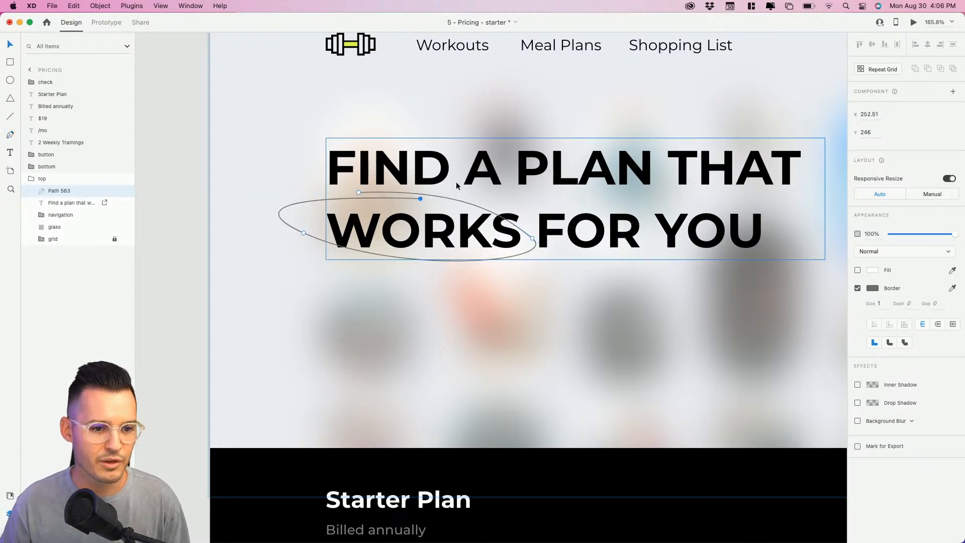
- Give the loop around "WORKS" a #D8FB50 border with size 5
left_click(873, 289)
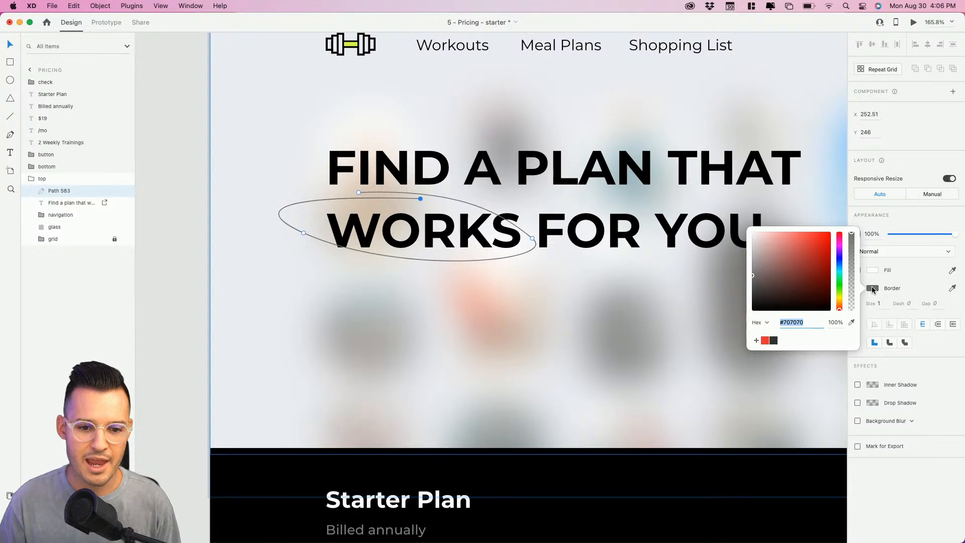
left_click(872, 289)
left_click(9, 496)
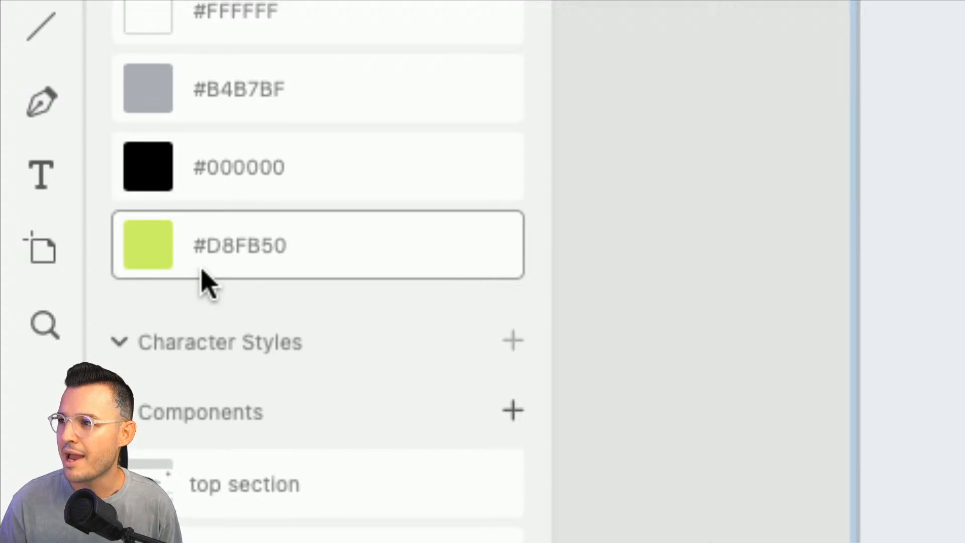
right_click(51, 176)
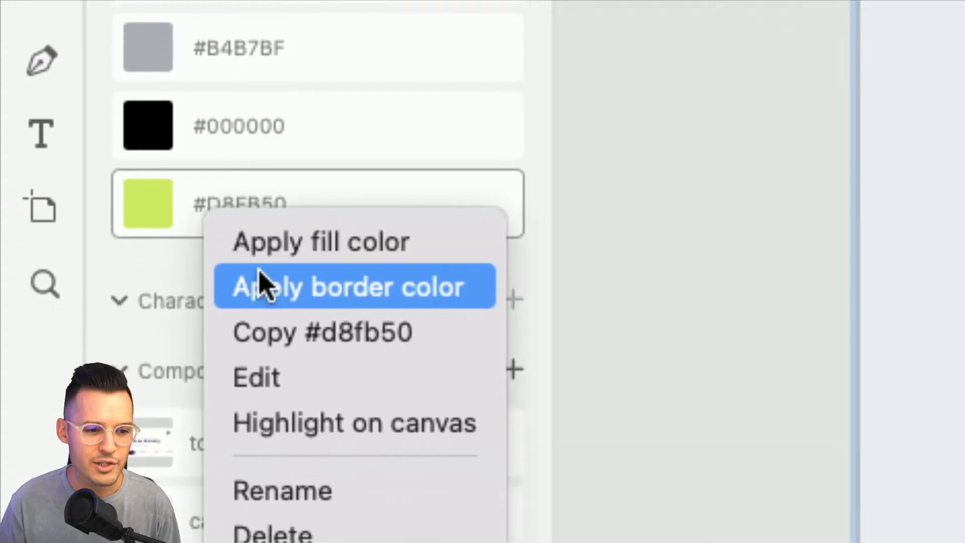
left_click(262, 284)
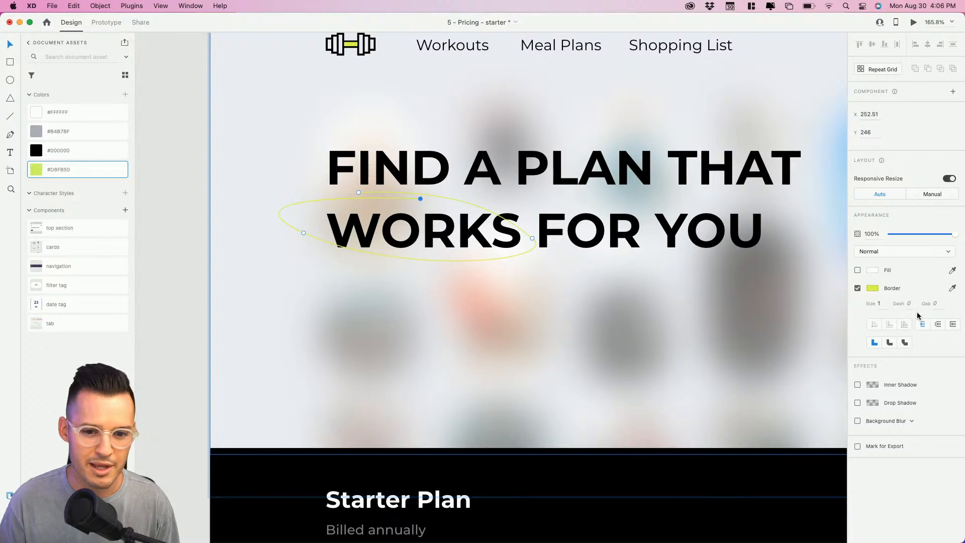
left_click(880, 303)
type("6")
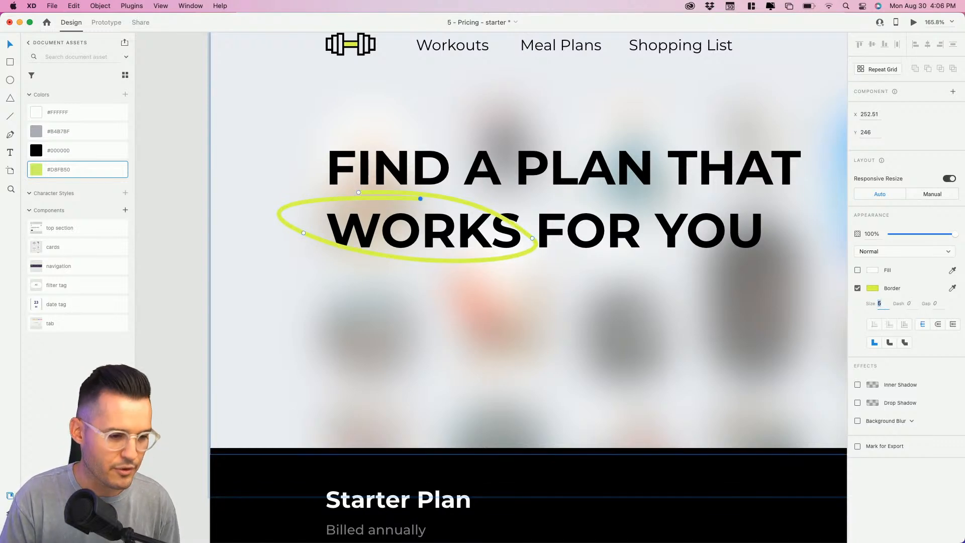
- Order the loop path directly beneath the heading text in the top group and deselect it
key("super+y")
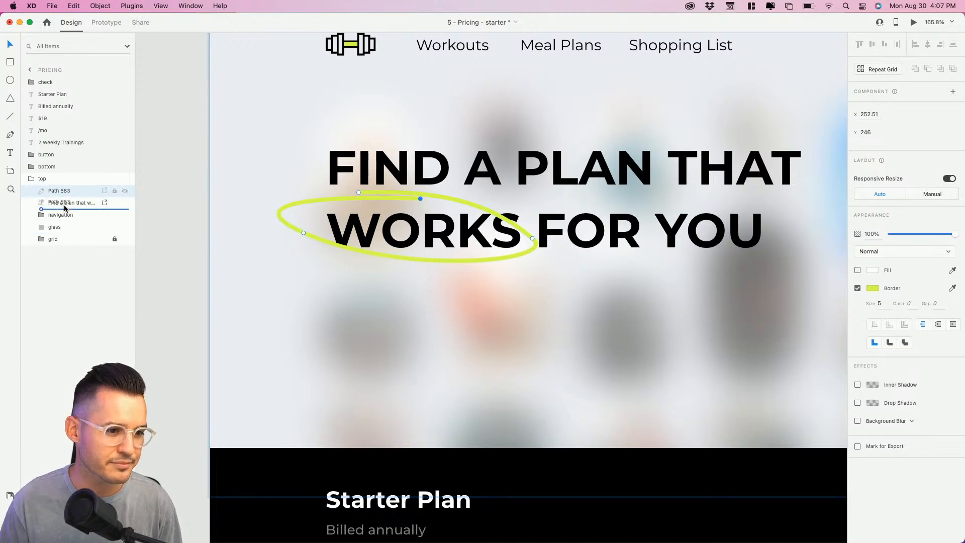
left_click_drag(64, 207, 80, 211)
left_click(195, 251)
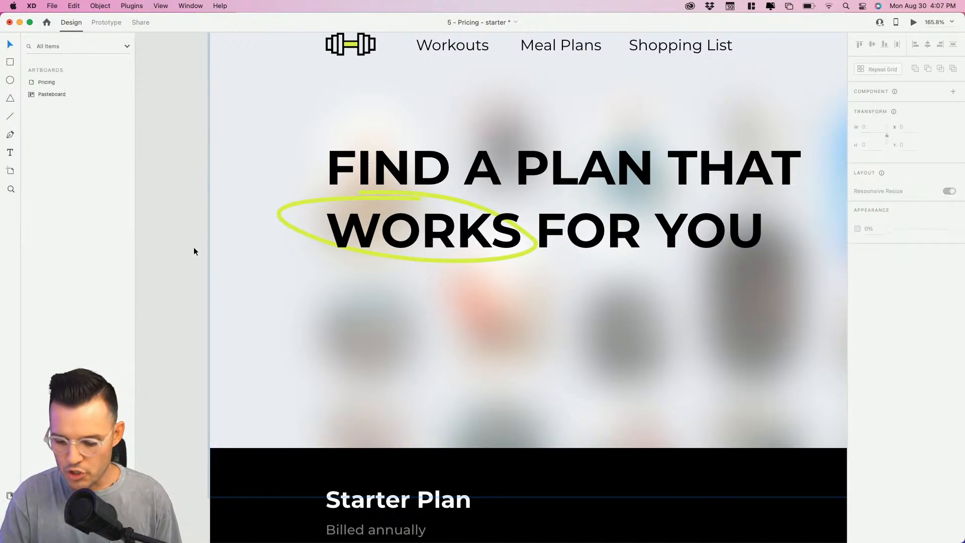
- Lower the glass rectangle's background blur brightness to 9
key("super+1")
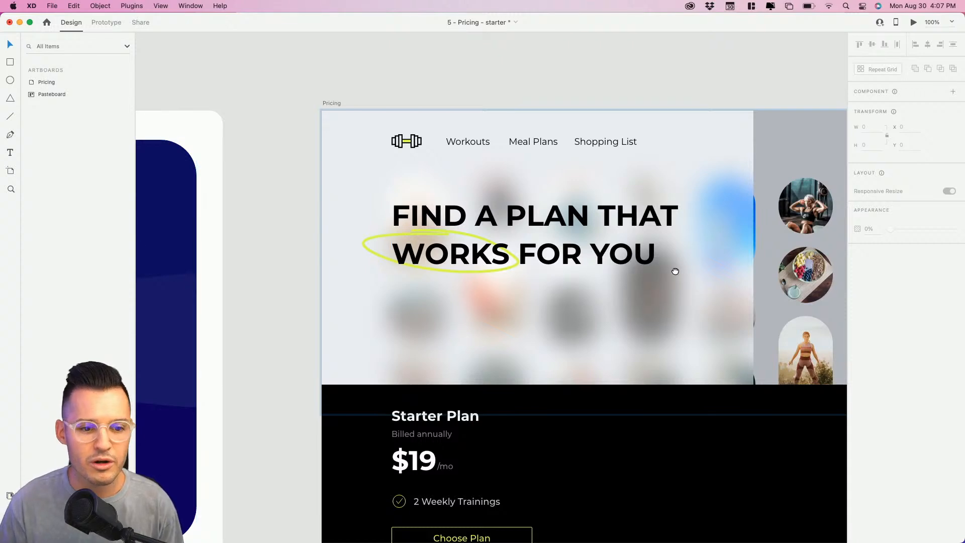
left_click_drag(675, 272, 517, 220)
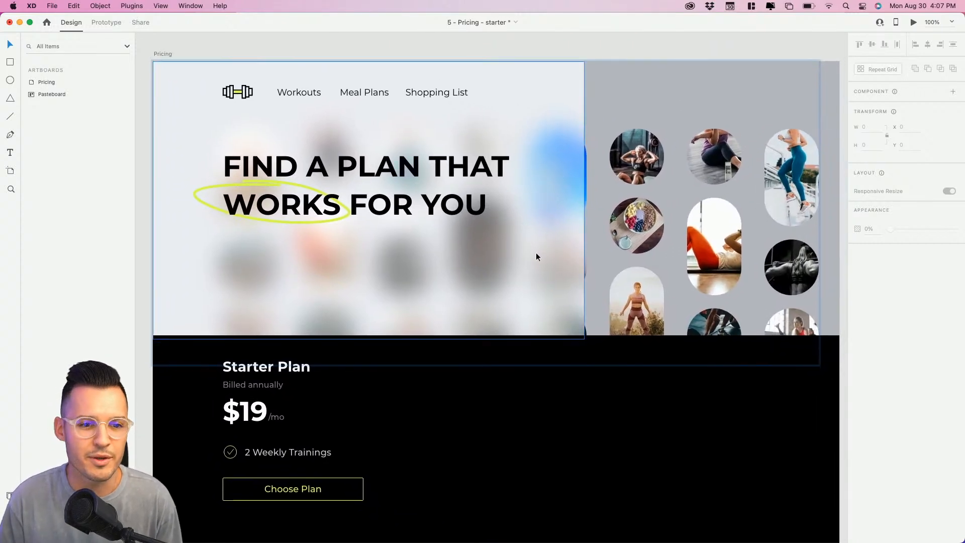
left_click(536, 255)
mouse_move(932, 434)
left_mouse_down()
mouse_move(931, 448)
mouse_move(955, 450)
mouse_move(923, 451)
mouse_move(932, 449)
mouse_move(927, 433)
left_mouse_up()
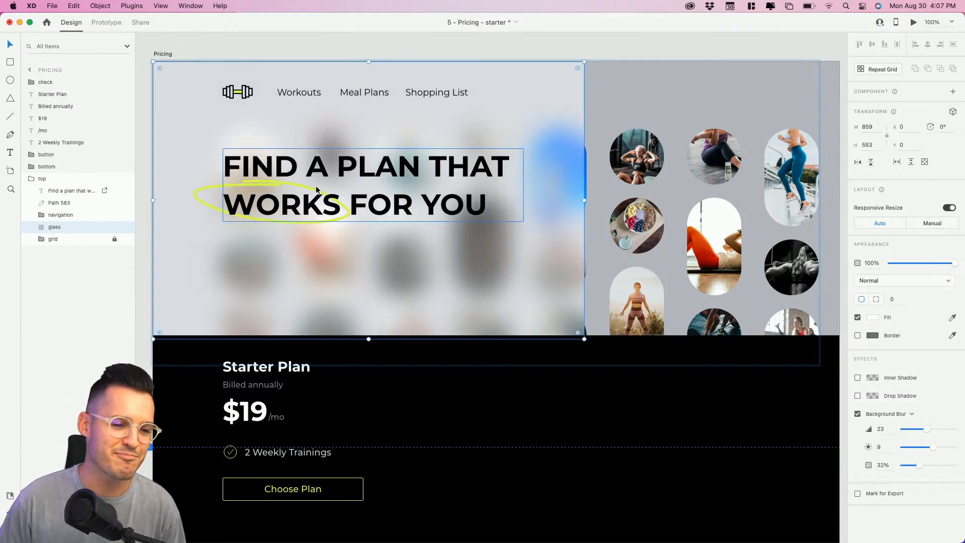
- Nudge the heading and its loop down together to Y 182 and group them
left_click(351, 200)
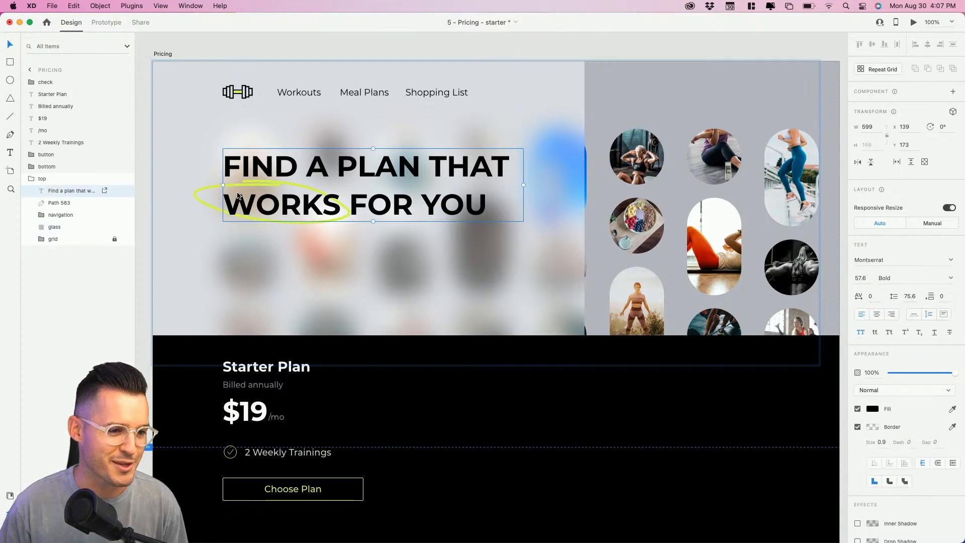
left_click(206, 186, "shift")
key("Down")
key("Down")
key("Down")
key("Down")
key("Down")
key("Down")
key("Down")
key("Down")
key("Down")
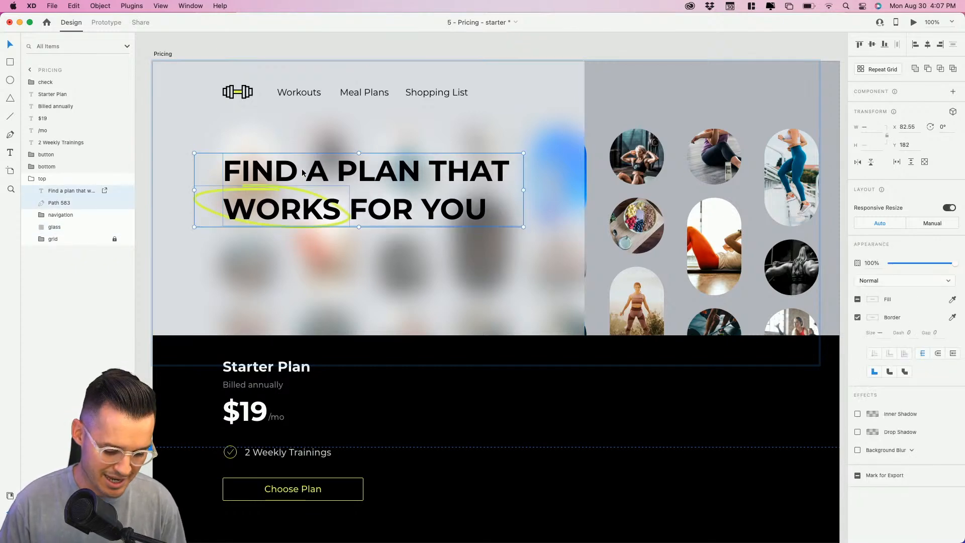
key("super+g")
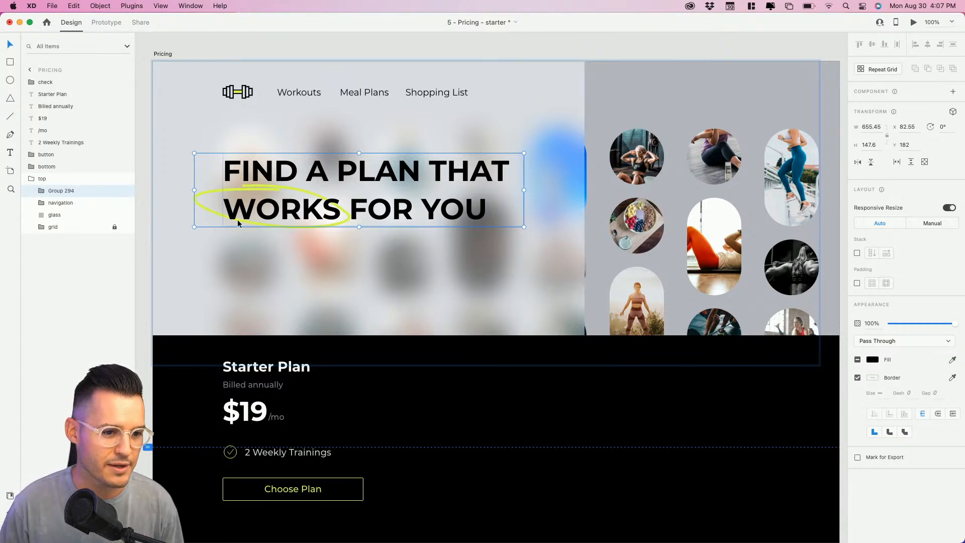
- Draw a 274 × 58 rectangle below the heading, aligned with its left edge, and fully round its corners to radius 29
key("z")
left_click_drag(190, 295, 389, 147)
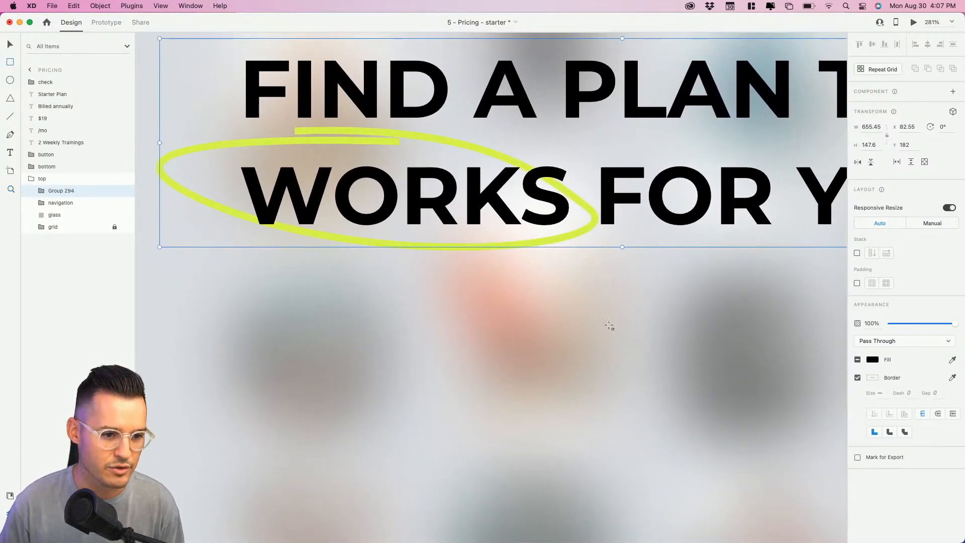
mouse_move(626, 326)
left_mouse_down()
mouse_move(231, 399)
mouse_move(238, 407)
left_mouse_up()
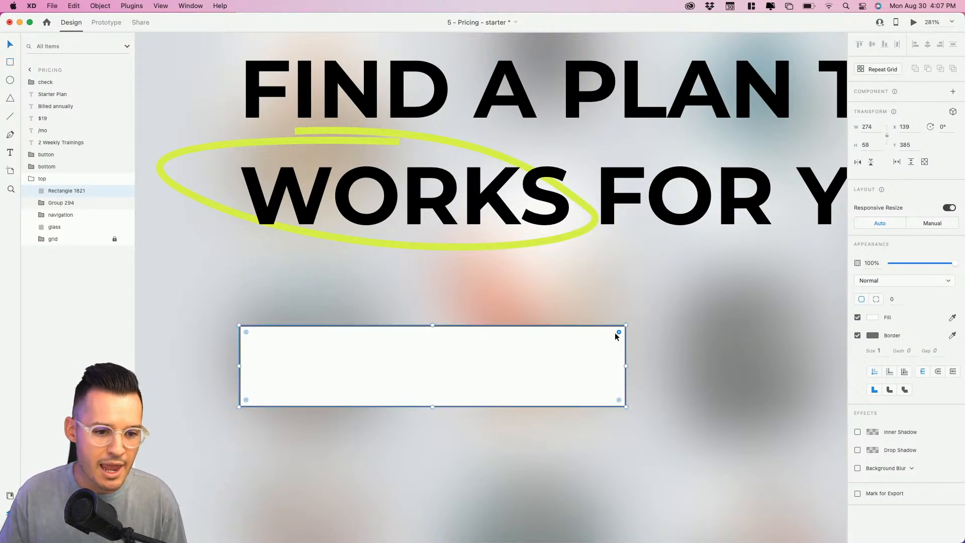
left_click_drag(616, 333, 317, 462)
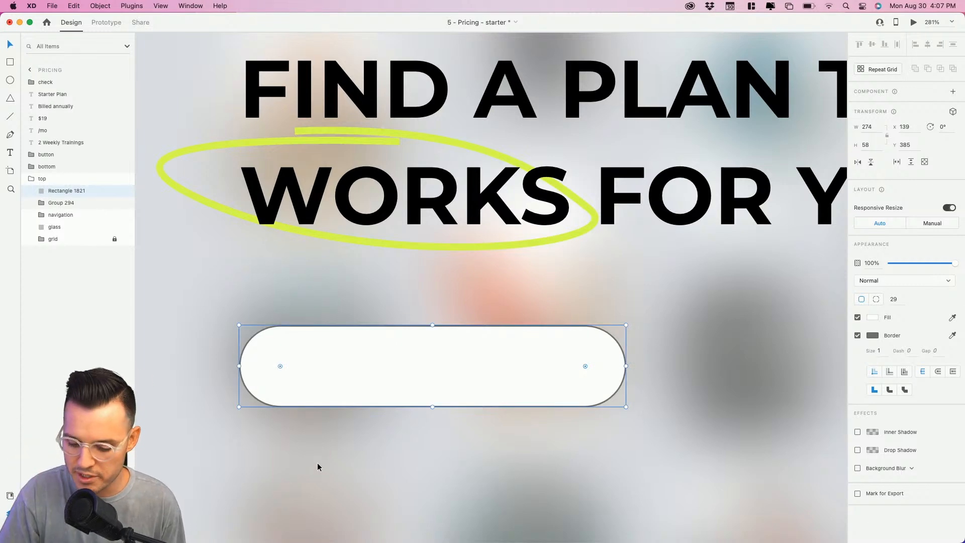
- Duplicate the pill shape and resize the copy to 181 × 52 inside the original, leaving space on the left
key("super+minus")
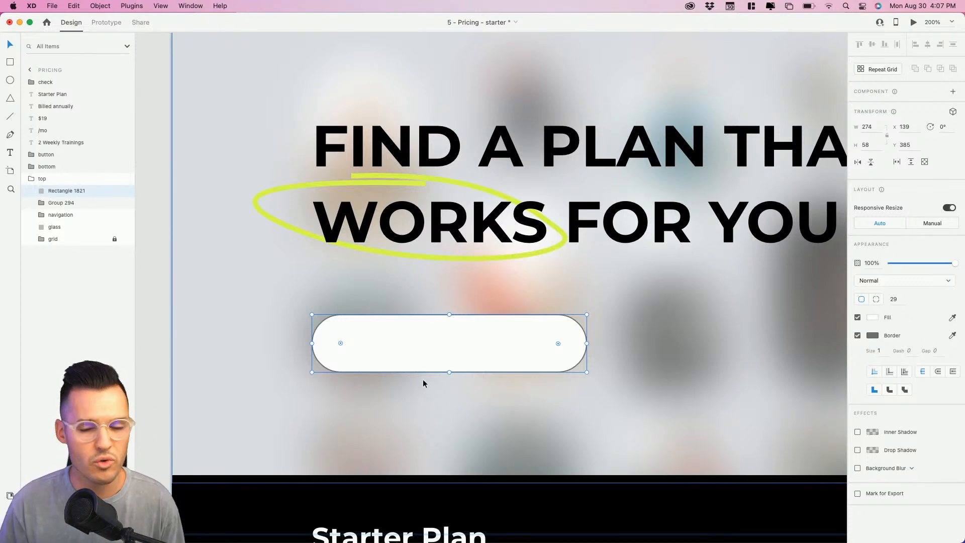
key("super+d")
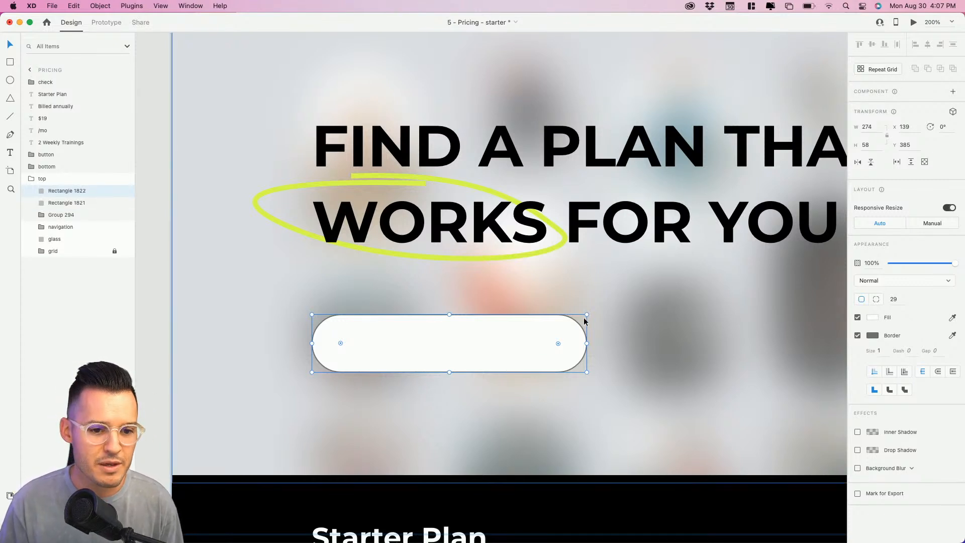
left_click_drag(586, 315, 582, 317)
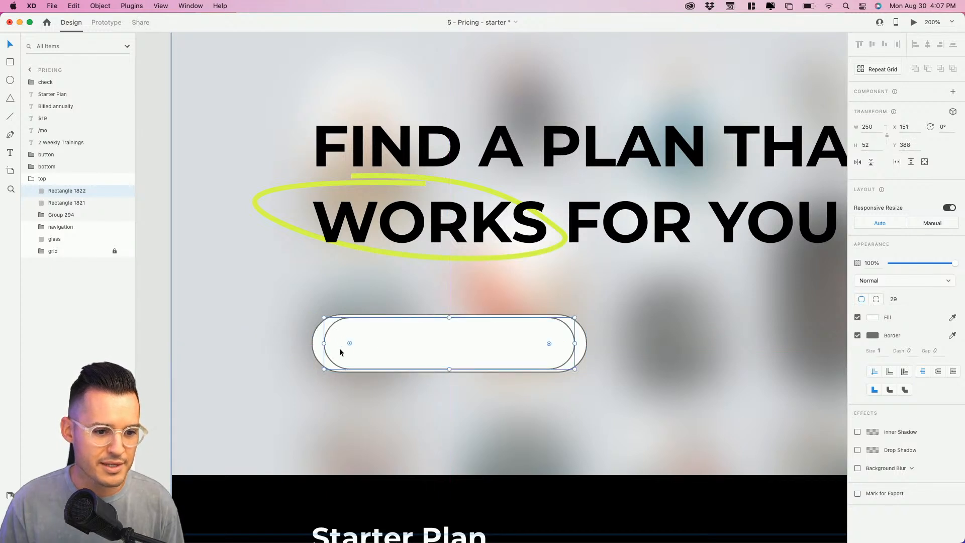
left_click_drag(323, 343, 394, 344)
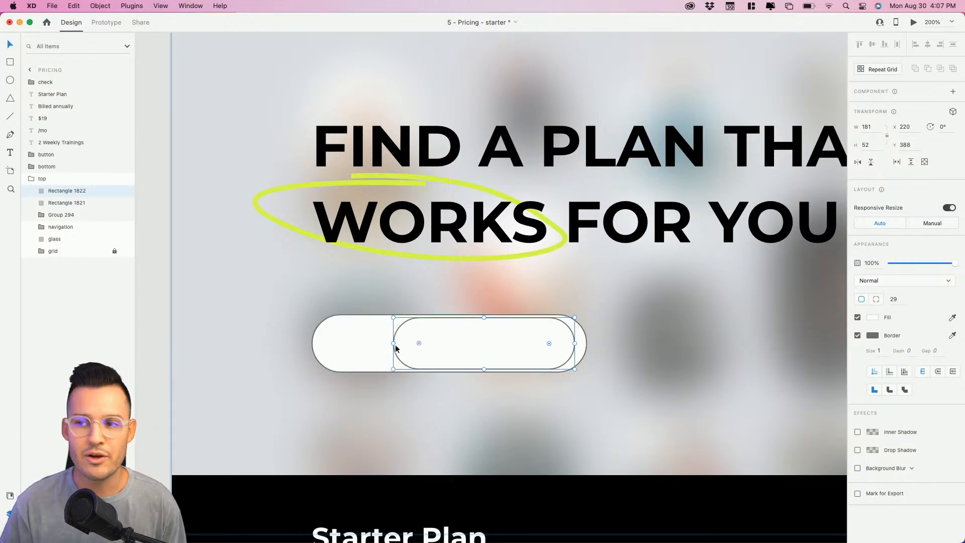
- Give the inner pill a borderless #D8FB50 fill and shift it to X 229, against the outer pill's right end
left_click(857, 336)
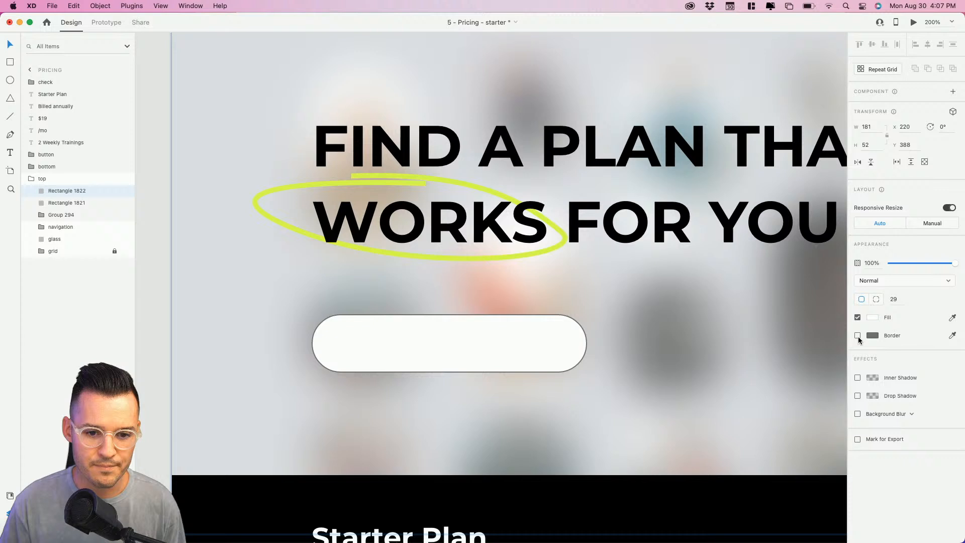
left_click(10, 495)
right_click(64, 171)
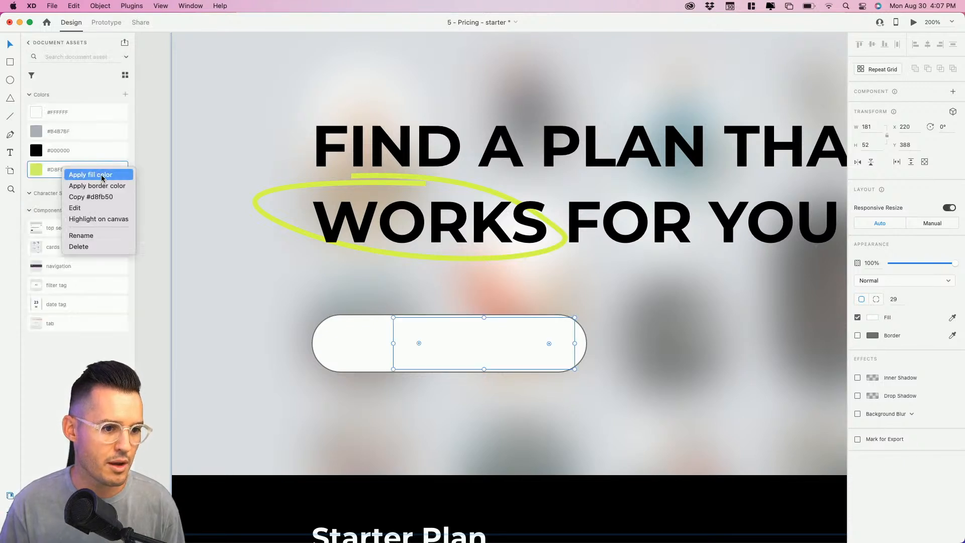
left_click(102, 177)
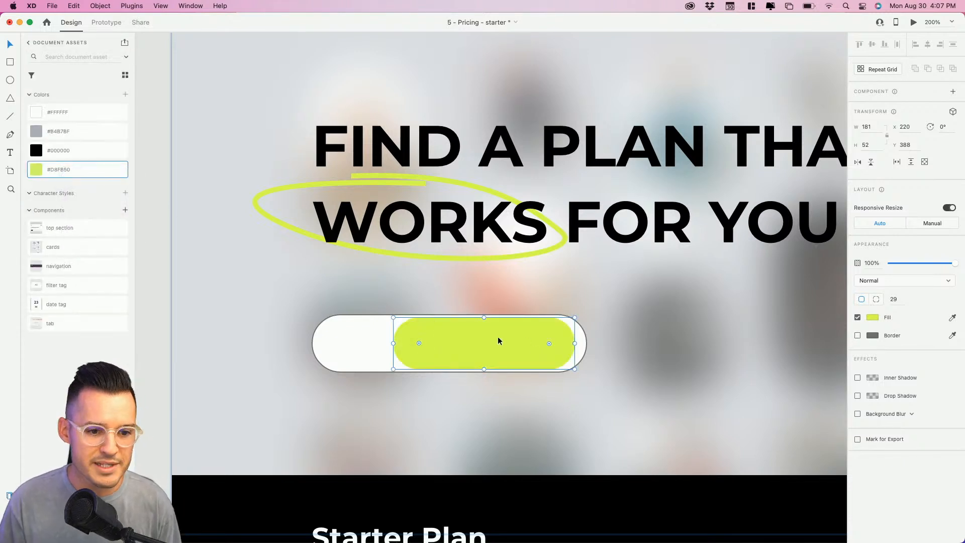
left_click_drag(498, 342, 506, 341)
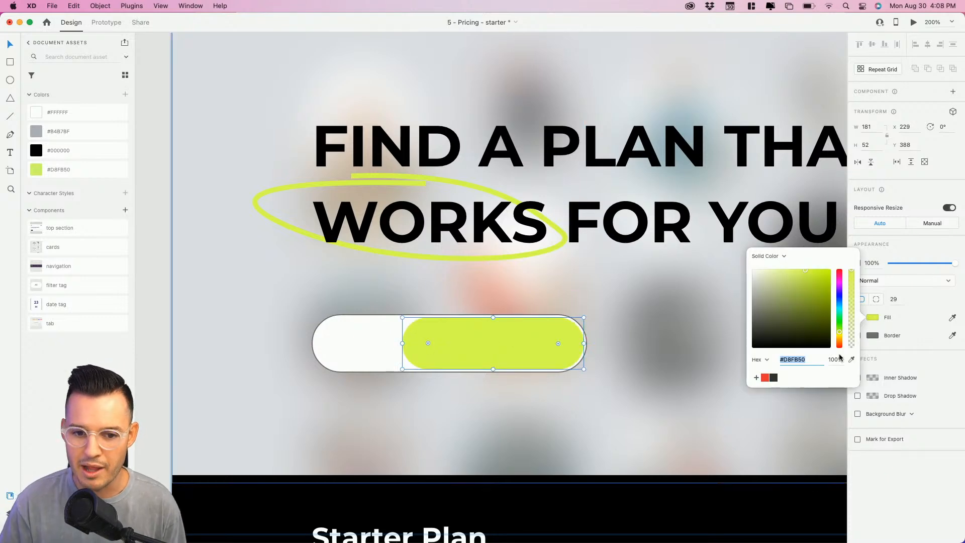
- Try changing the lime #D8FB50 document color to blue #5057FB
left_click(873, 317)
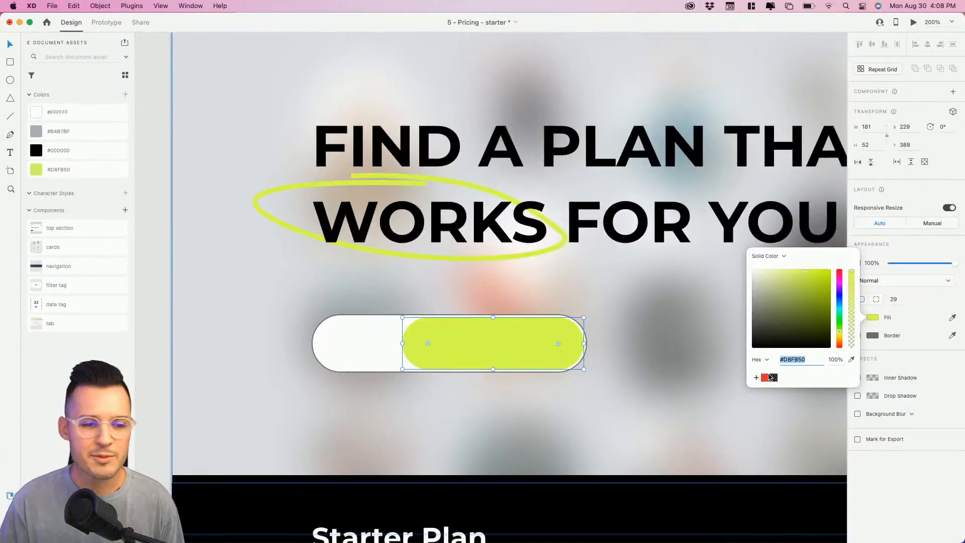
right_click(74, 174)
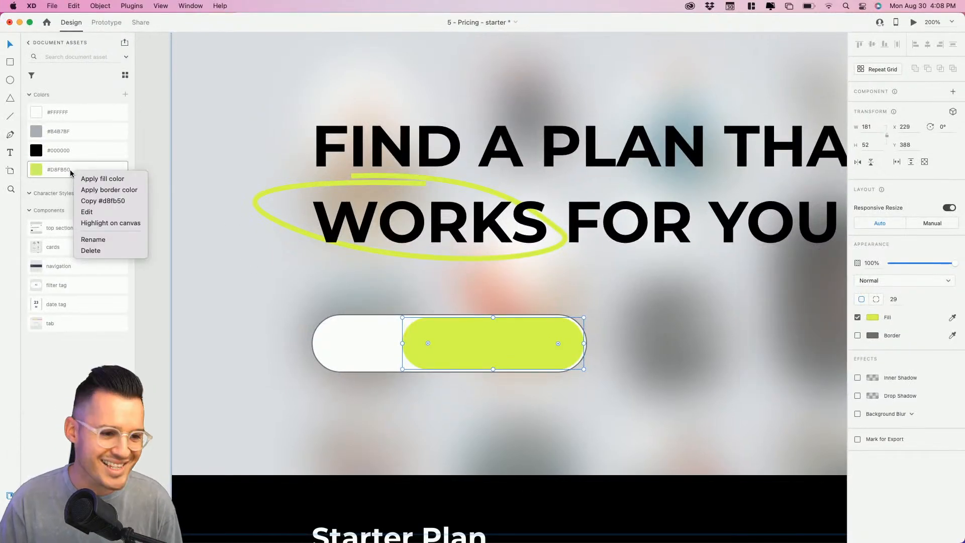
left_click(86, 212)
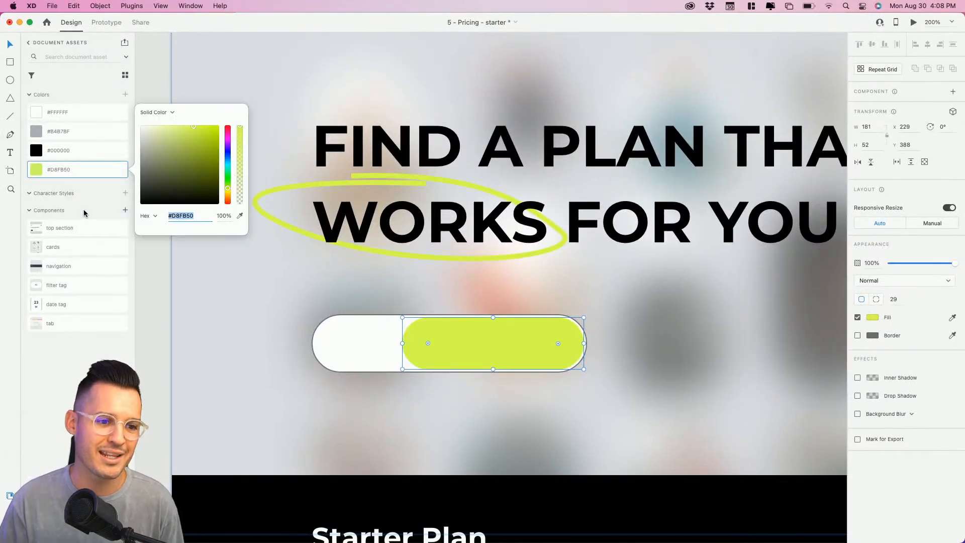
mouse_move(228, 136)
left_mouse_down()
mouse_move(228, 177)
mouse_move(228, 152)
left_mouse_up()
left_click(276, 63)
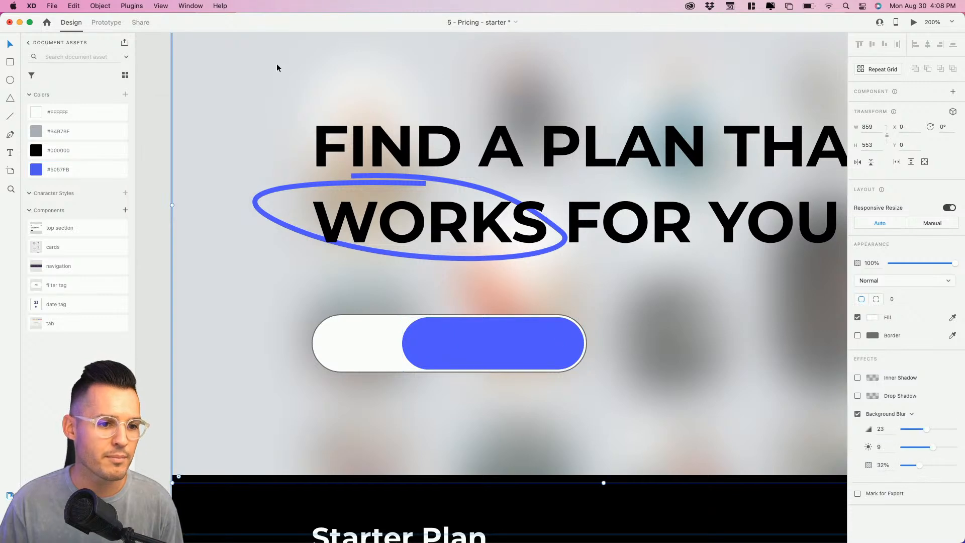
key("super+z")
left_click(283, 67)
- Narrow the lime inner pill to 145 wide from its inner side, keeping its outer end in place, so that it starts at X 265
key("super+minus")
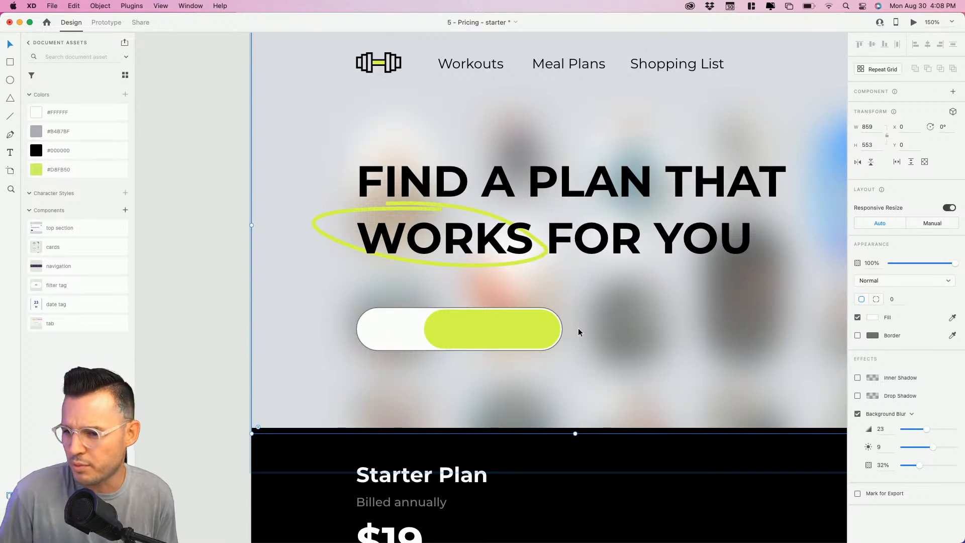
left_click_drag(612, 307, 602, 306)
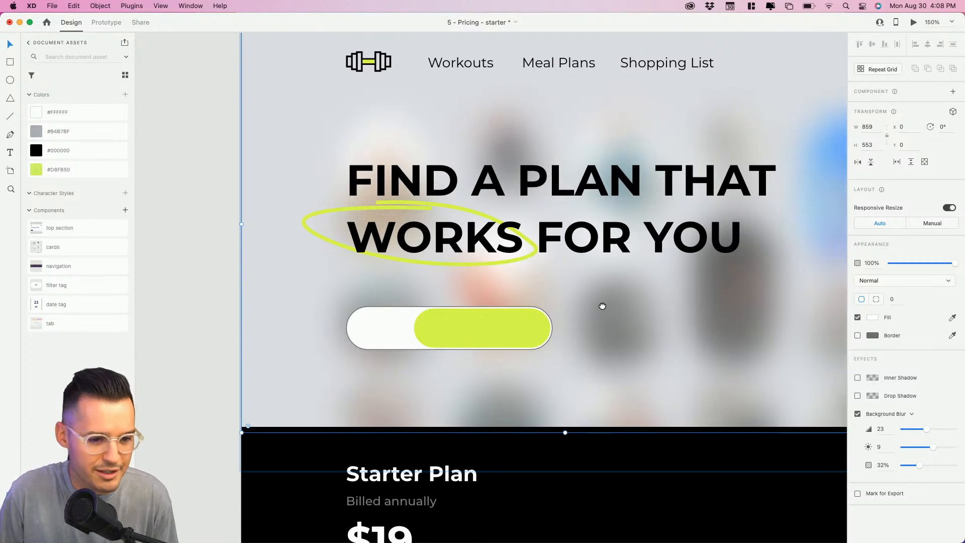
left_click_drag(335, 291, 608, 353)
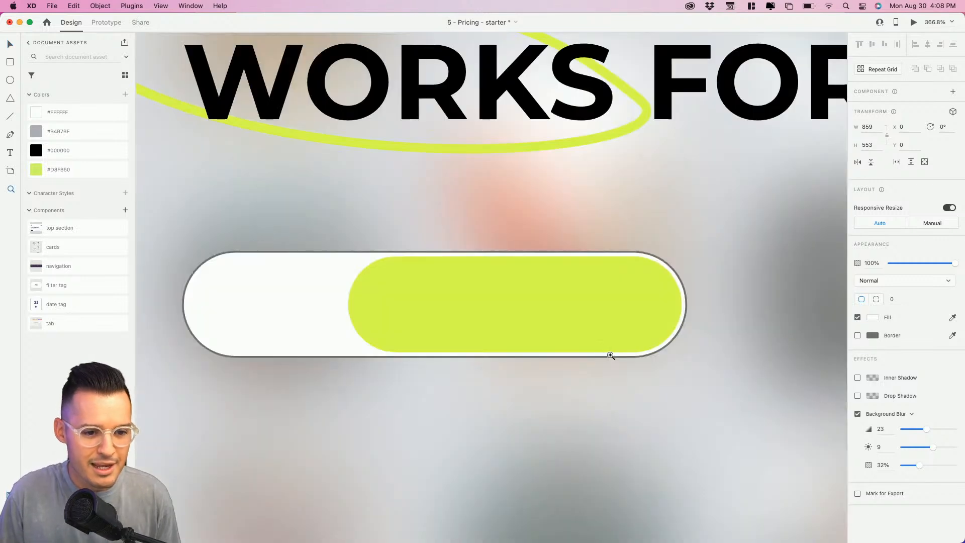
left_click(519, 330)
left_click(362, 314)
left_click_drag(348, 304, 414, 303)
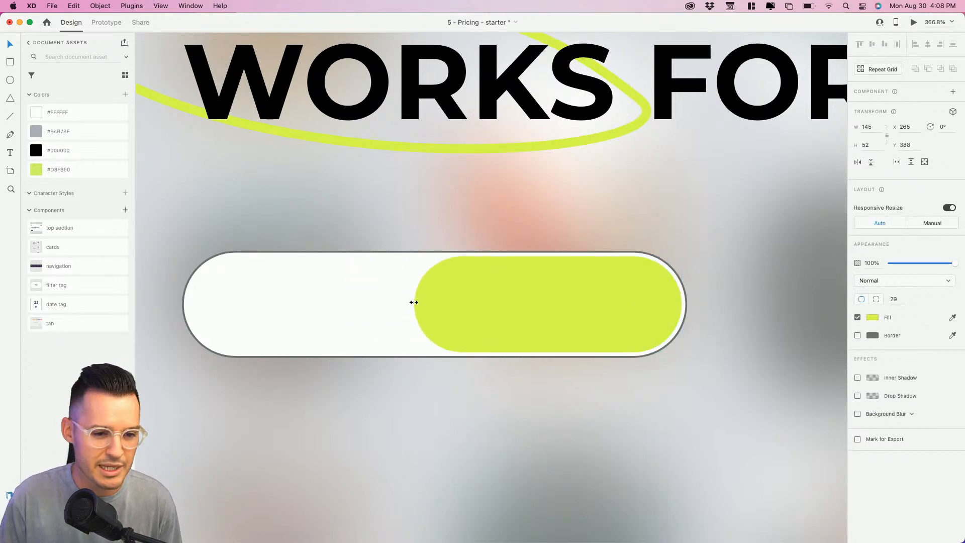
- Copy the Workouts navigation text and place the copy over the lime pill at X 295, Y 403
key("super+1")
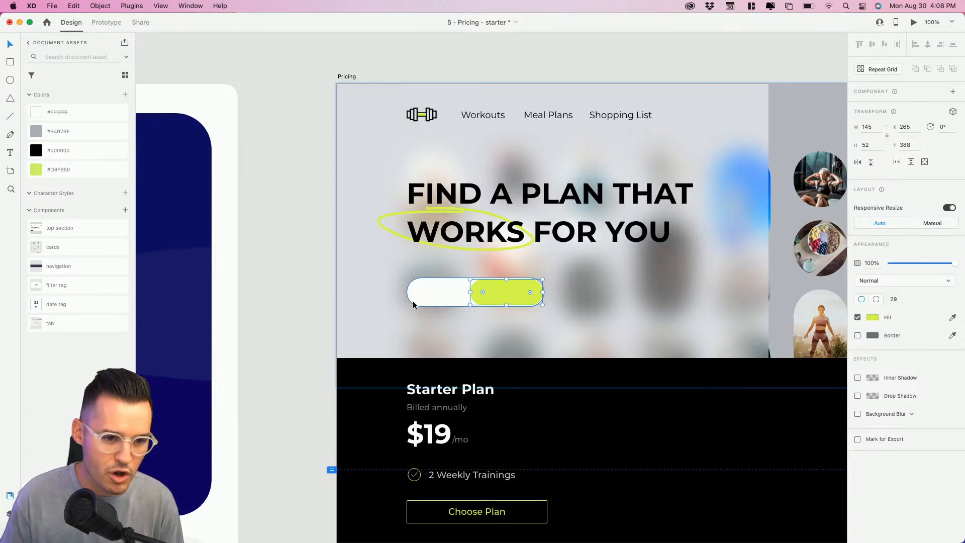
left_click(488, 116, "super")
key("super+c")
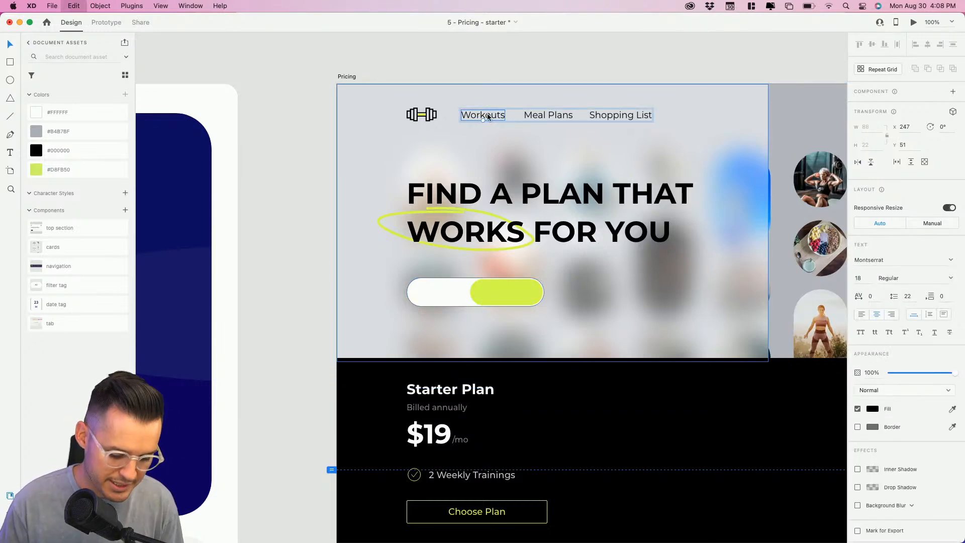
key("z")
left_click_drag(402, 268, 602, 329)
key("v")
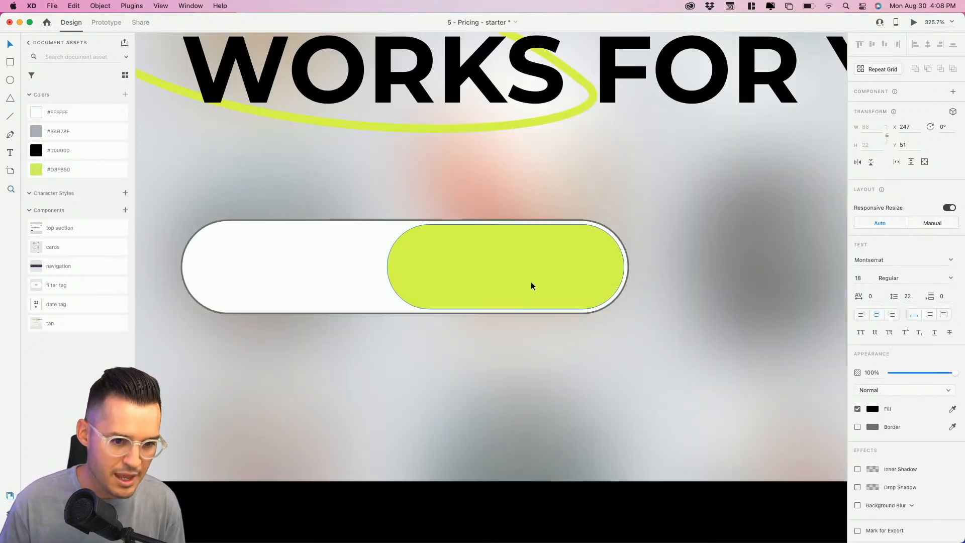
key("super+v")
left_click_drag(497, 294, 513, 273)
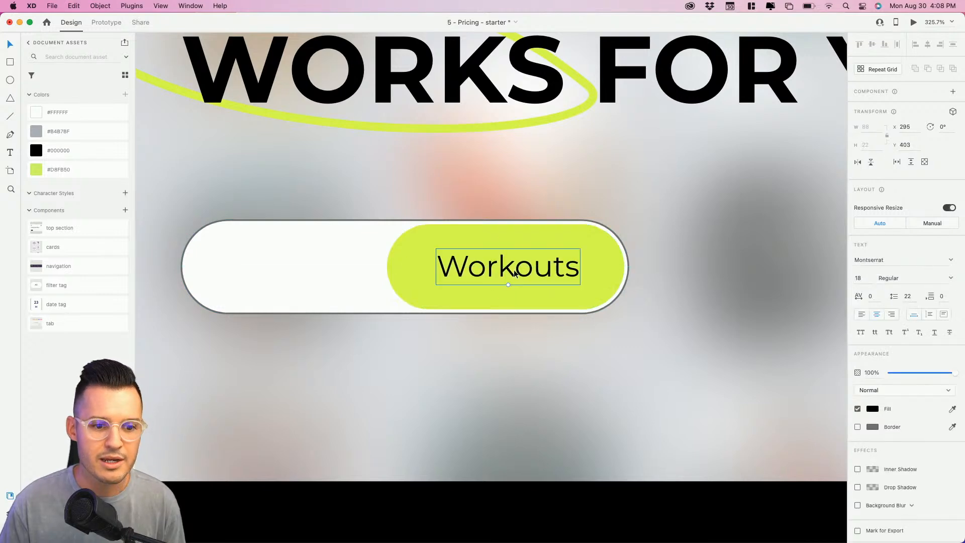
- Change the copied label on the lime pill to read "Yearly"
double_click(514, 272)
type("Rea")
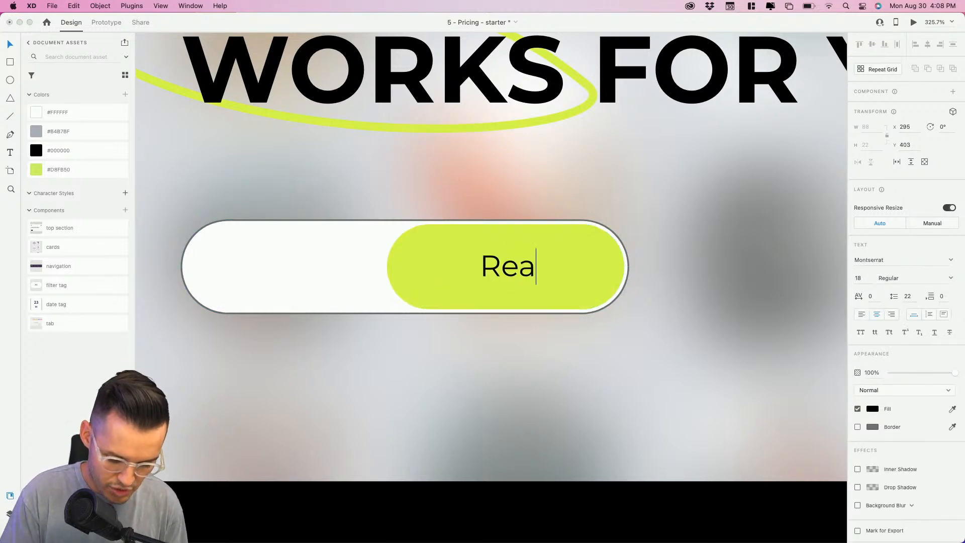
type("rly")
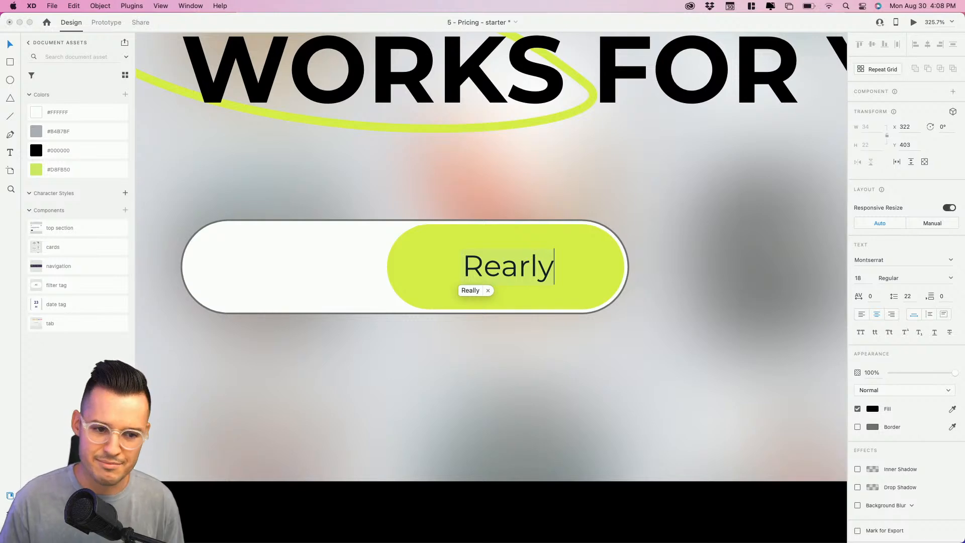
key("super+Left")
key("shift+Right")
type("Y")
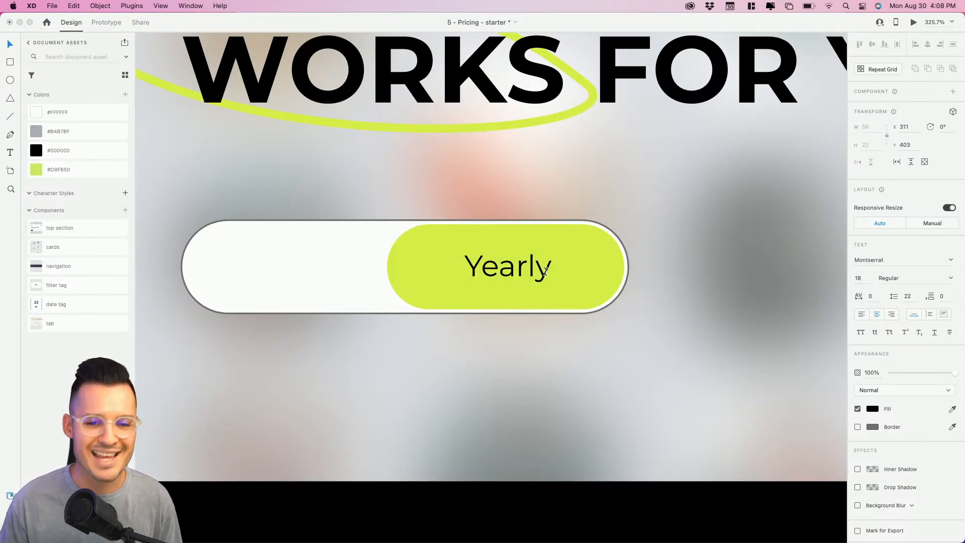
key("Escape")
- Duplicate the Yearly label into the white half of the pill and change its text to "Monthly"
scroll(511, 343, "left", 5)
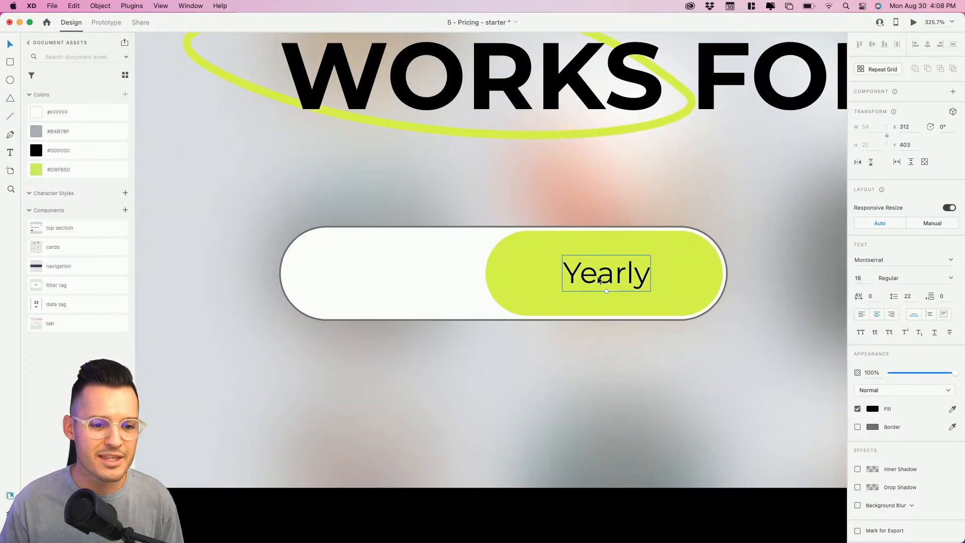
left_click_drag(599, 280, 377, 278)
double_click(376, 277)
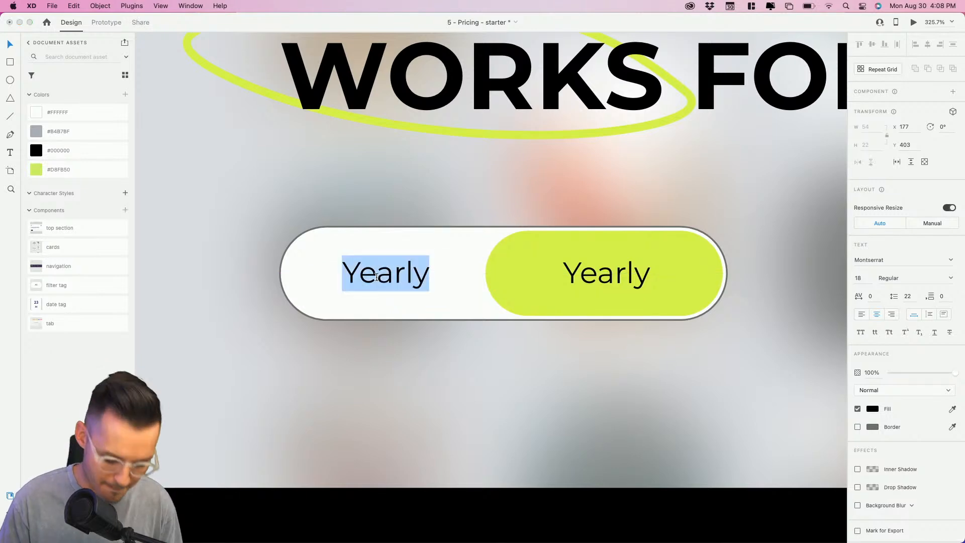
type("Monthy")
key("BackSpace")
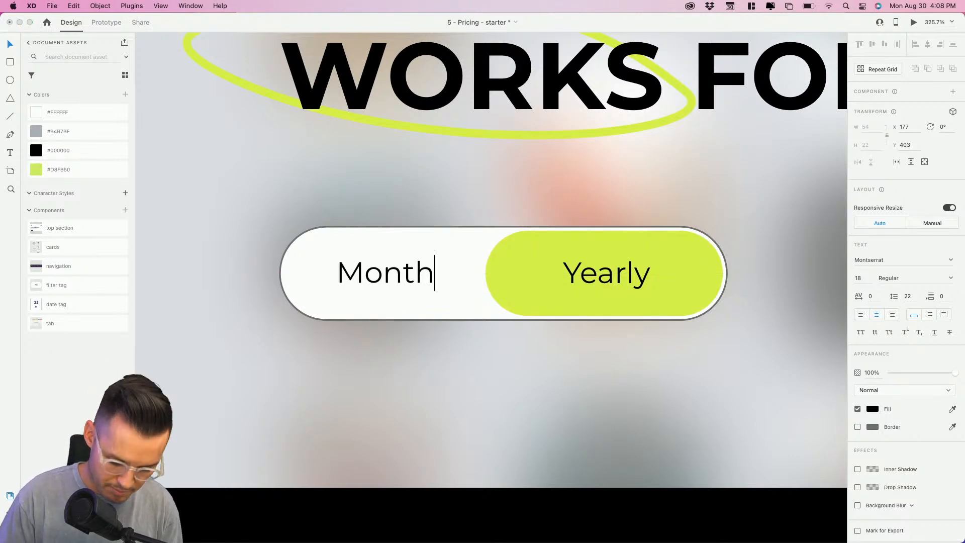
type("ly")
key("Escape")
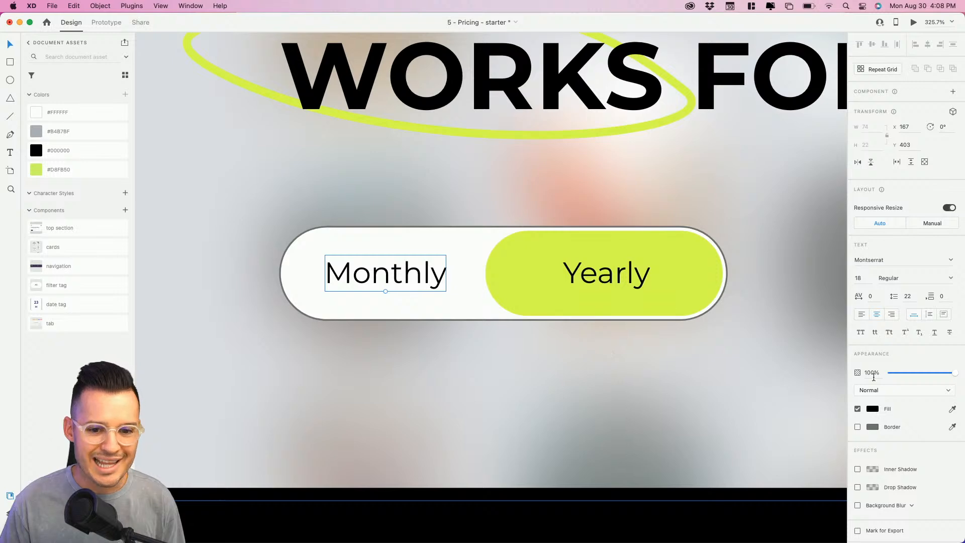
- Fade the Monthly label to 24% opacity at X 170 and center the Yearly label horizontally on the lime pill
left_click_drag(934, 373, 906, 375)
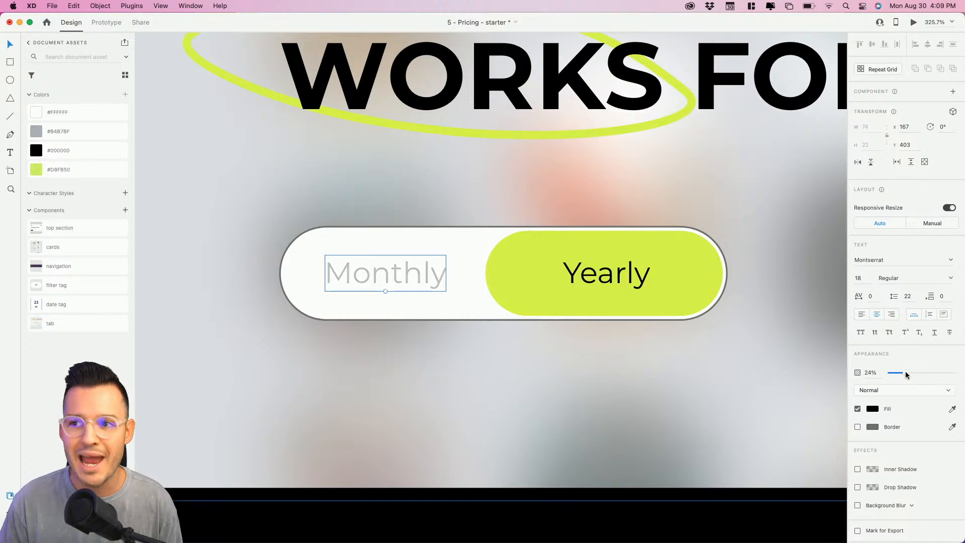
left_click_drag(410, 274, 416, 274)
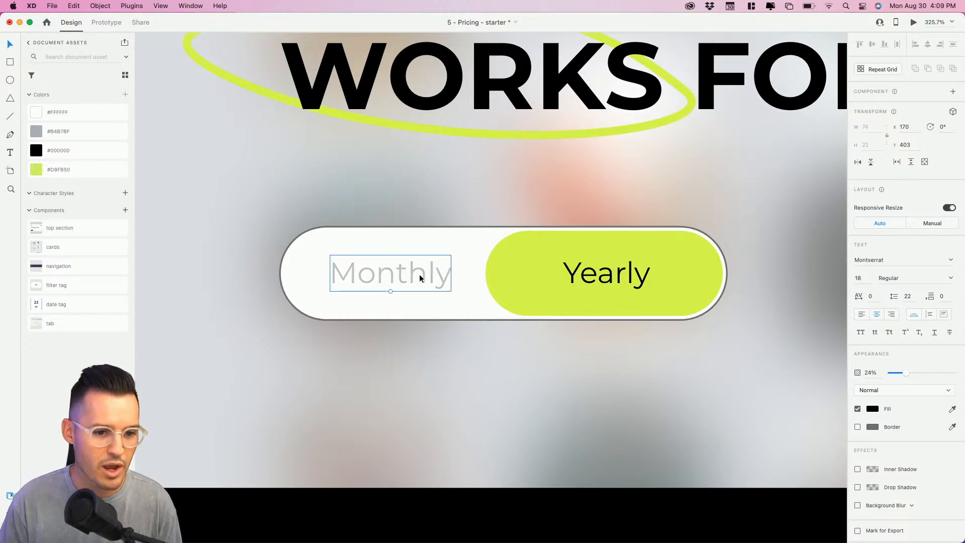
left_click(604, 276)
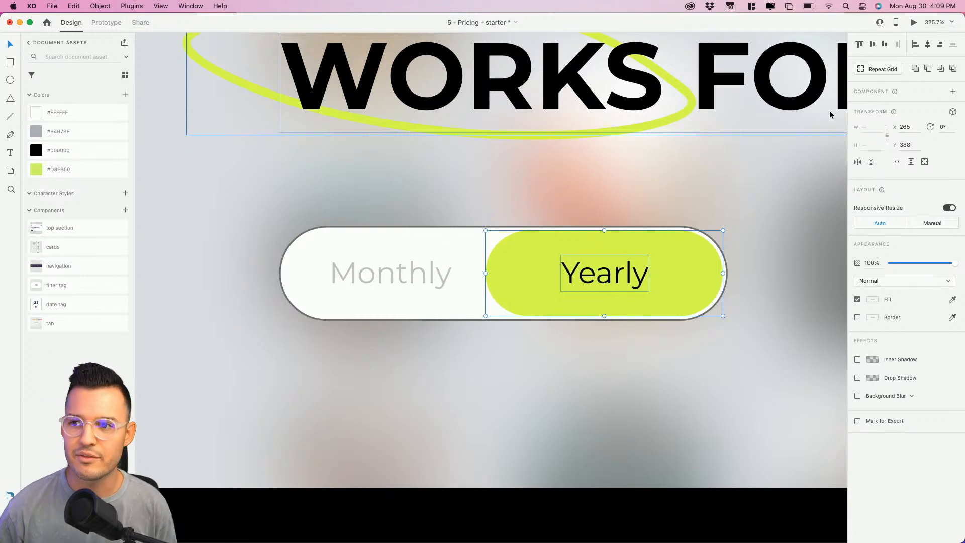
left_click(564, 350)
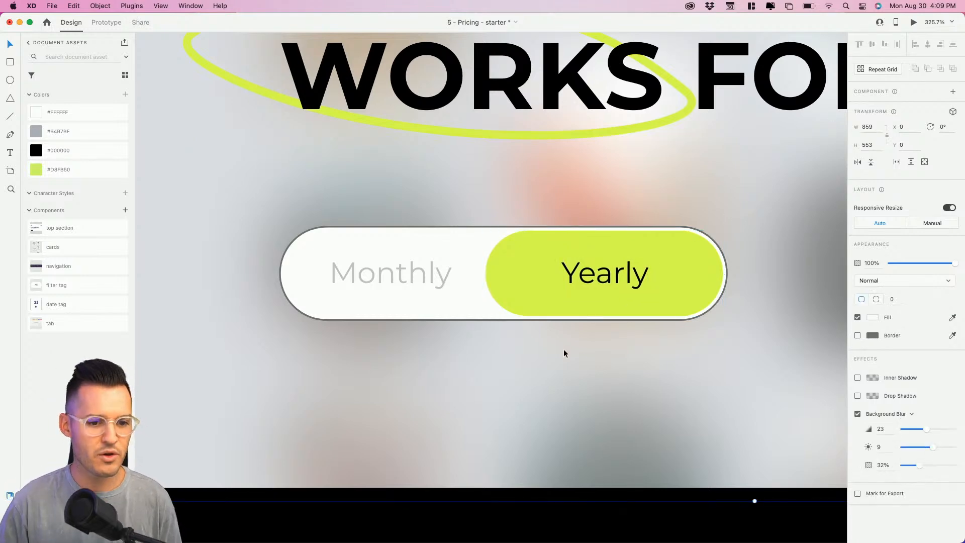
- Rename the white outer pill's layer as toggle
left_click(589, 276)
key("super+y")
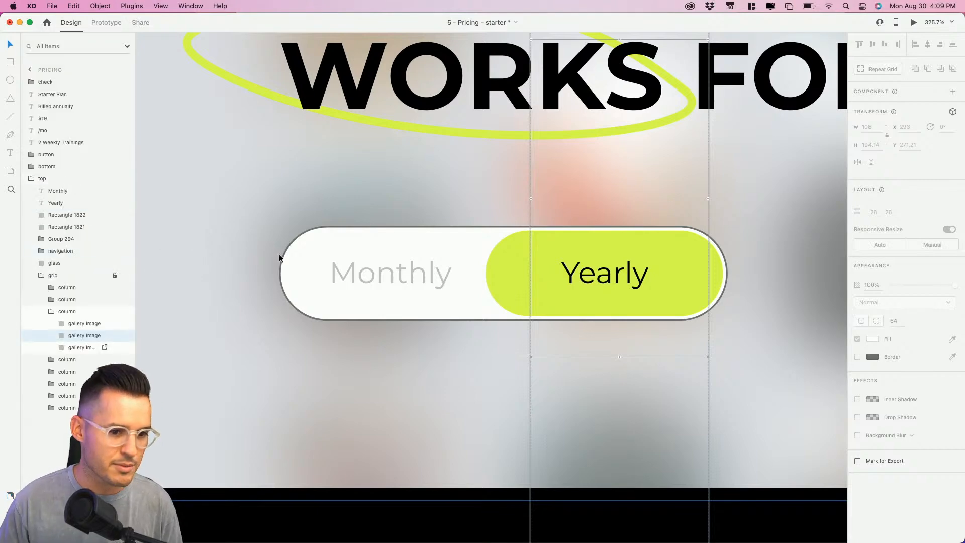
left_click(352, 275)
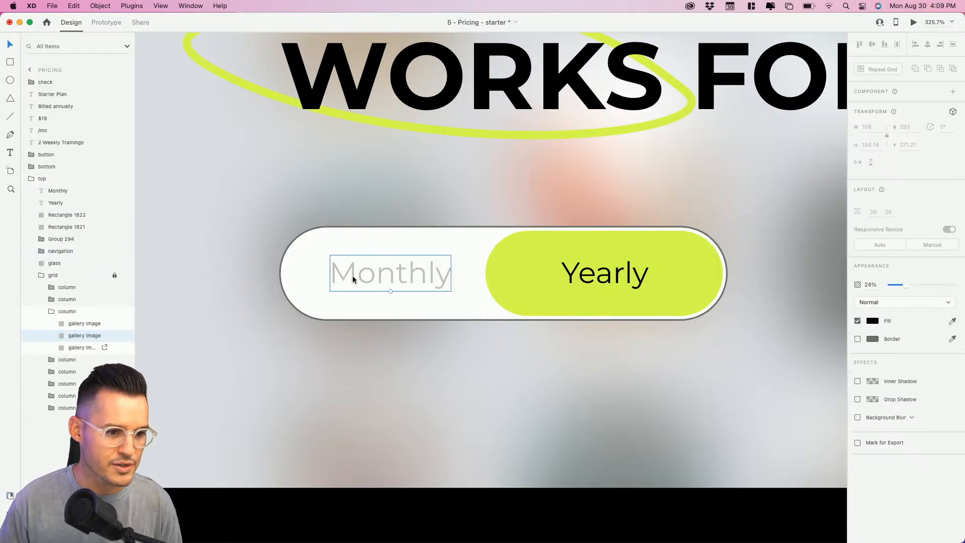
left_click(65, 229)
double_click(64, 226)
type("to")
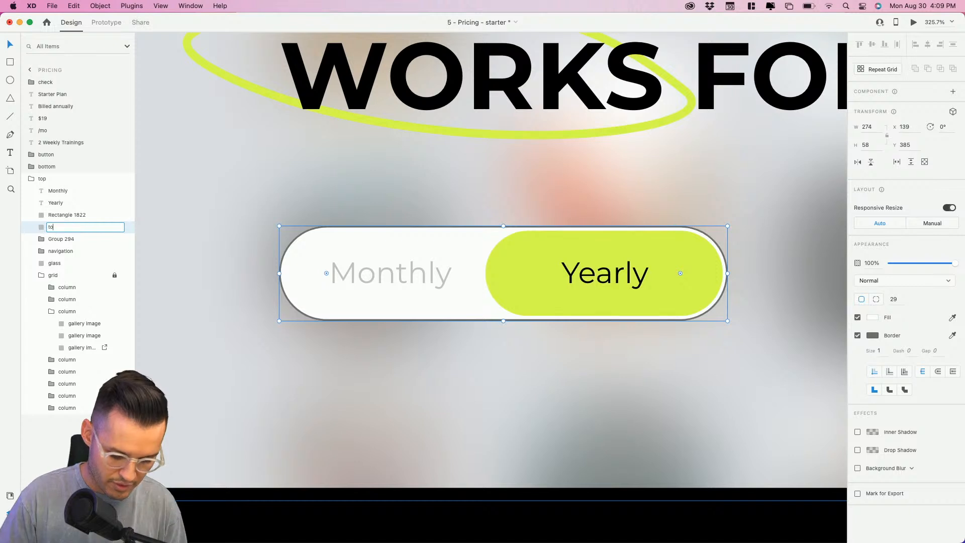
type("ggle")
key("Return")
- Rename the lime inner pill's layer as switch
left_click(64, 217)
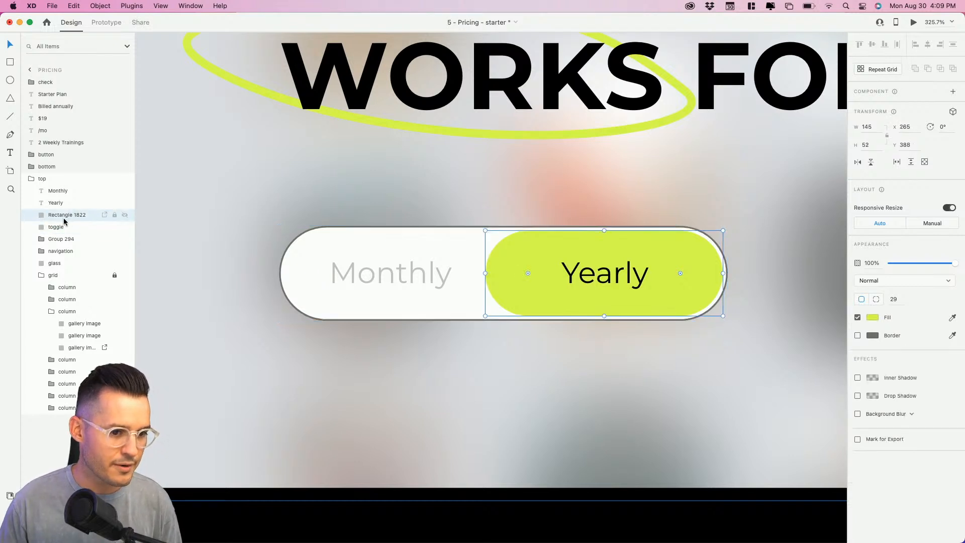
double_click(65, 216)
type("swit")
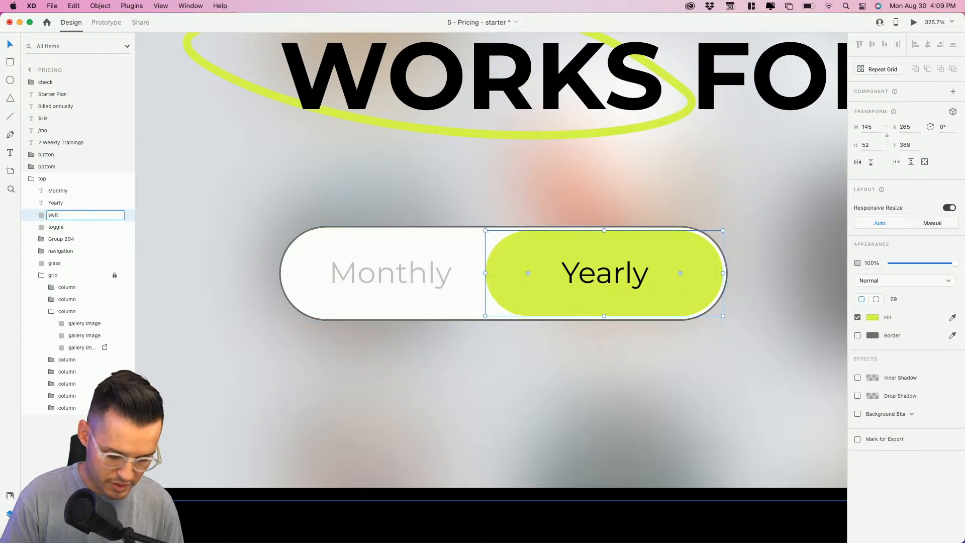
type("ch")
key("Return")
- Make the two pills and both labels into one component and name it toggle
left_click(58, 226)
left_click(62, 191, "shift")
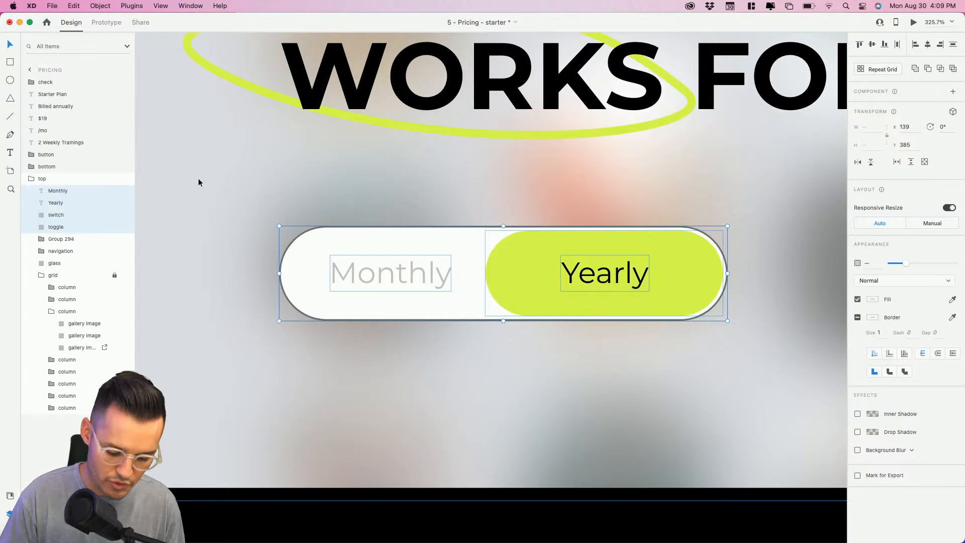
key("super+k")
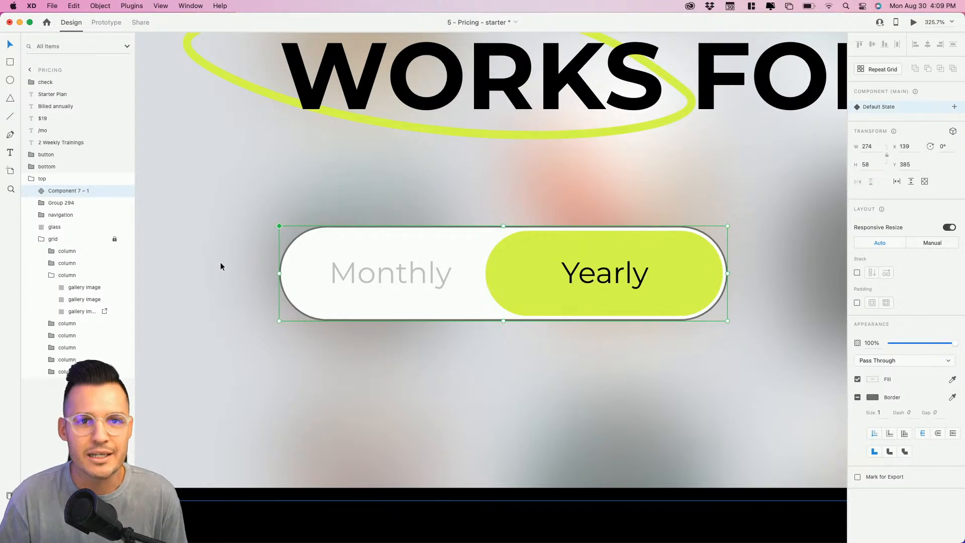
double_click(61, 193)
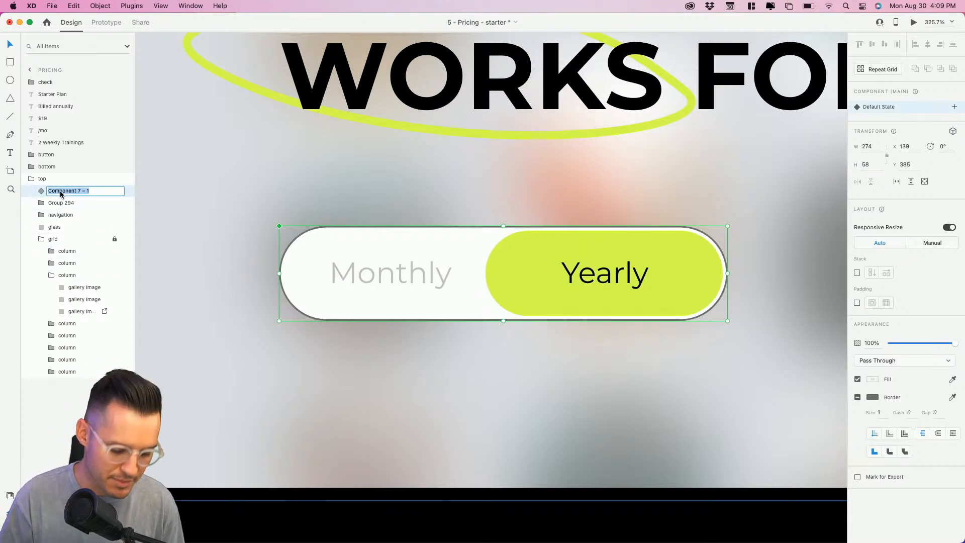
type("toggle")
key("Return")
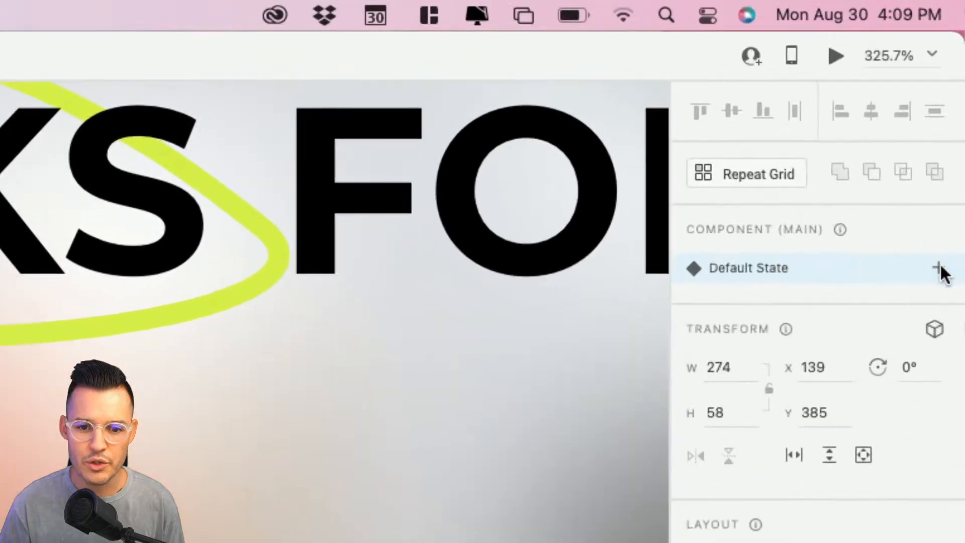
- Add a toggle state to the toggle component and name it monthly
left_click(938, 269)
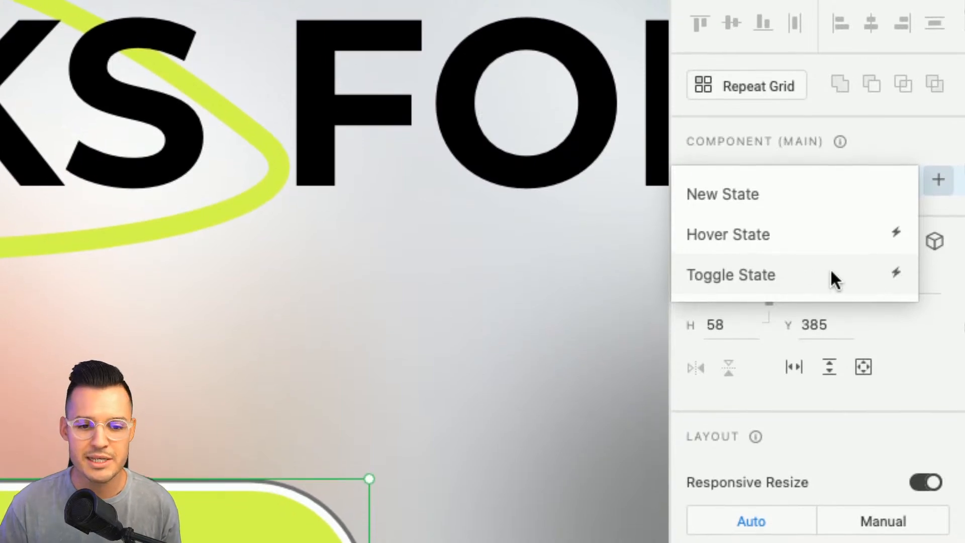
left_click(830, 267)
key("Return")
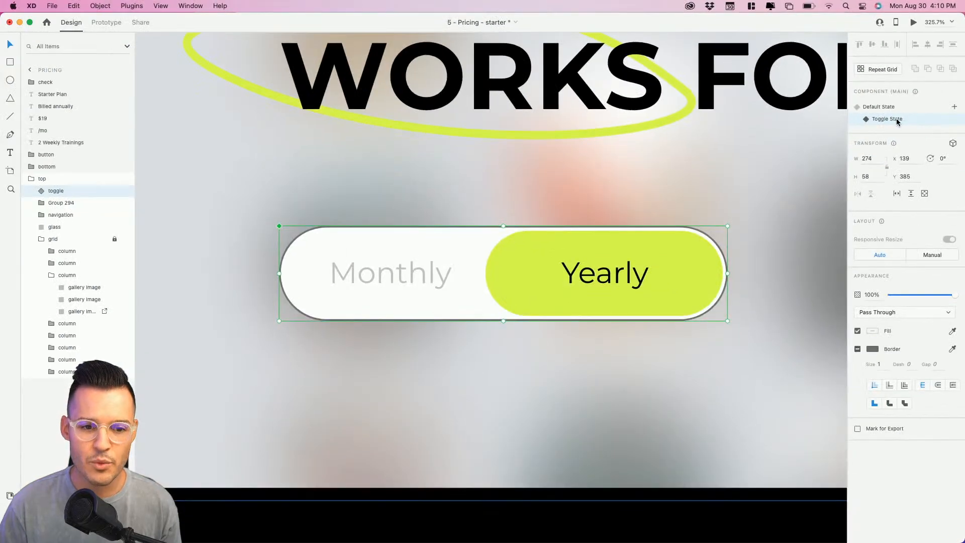
double_click(897, 121)
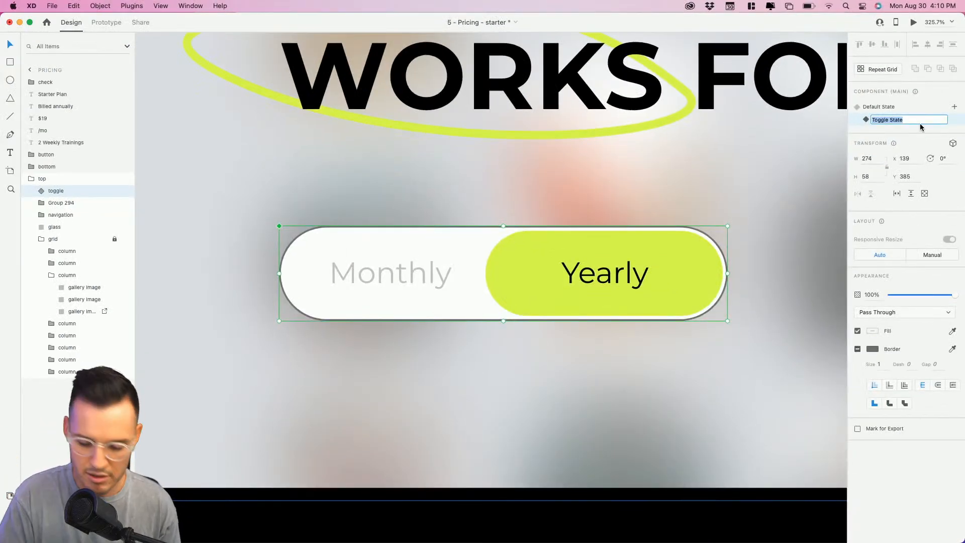
type("monthl")
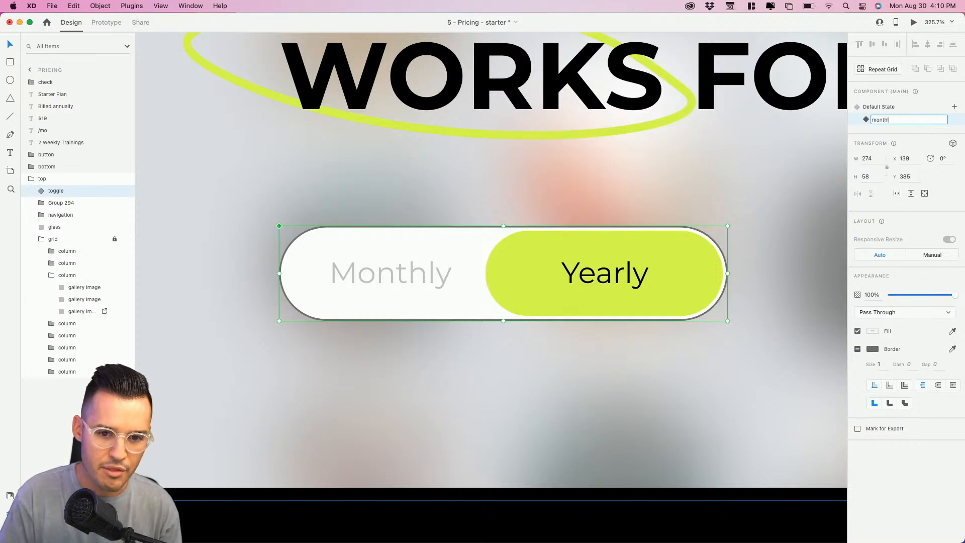
type("y")
key("Return")
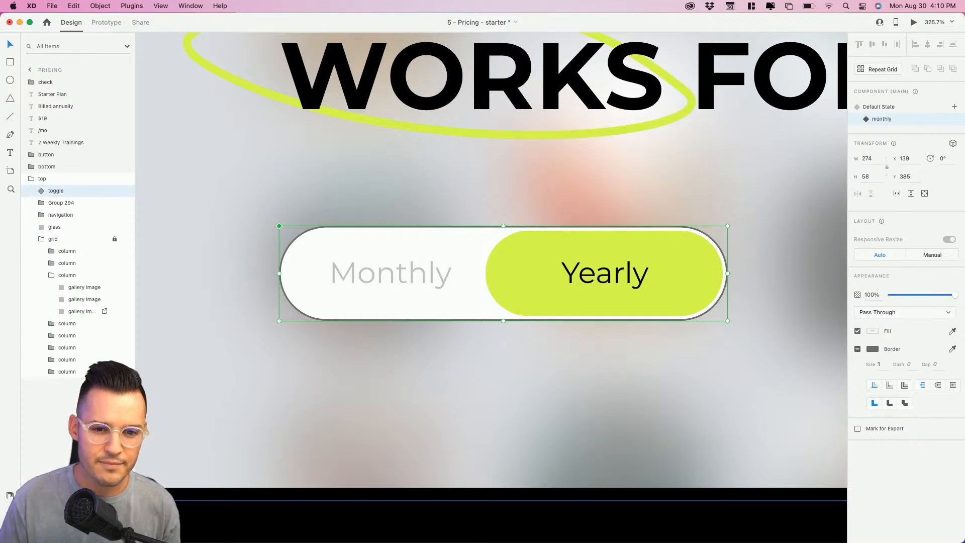
- In the monthly state, move the lime switch pill behind the Monthly label to X 142
left_click(889, 108)
left_click(884, 119)
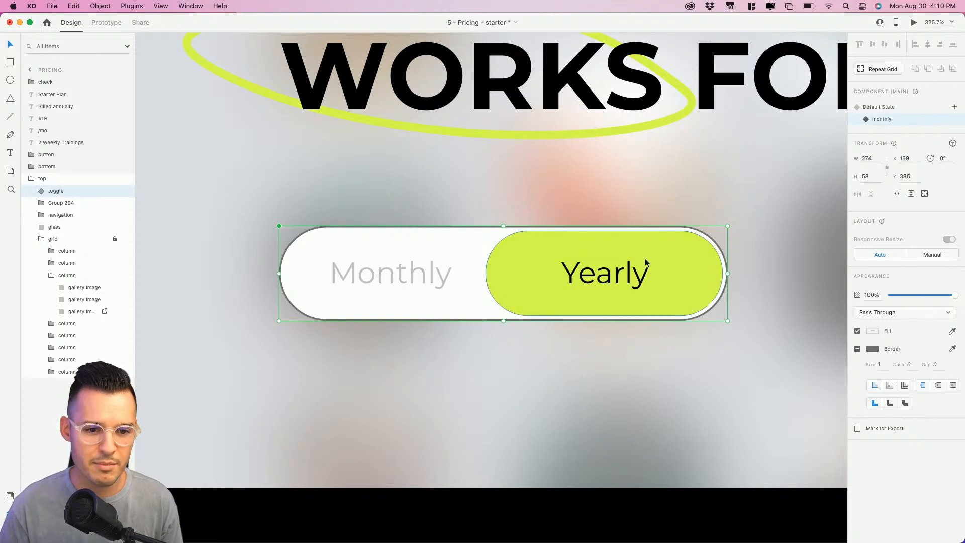
double_click(697, 262)
left_click_drag(697, 263, 502, 262)
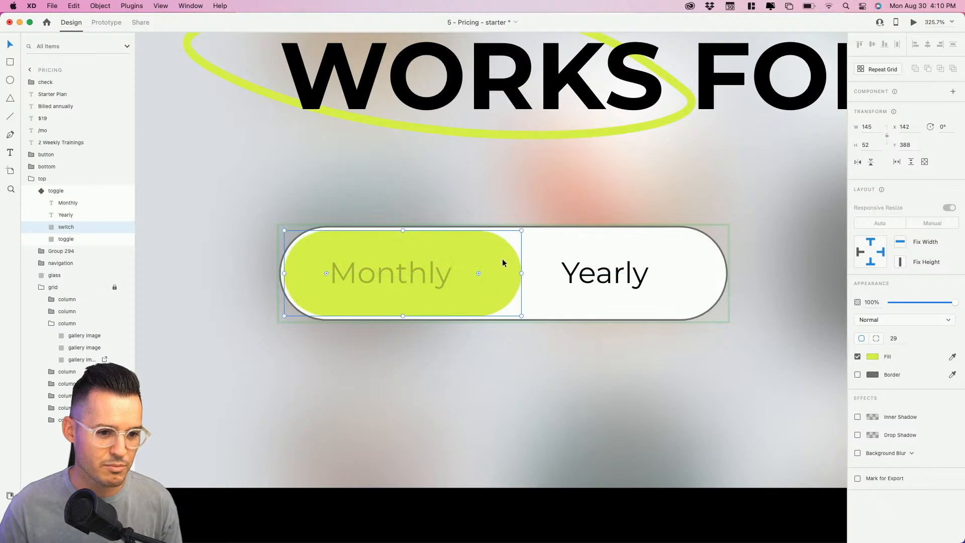
- In the monthly state, raise the Monthly label to 100% opacity and fade the Yearly label to 24%
left_click(384, 276)
key("Escape")
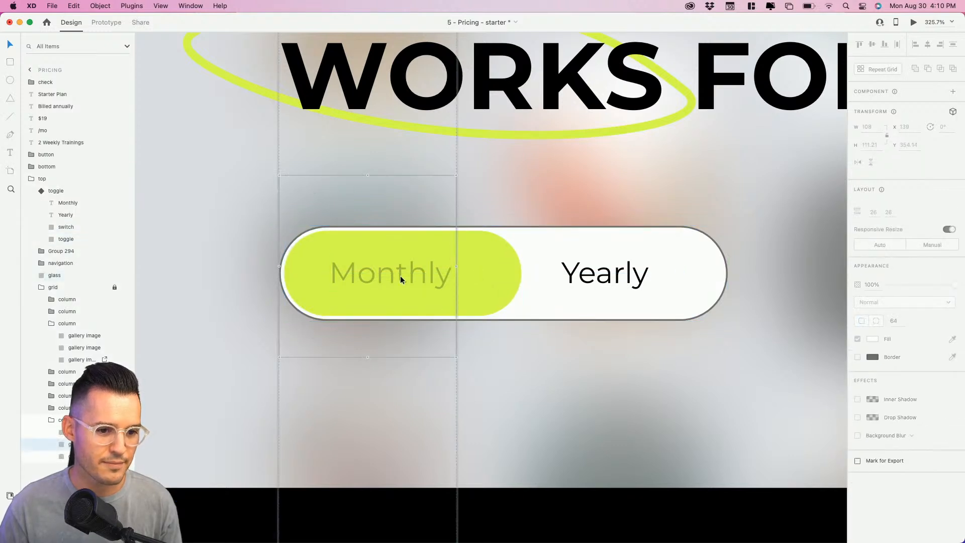
double_click(421, 273)
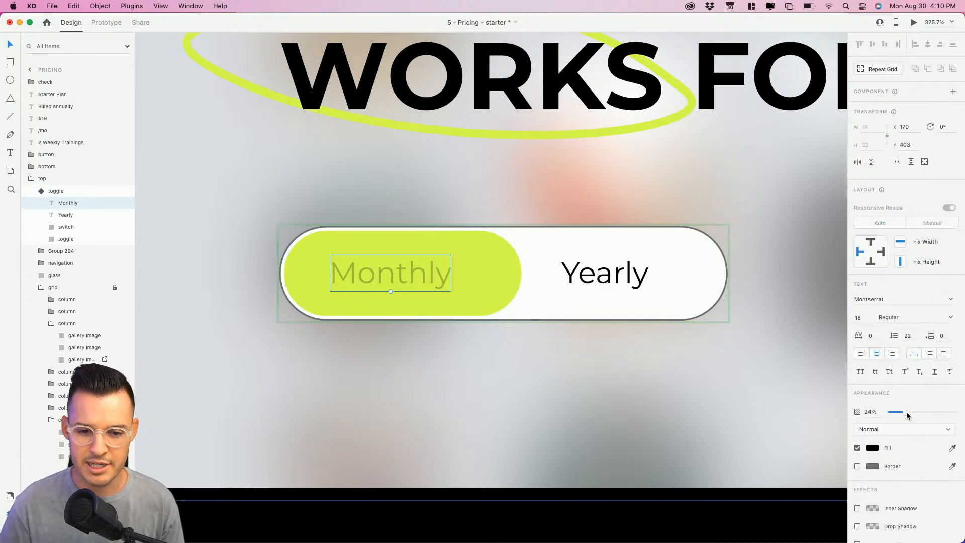
mouse_move(908, 415)
left_mouse_down()
mouse_move(960, 409)
mouse_move(907, 416)
left_mouse_up()
left_click(618, 285)
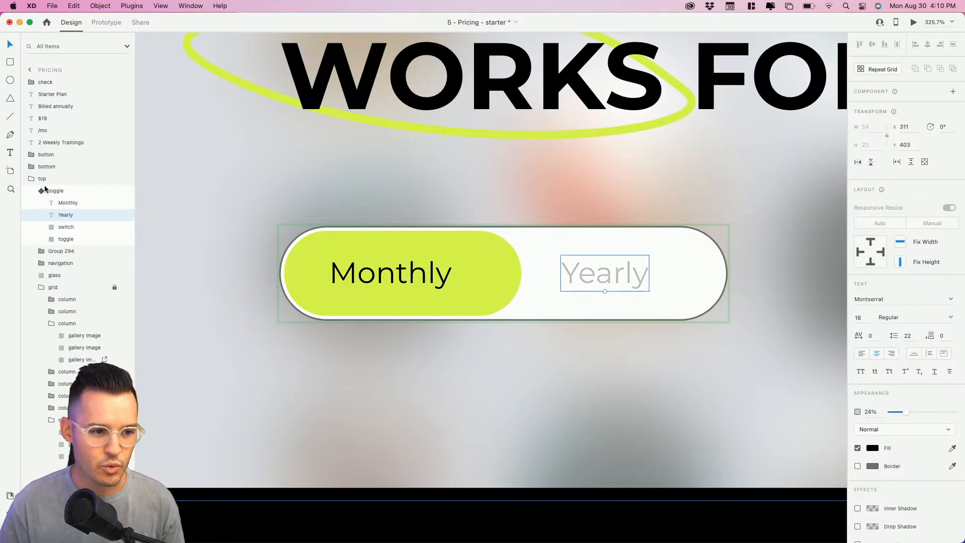
left_click(706, 189)
left_click(606, 269)
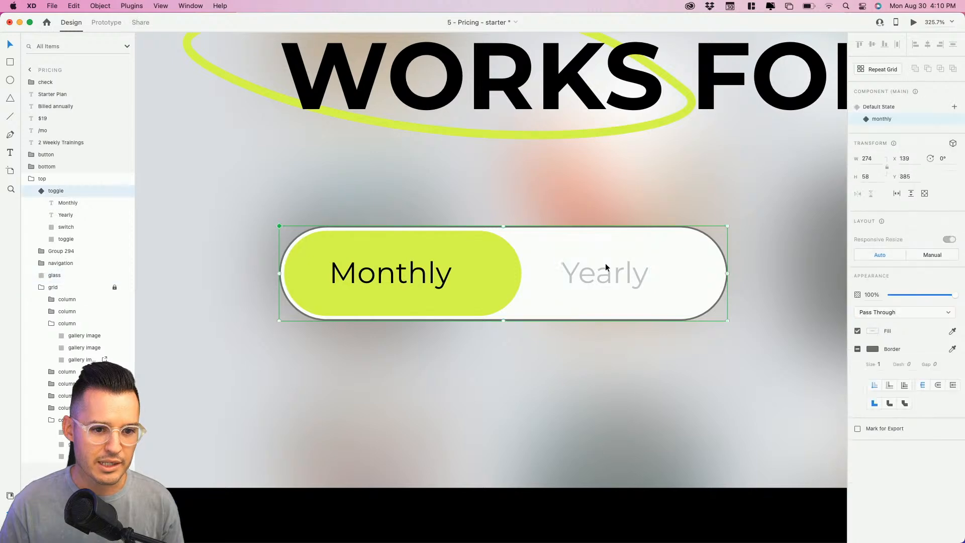
- Preview the page from the toggle's default state and switch repeatedly between Monthly and Yearly
left_click(879, 108)
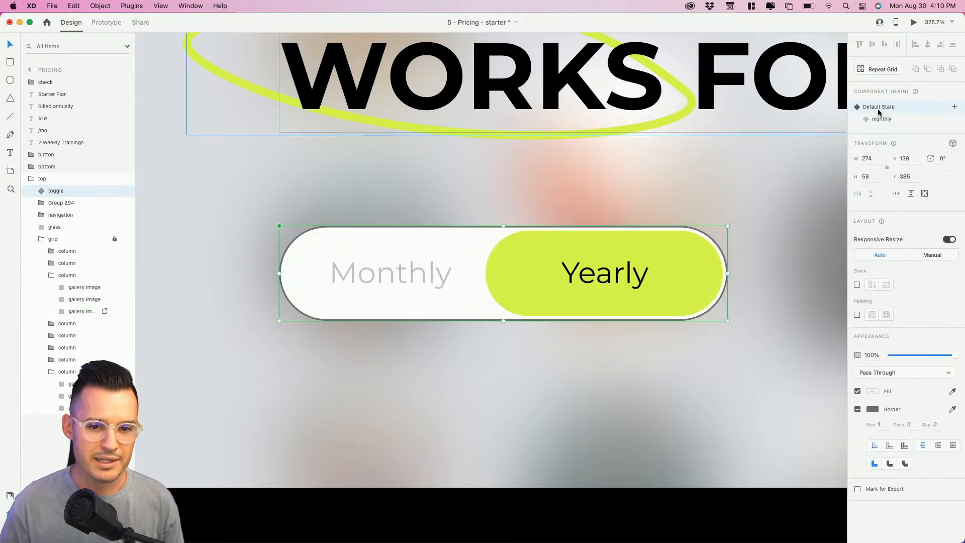
left_click(914, 22)
left_click(420, 283)
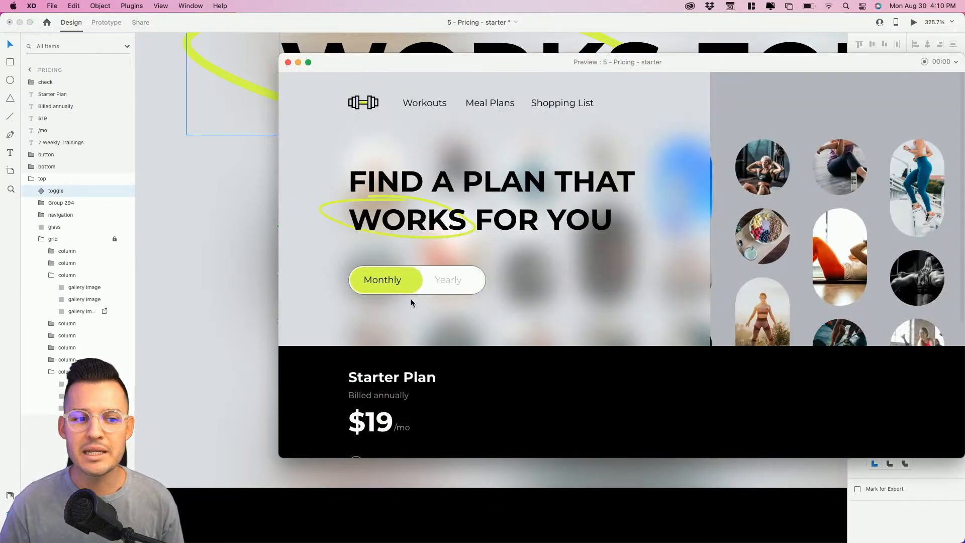
left_click(421, 286)
left_click(449, 289)
left_click(416, 286)
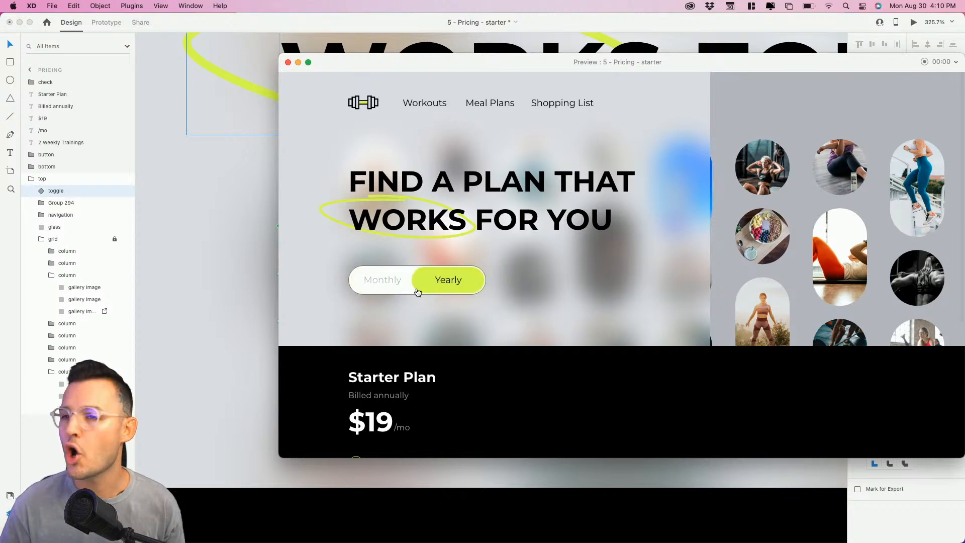
left_click(417, 287)
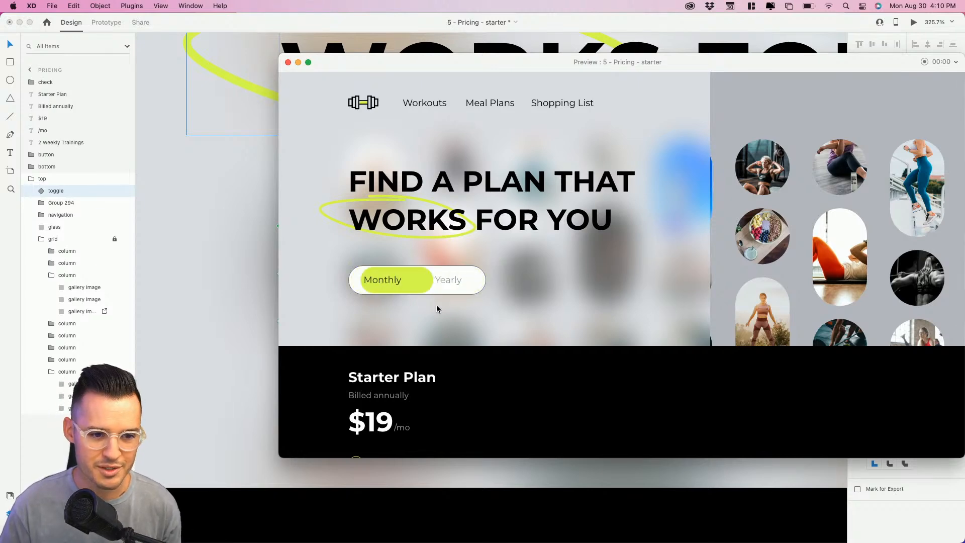
left_click(401, 283)
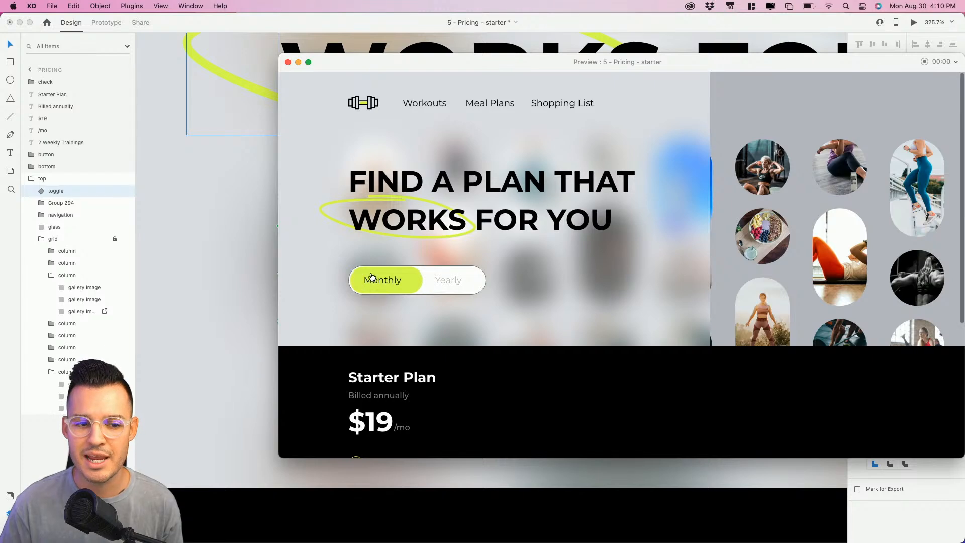
left_click(288, 62)
- In the monthly state, center the Monthly label horizontally on the lime pill
double_click(400, 272)
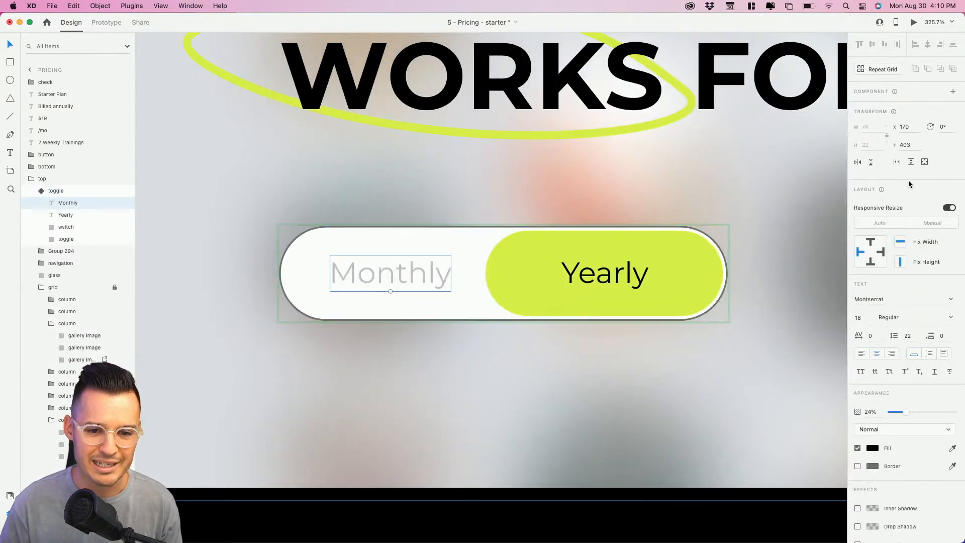
left_click(698, 157)
left_click(543, 271)
left_click(912, 118)
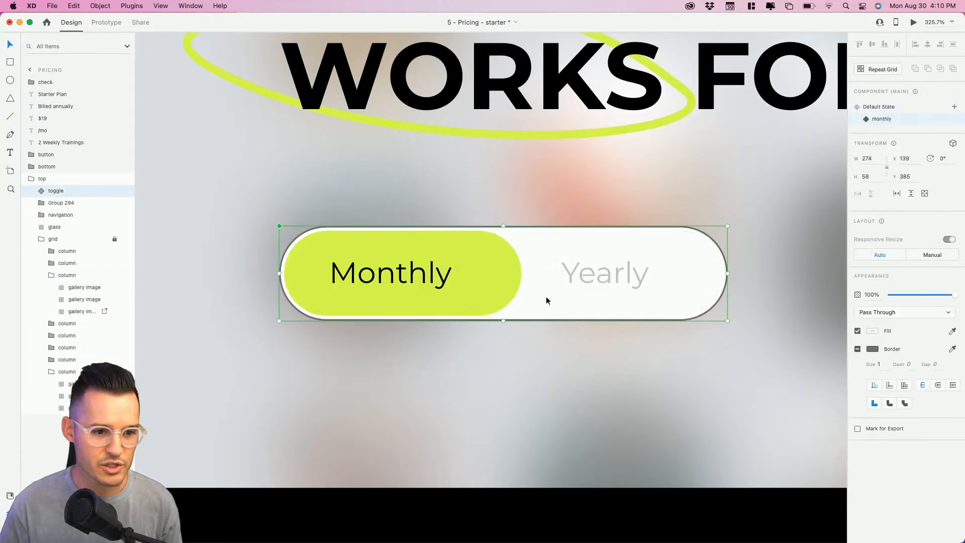
double_click(496, 272)
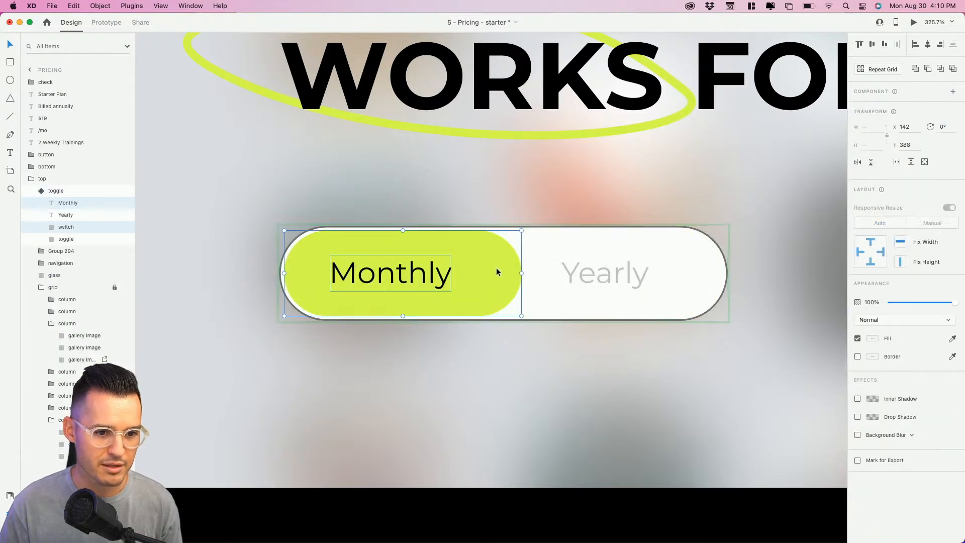
left_click(928, 46)
left_click(443, 285)
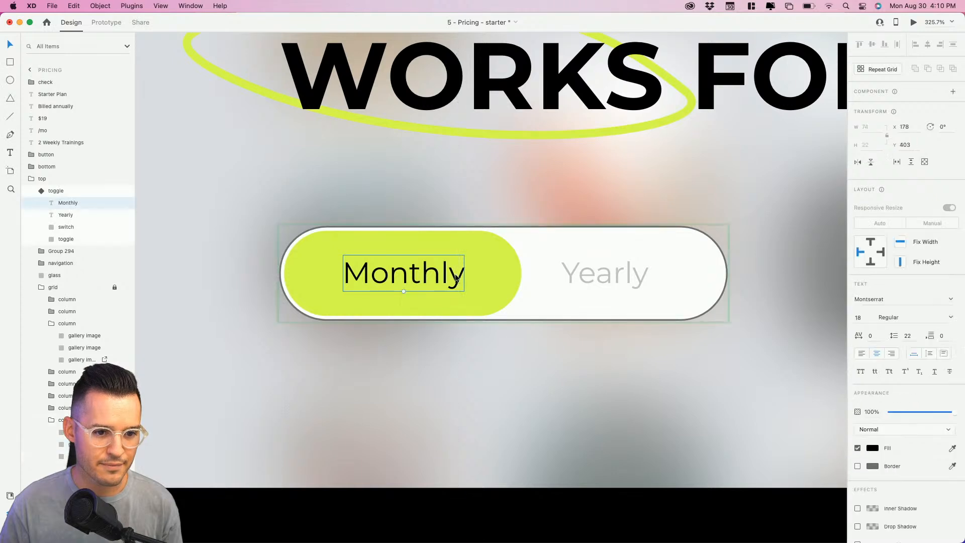
key("alt")
left_click(560, 367)
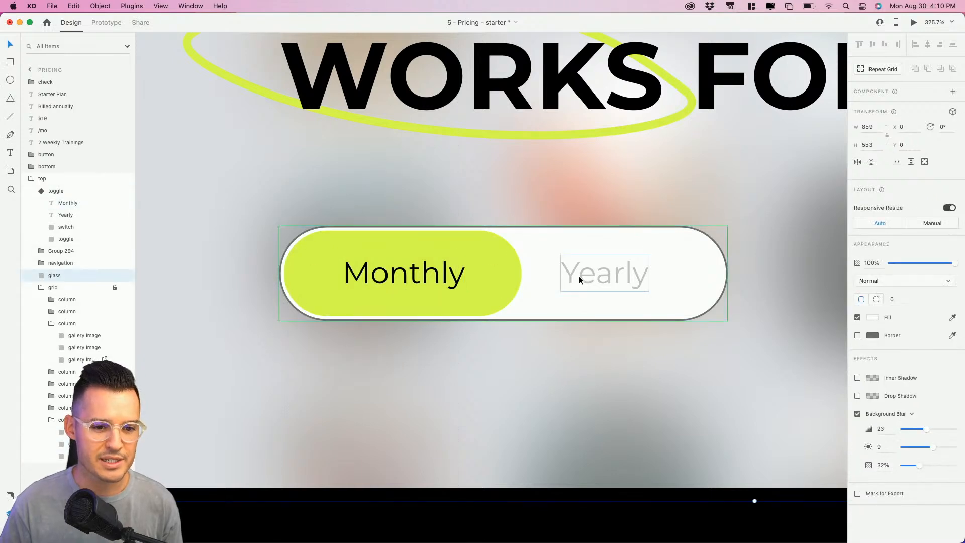
left_click(621, 229)
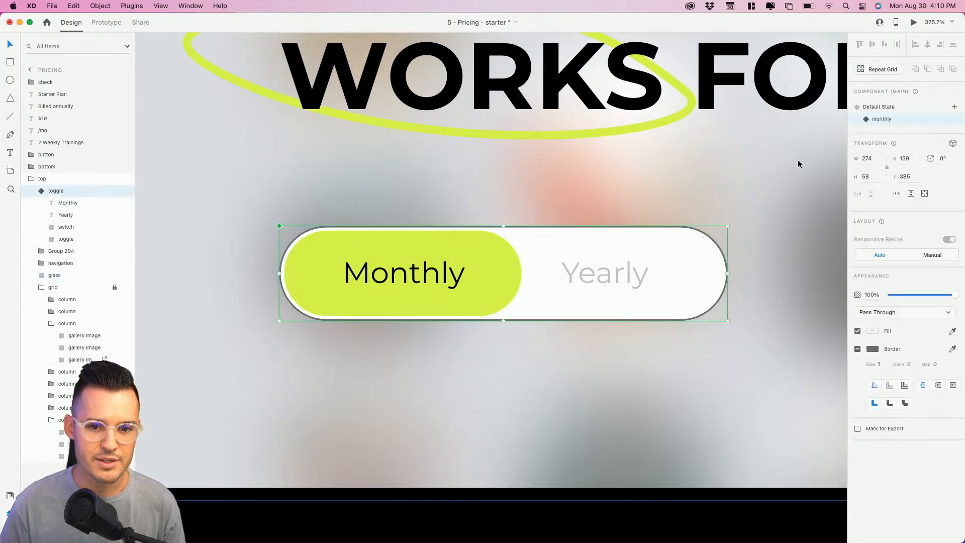
- Check the Monthly label in the default state and test the toggle in the page preview
left_click(881, 106)
double_click(406, 275)
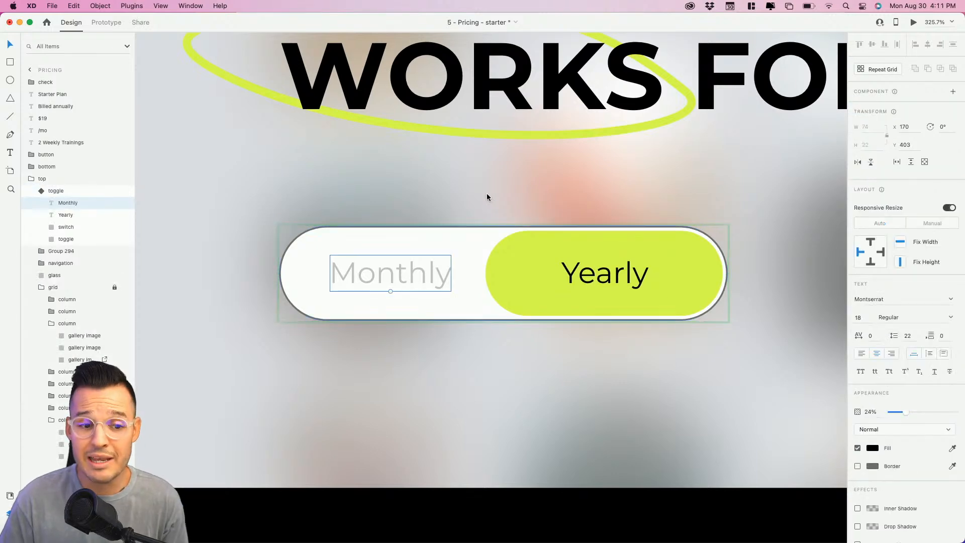
left_click(728, 129)
left_click(914, 23)
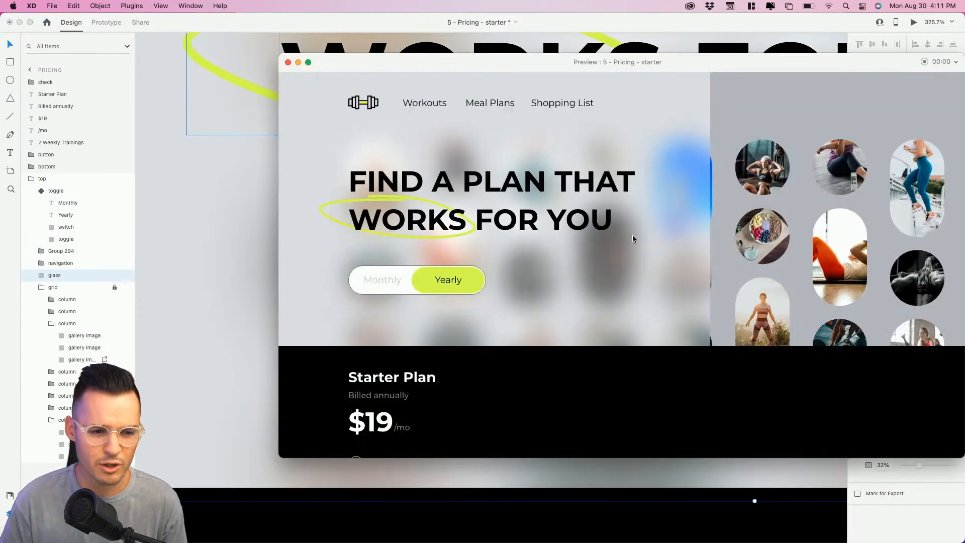
left_click(394, 287)
left_click(289, 62)
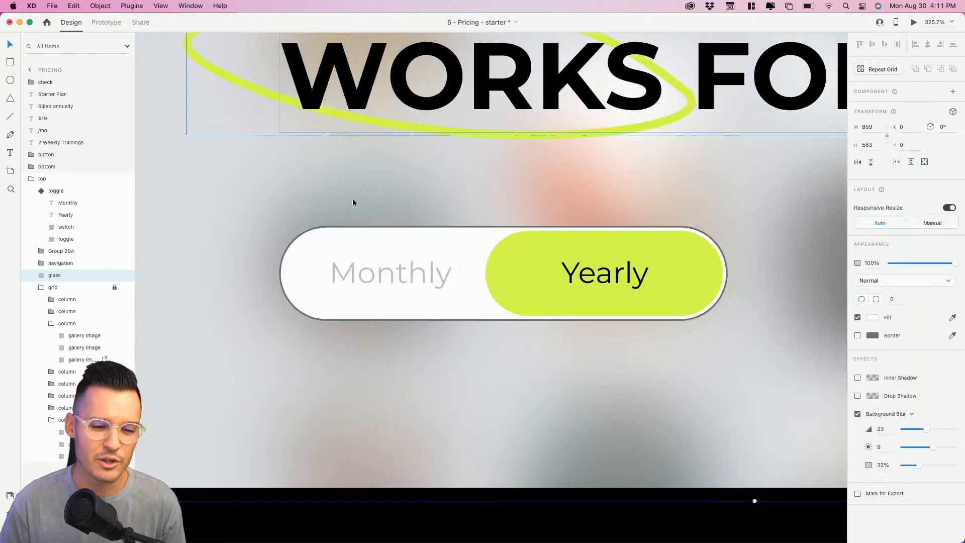
- In the default state, nudge the Monthly label 5 px right to X 175
left_click(406, 279)
double_click(432, 277)
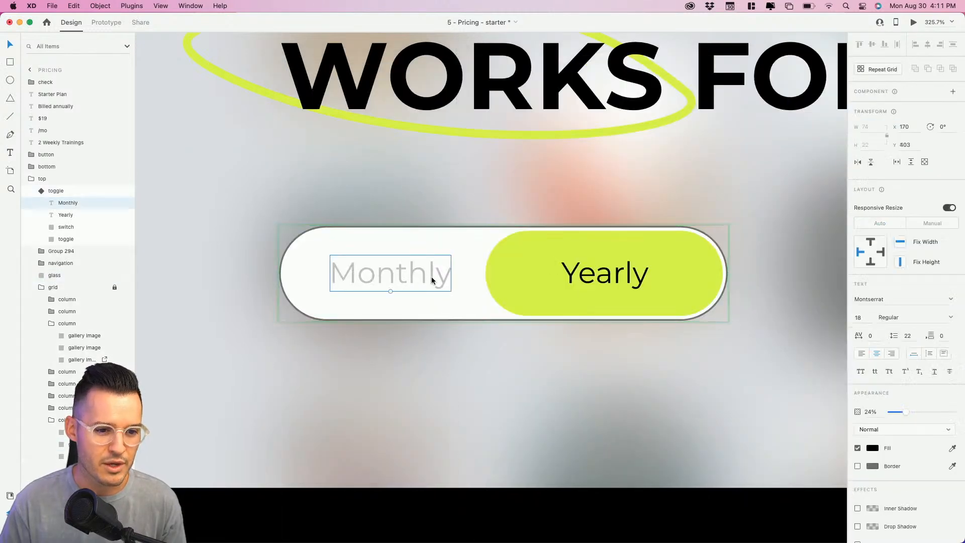
key("Right")
key("Right")
key("Right")
key("Right")
key("Right")
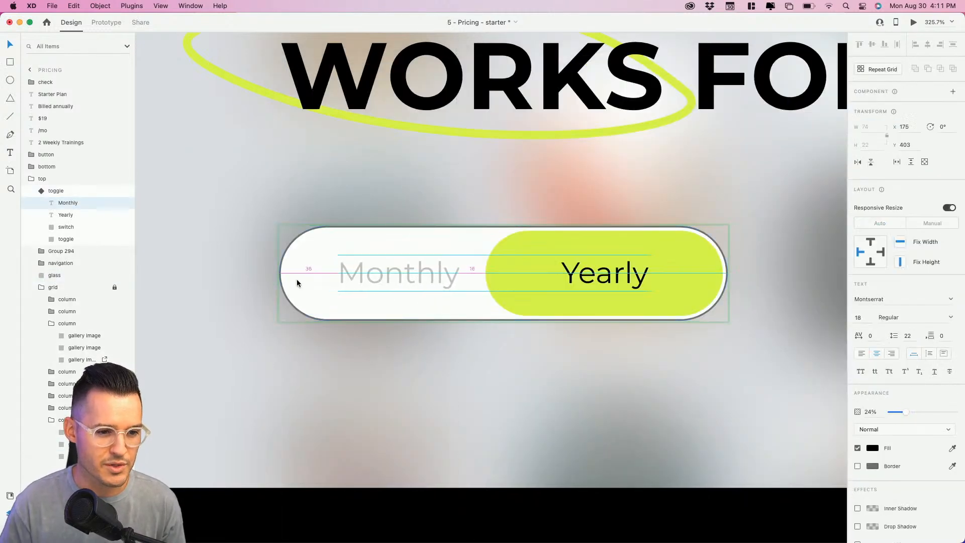
left_click(716, 182)
- Set the easing of the default state's tap interaction to Snap in prototyping mode
left_click(609, 272)
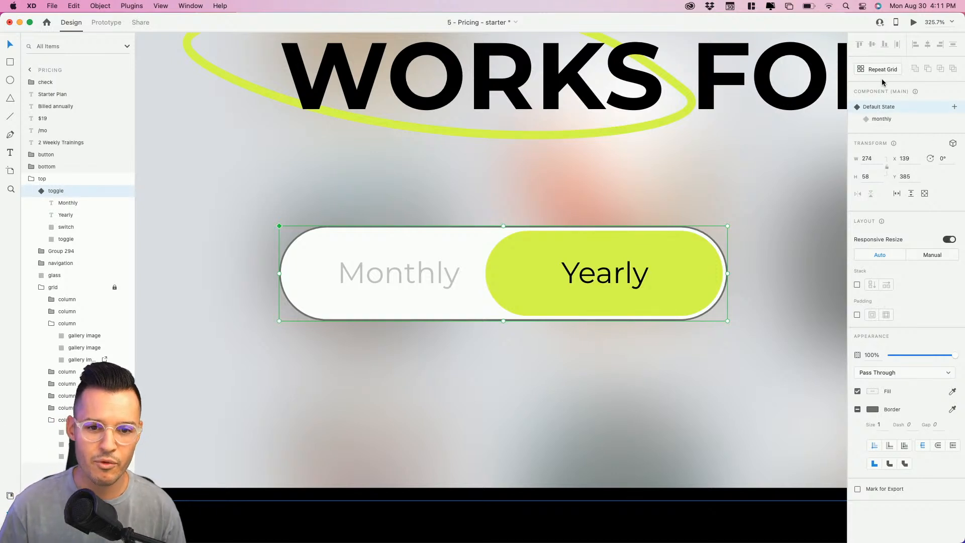
left_click(115, 28)
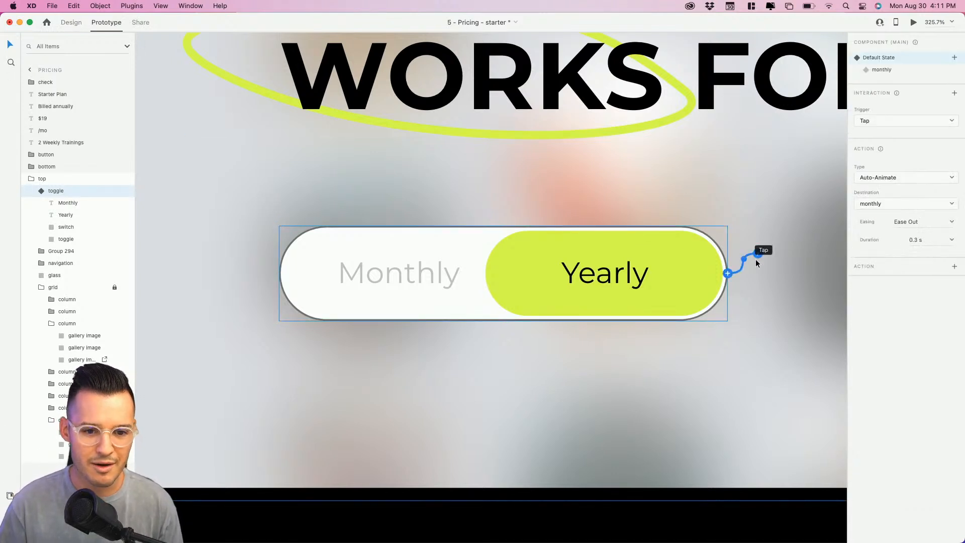
left_click_drag(755, 257, 758, 253)
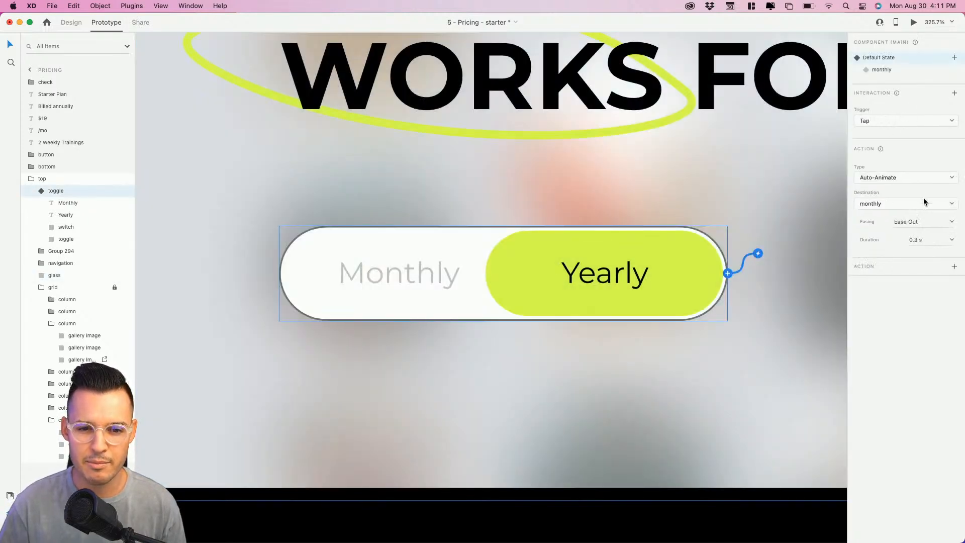
left_click(952, 226)
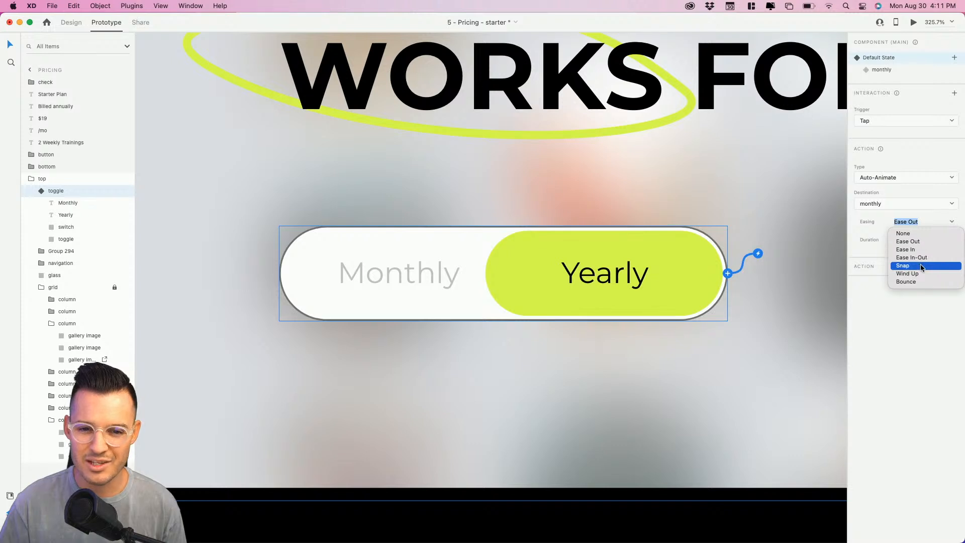
left_click(922, 267)
- Set the easing of the monthly state's tap interaction to Snap as well
left_click(897, 79)
left_click(952, 223)
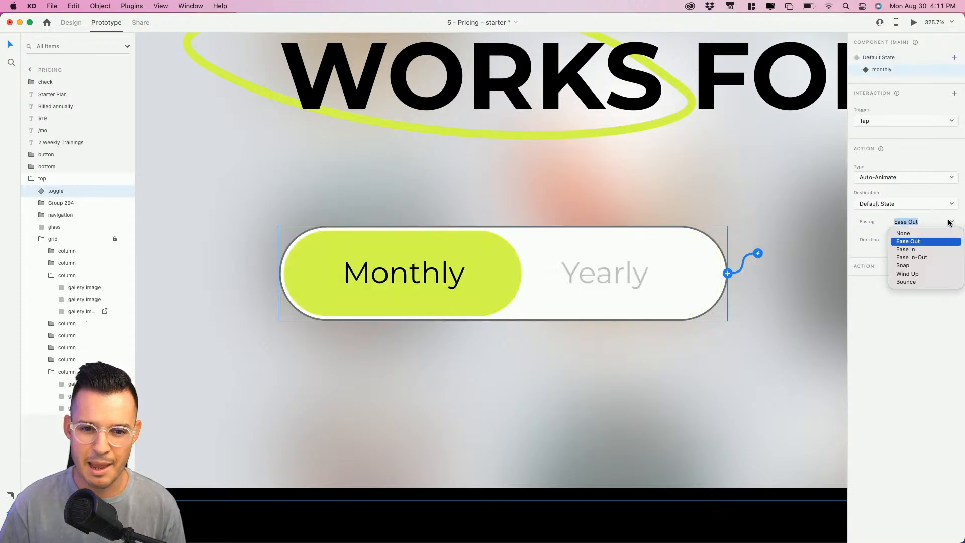
left_click(923, 264)
- Return the component to its default state and test the Snap animation of the toggle in the preview
left_click(904, 57)
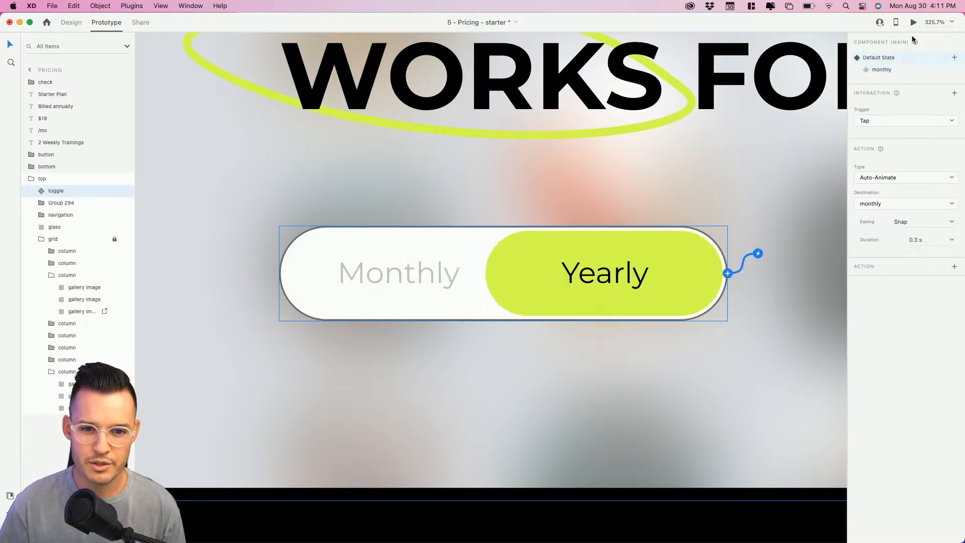
left_click(913, 23)
left_click(450, 284)
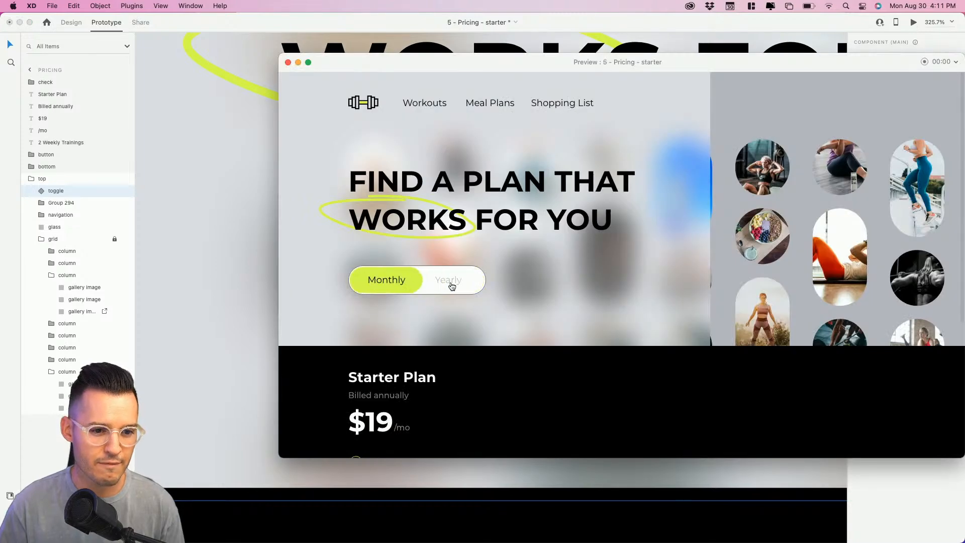
left_click(448, 282)
left_click(445, 285)
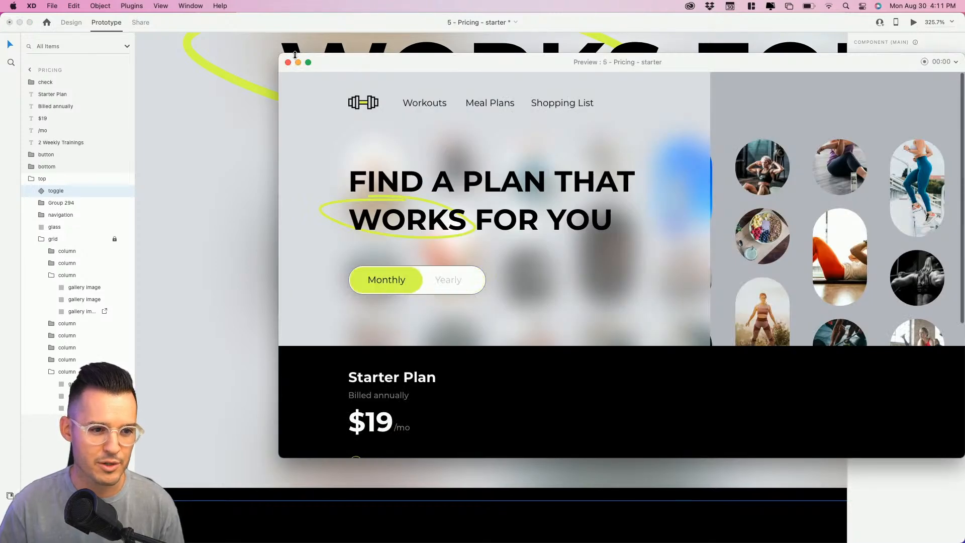
- Close the prototype preview and return to design mode with the whole pricing page in view
left_click(288, 63)
left_click(649, 202)
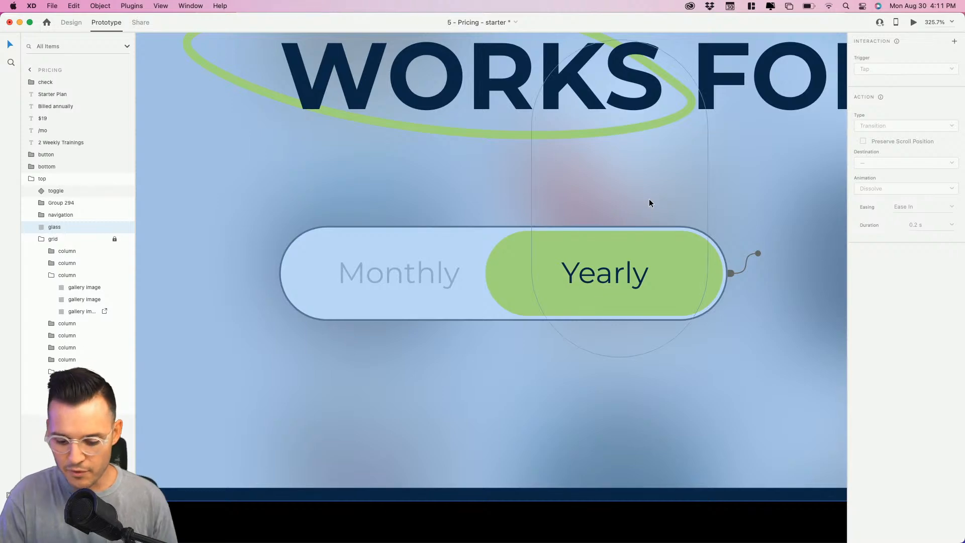
key("super+minus")
key("super+minus")
key("super+minus")
key("super+minus")
key("super+minus")
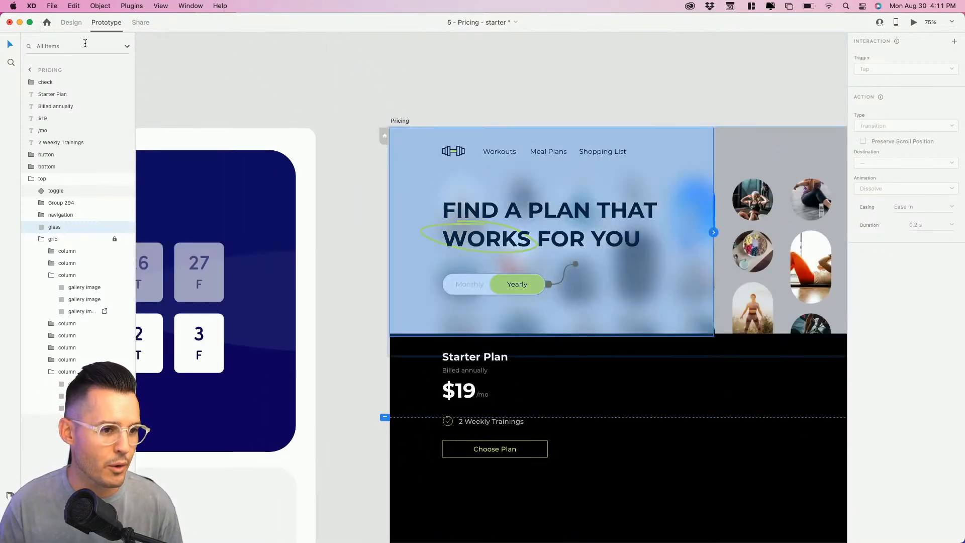
left_click(75, 23)
left_click(480, 101)
left_click_drag(500, 113, 312, 29)
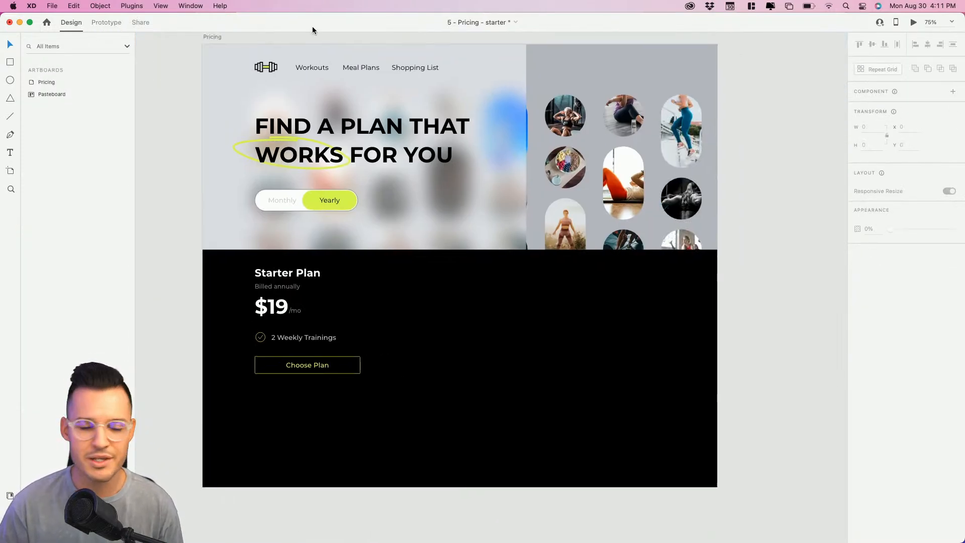
scroll(418, 361, "down", 2)
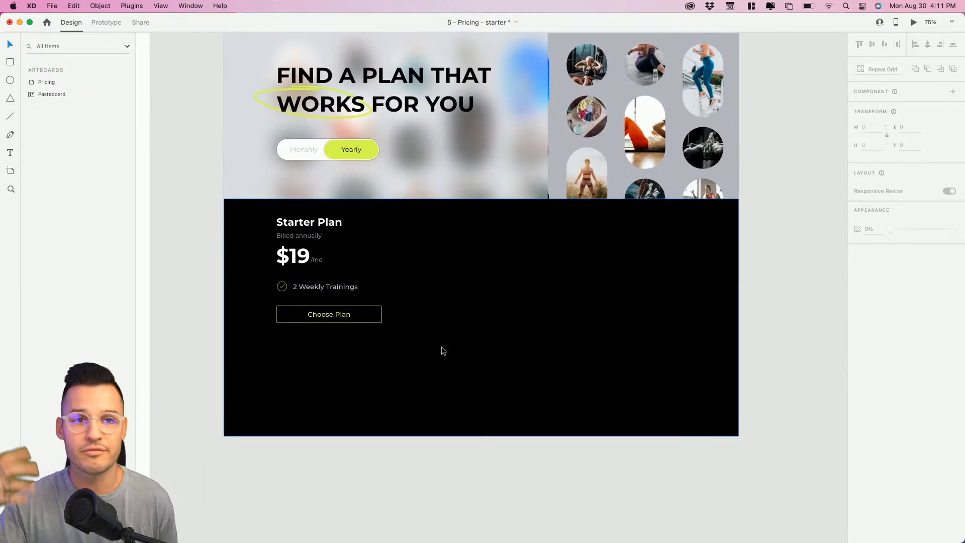
scroll(412, 379, "up", 4)
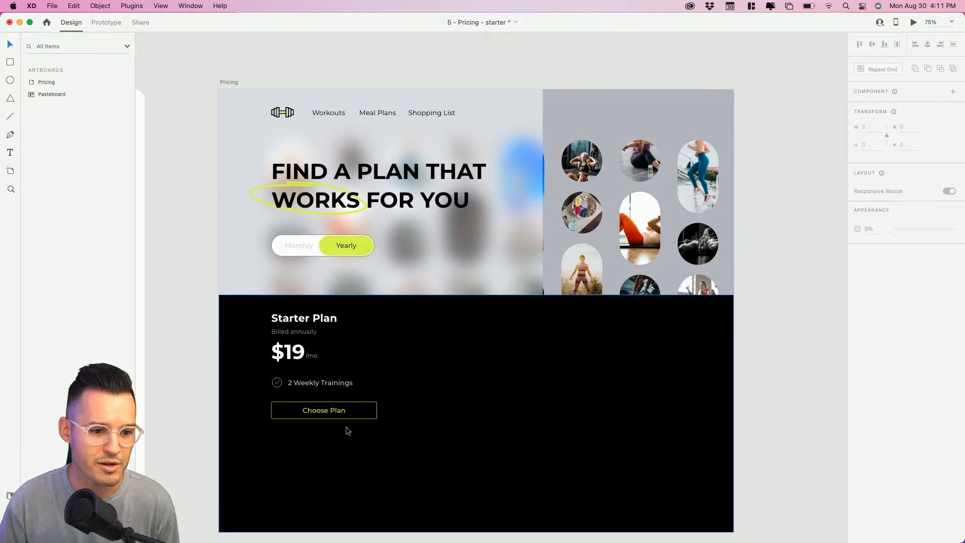
- Take the Choose Plan text and its rectangle out of the button group so that both sit directly on the artboard
left_click(330, 416)
left_click(331, 413)
left_click_drag(332, 413, 679, 108)
key("super+z")
key("z")
left_click_drag(248, 447, 445, 386)
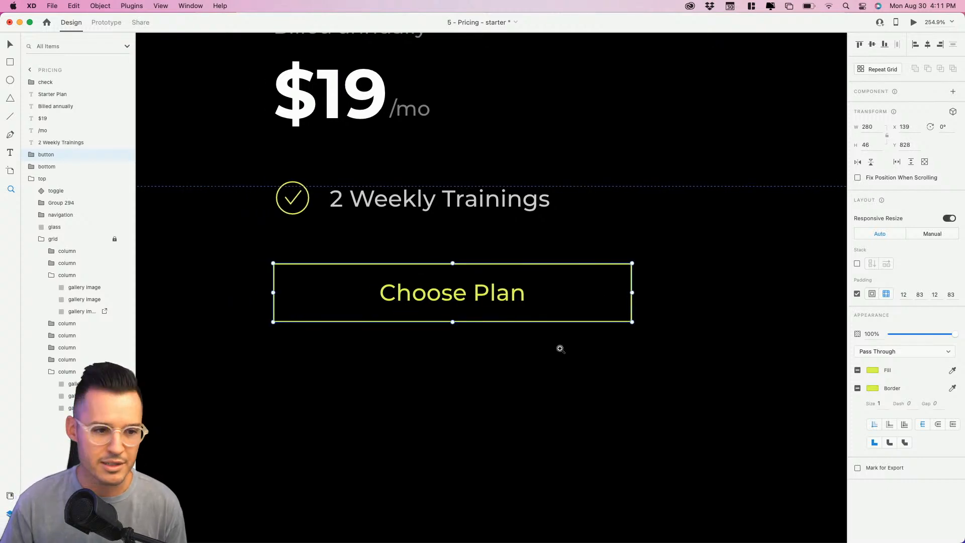
left_click(29, 157)
left_click(72, 166)
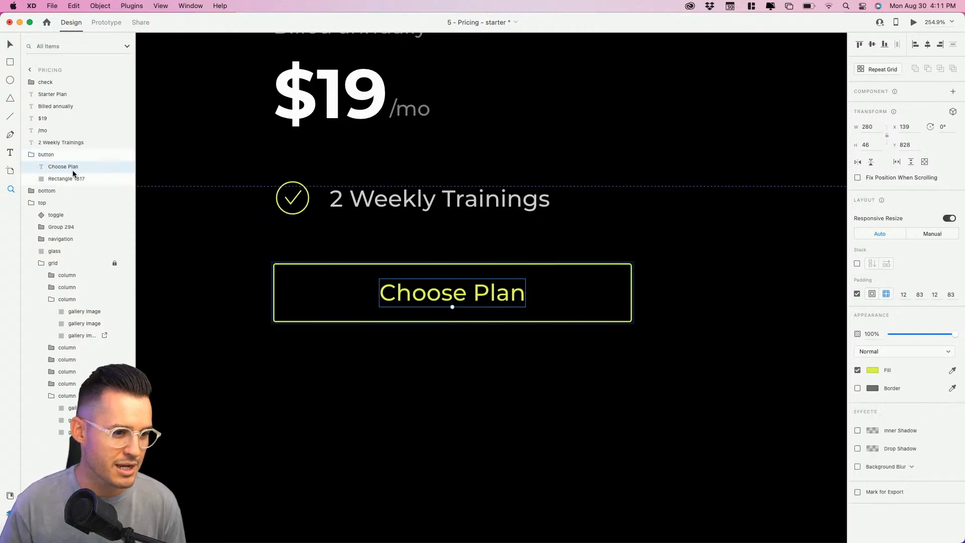
left_click(71, 178, "shift")
mouse_move(70, 171)
left_mouse_down()
mouse_move(52, 156)
mouse_move(66, 156)
left_mouse_up()
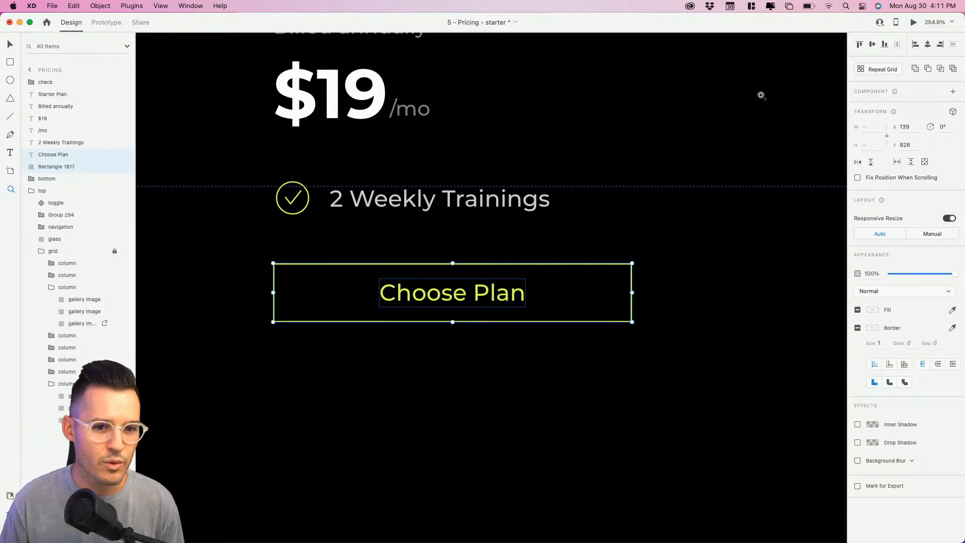
- Turn the Choose Plan text and rectangle into a component and name it button
key("super+k")
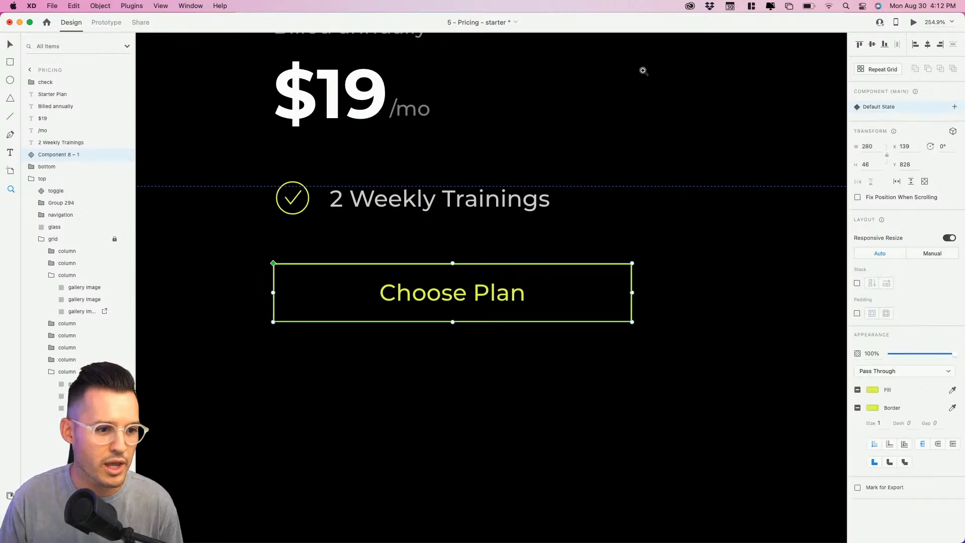
double_click(46, 155)
type("button")
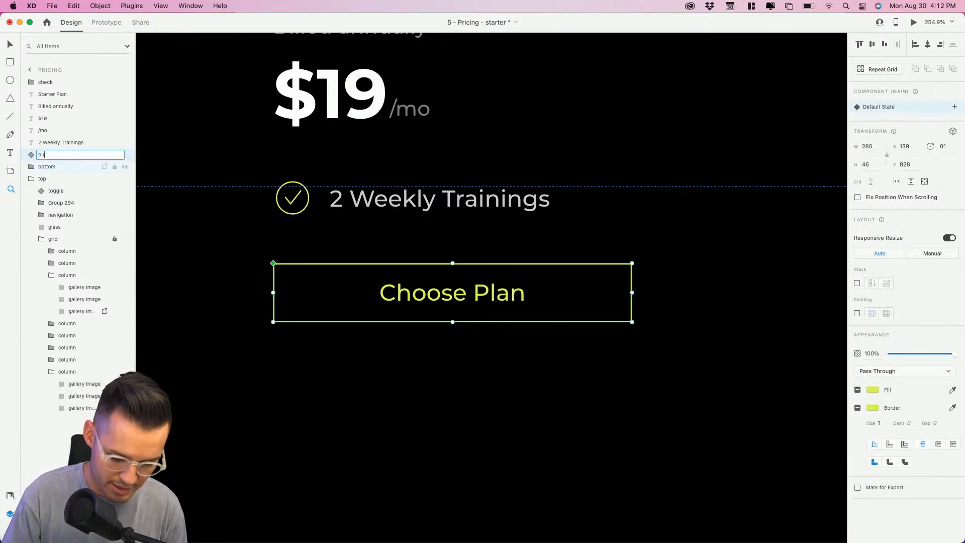
key("Return")
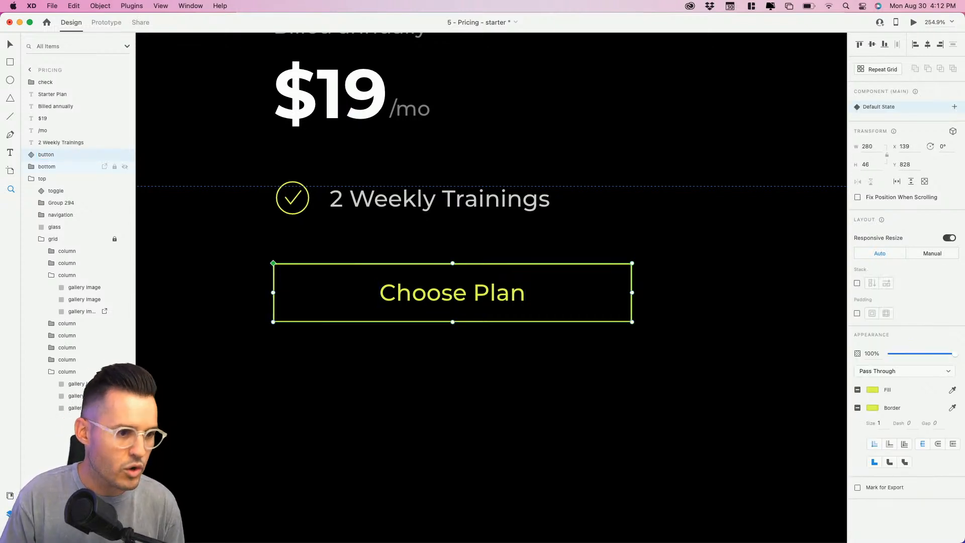
- Add a new state to the button component and name it filled
left_click(955, 107)
left_click(910, 112)
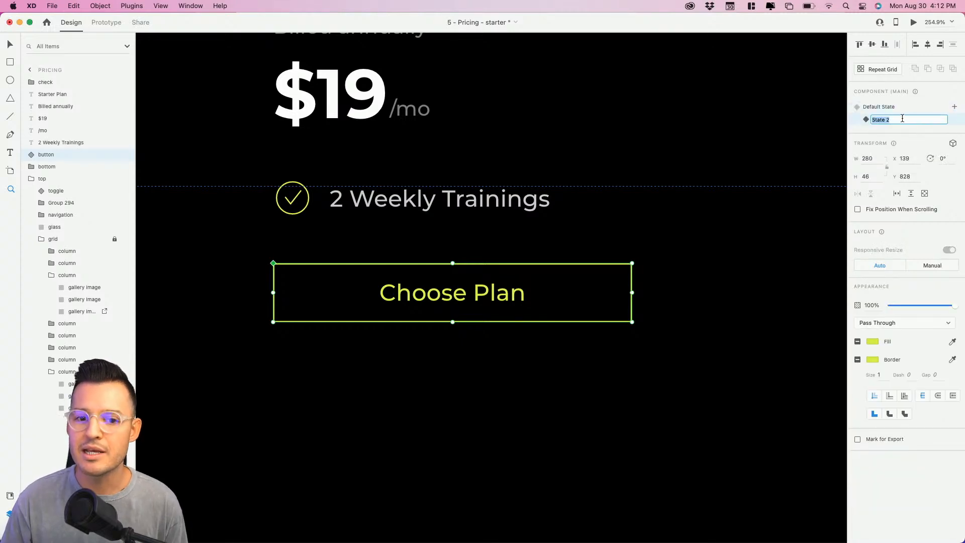
type("filled")
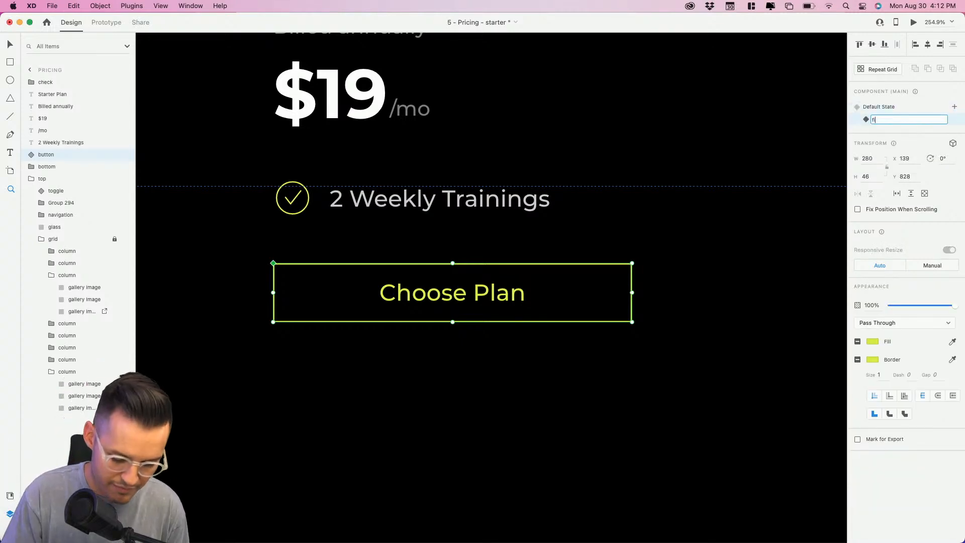
key("Return")
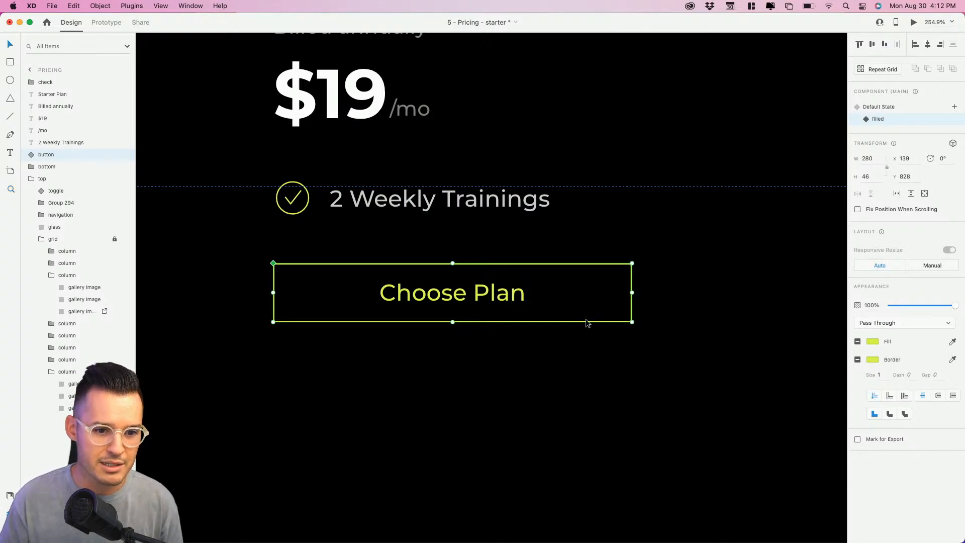
- In the filled state, enable the rectangle's lime fill and recolor the Choose Plan text to the document's black, #000000
double_click(614, 268)
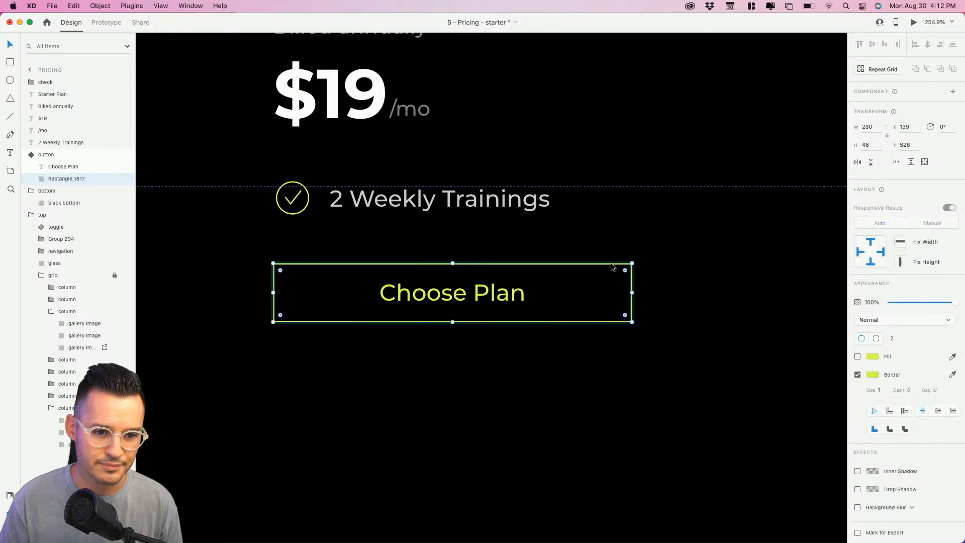
left_click(858, 357)
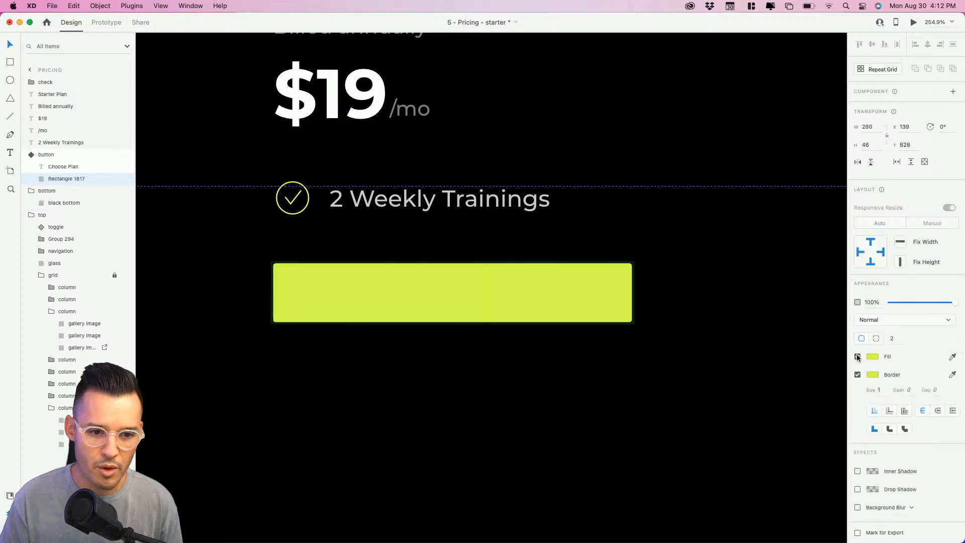
left_click(444, 292)
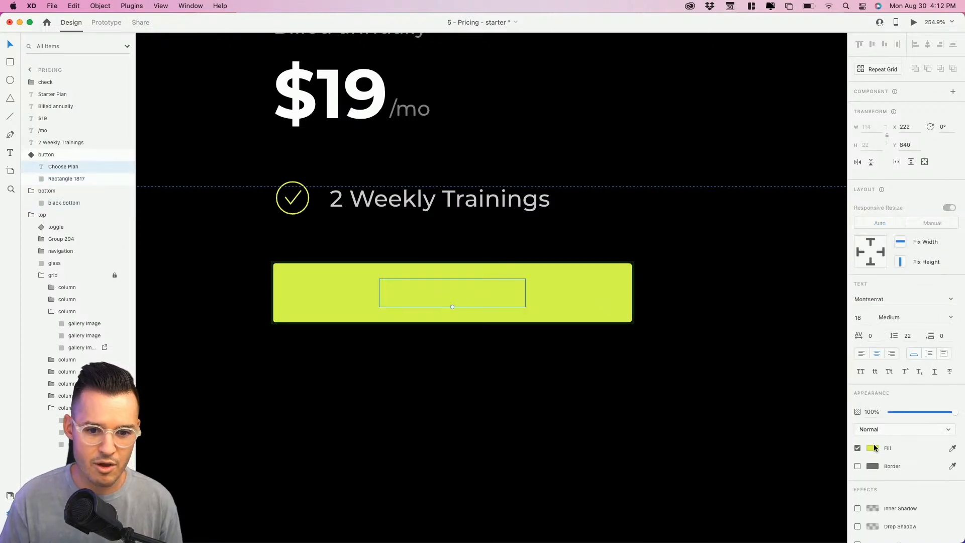
left_click(873, 448)
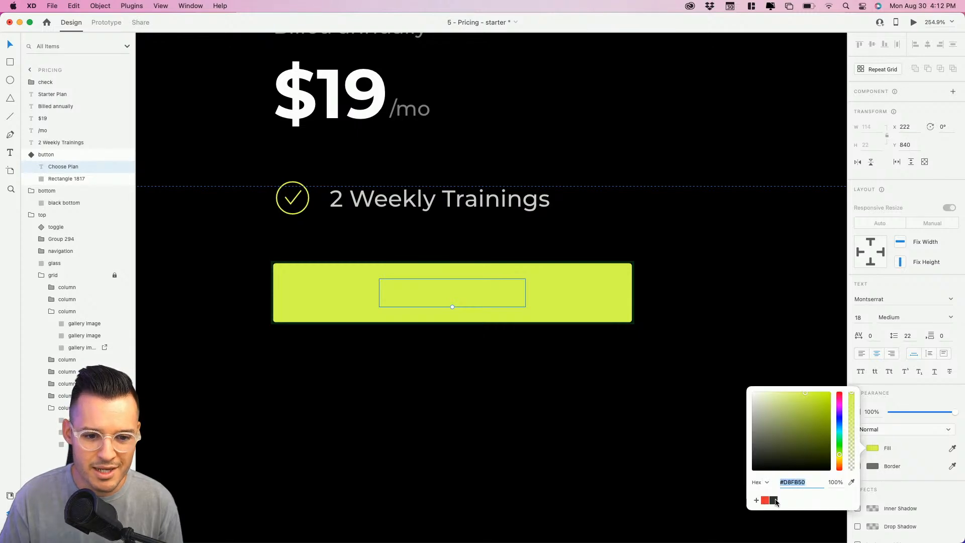
key("super+shift+y")
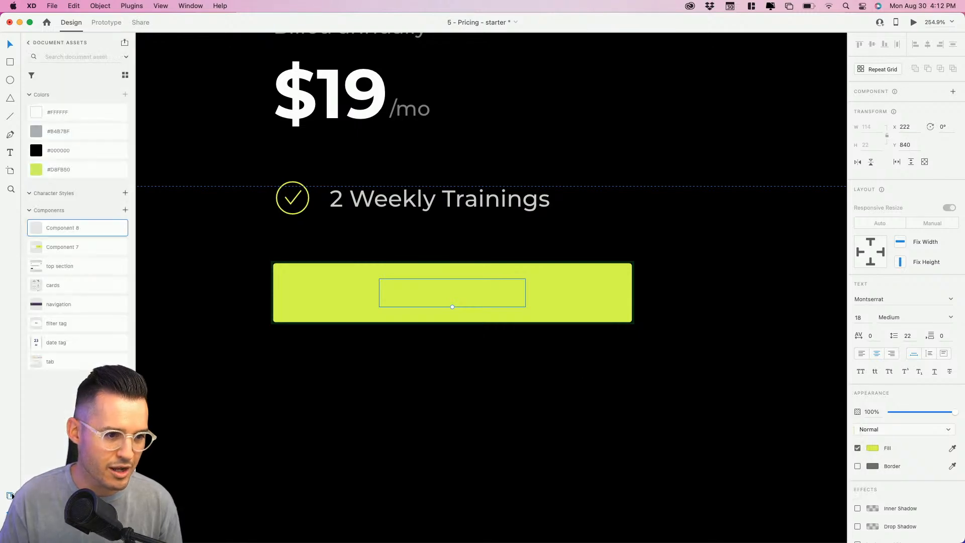
left_click(58, 150)
left_click(628, 352)
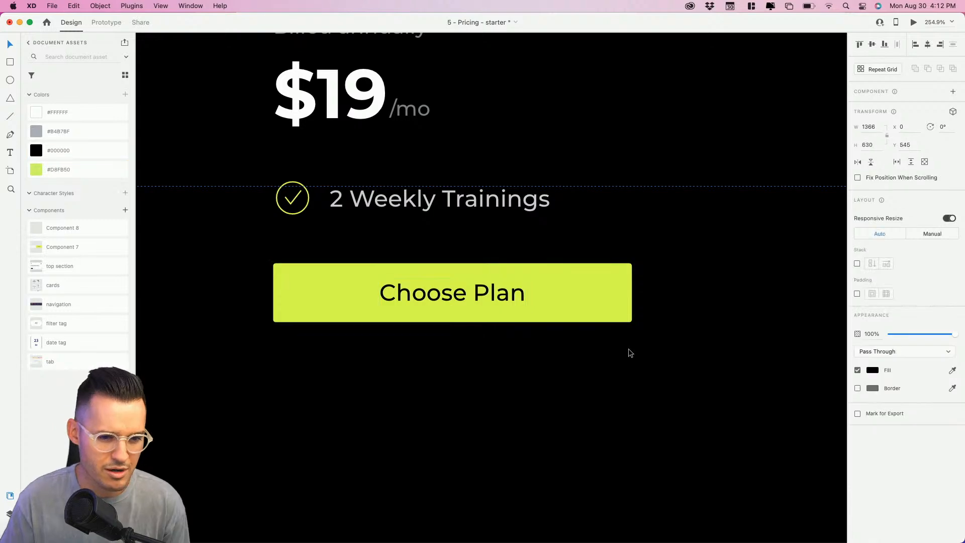
- Duplicate the filled Choose Plan button onto the hero's image gallery and cut the copy
key("super+1")
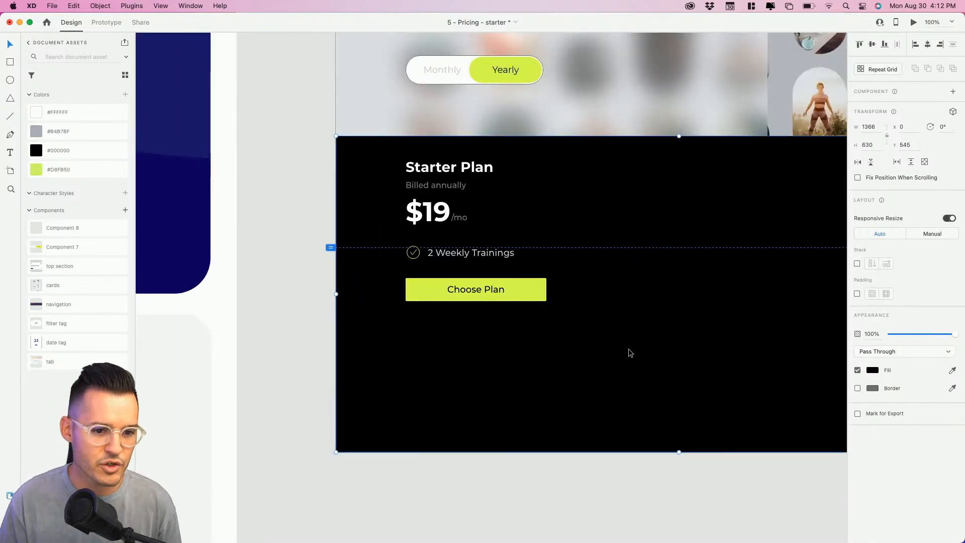
left_click_drag(686, 272, 486, 403)
left_click(307, 418)
left_click_drag(307, 419, 684, 245)
key("Delete")
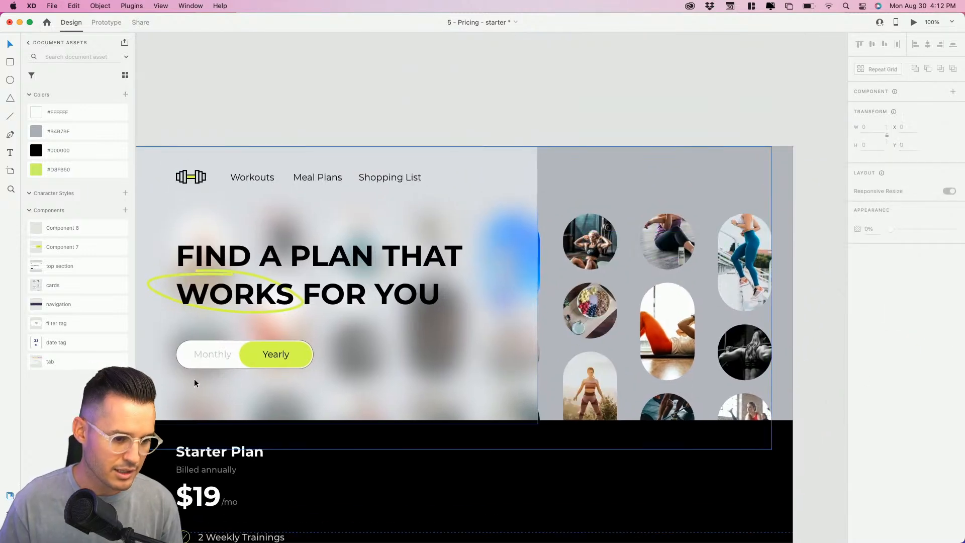
- Paste the button copy into the top group and align it with the navigation row, flush with the gallery's outer edge
left_click(194, 382)
key("super+y")
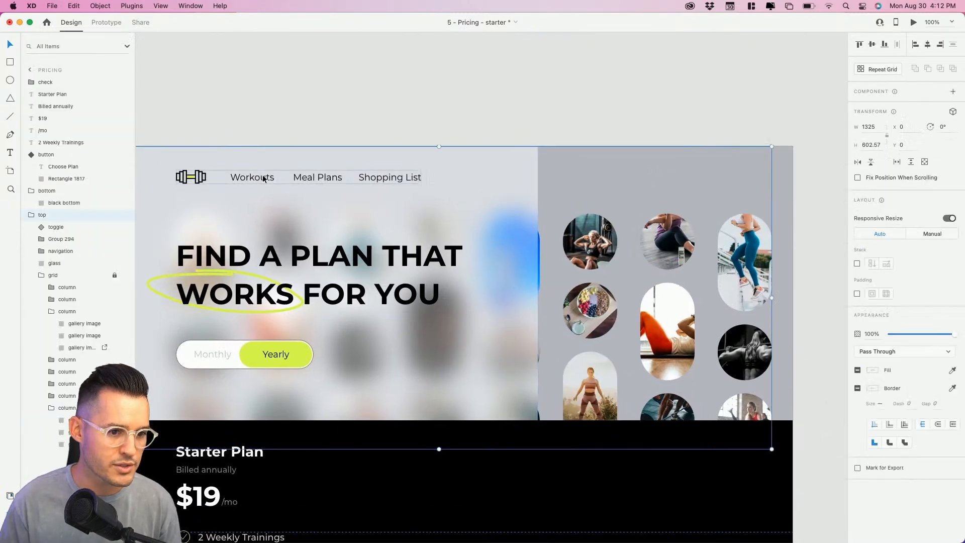
double_click(260, 179)
left_click(41, 251)
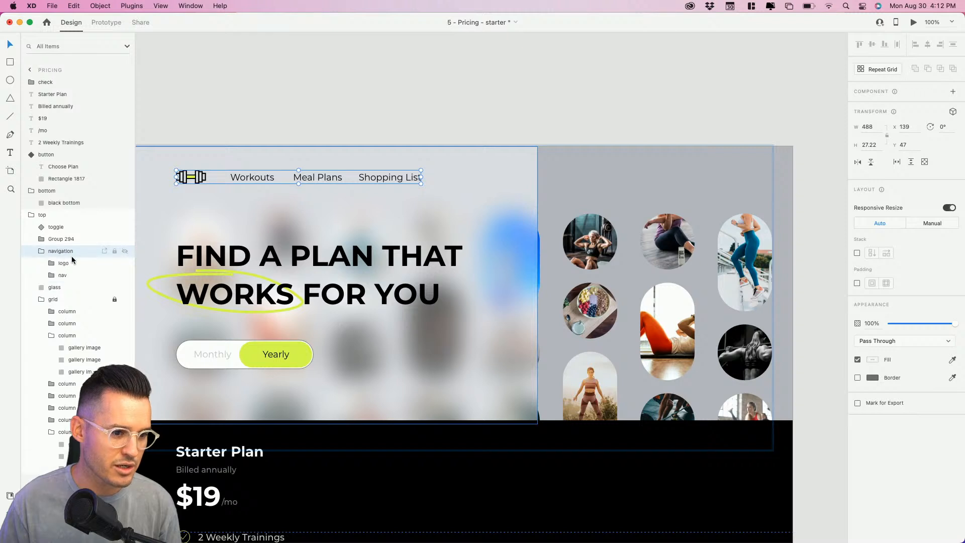
key("cmd+z")
key("cmd+z")
key("cmd+z")
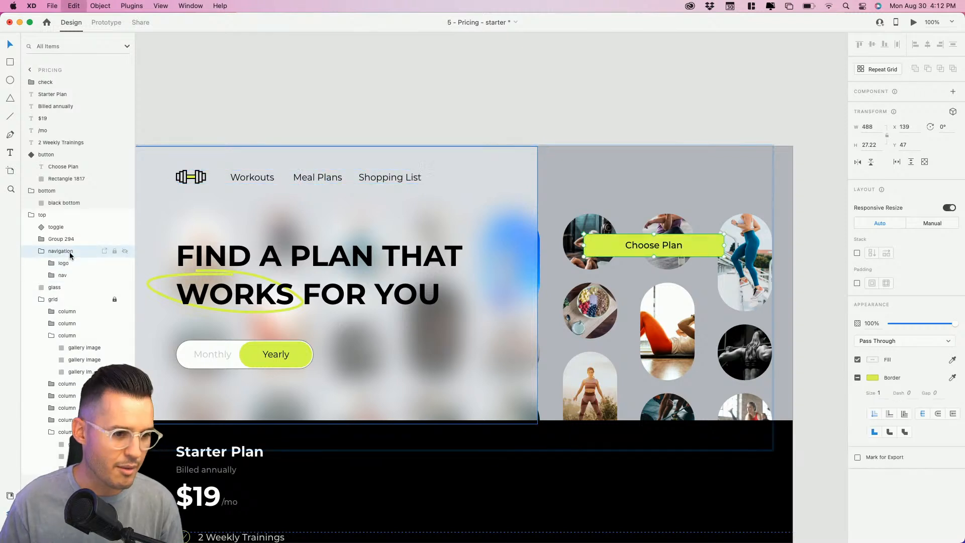
left_click_drag(618, 248, 673, 180)
- Change the label of the hero's button copy to "Try it for free"
double_click(674, 180)
double_click(676, 179)
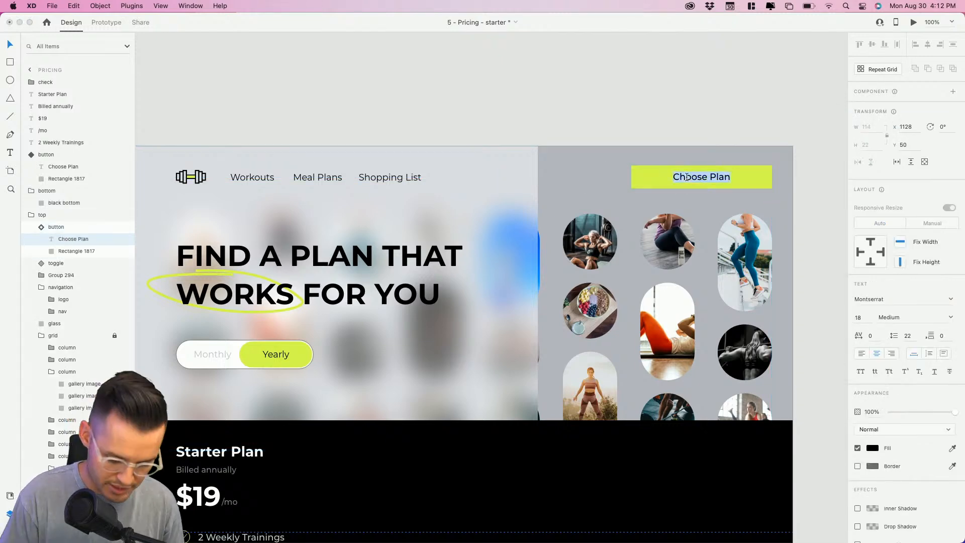
type("Try not for free")
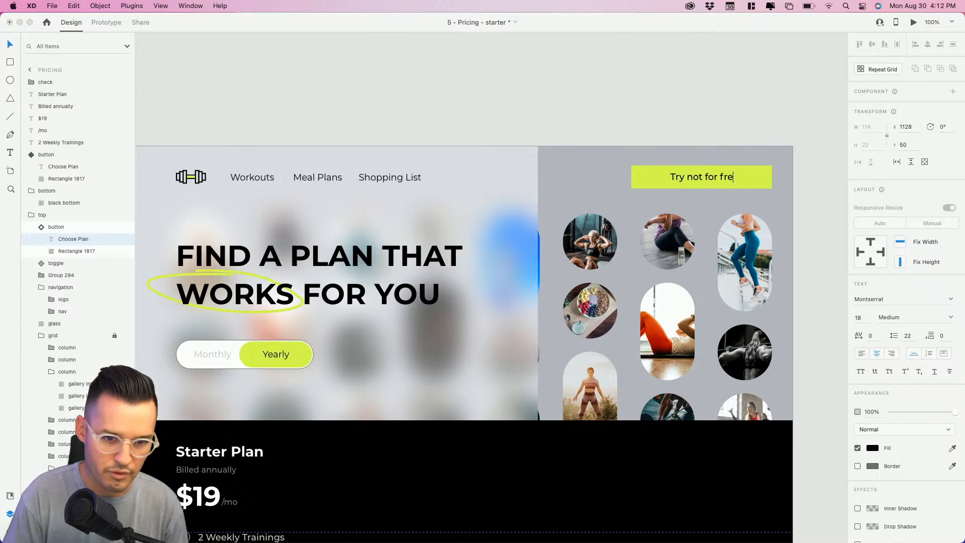
double_click(688, 176)
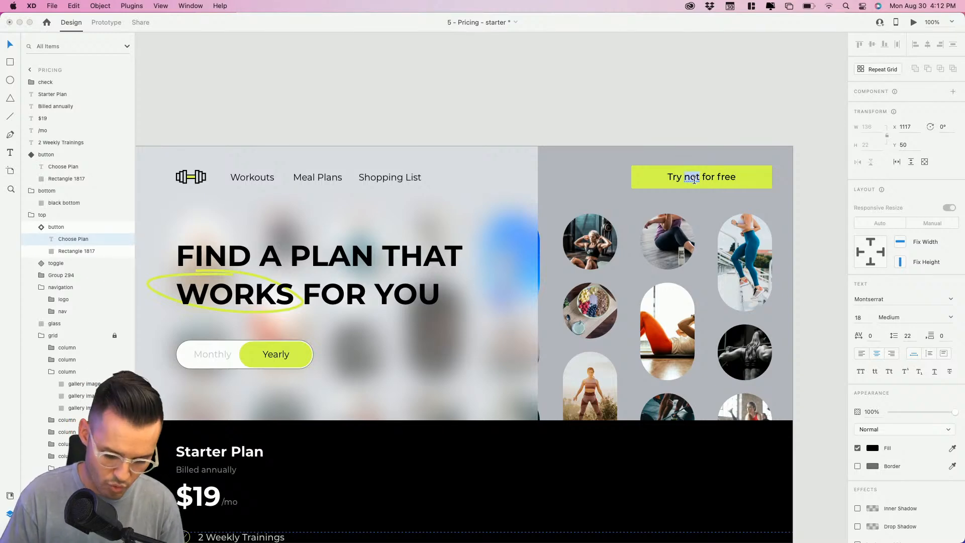
type("it")
left_click(721, 112)
left_click(721, 113)
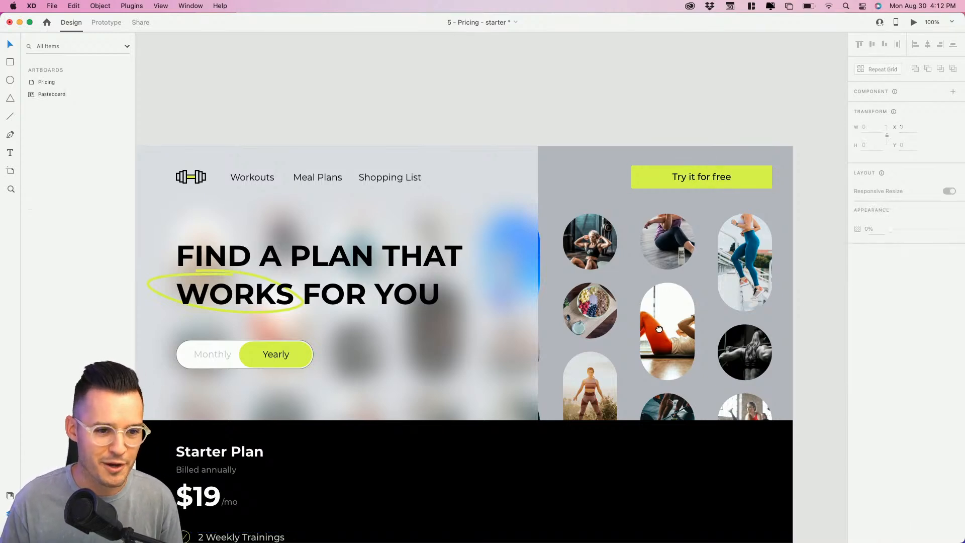
- Lock and collapse the top group, and collapse the plan's button component in the layer list
left_click_drag(666, 327, 703, 221)
scroll(534, 356, "left", 3)
scroll(534, 355, "down", 2)
left_click(283, 367)
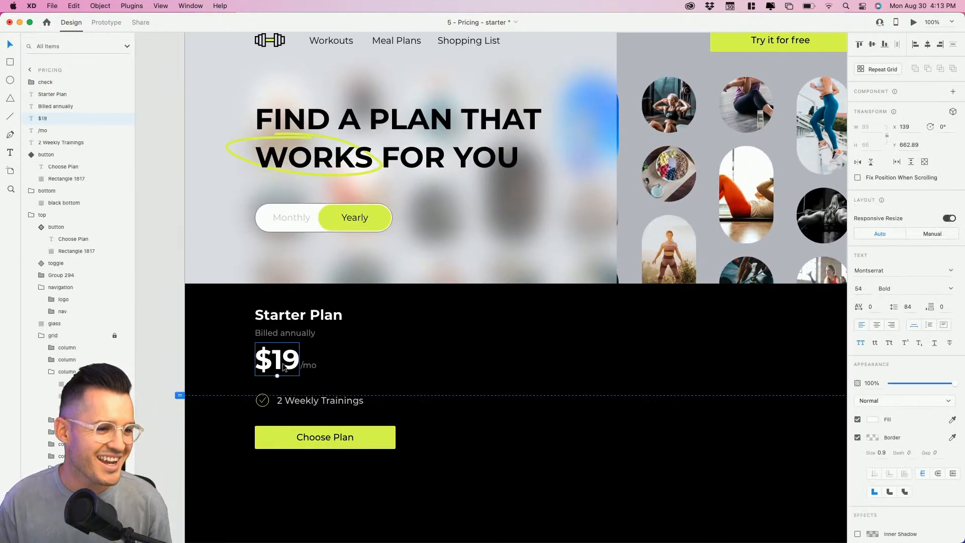
left_click(31, 215)
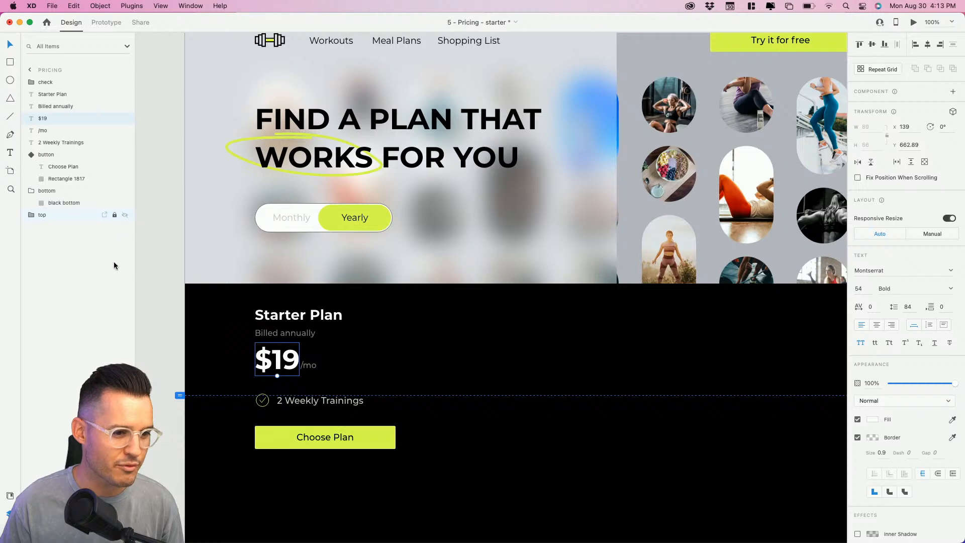
left_click(31, 154)
left_click(56, 156)
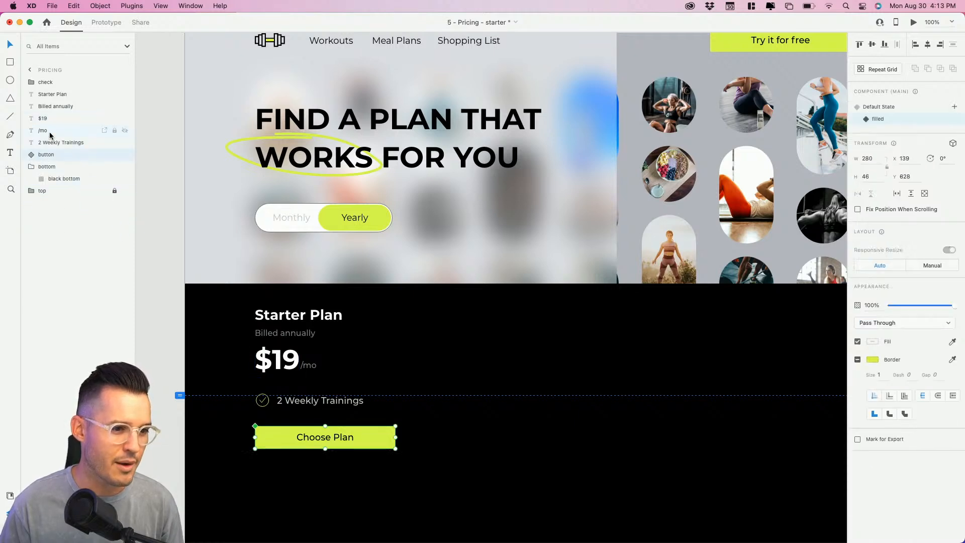
- Select the Starter Plan heading in the black plan section
scroll(506, 259, "down", 5)
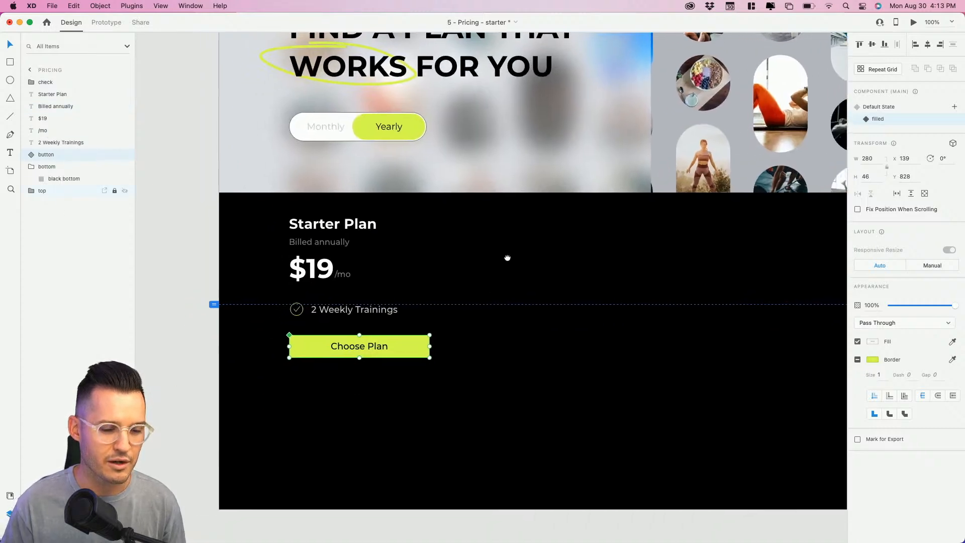
left_click_drag(181, 174, 564, 456)
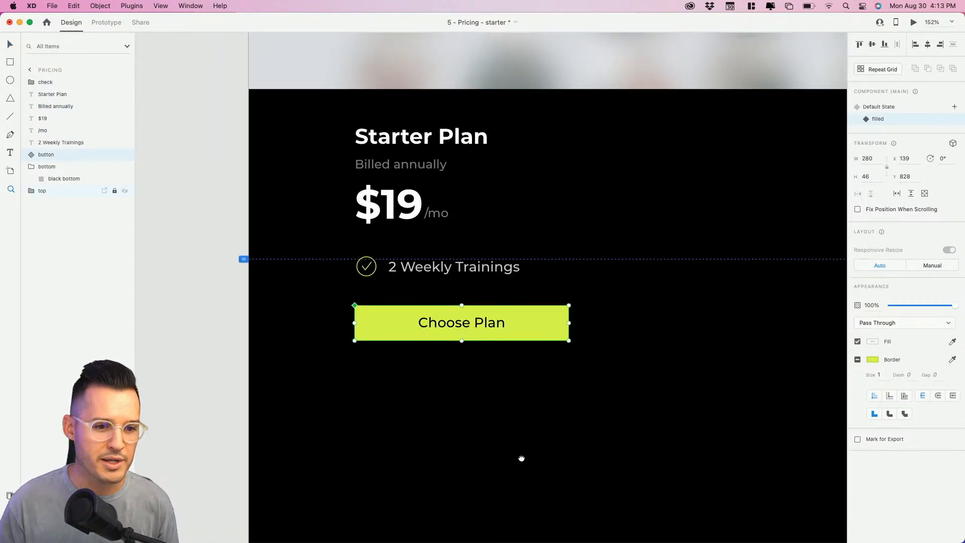
left_click(404, 148)
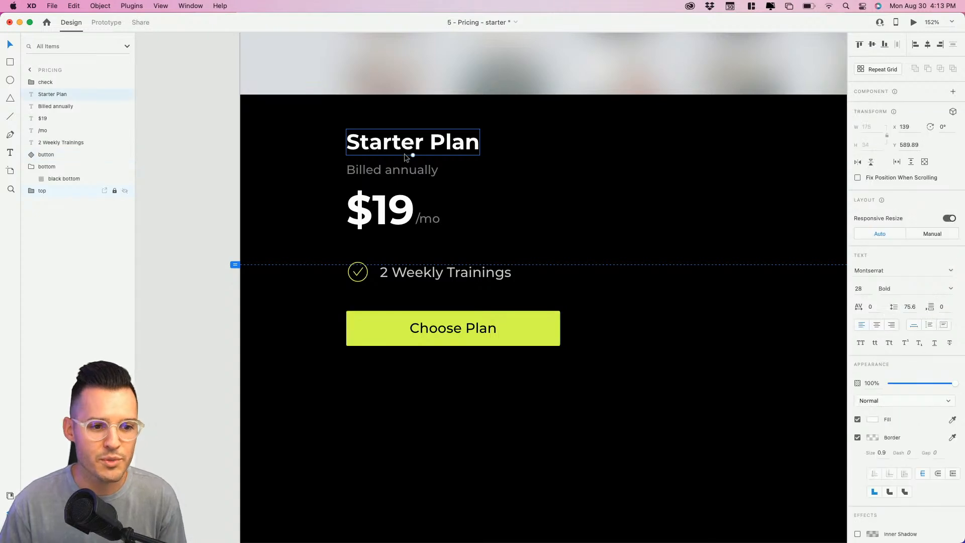
- Preview the pricing page down to the Starter Plan card, try its Monthly/Yearly toggle, and close the preview
left_click(401, 169)
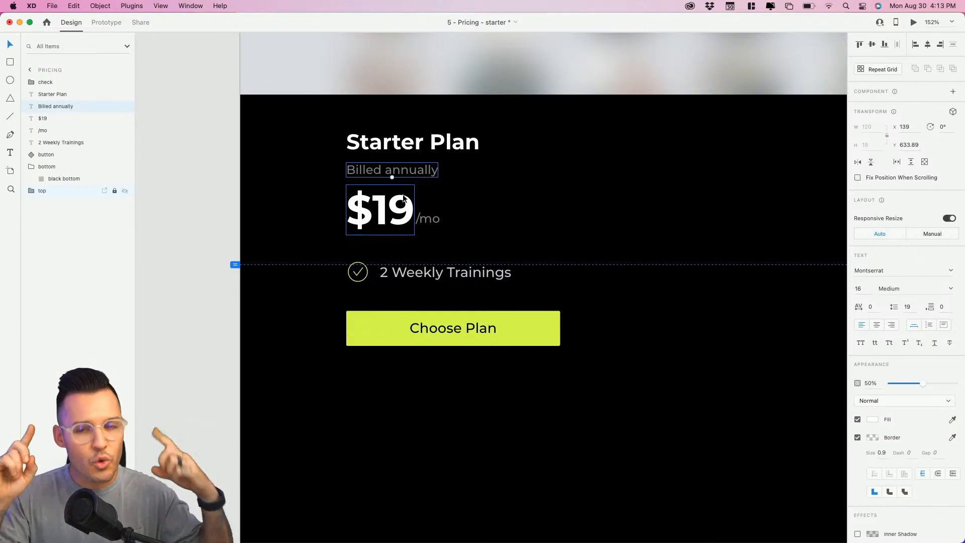
key("super+minus")
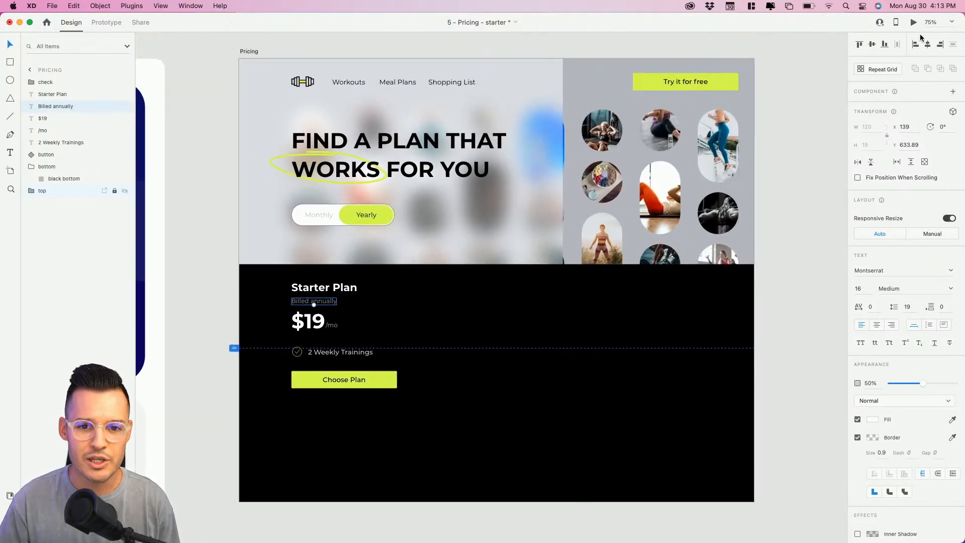
left_click(913, 22)
left_click(457, 291)
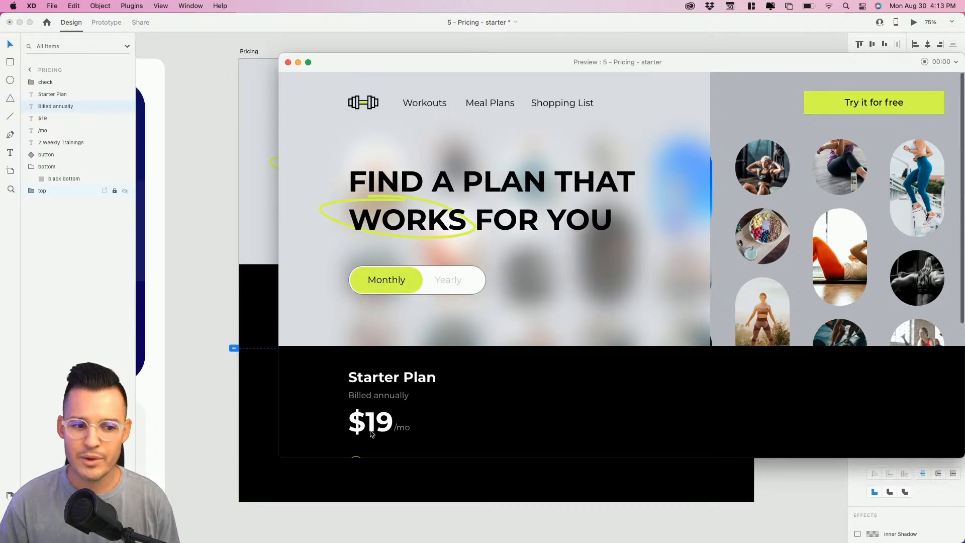
scroll(392, 402, "down", 3)
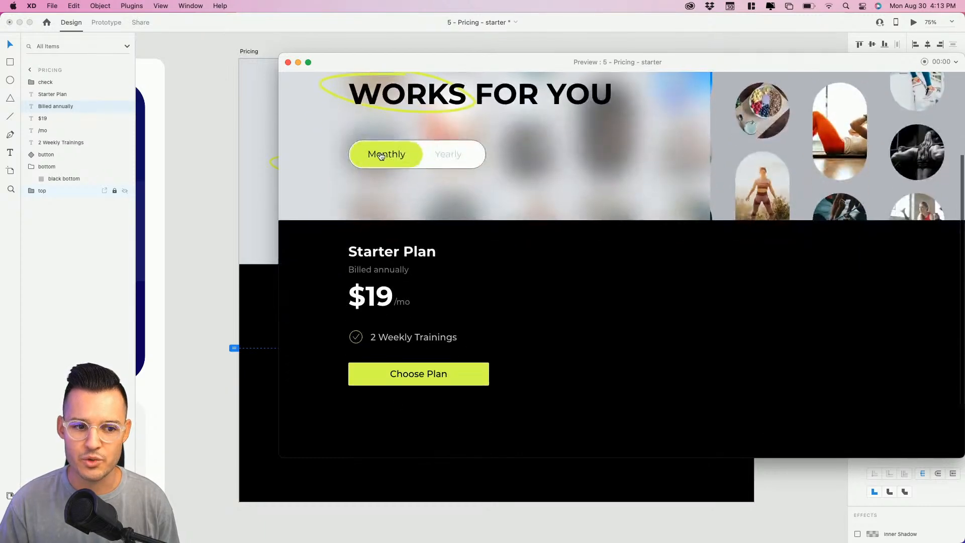
left_click(419, 154)
left_click(419, 154)
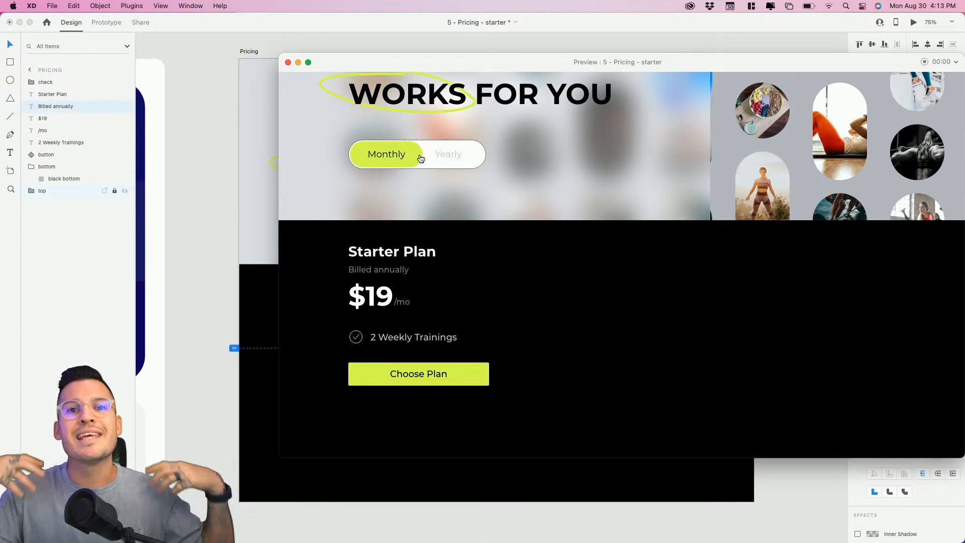
left_click(288, 63)
- Group the $19 text with the /mo text and name the group "price"
key("z")
left_click_drag(229, 186, 504, 429)
key("v")
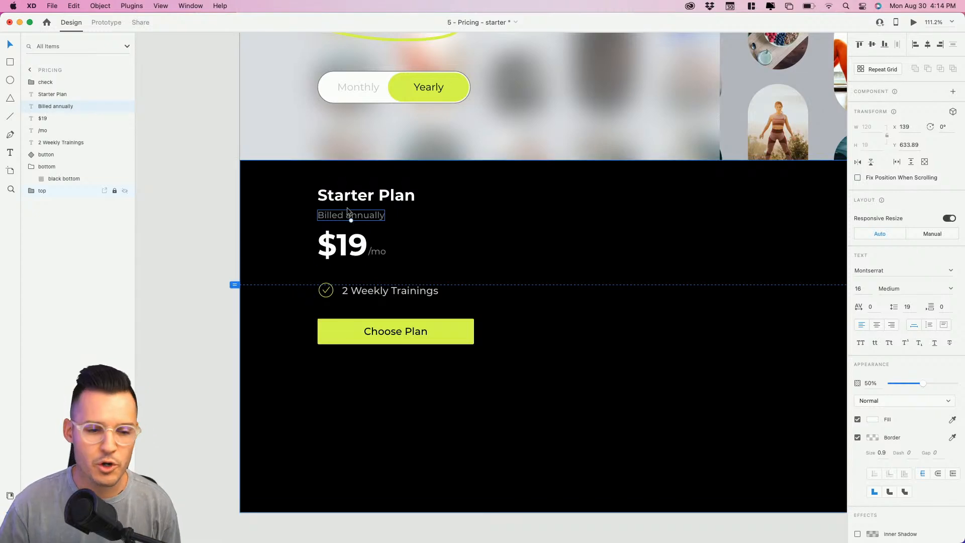
left_click(372, 251)
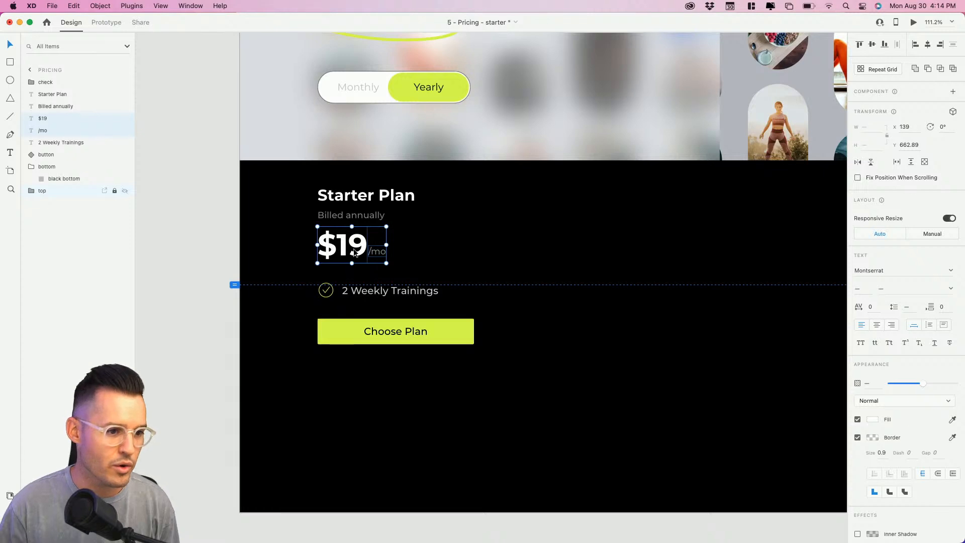
key("super+g")
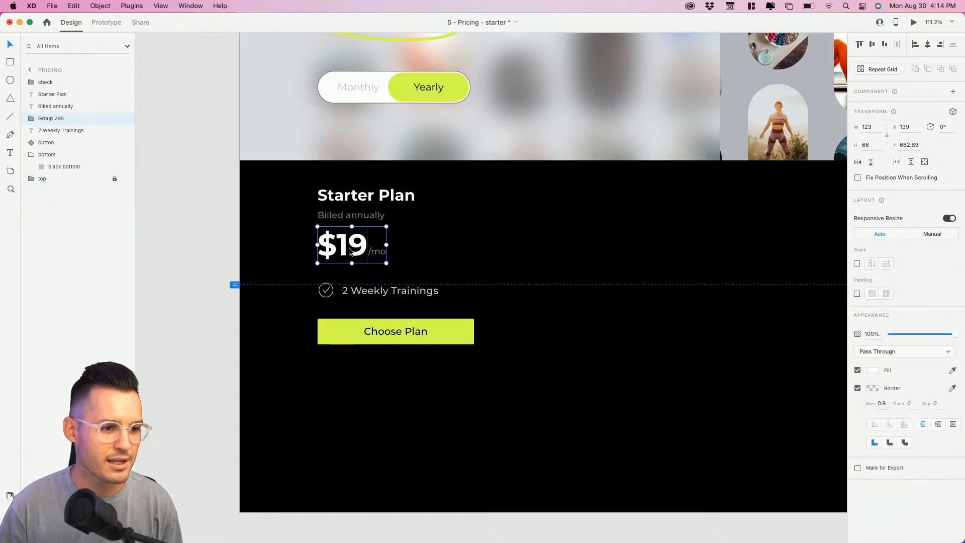
double_click(53, 118)
type("p")
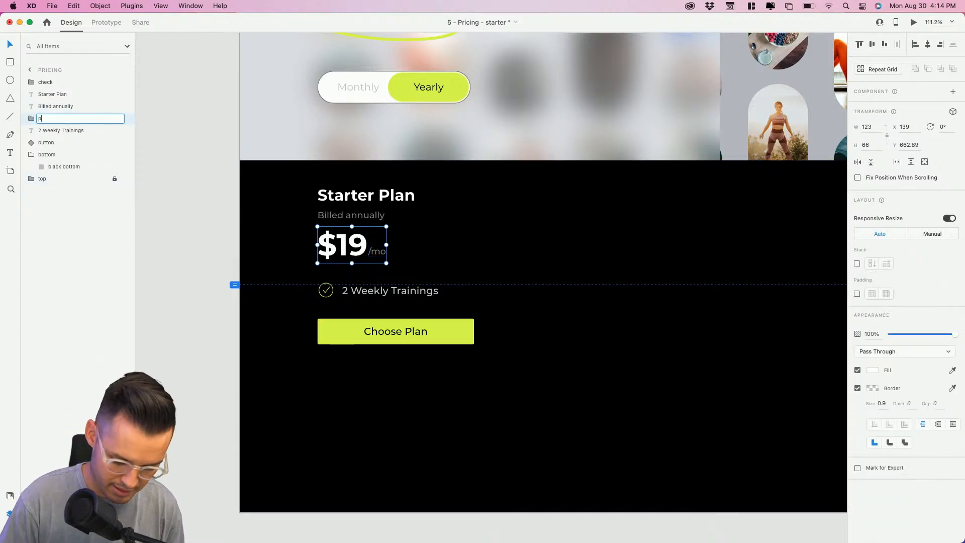
type("rice")
key("Return")
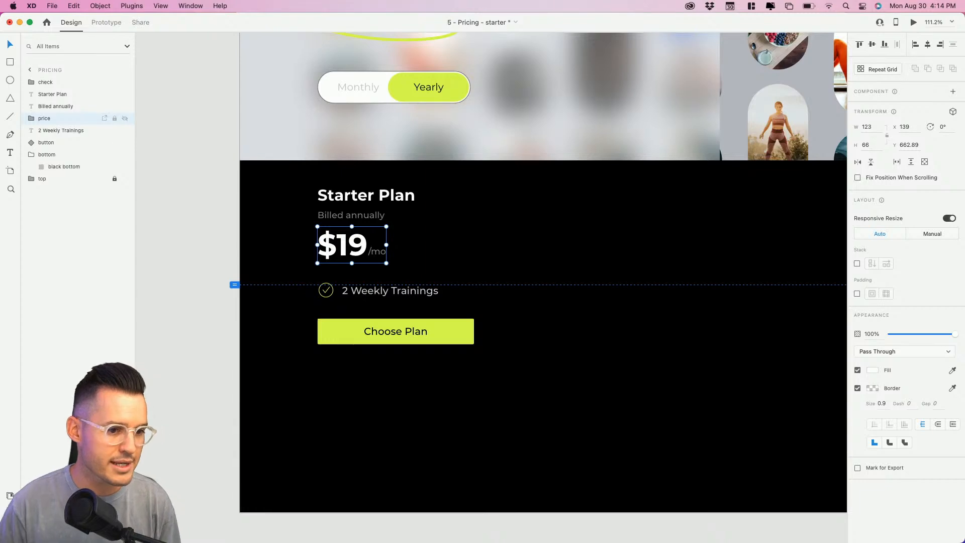
- Group the Starter Plan title, Billed annually text and price group, and turn on a vertical stack for the group
left_click(358, 200)
left_click(352, 215, "shift")
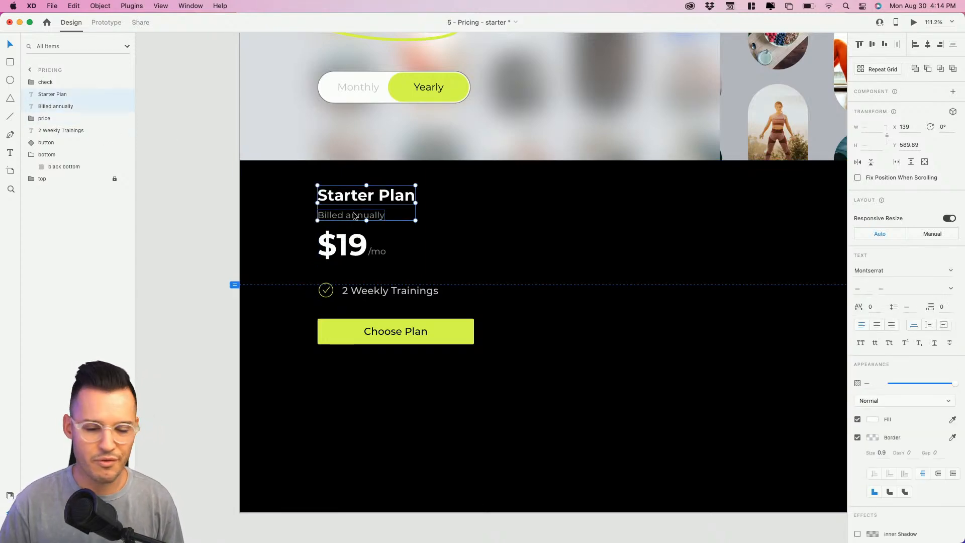
left_click(351, 243, "shift")
key("super+g")
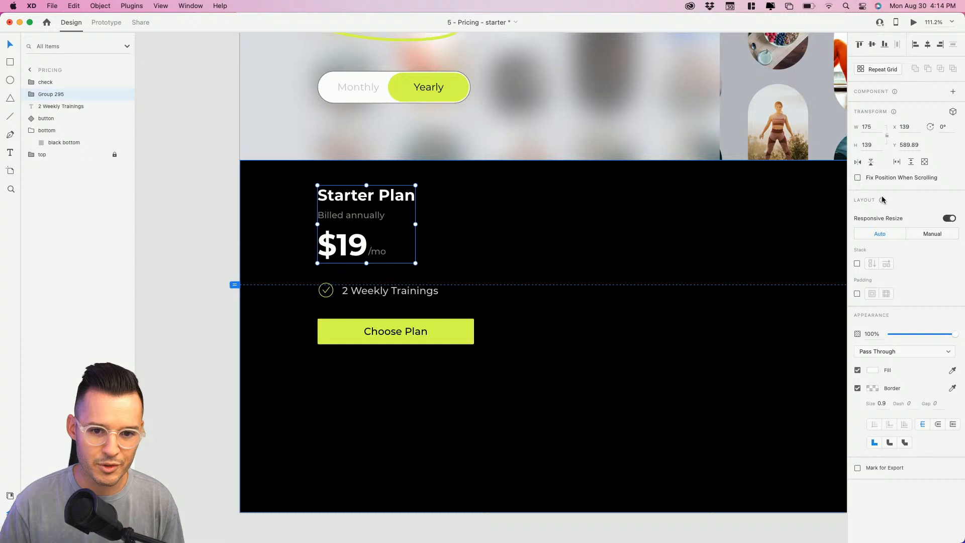
left_click(856, 264)
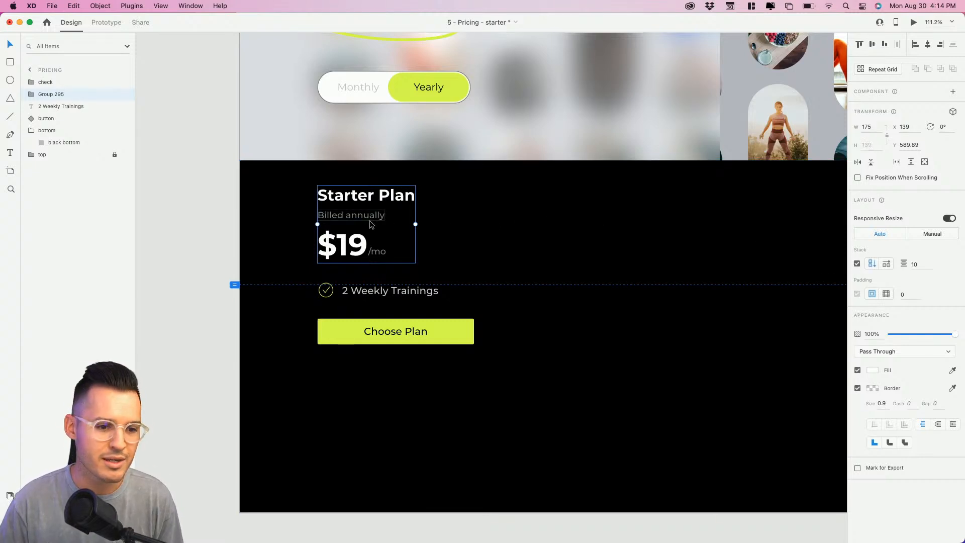
- Reorder the stack so Billed annually sits below the price, with a gap of 4 between them
double_click(353, 217)
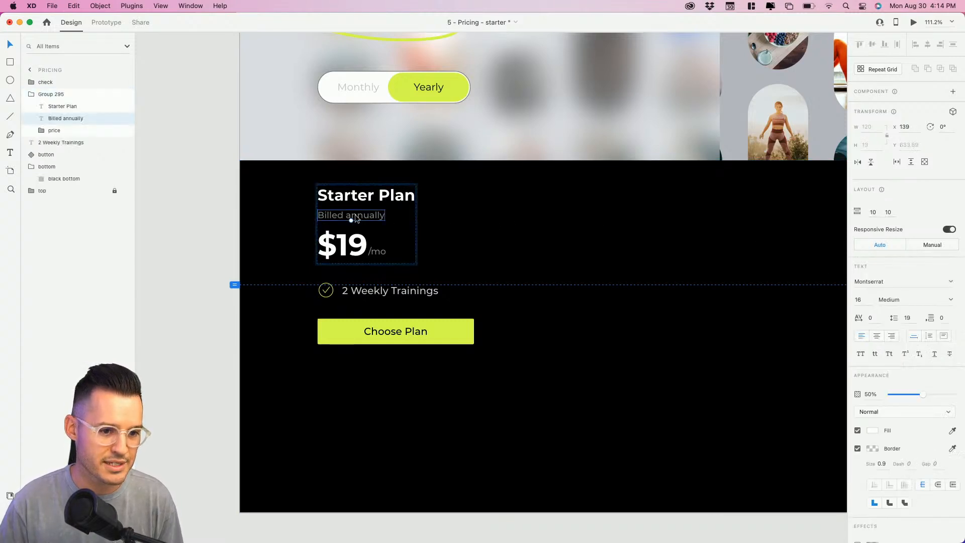
left_click_drag(355, 214, 420, 262)
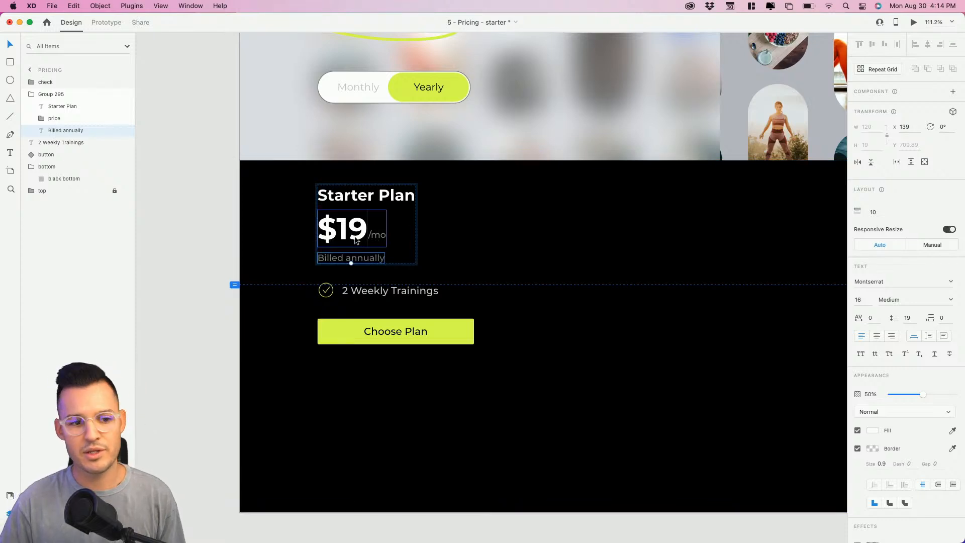
left_click_drag(355, 246, 355, 243)
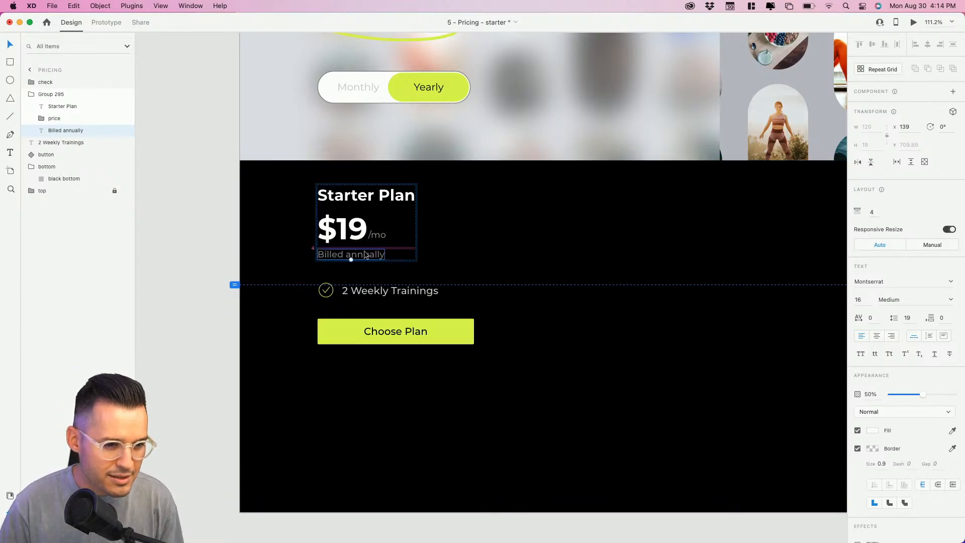
left_click(299, 249)
- Turn the check icon into a component and align it with the 2 Weekly Trainings text on their vertical middles
key("z")
left_click_drag(275, 162, 583, 363)
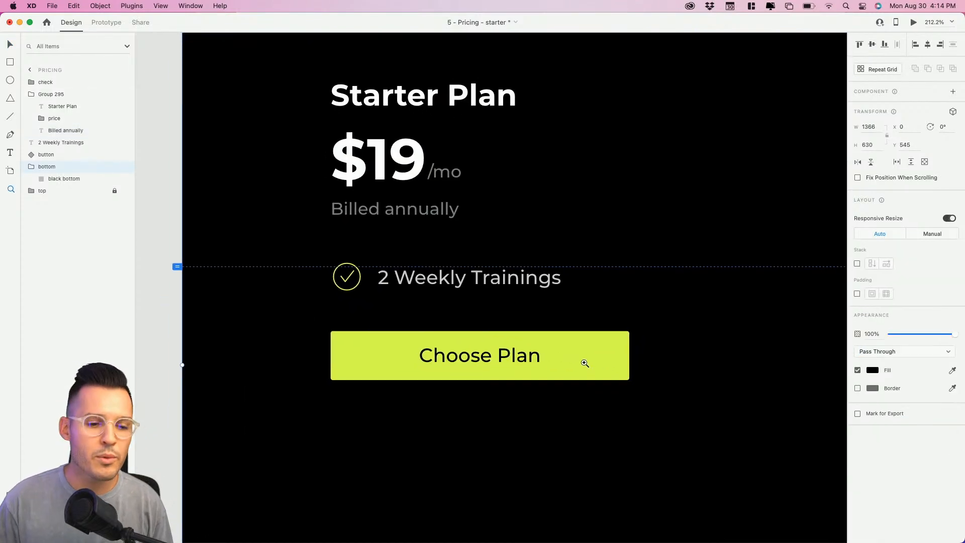
key("v")
left_click(425, 276)
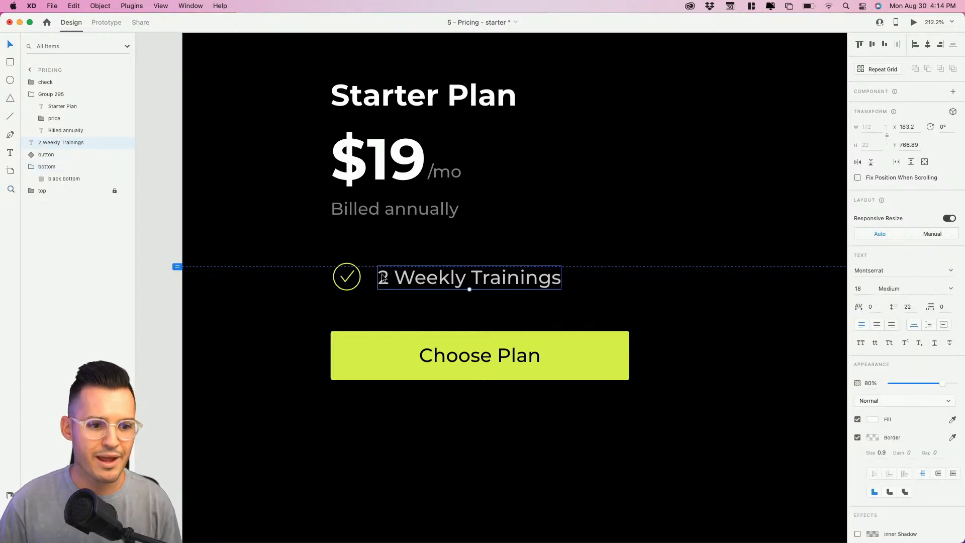
left_click(350, 280)
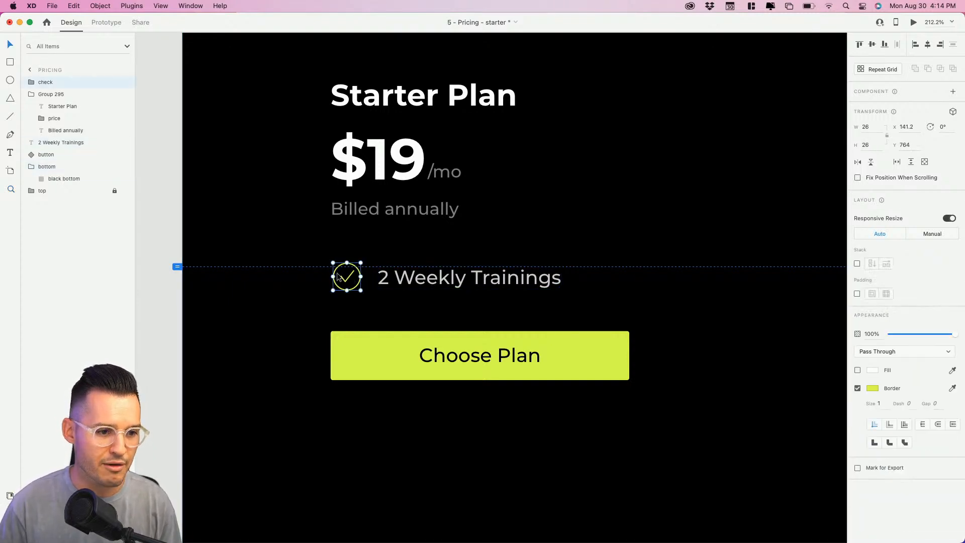
left_click(30, 95)
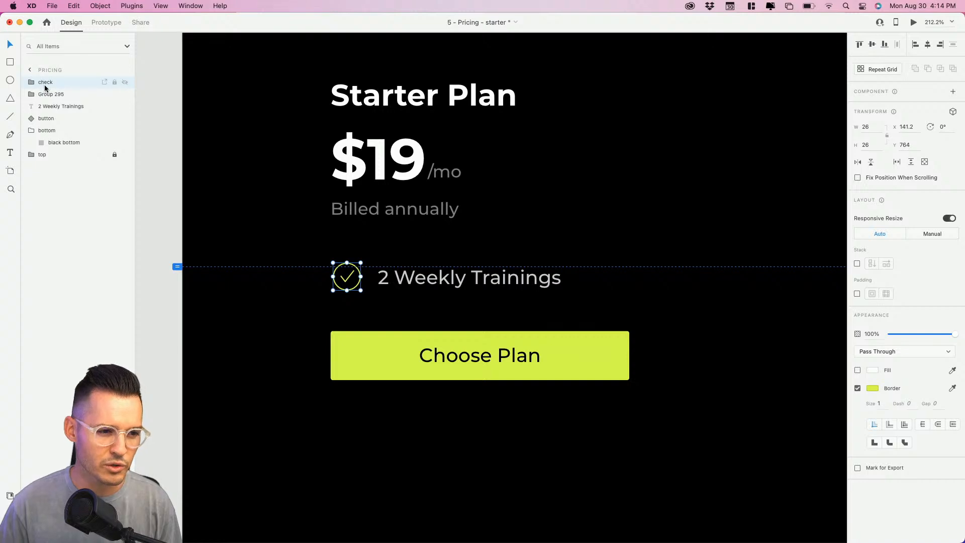
key("super+k")
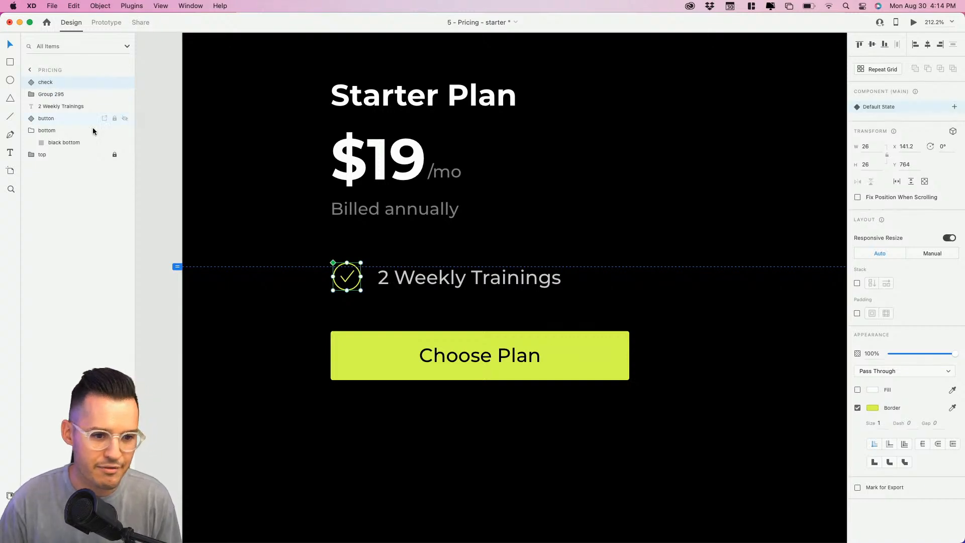
left_click(474, 280, "shift")
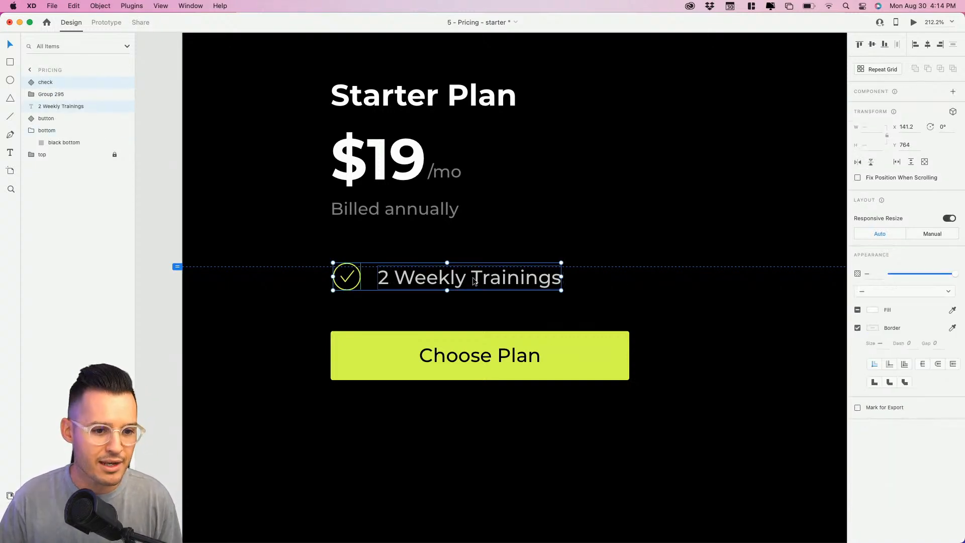
left_click(873, 45)
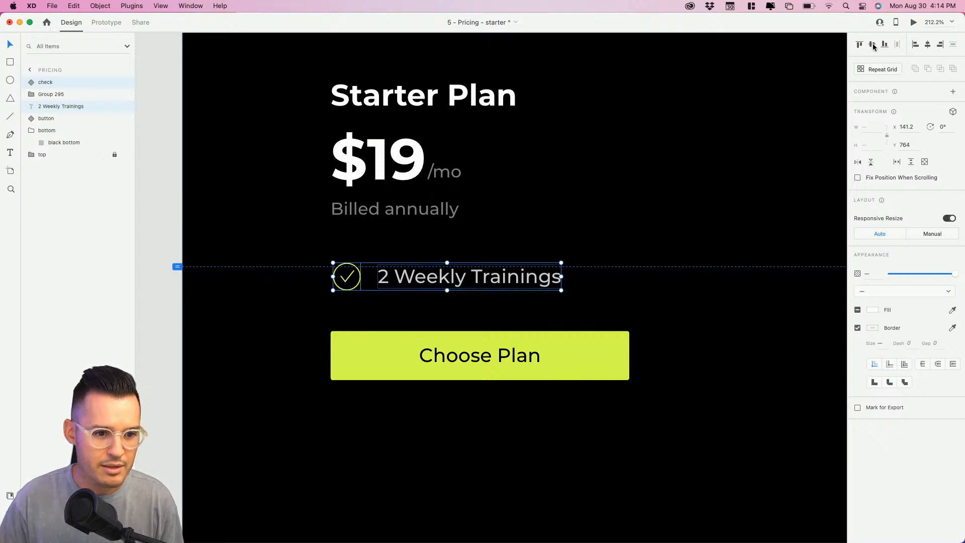
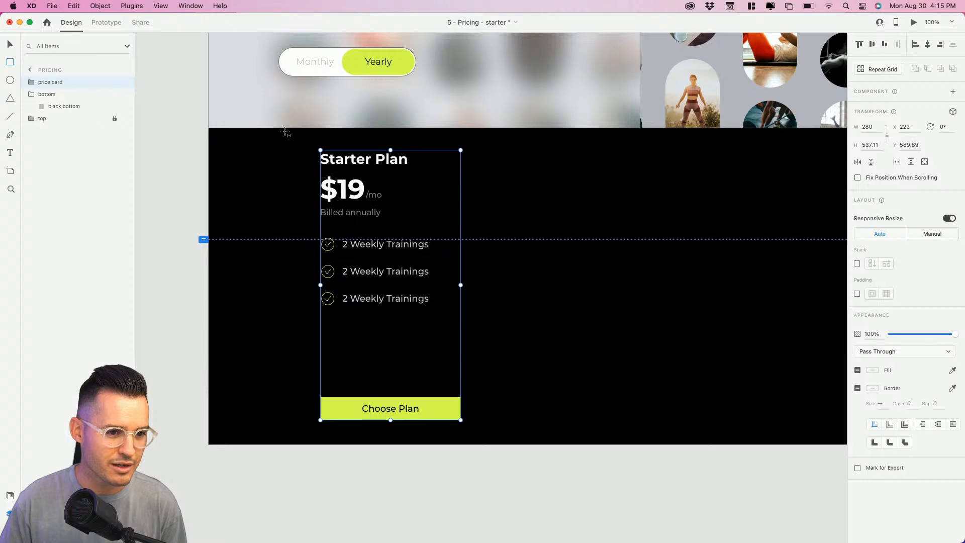
- Draw a vertical rectangle about 127 by 630 along the black section's left edge, filling the section's full height
left_click_drag(214, 138, 270, 445)
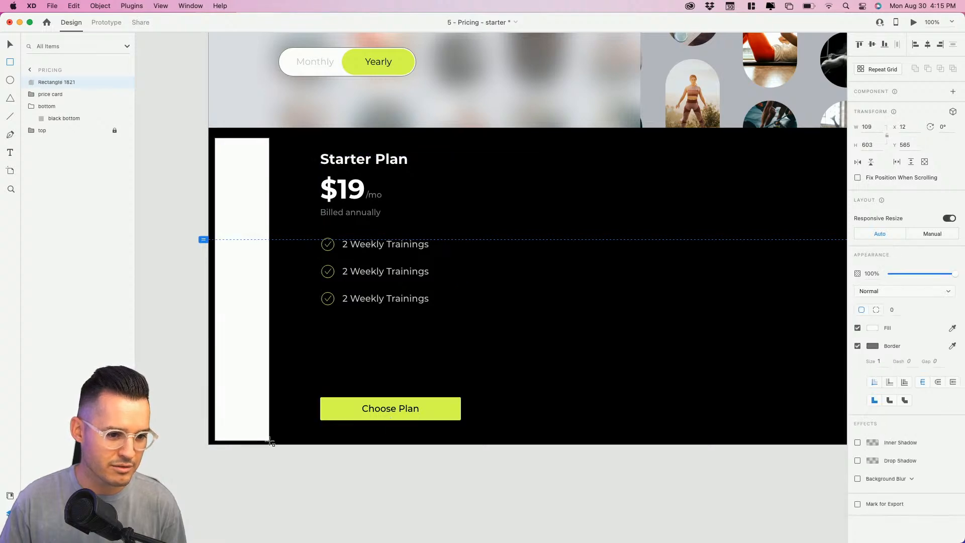
scroll(235, 378, "up", 5)
scroll(235, 379, "down", 2)
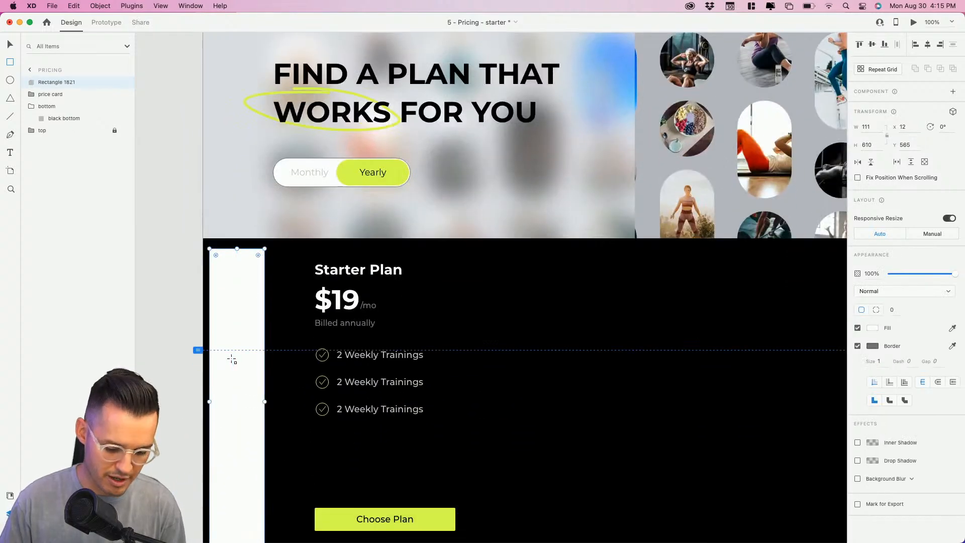
left_click_drag(209, 248, 201, 238)
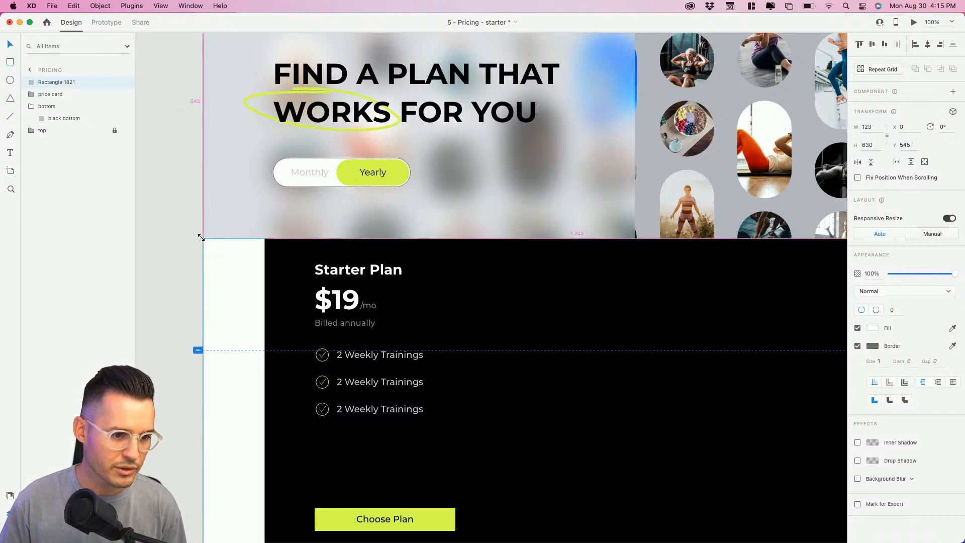
- Remove the side rectangle's border and fill it with the lime green document color
left_click(858, 346)
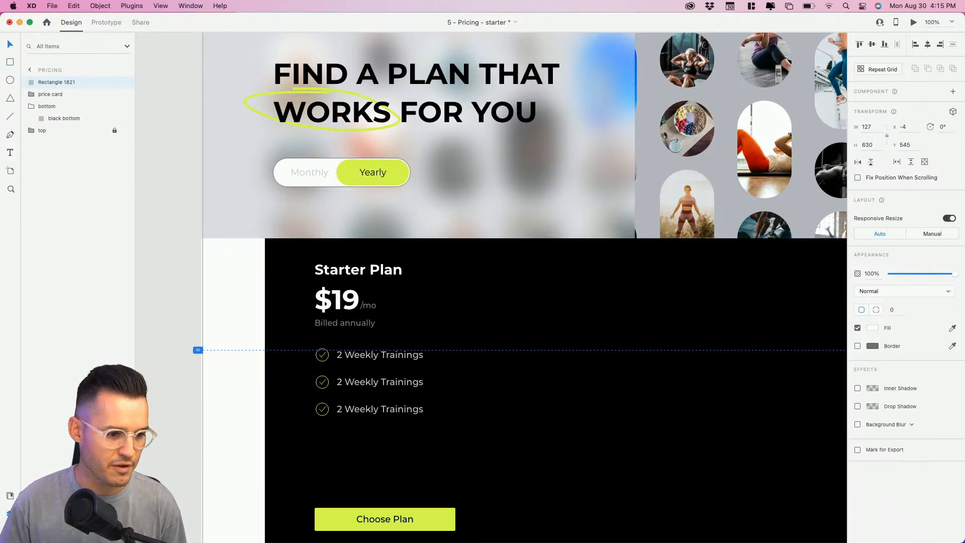
left_click(10, 495)
left_click_drag(36, 169, 211, 329)
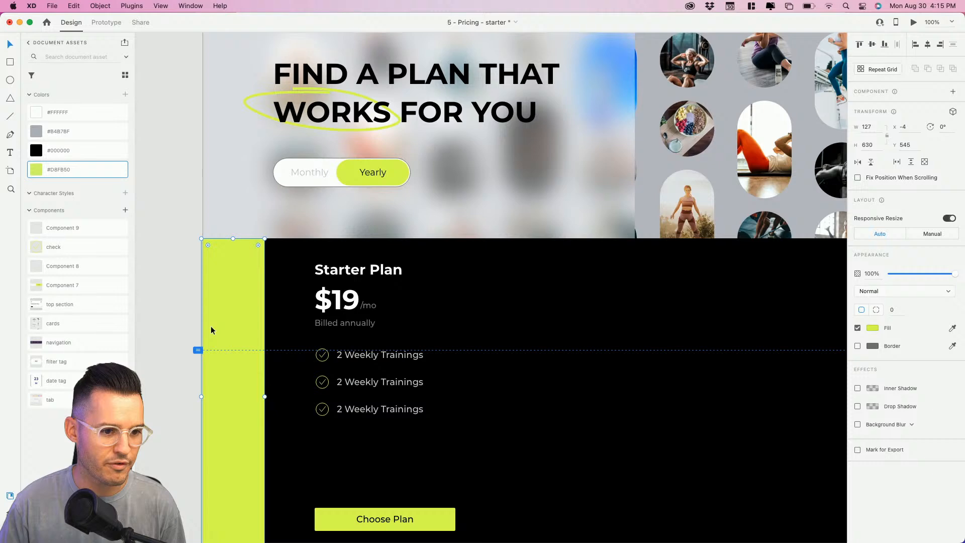
left_click(171, 213)
- Move the price card closer to the green side bar, to about X 200, Y 591
key("super+minus")
key("super+minus")
key("super+minus")
key("super+equal")
key("super+equal")
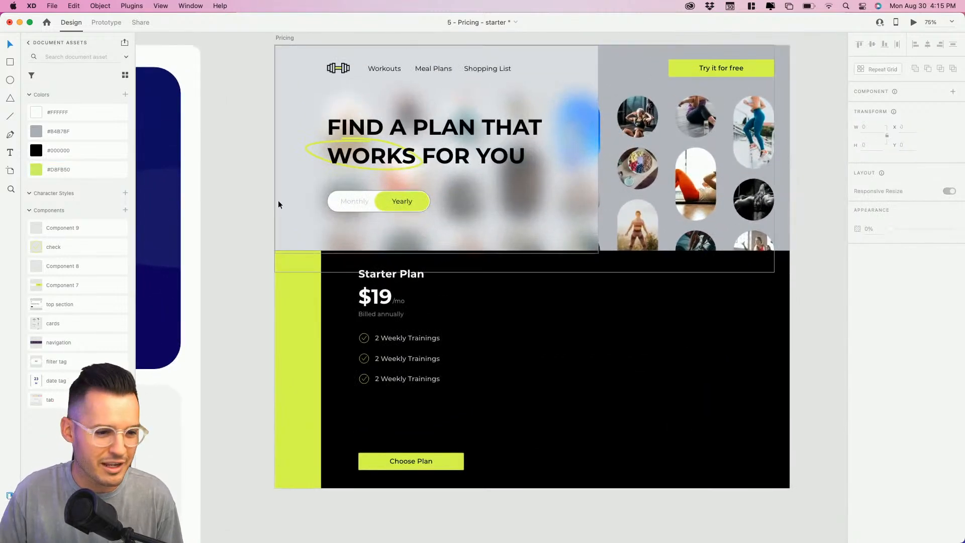
key("z")
left_click_drag(257, 215, 495, 484)
scroll(528, 472, "right", 2)
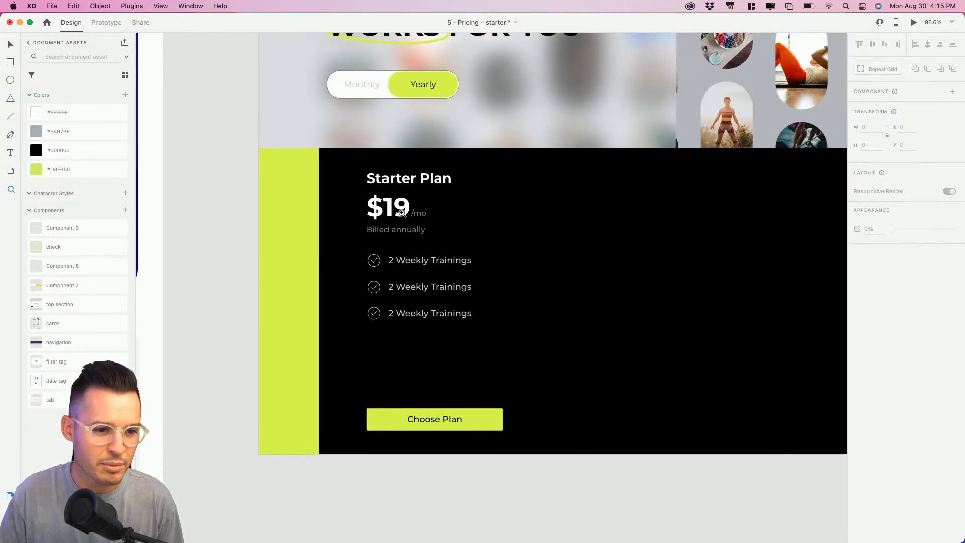
key("v")
scroll(401, 211, "right", 3)
left_click(305, 215)
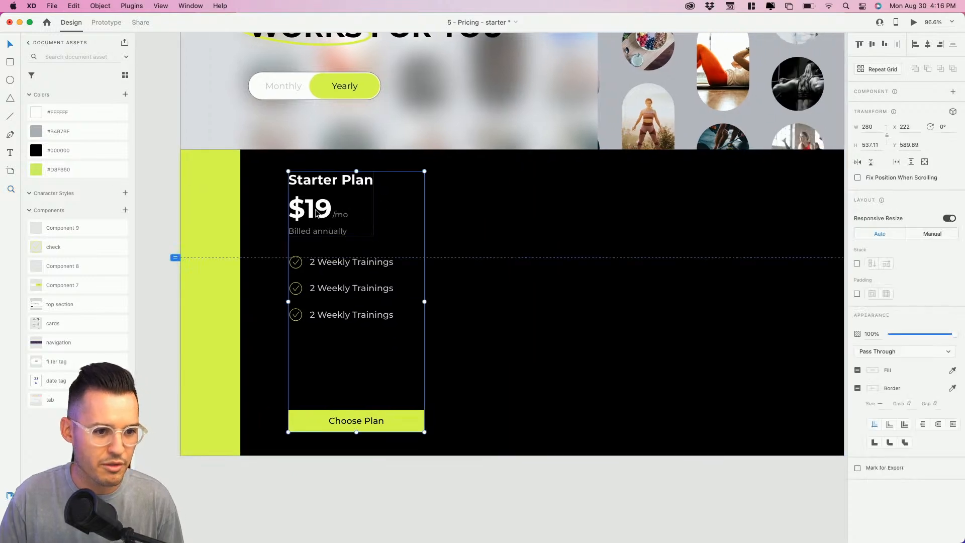
left_click_drag(305, 215, 306, 215)
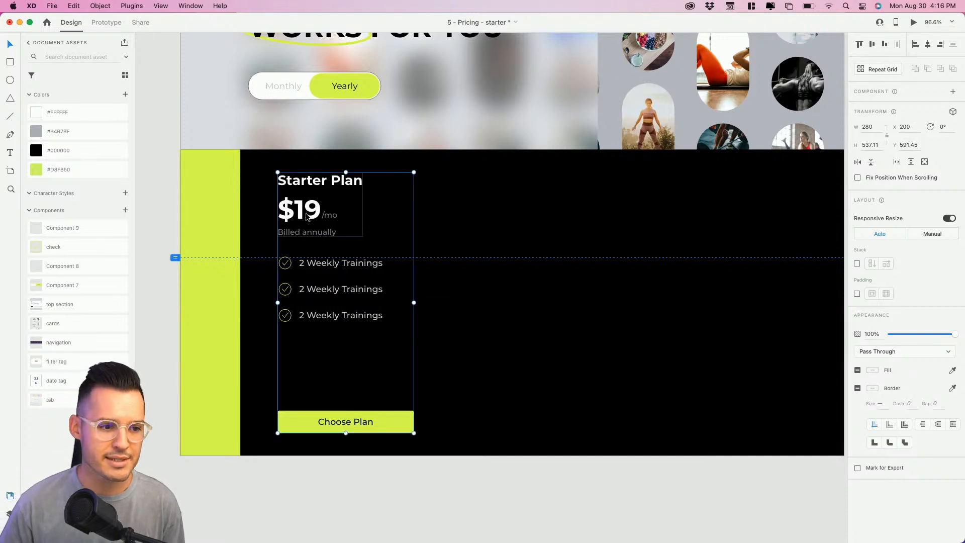
- Show the layers, collapse the bottom group and expand the price card group
key("super+y")
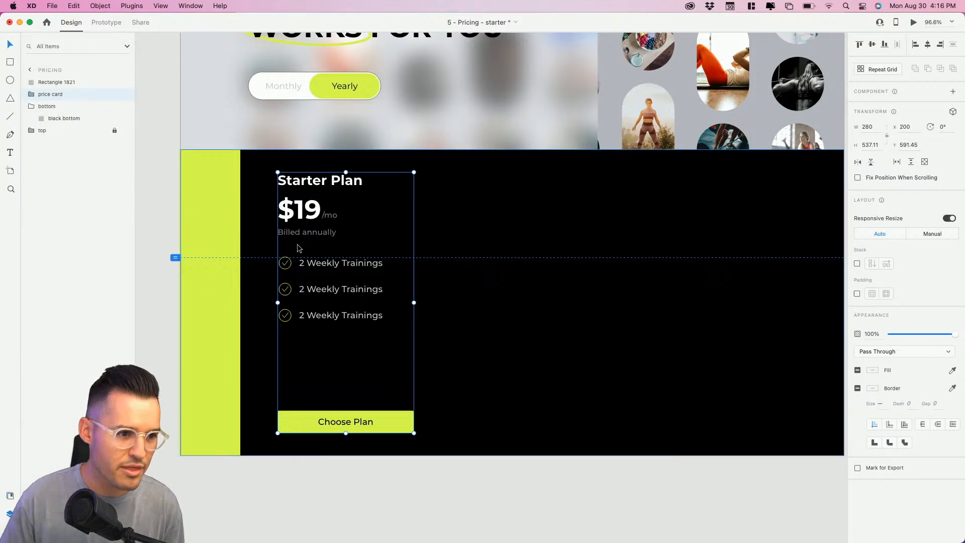
left_click(30, 107)
left_click(29, 94)
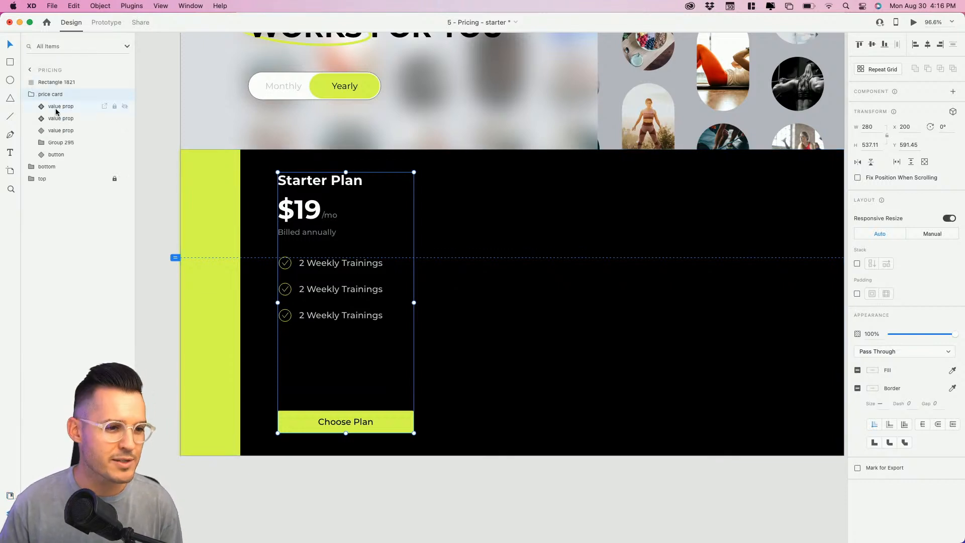
- Draw a vertical divider line about 560 long inside the price card group, beside the card's content at X 543.5
left_click(82, 109)
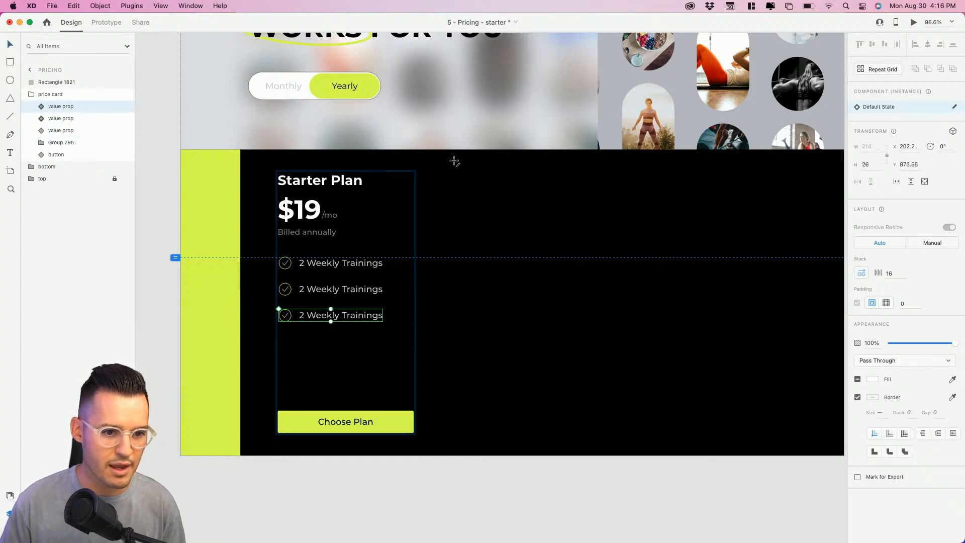
left_click_drag(454, 160, 458, 431)
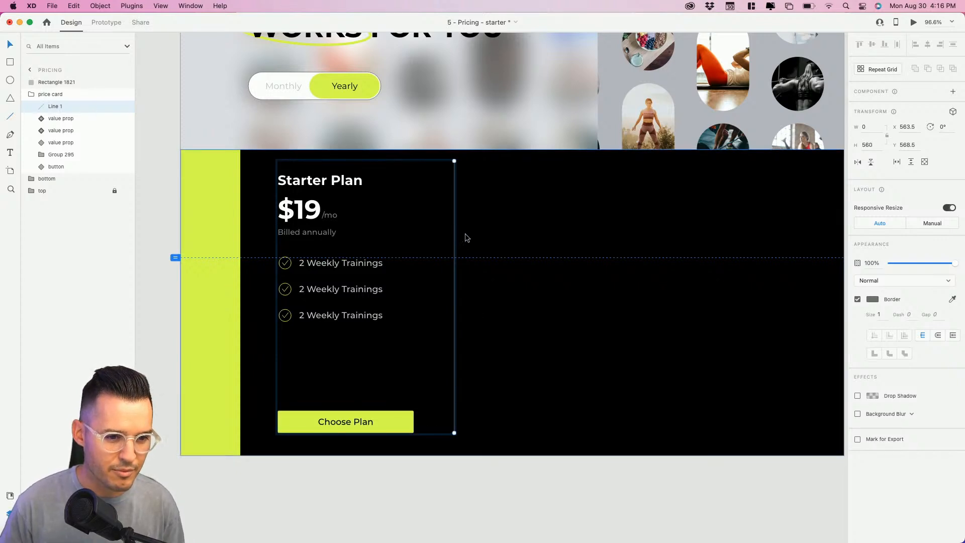
key("shift+Left")
key("shift+Left")
key("shift+Left")
key("shift+Right")
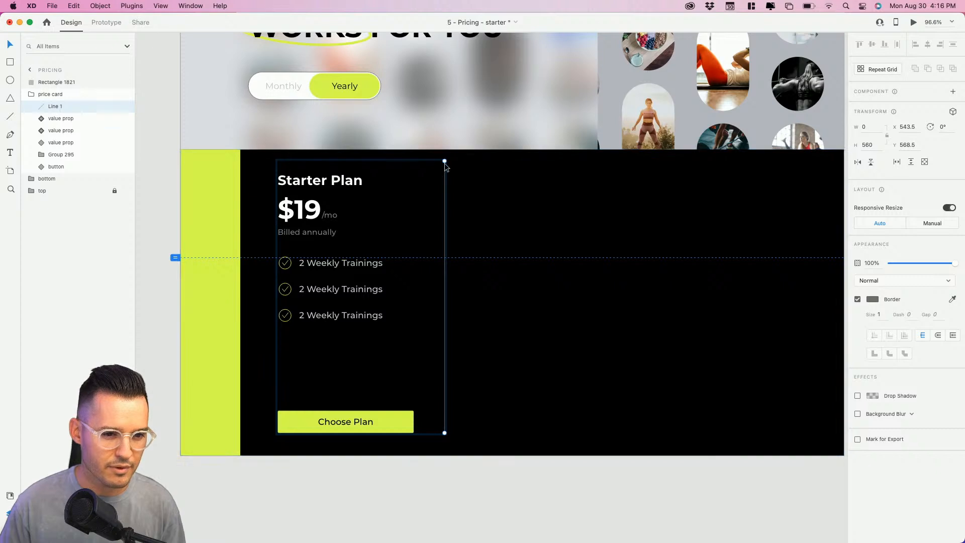
- Extend both ends of the divider line to the black section's edges, making it about 626 long
left_click_drag(445, 161, 445, 150)
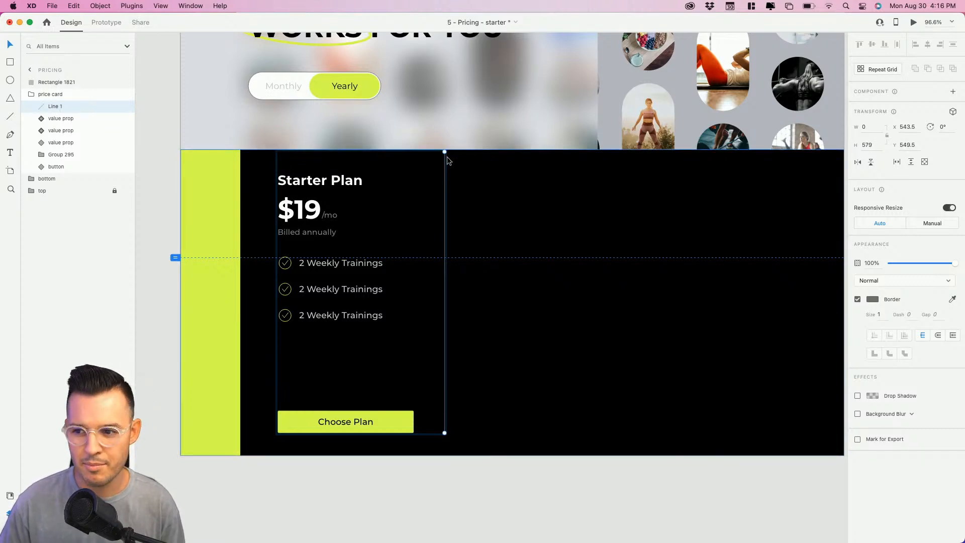
left_click_drag(444, 435, 445, 456)
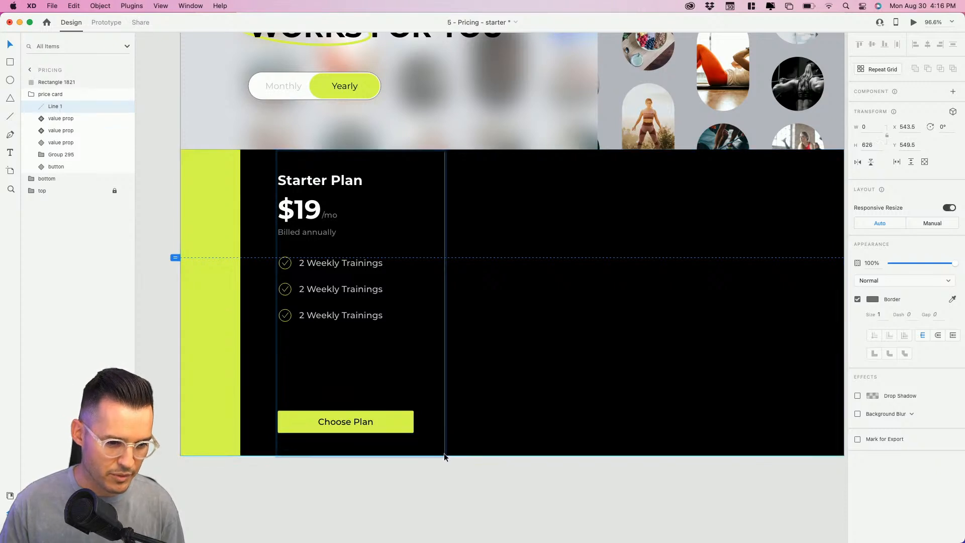
left_click(474, 476)
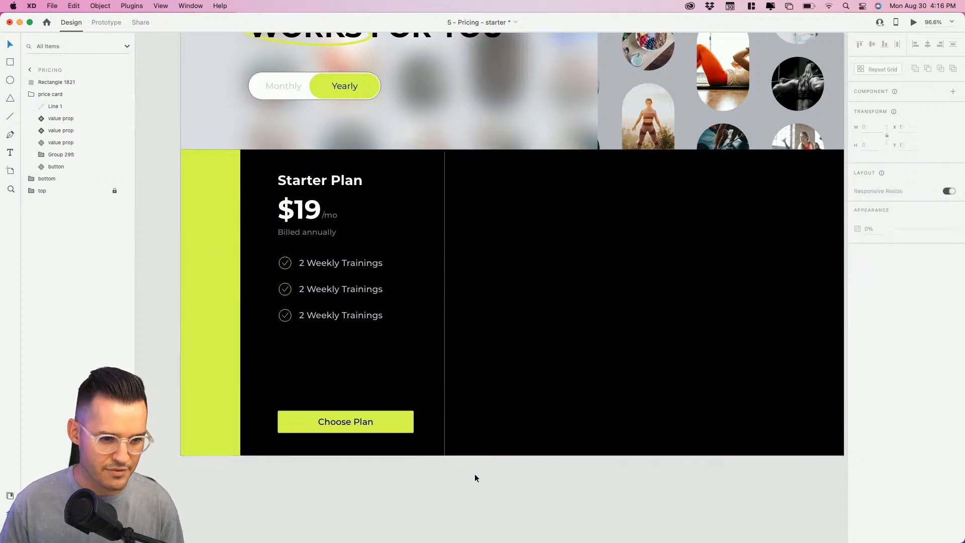
- Stretch the price card group up to the black section's upper edge, to height 630.5, and make it a component
left_click(346, 264)
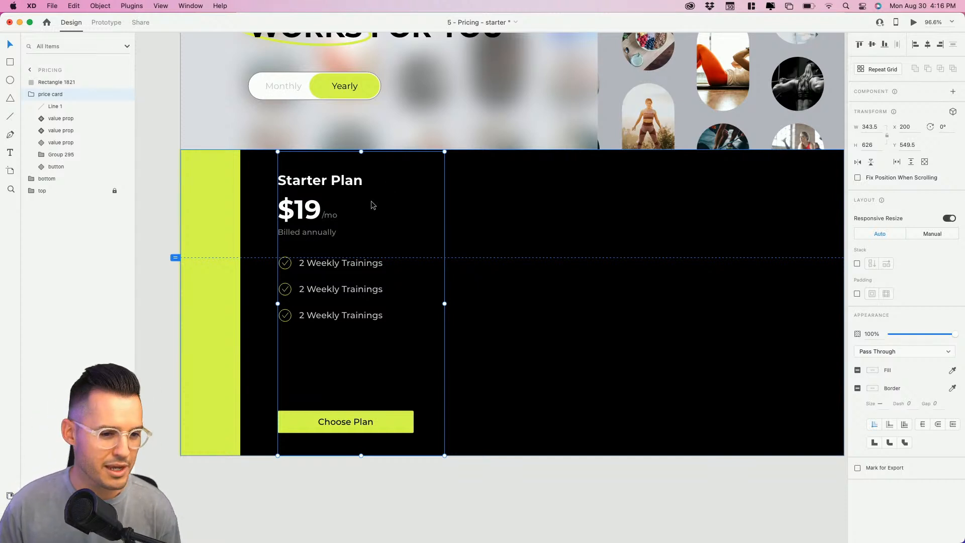
left_click(31, 95)
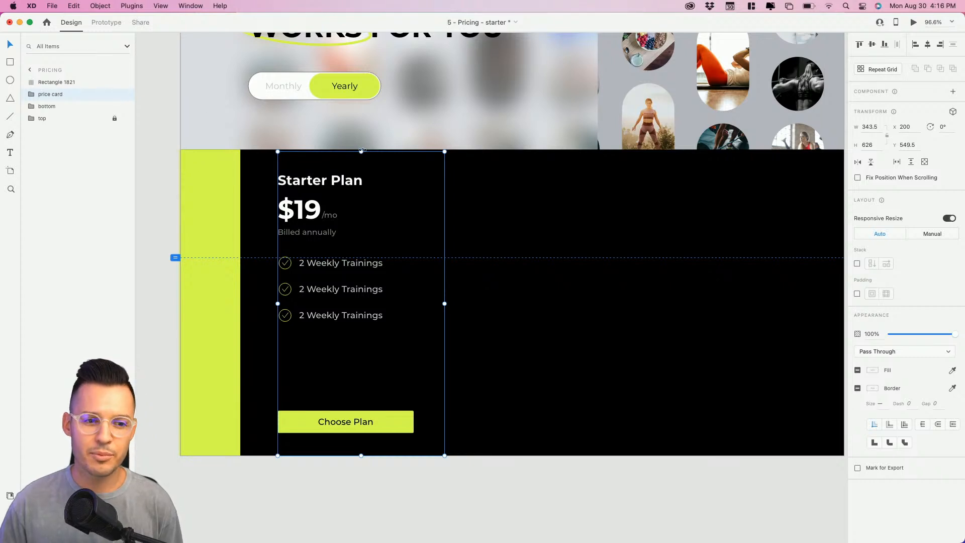
left_click_drag(361, 152, 362, 150)
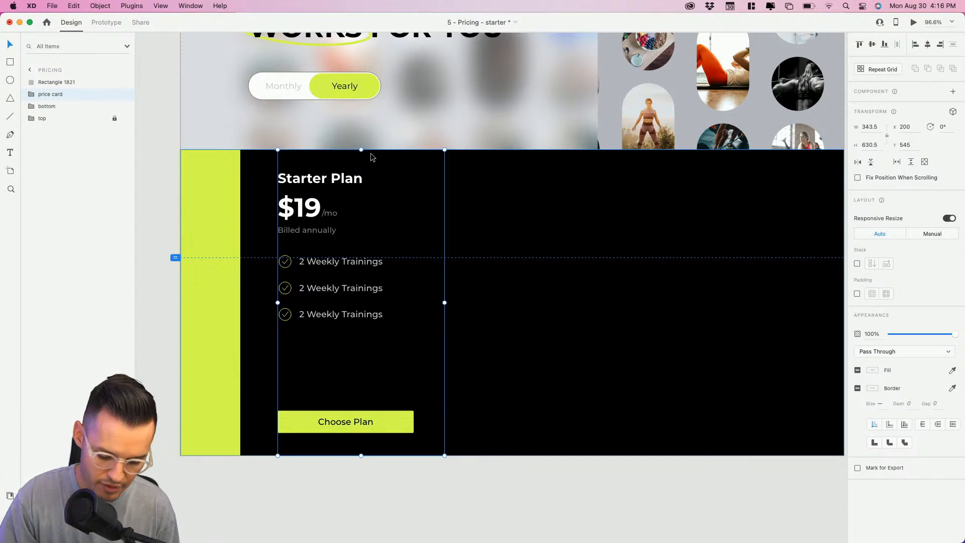
key("super+k")
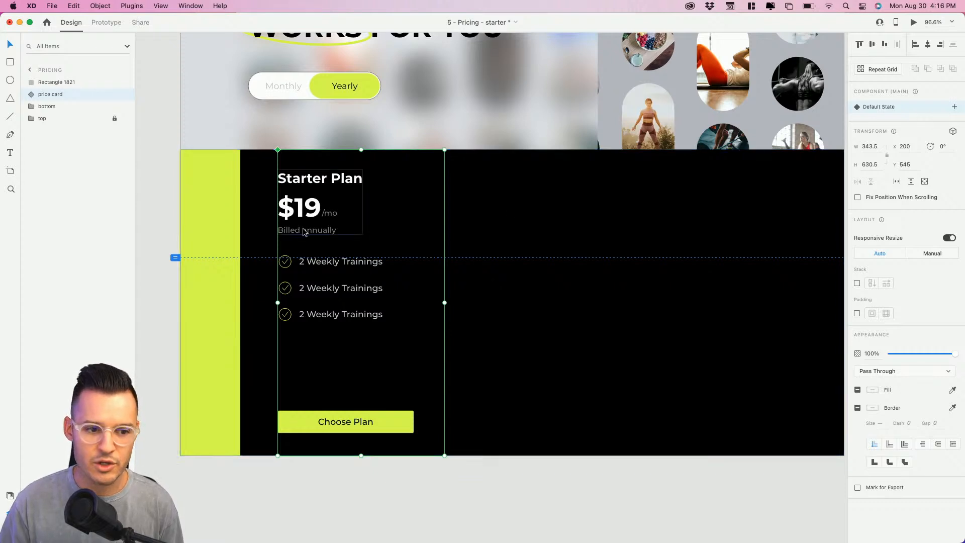
- Try to duplicate the Billed annually text inside the stacked header group
key("z")
left_click_drag(238, 137, 477, 337)
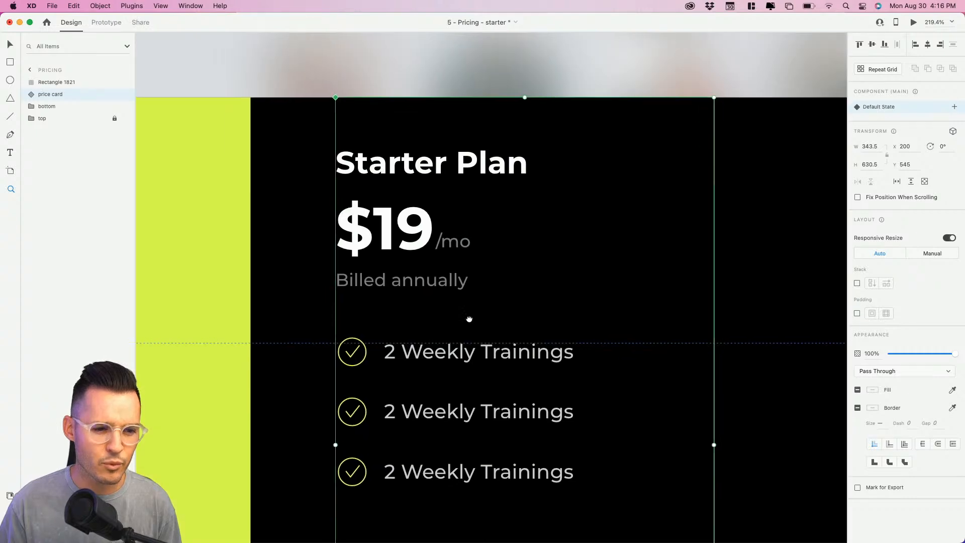
key("v")
left_click(423, 286, "super")
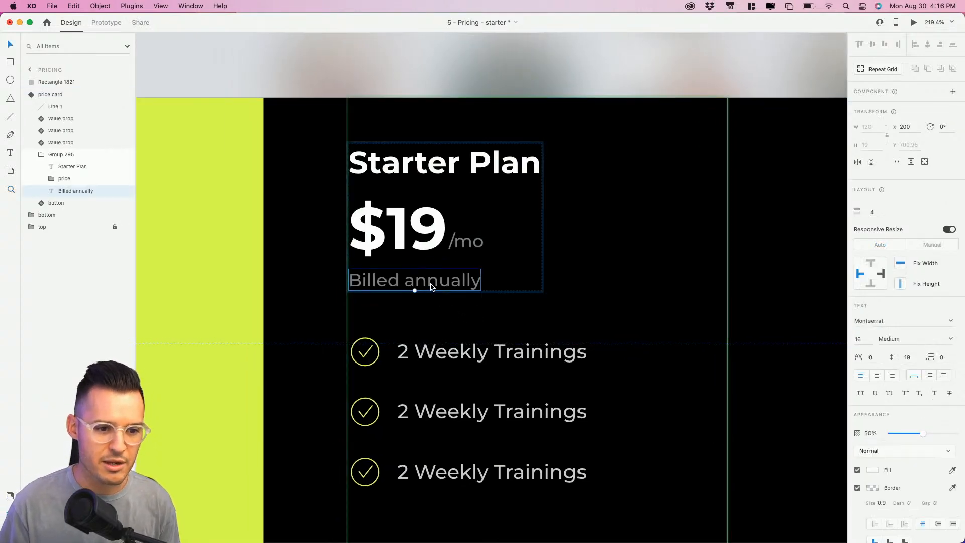
left_click_drag(433, 283, 433, 288)
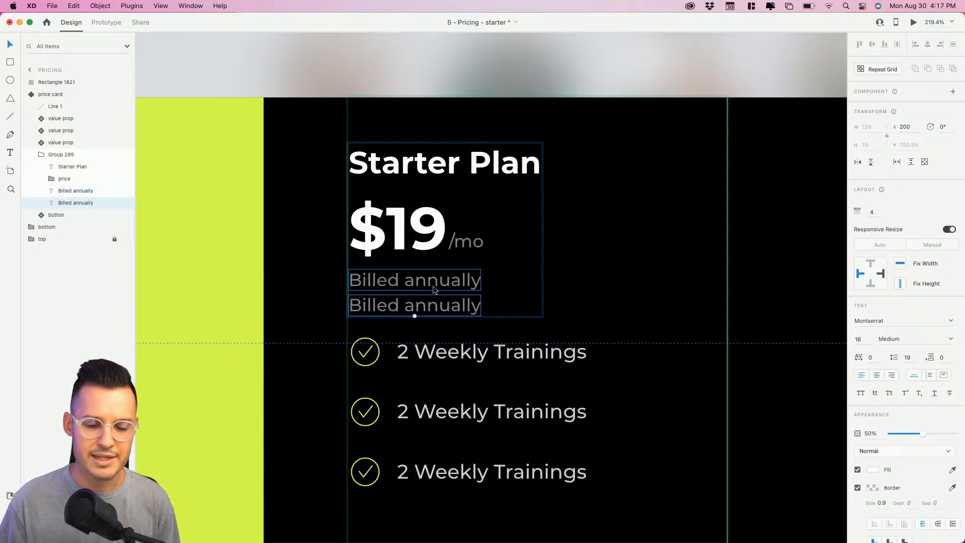
key("super+z")
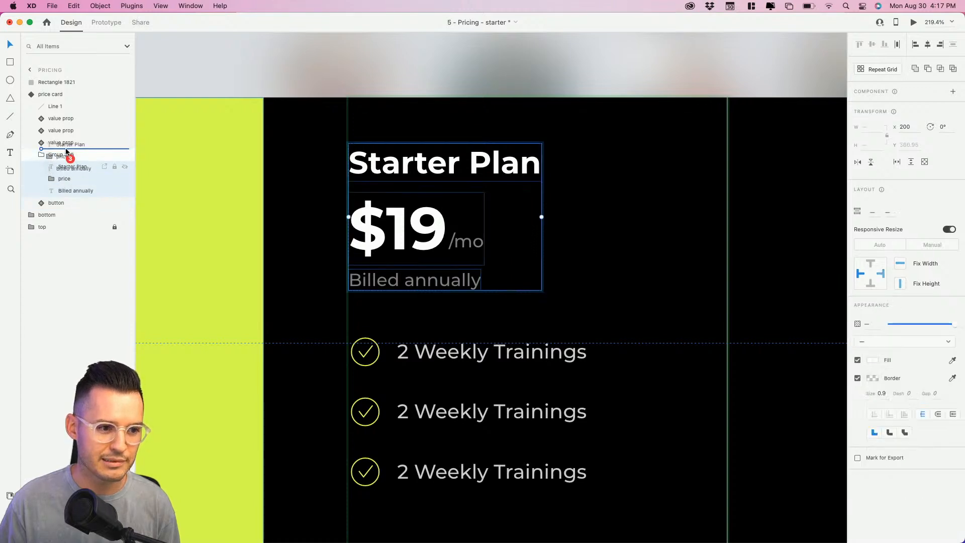
- Take the header elements out of their stacked group and duplicate the Billed annually text directly below the original
key("super+shift+g")
left_click(372, 282)
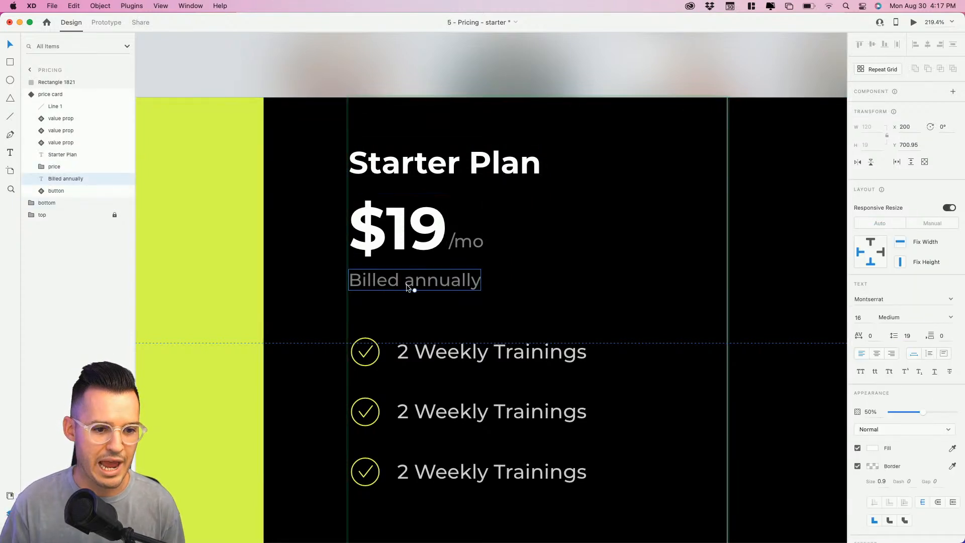
left_click_drag(409, 286, 402, 307)
- Change the upper Billed annually text to "Billed Yearly"
double_click(416, 305)
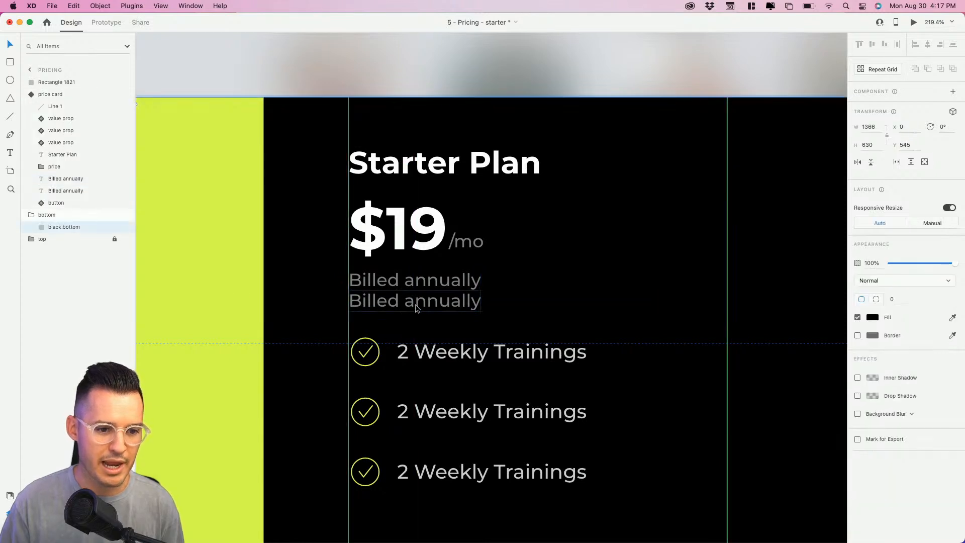
double_click(415, 304)
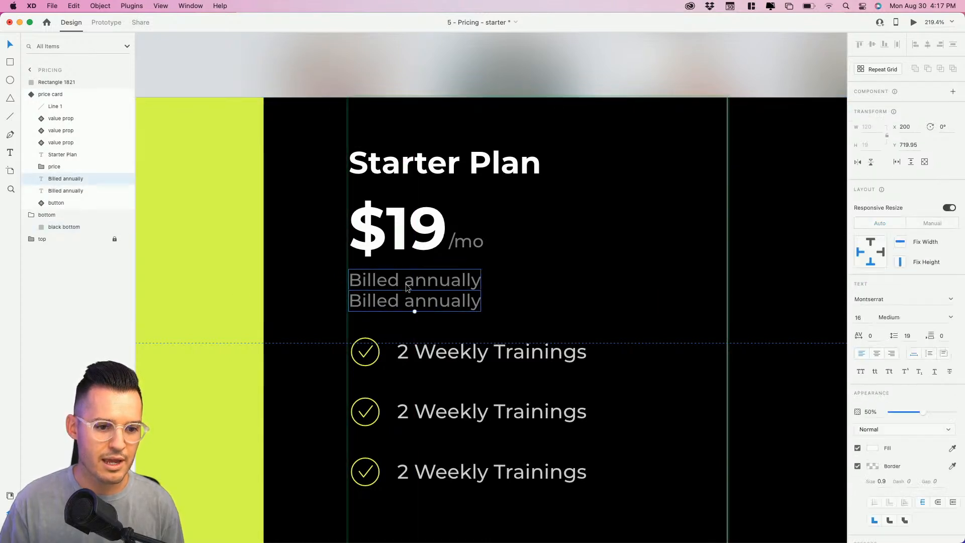
left_click(408, 285)
double_click(408, 285)
double_click(413, 281)
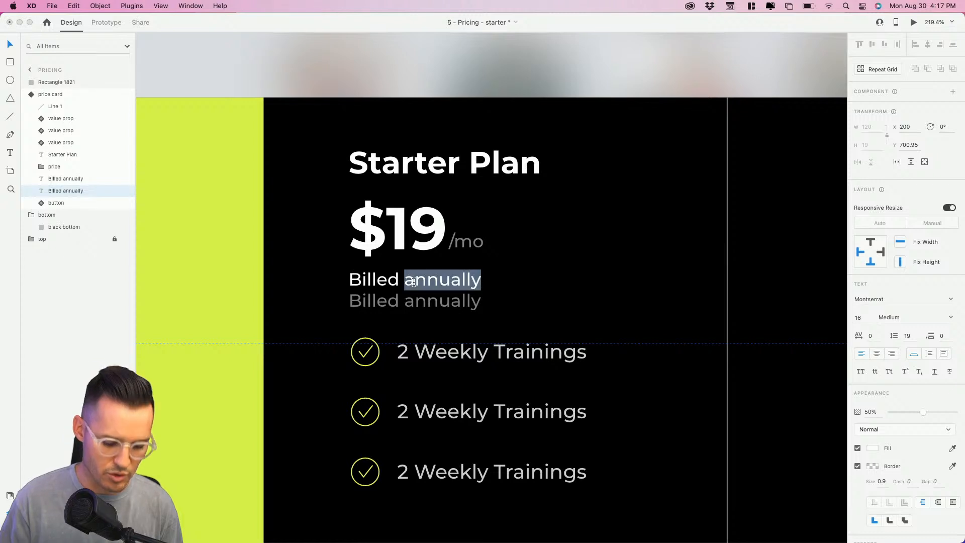
type("Yewarly")
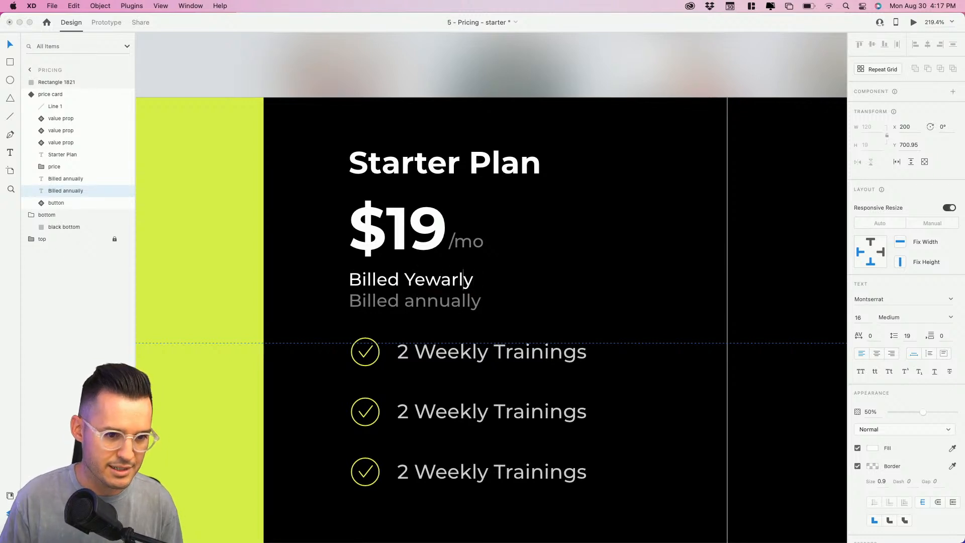
key("BackSpace")
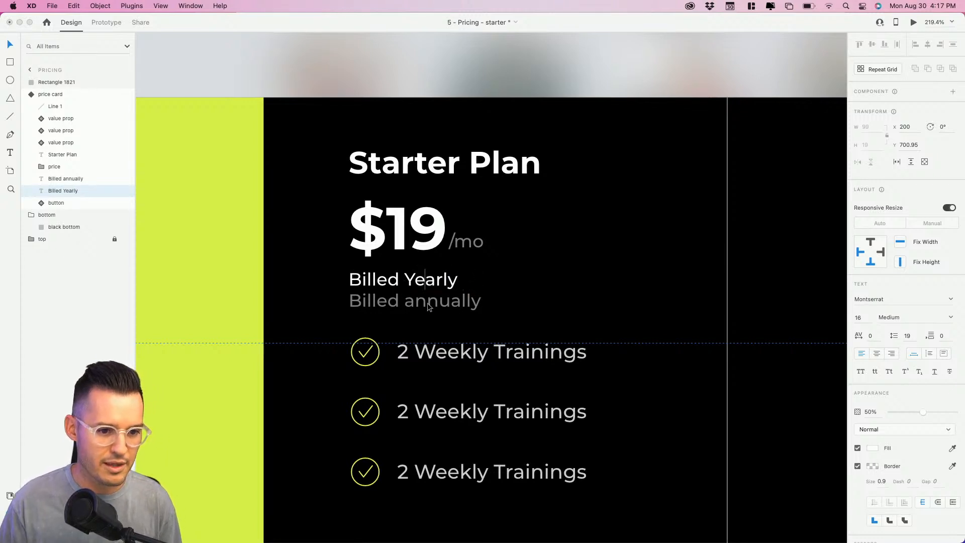
- Change the lower Billed annually text to "Billed Monthly" and set its opacity to 0%
double_click(427, 303)
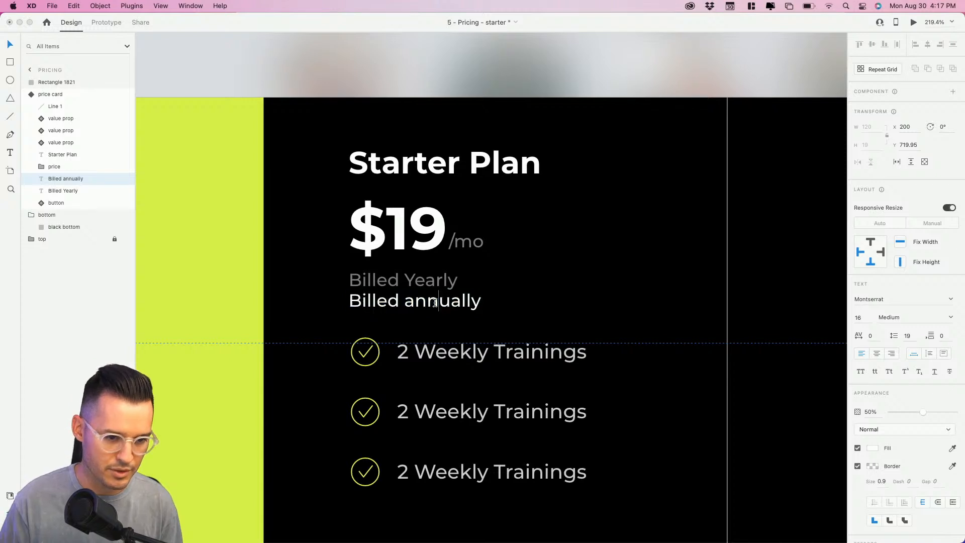
double_click(434, 303)
type("Monthly")
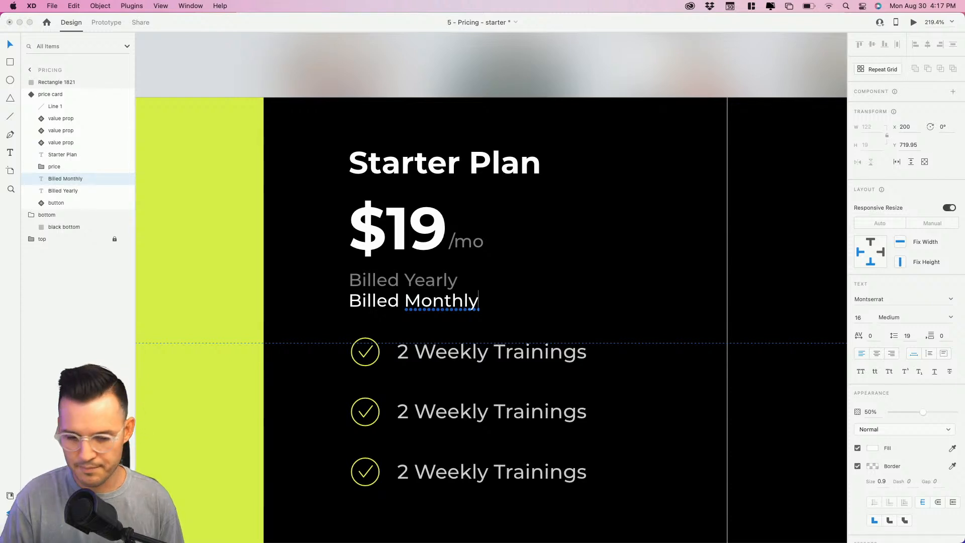
key("Escape")
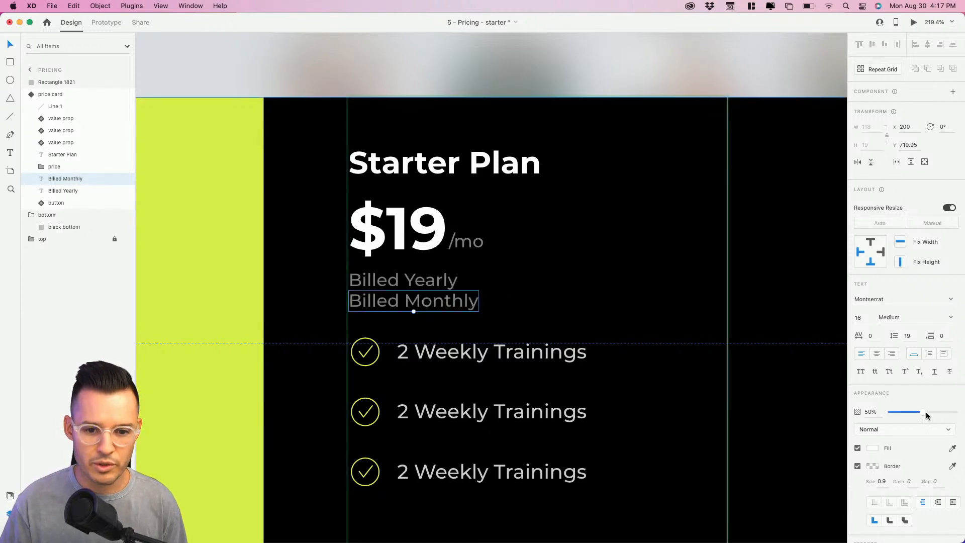
left_click_drag(924, 412, 793, 419)
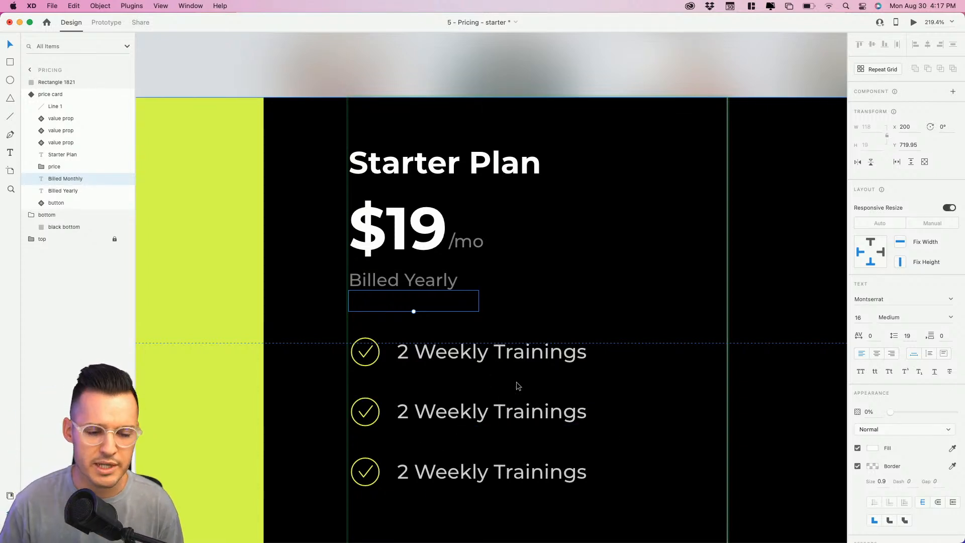
- Rename the price group to "price year" and place a copy of it beside the original, at X 335
double_click(407, 230)
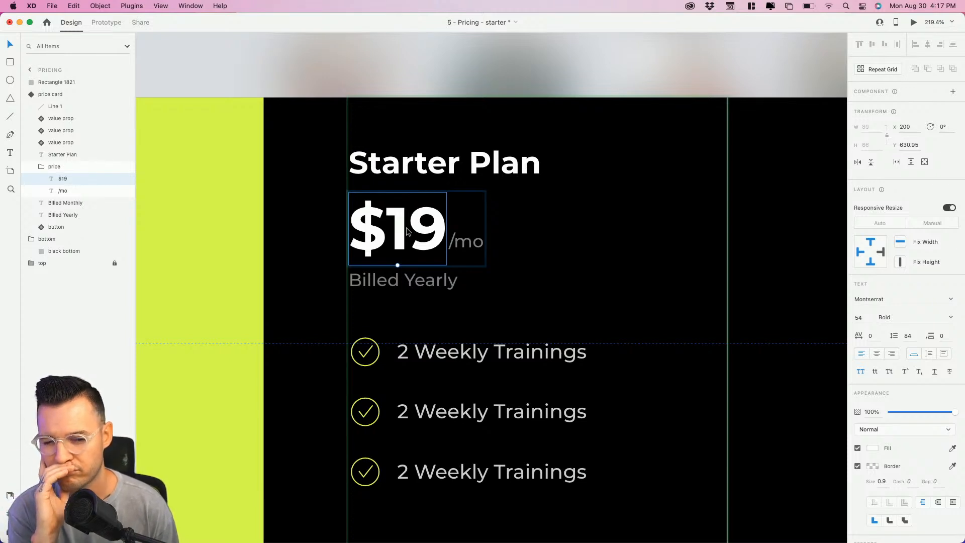
left_click(56, 167)
left_click(44, 169)
double_click(53, 167)
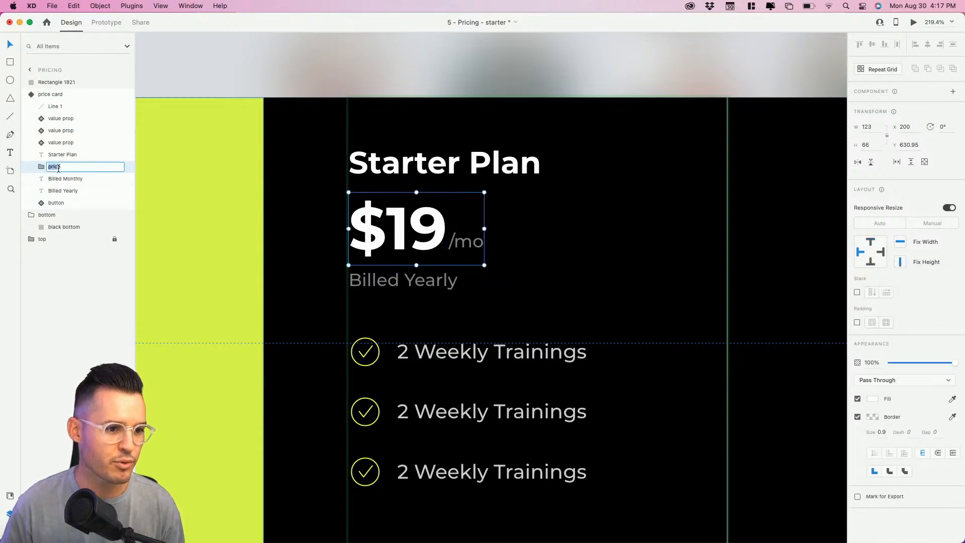
left_click(66, 169)
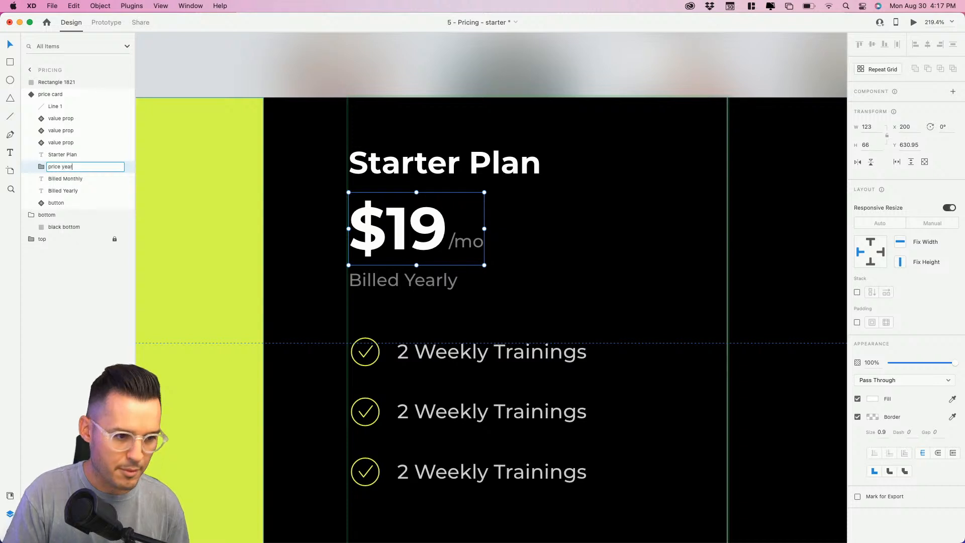
key("Return")
key("super+v")
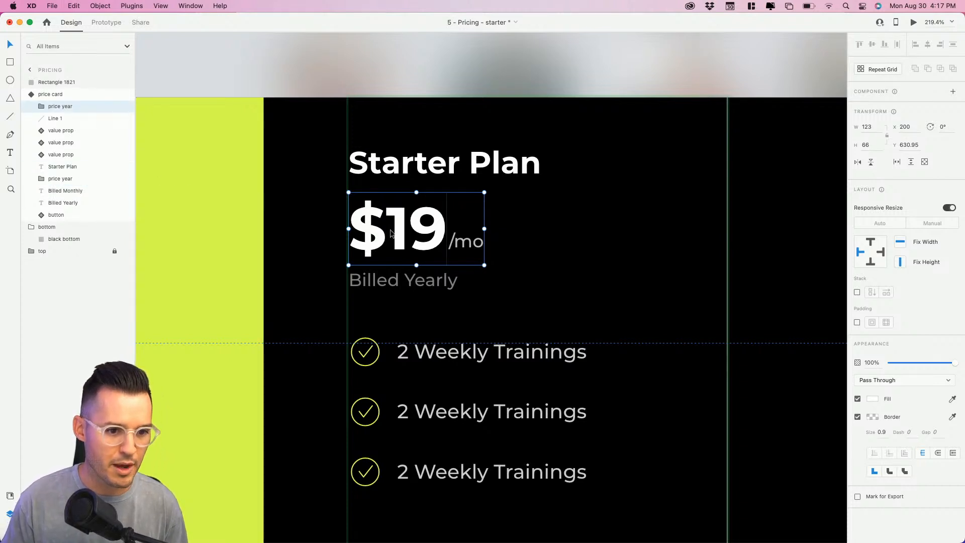
left_click_drag(392, 233, 540, 232)
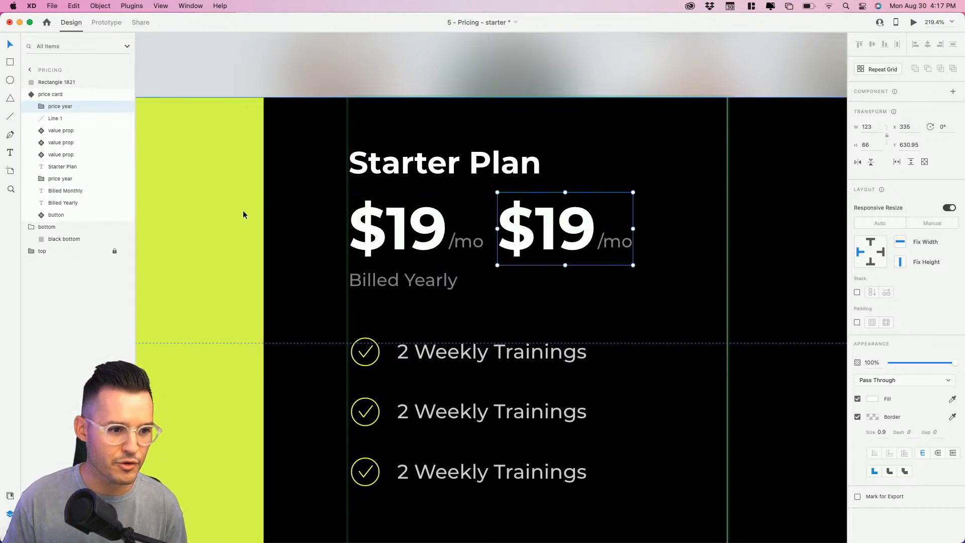
- Change the copied price to $24 and shift its /mo label clear of the amount, to X 441
double_click(558, 245)
double_click(558, 245)
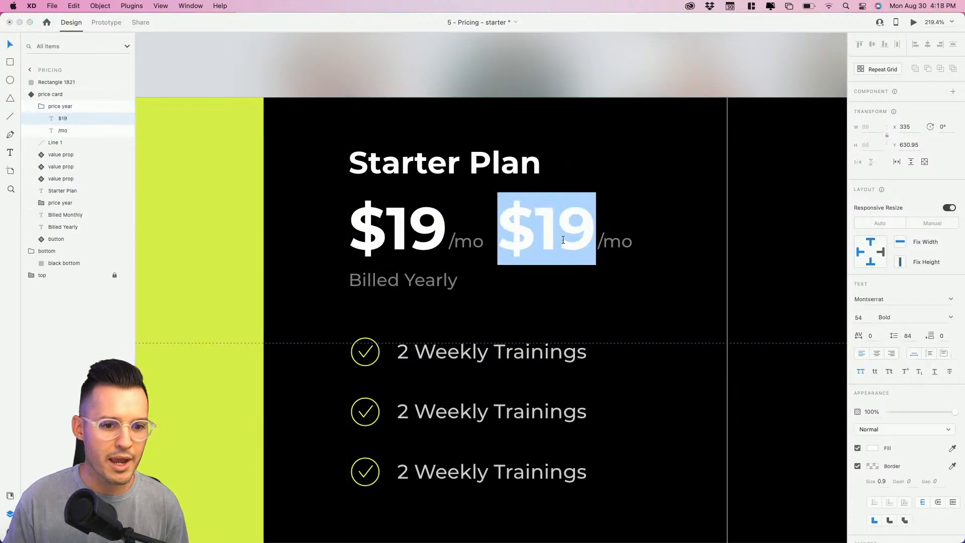
left_click(559, 241)
key("Left")
key("shift+Right")
key("shift+Right")
type("24")
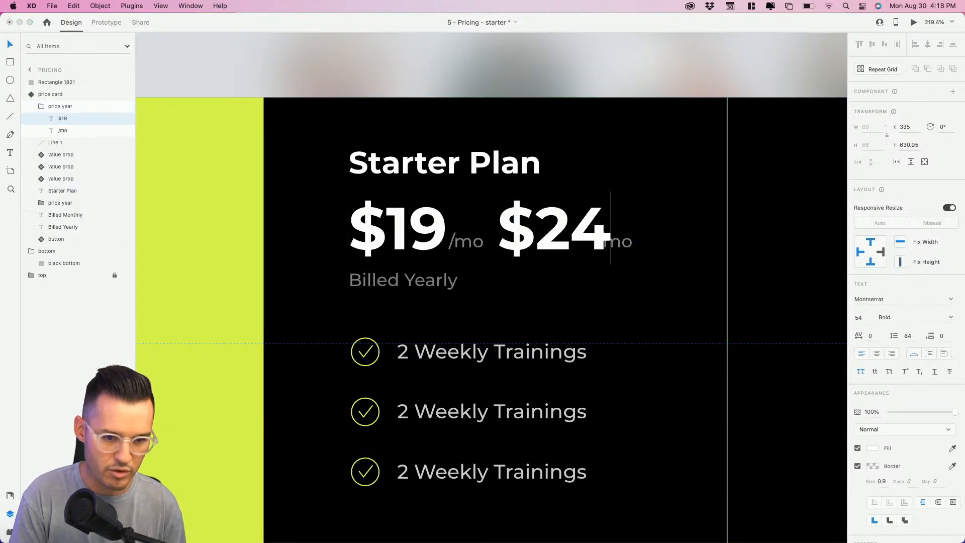
left_click(632, 245)
left_click_drag(635, 246, 646, 247)
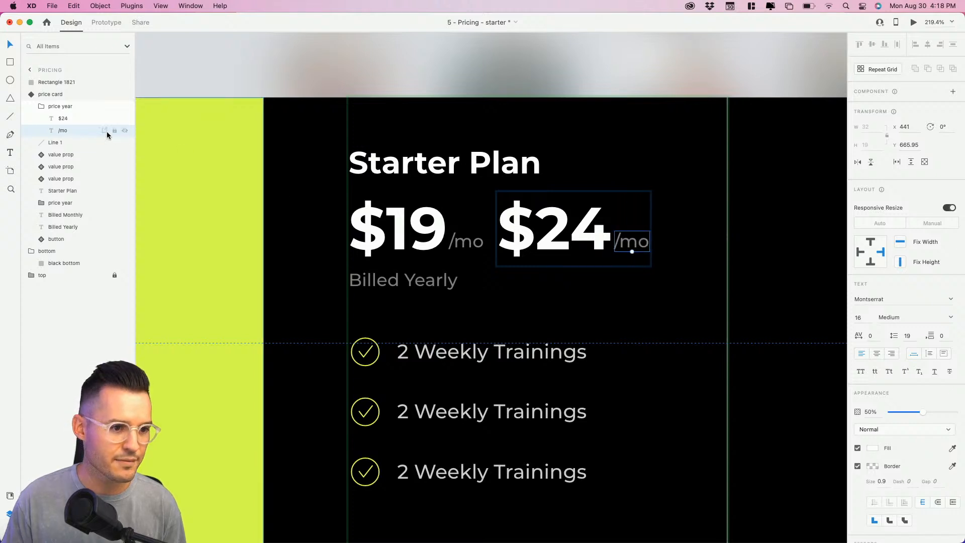
- Reorder the copied $24 price group directly above the original price year layer and rename it "price month"
left_click(41, 106)
double_click(60, 108)
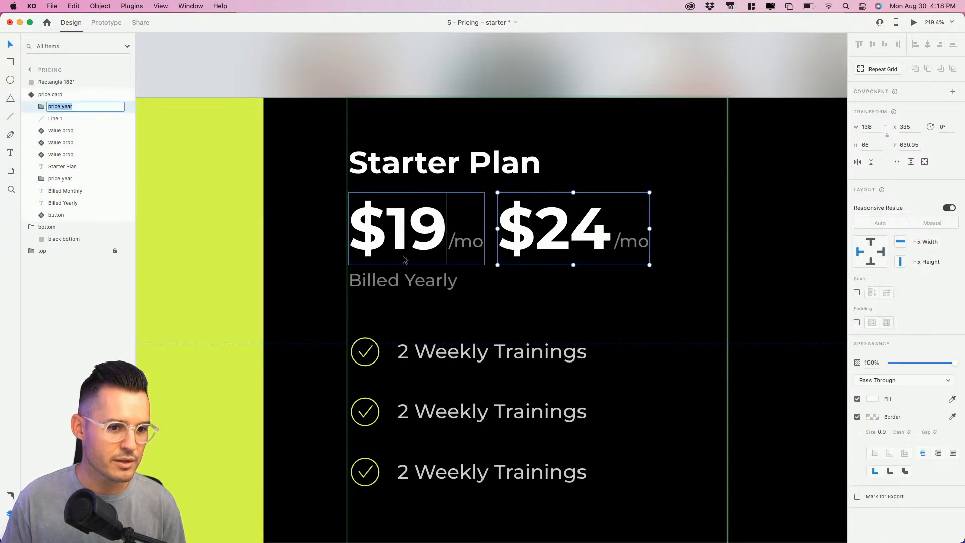
left_click(61, 179)
mouse_move(62, 180)
left_mouse_down()
mouse_move(60, 132)
mouse_move(73, 169)
left_mouse_up()
left_click(74, 104)
double_click(84, 167)
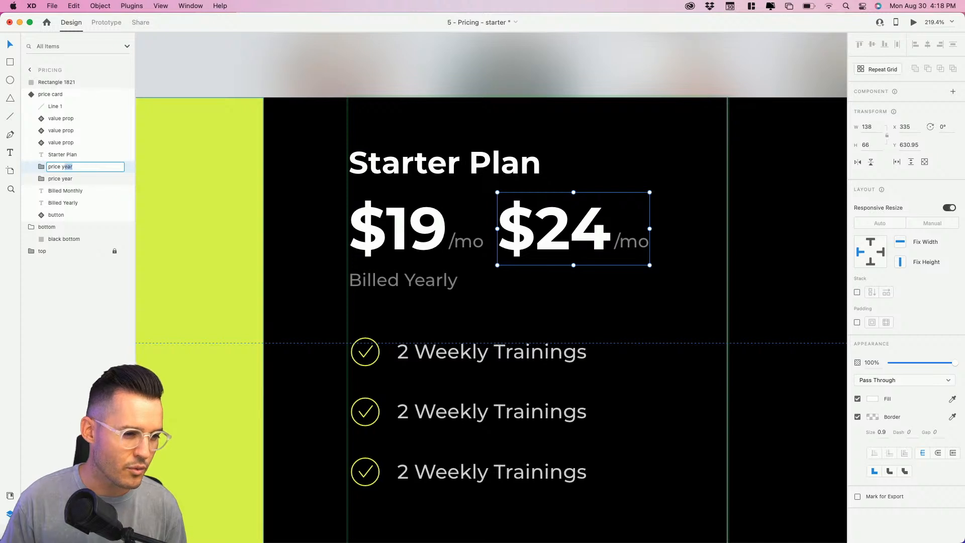
type("price month")
key("Return")
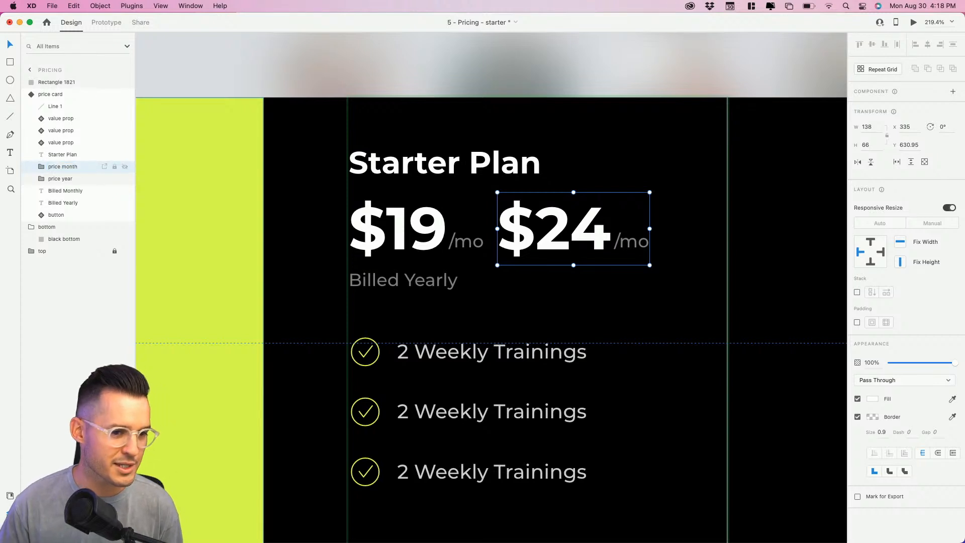
- Set the price month group's opacity to 0%
left_click_drag(954, 365, 823, 362)
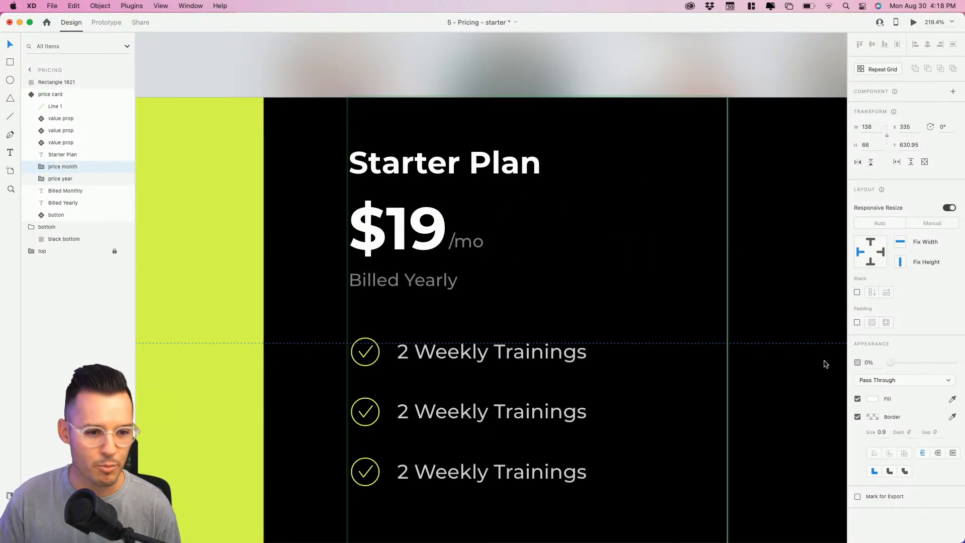
left_click(511, 84)
key("super+1")
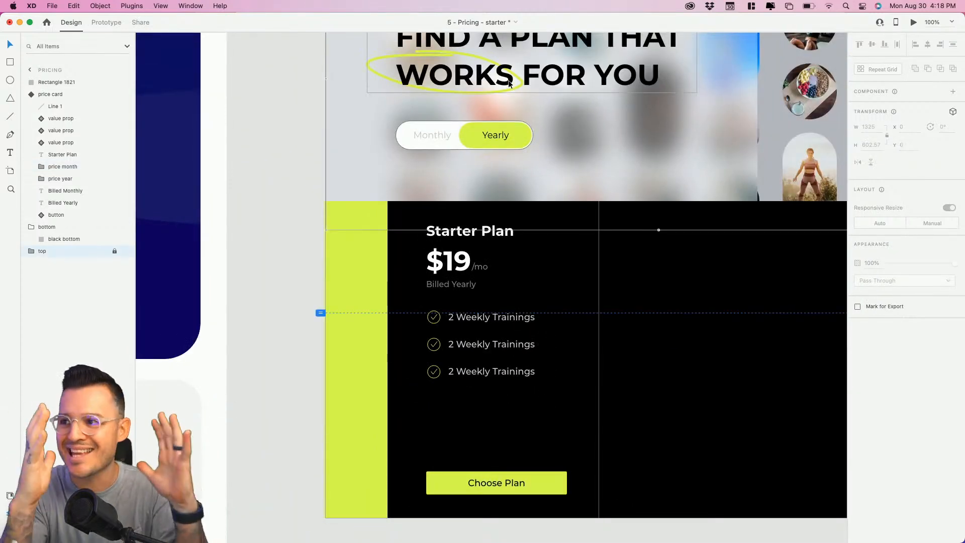
- Add a new state named "monthly" to the price card component
left_click(482, 335)
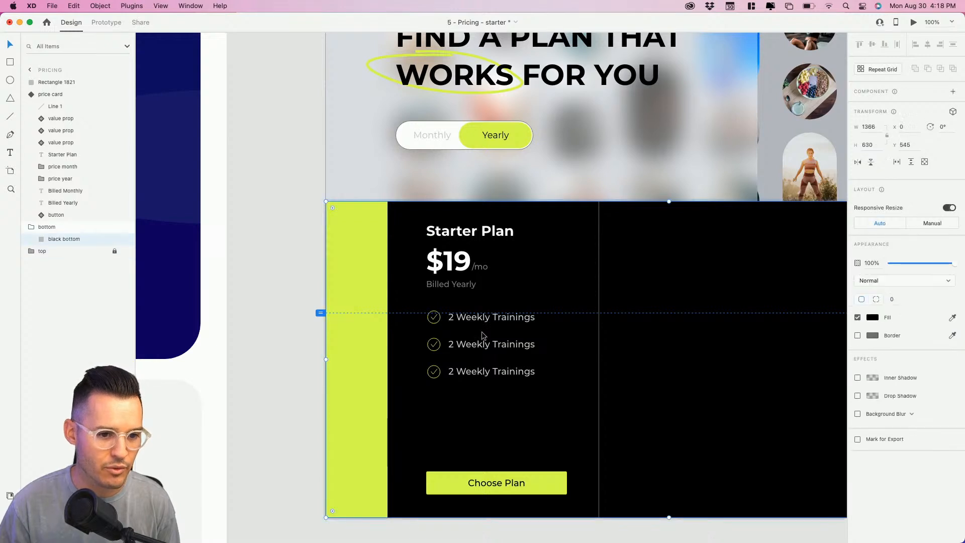
double_click(511, 323)
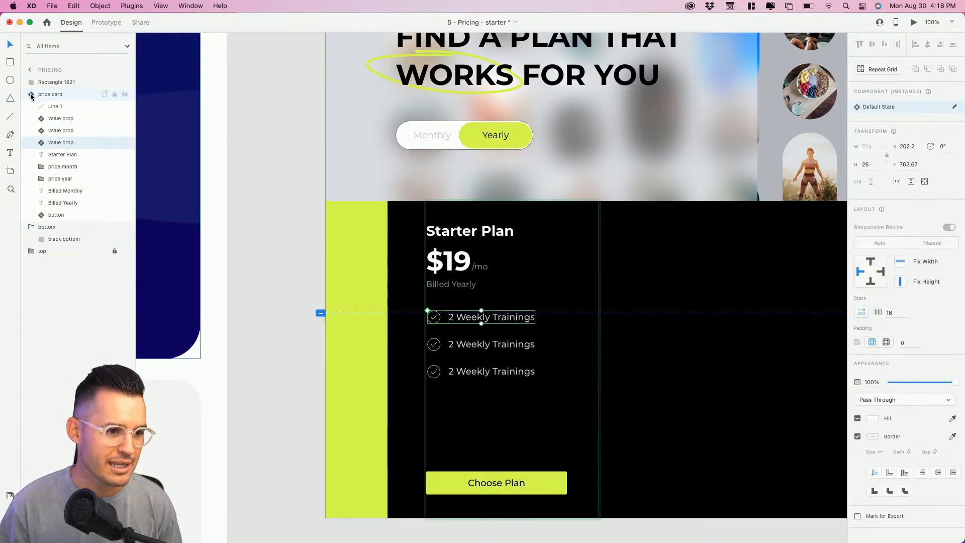
left_click(48, 94)
left_click(954, 106)
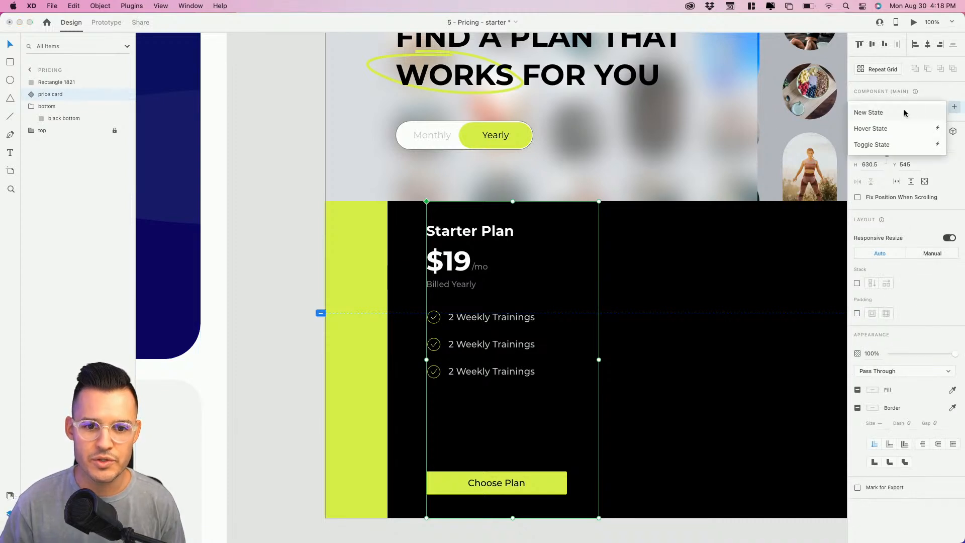
left_click(903, 115)
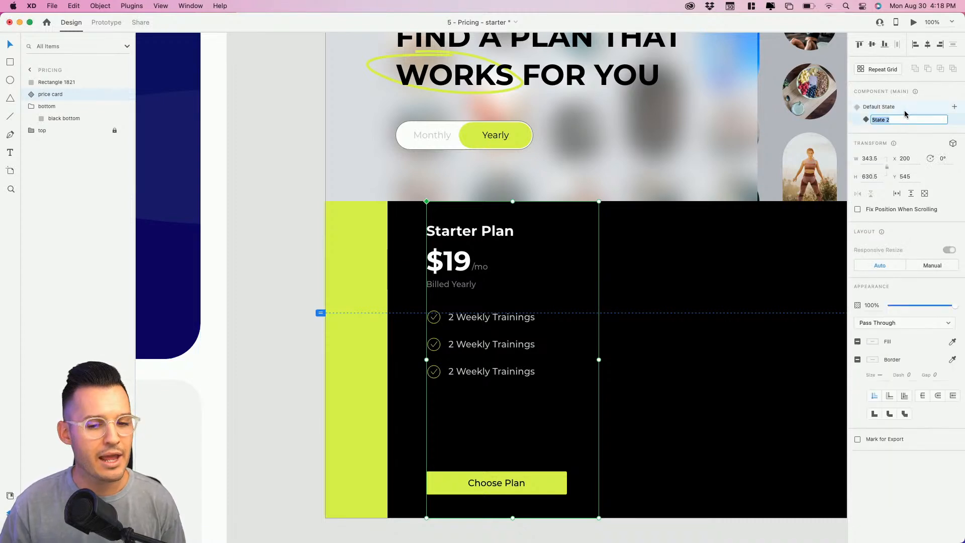
type("mon")
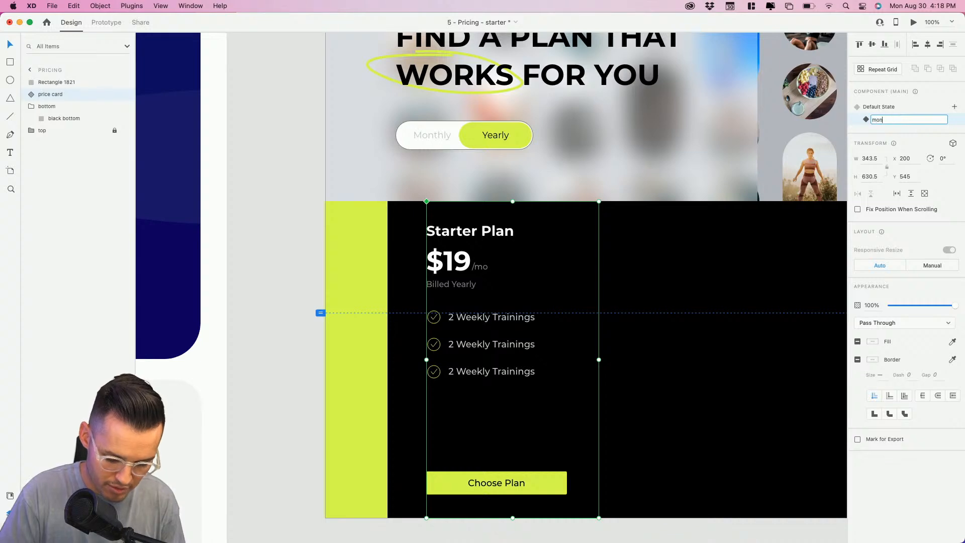
type("thly")
key("Return")
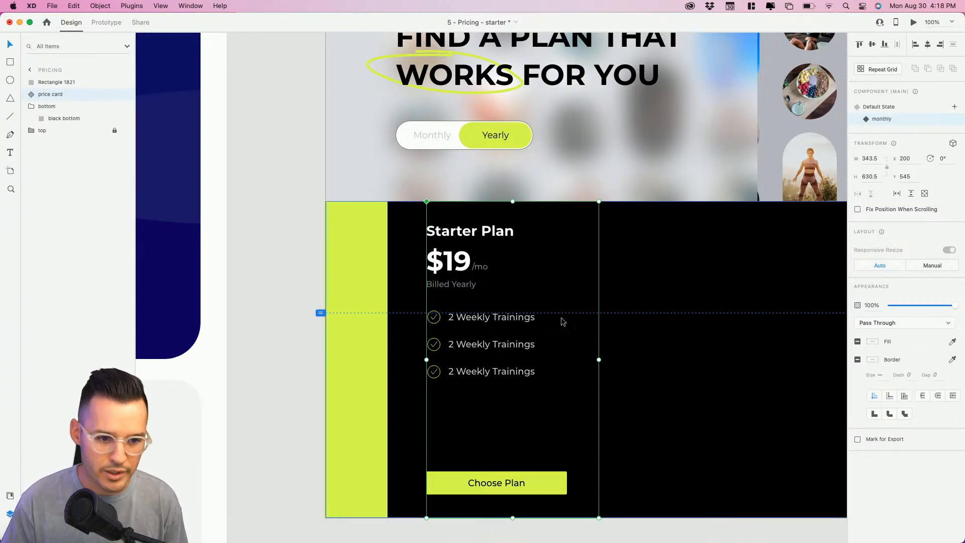
- In the monthly state, set the Billed Monthly text's opacity to 50% and move it onto the Billed Yearly line, at Y 700.95
left_click_drag(390, 236, 555, 353)
left_click_drag(551, 304, 564, 353)
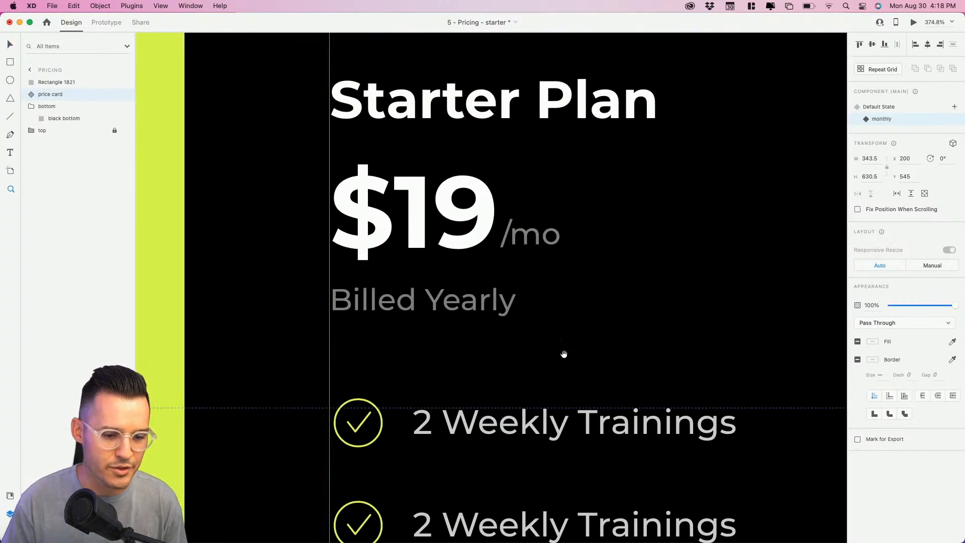
double_click(452, 338)
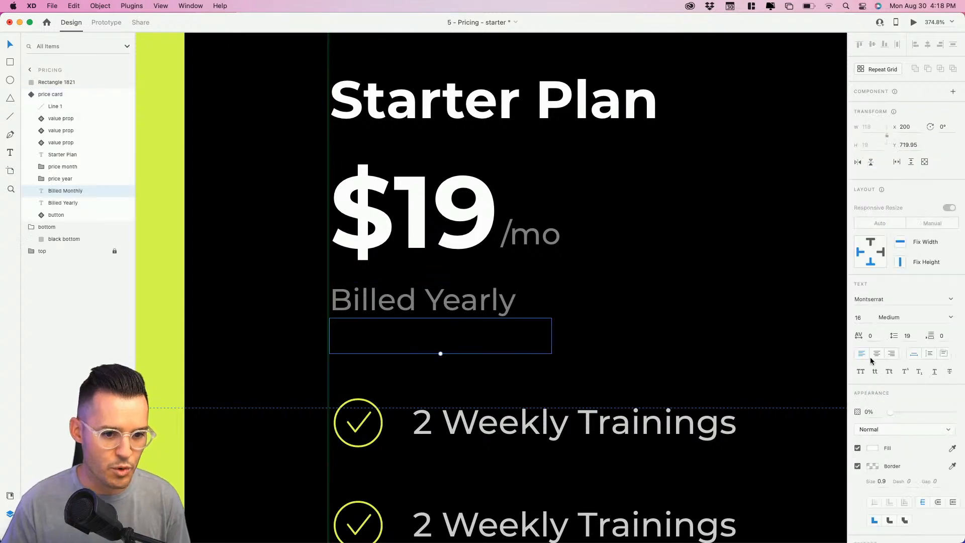
left_click_drag(890, 413, 957, 415)
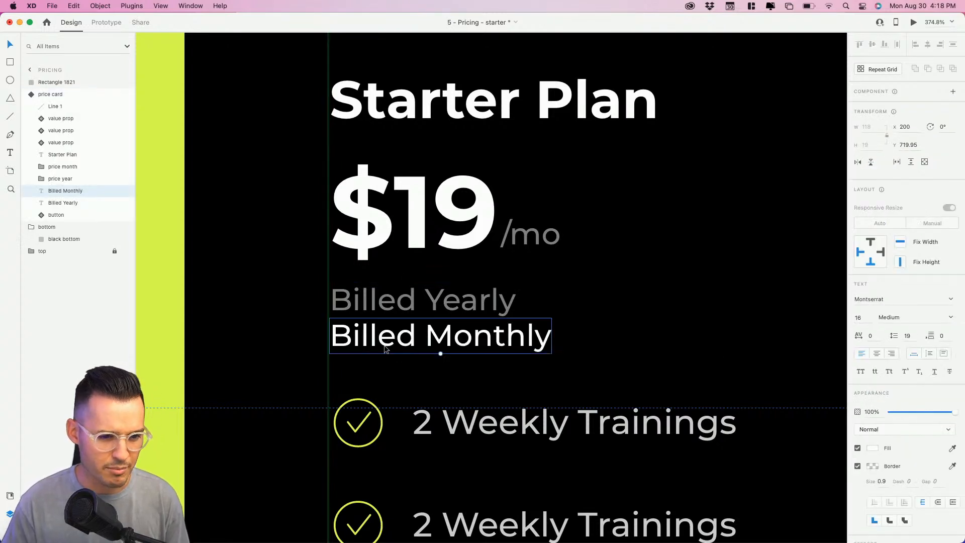
key("super+z")
left_click(472, 309)
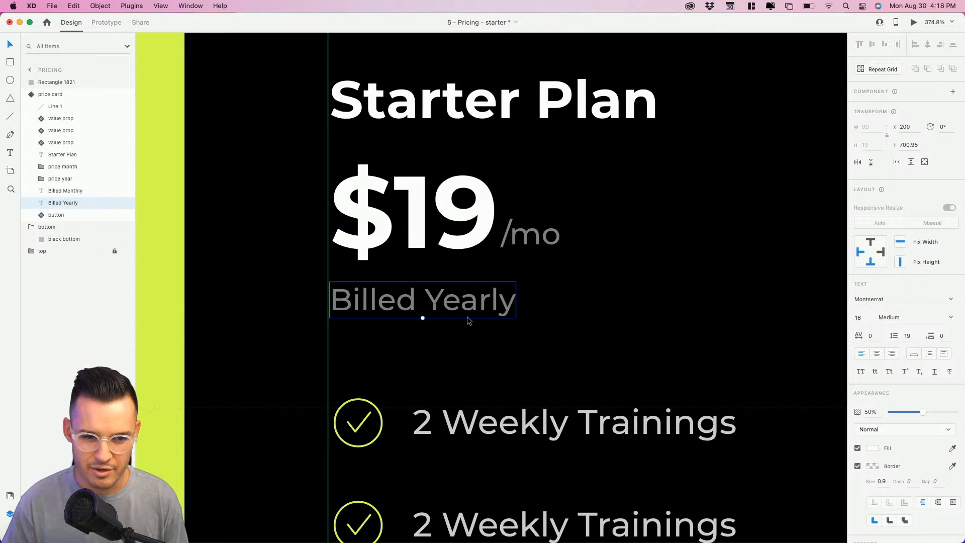
left_click(470, 324)
left_click_drag(892, 414, 924, 417)
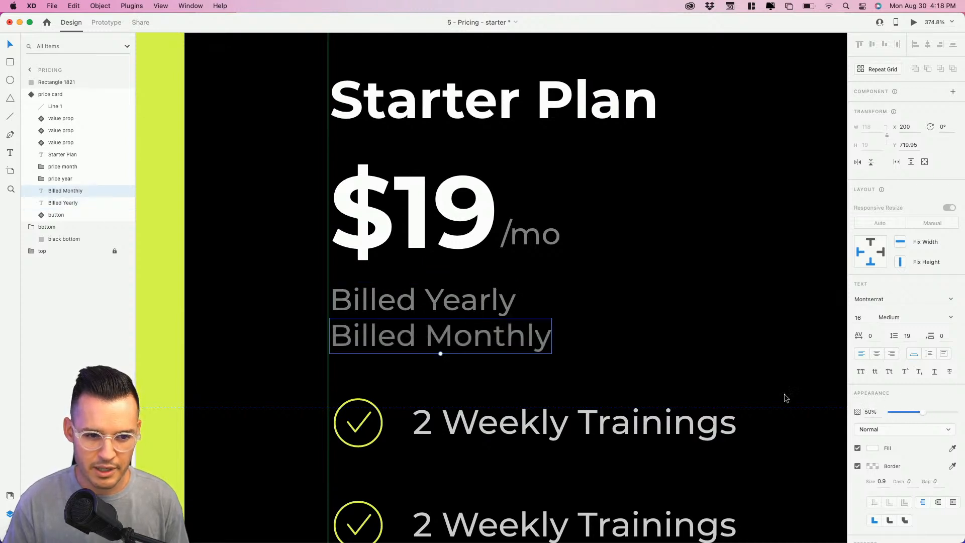
left_click_drag(417, 343, 417, 307)
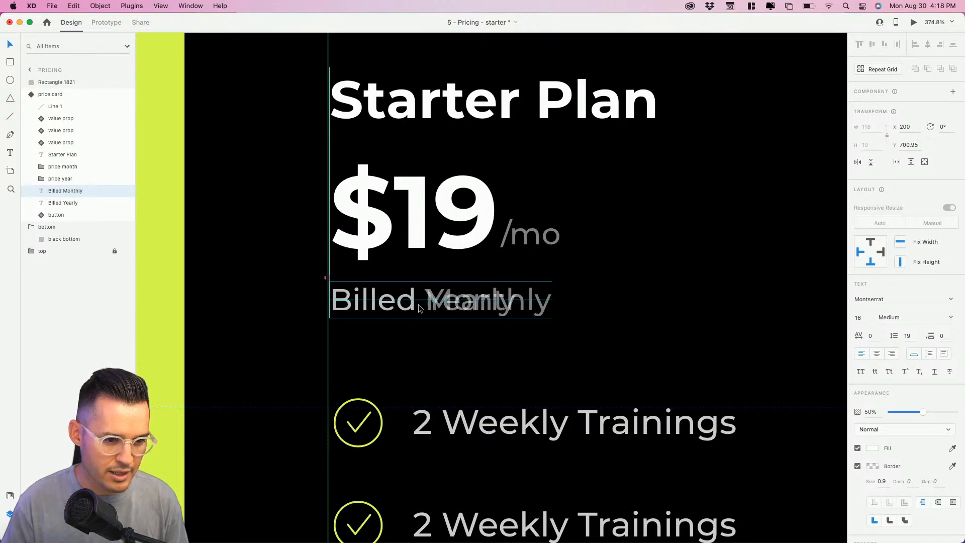
- Shift the Billed Yearly text down to Y 730.95 and set its opacity to 0%
left_click(52, 203)
key("shift+Down")
key("shift+Down")
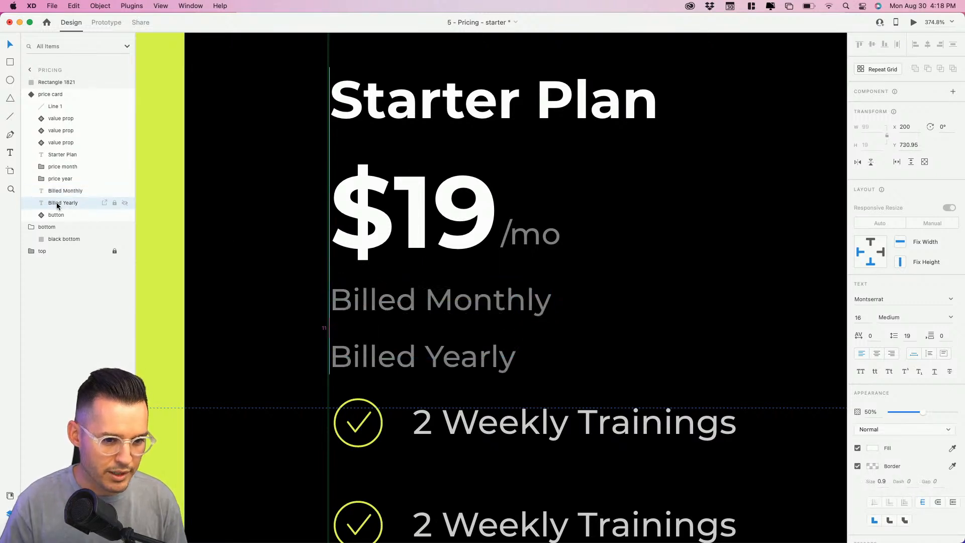
left_click_drag(922, 412, 889, 412)
- Set the price month group's opacity to 100% and move it over the $19 price, at X 200
left_click(489, 233)
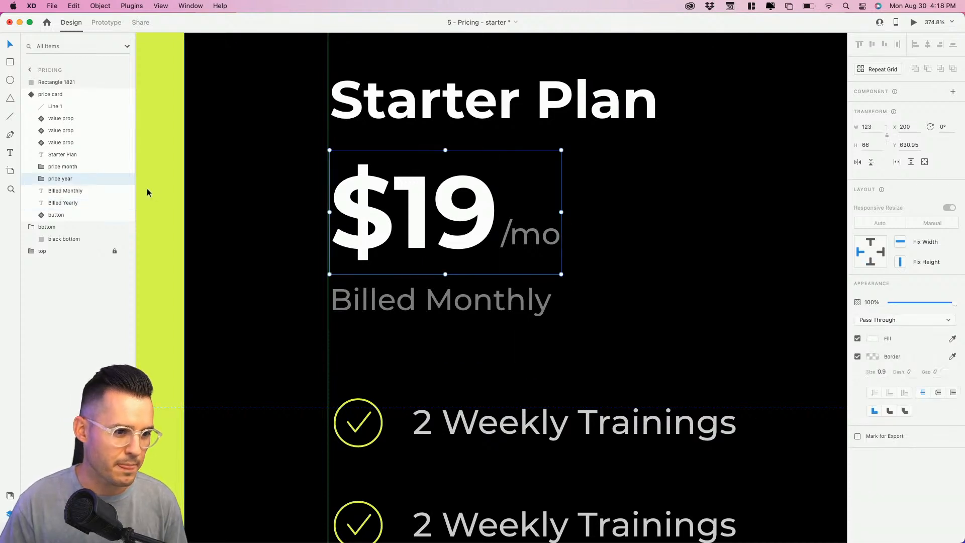
left_click(73, 174)
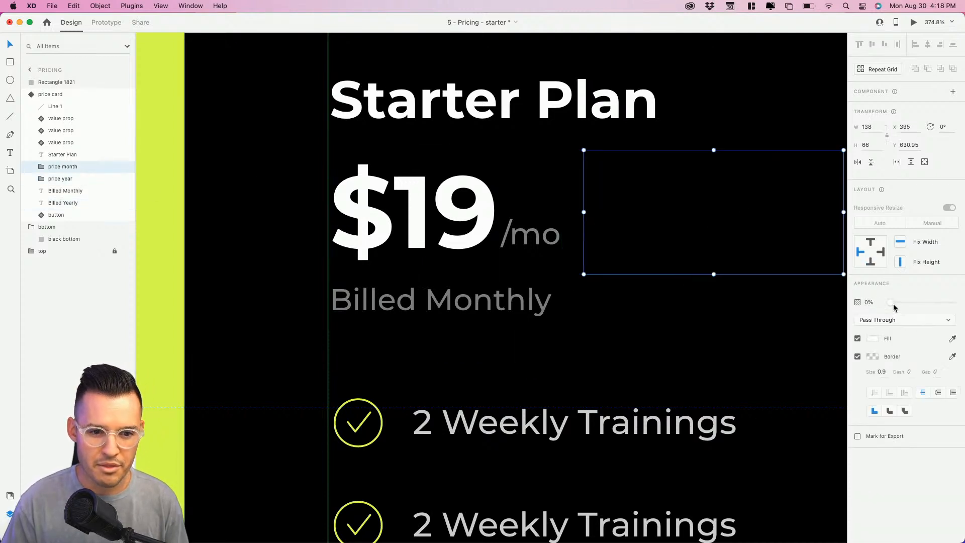
left_click_drag(892, 303, 953, 302)
left_click_drag(651, 213, 395, 212)
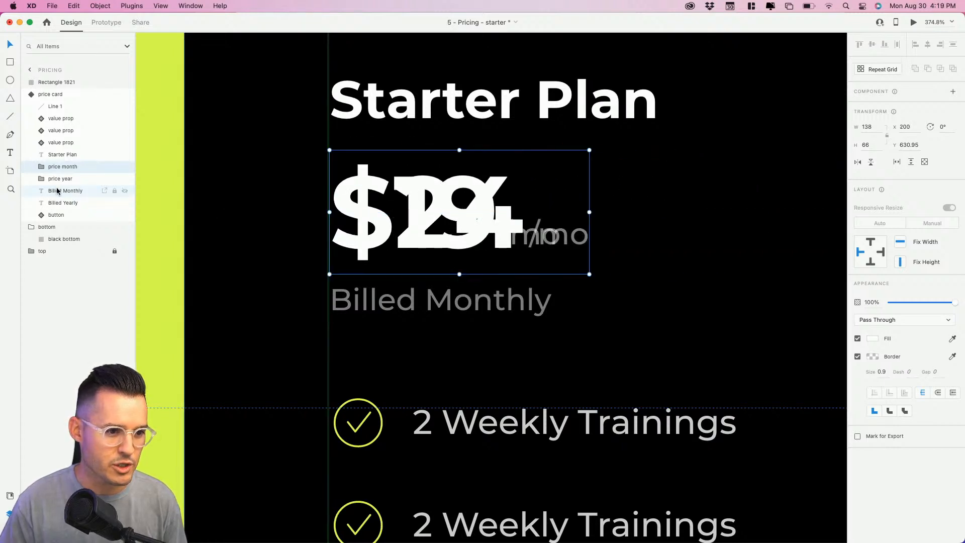
- Shift the price year group sideways to X 360 and set its opacity to 0%
left_click(61, 179)
key("shift+Right")
key("shift+Right")
key("shift+Right")
key("shift+Right")
key("shift+Right")
key("shift+Right")
key("shift+Right")
key("shift+Right")
key("shift+Right")
key("shift+Right")
key("shift+Right")
key("shift+Right")
key("shift+Right")
key("shift+Right")
key("shift+Right")
key("shift+Right")
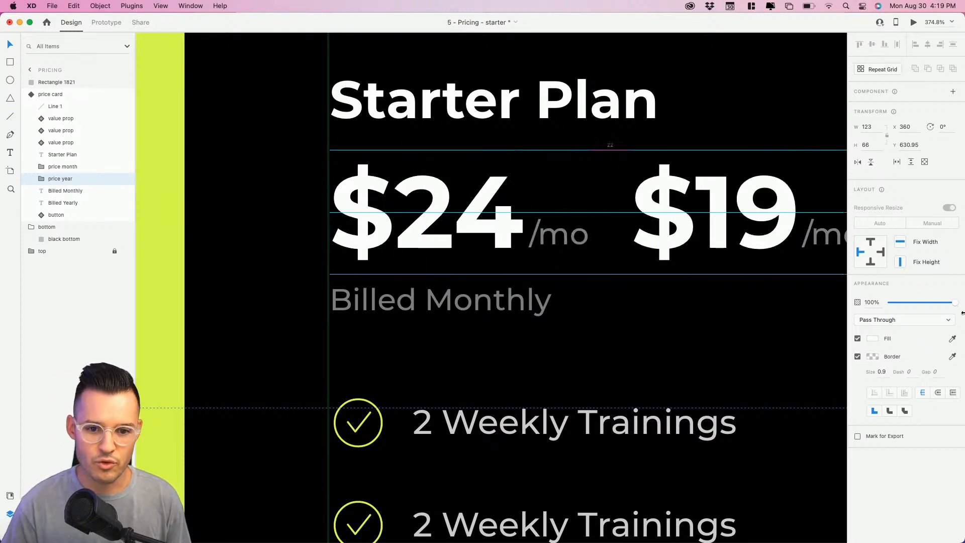
left_click_drag(955, 303, 787, 307)
key("super+minus")
key("super+minus")
key("super+minus")
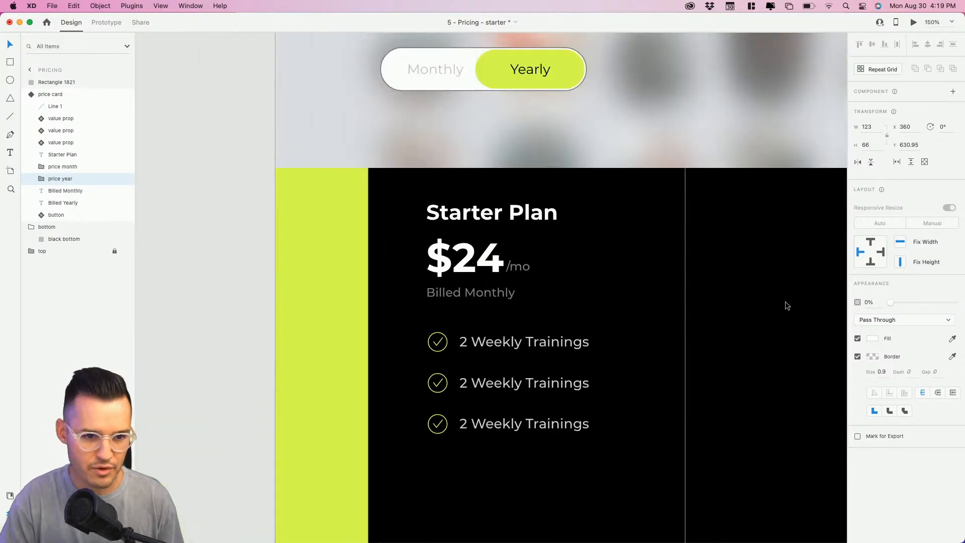
key("Escape")
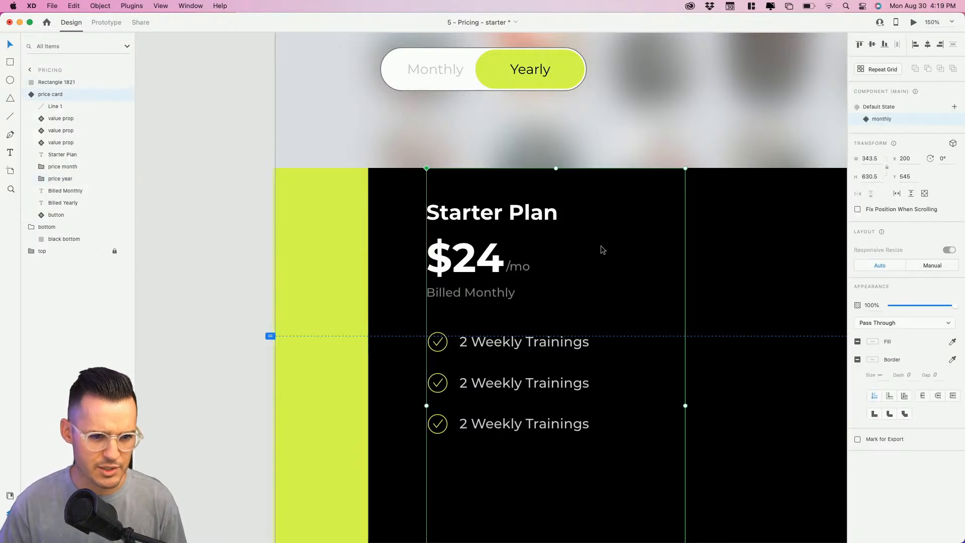
- Switch the price card to its default state and back to monthly to compare the two
left_click(891, 107)
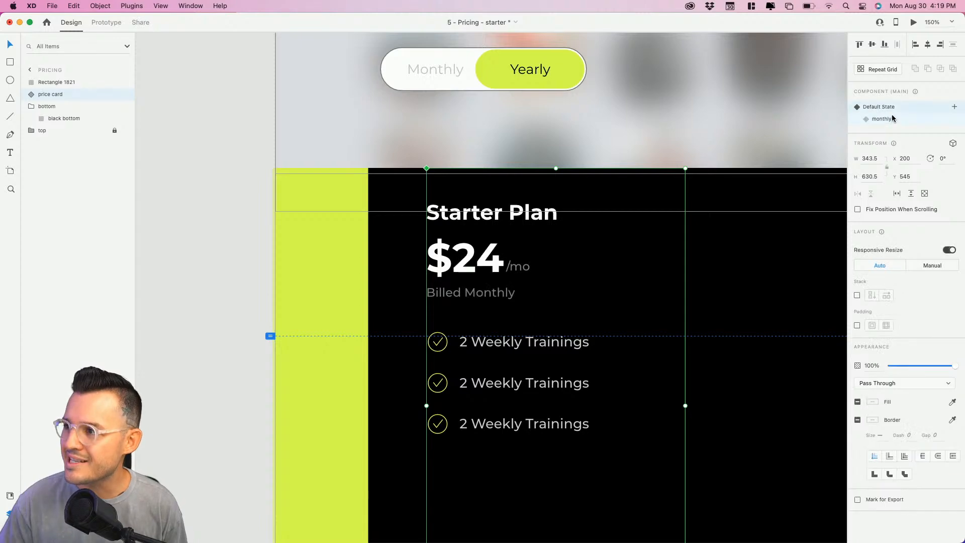
left_click(882, 119)
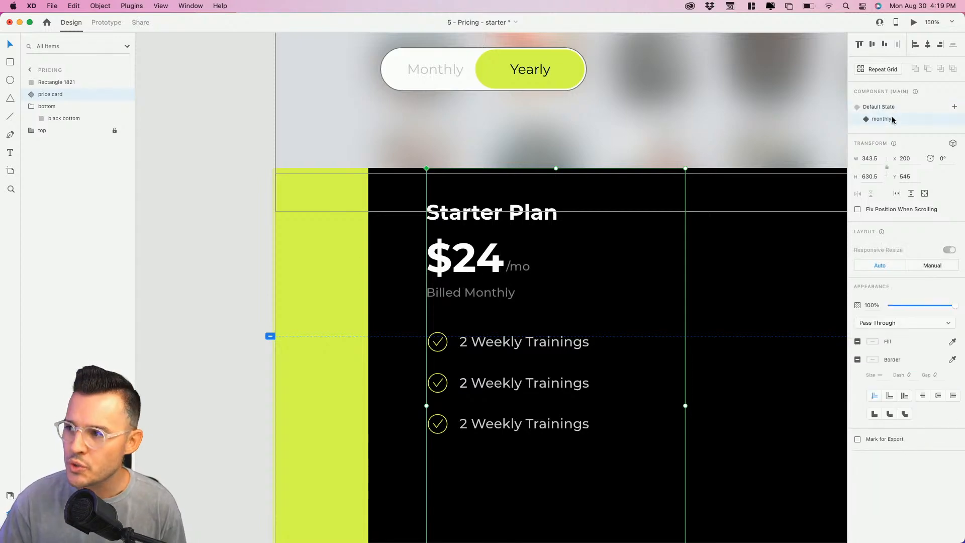
key("super+minus")
key("super+minus")
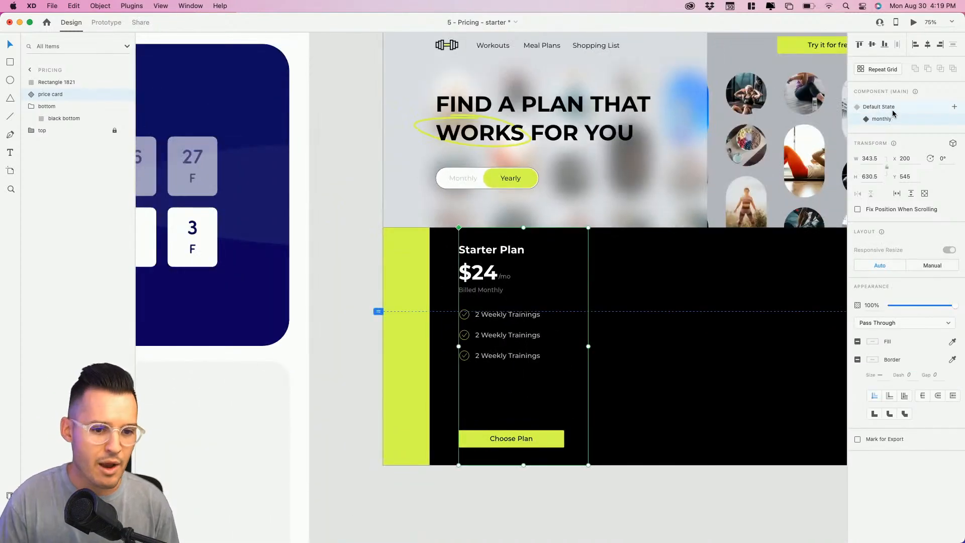
- Place two copies of the price card in a row beside the original, with the last one at X 1026
left_click_drag(635, 253, 525, 237)
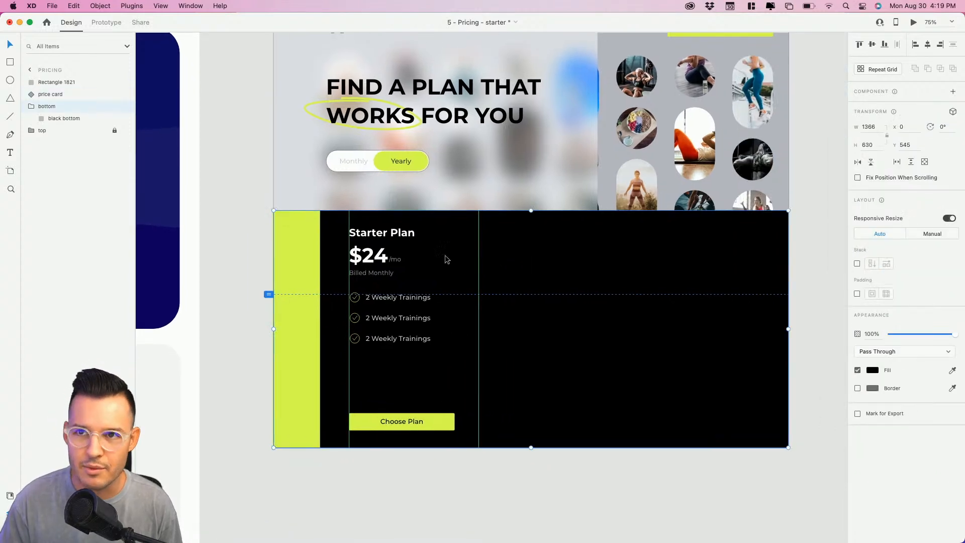
left_click_drag(409, 291, 725, 302)
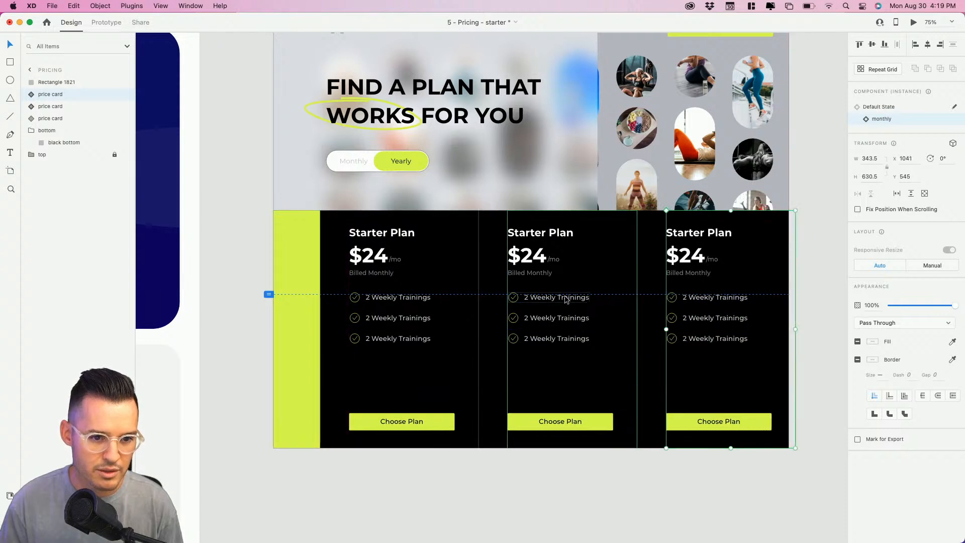
left_click_drag(553, 299, 547, 298)
left_click_drag(728, 304, 720, 304)
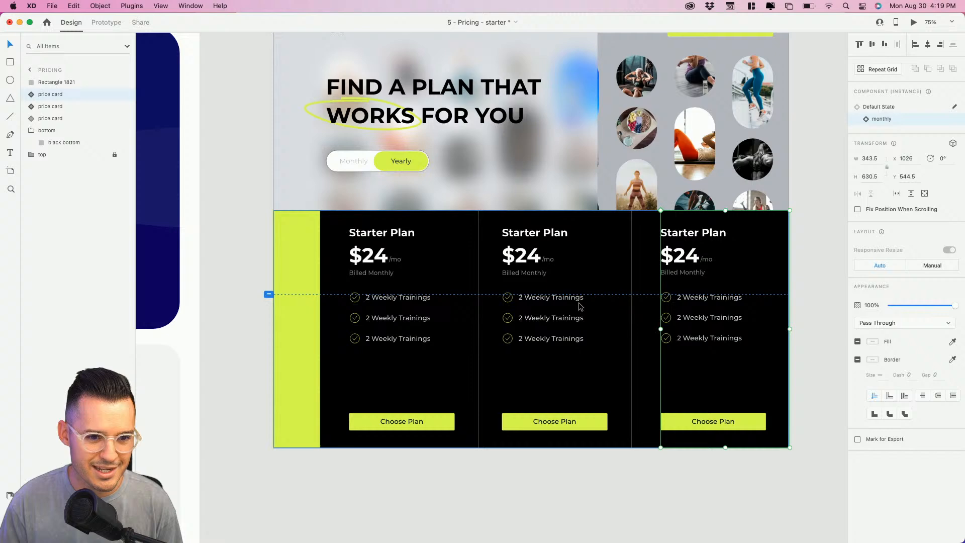
- Distribute the three price cards evenly across the row horizontally
left_click(542, 282, "shift")
left_click(391, 255, "shift")
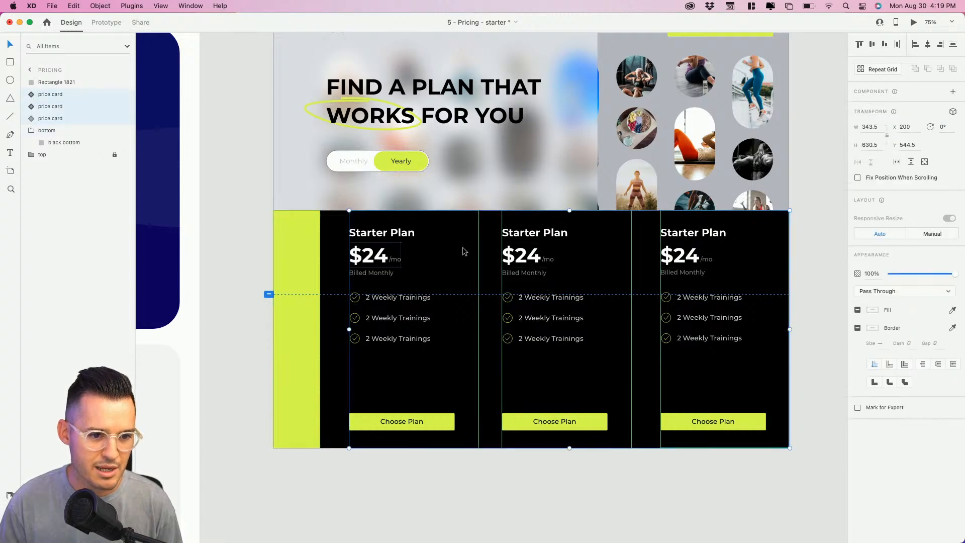
left_click(899, 44)
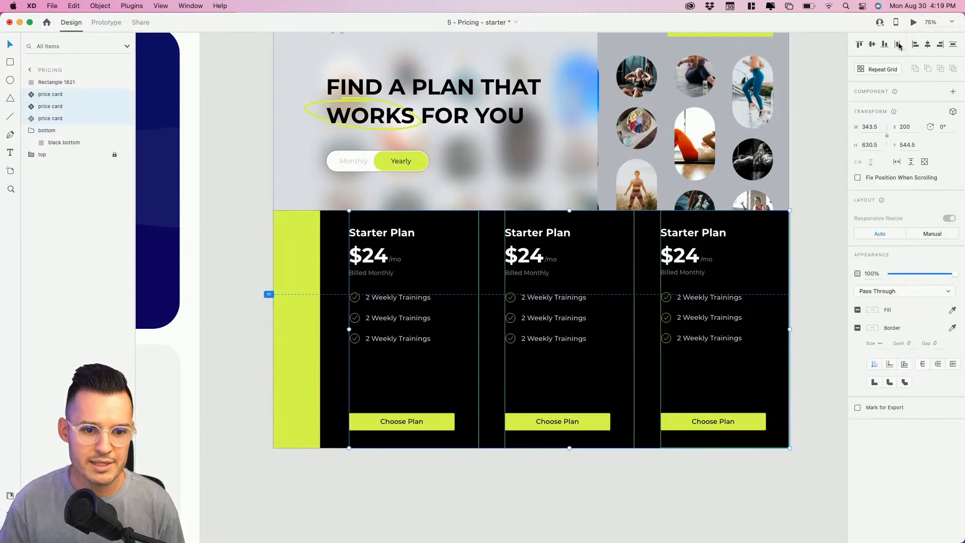
left_click(804, 265)
left_click_drag(792, 265, 773, 314)
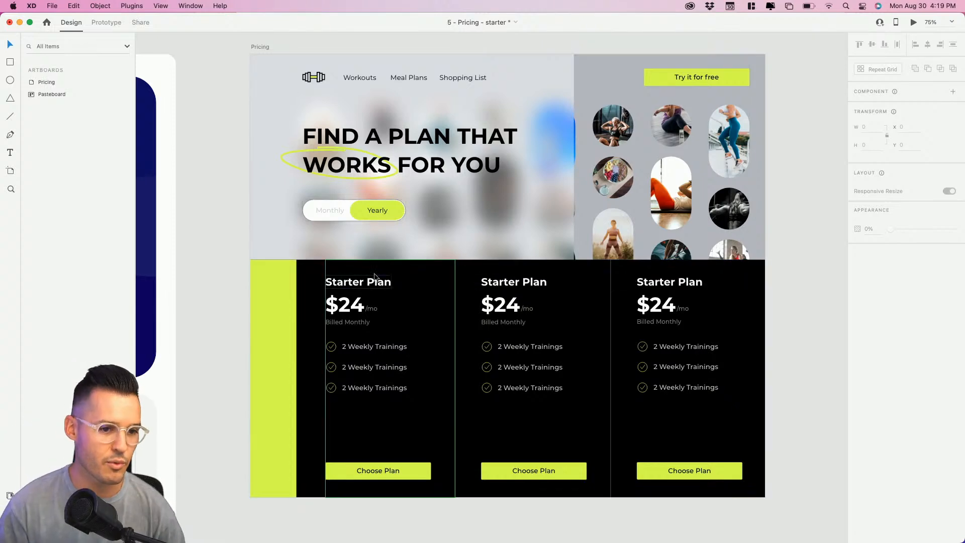
- Move the green side bar rectangle into the bottom group above black bottom, and lock the group
left_click(304, 79)
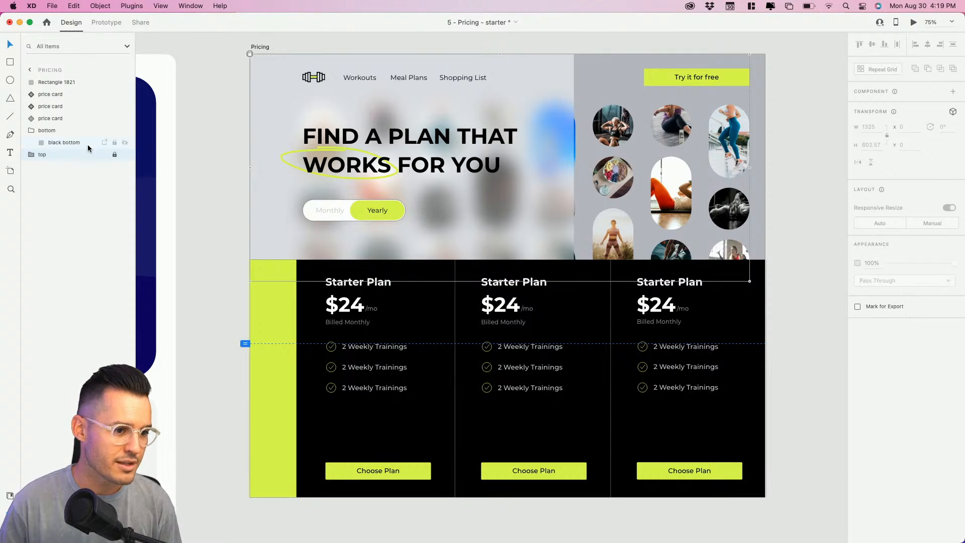
left_click(30, 132)
left_click(50, 95)
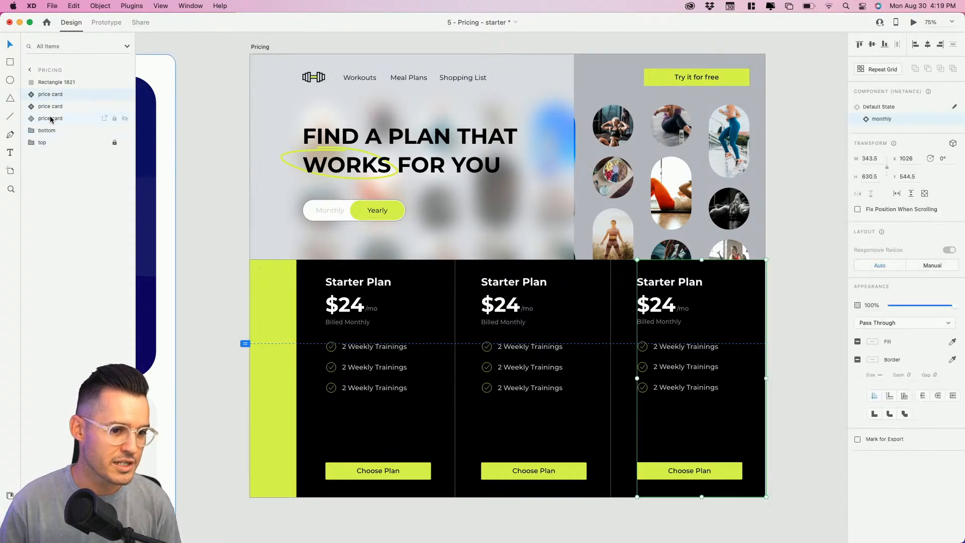
left_click(53, 83)
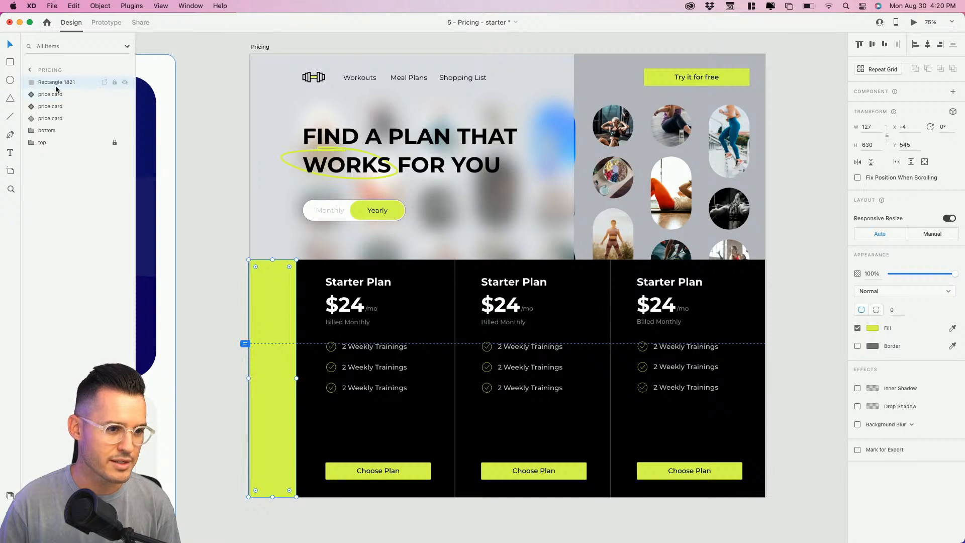
left_click(30, 131)
left_click_drag(46, 85, 48, 141)
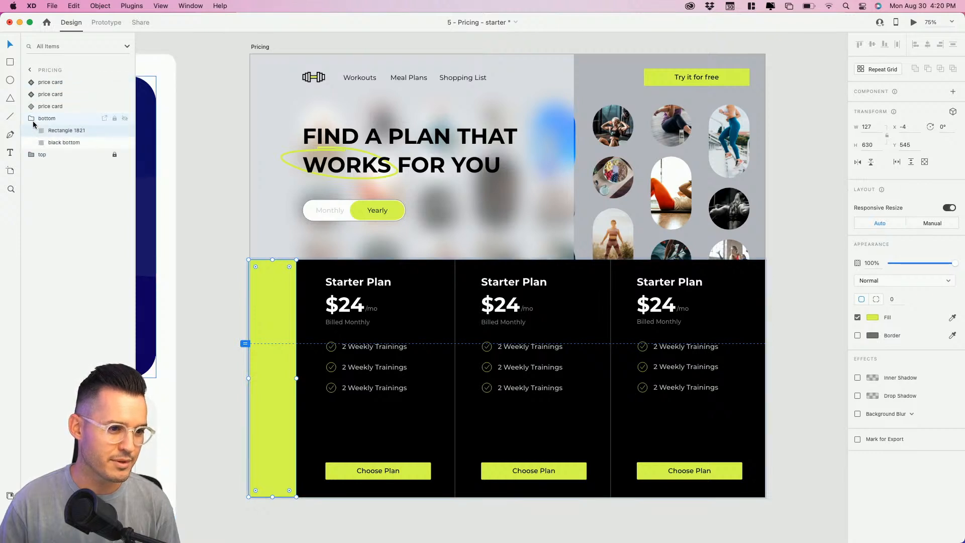
left_click(30, 118)
left_click(115, 119)
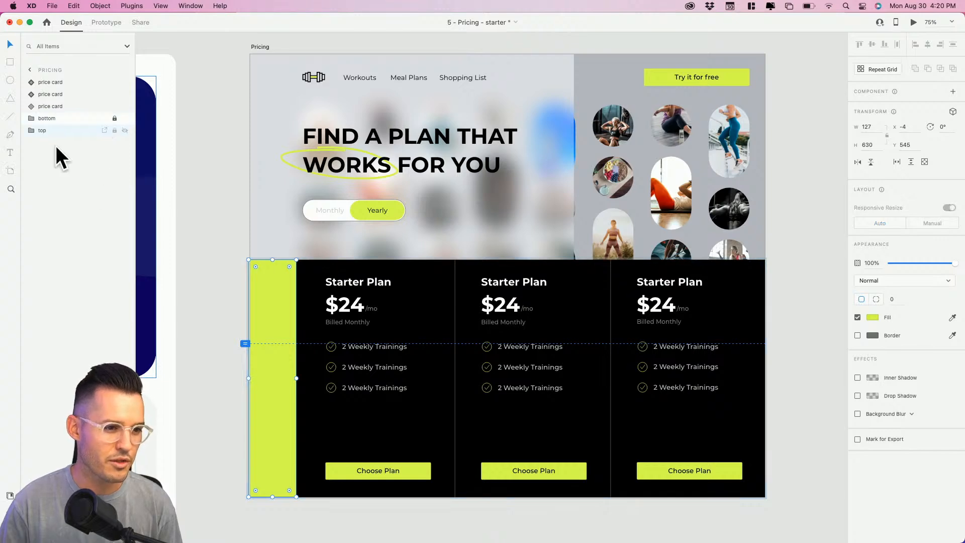
left_click(62, 83)
left_click(61, 131, "shift")
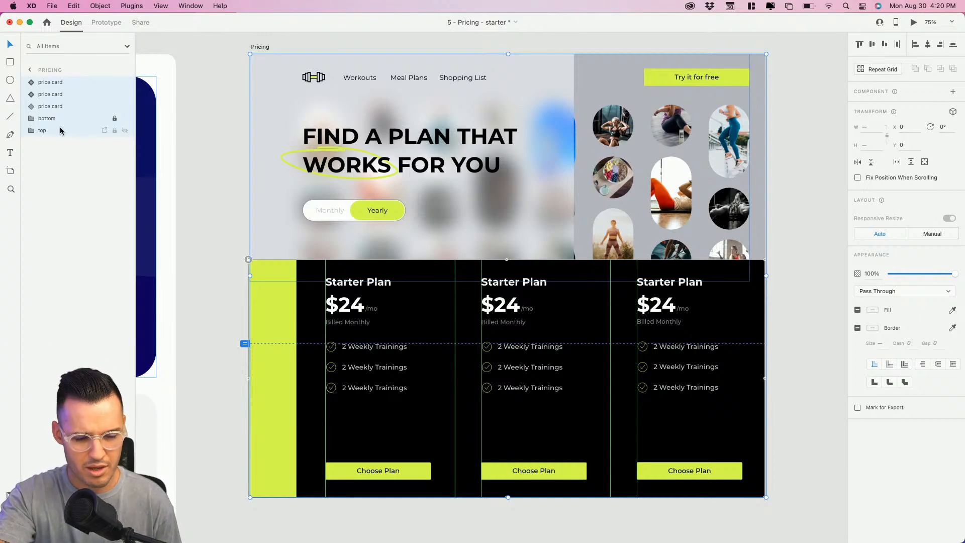
key("super+k")
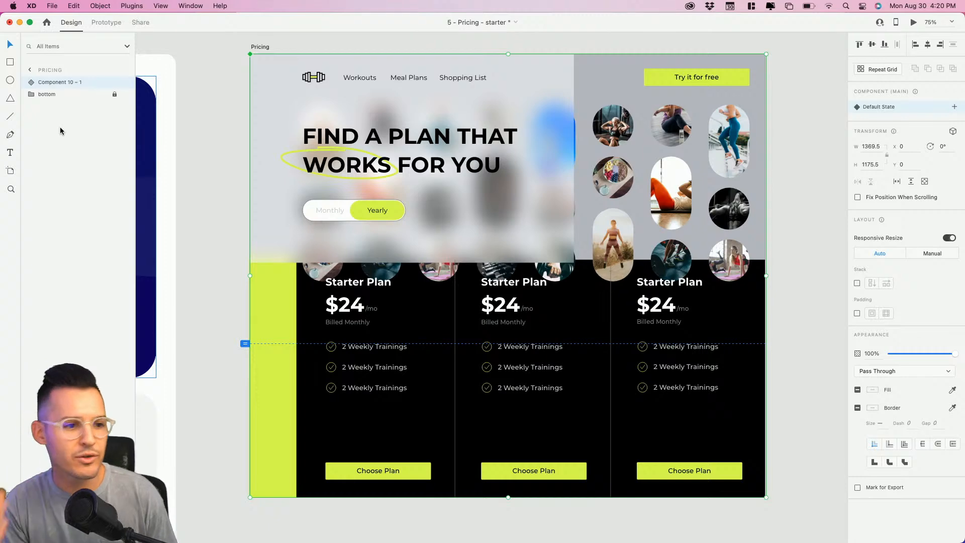
key("super+z")
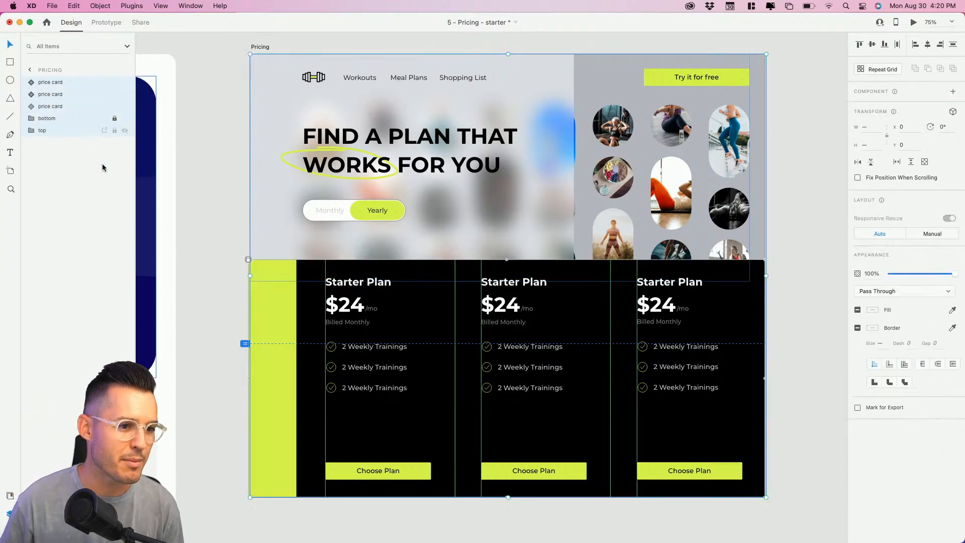
- Combine the three price cards and the unlocked bottom and top groups into one component named switcher
left_click(103, 167)
left_click(50, 130)
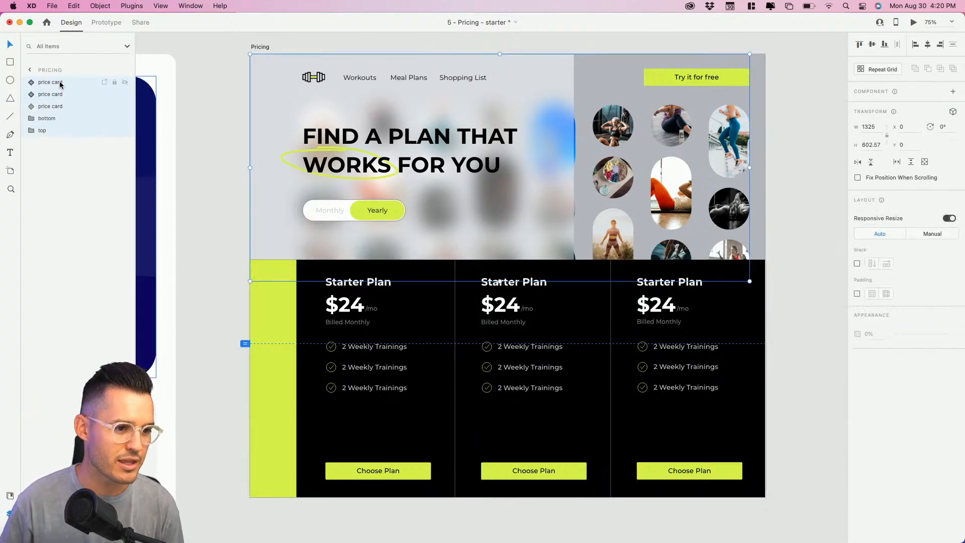
left_click(60, 84, "shift")
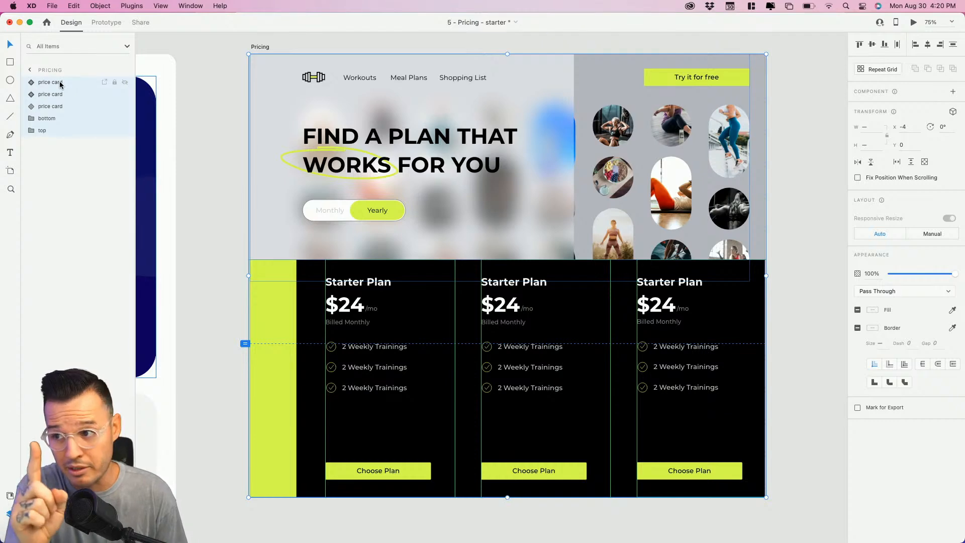
key("super+k")
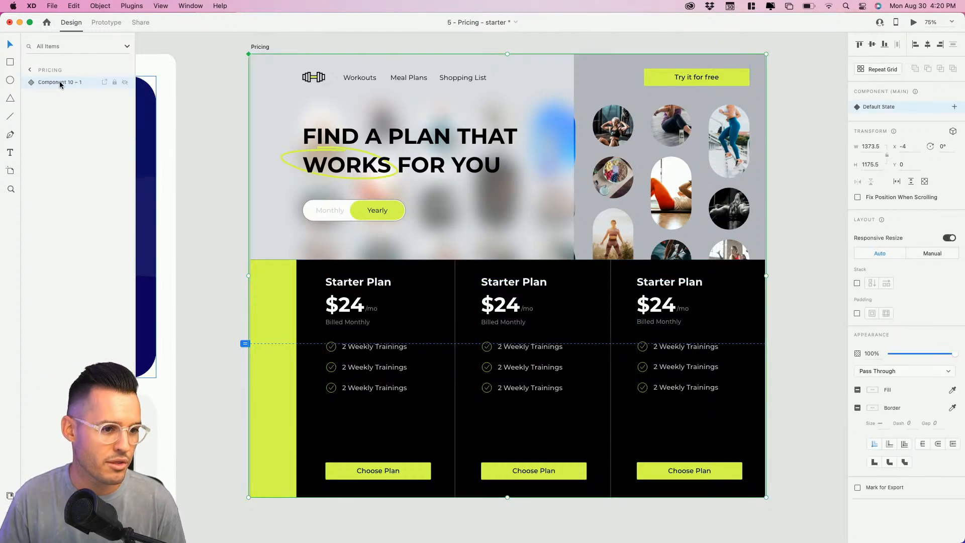
double_click(59, 82)
type("switcher")
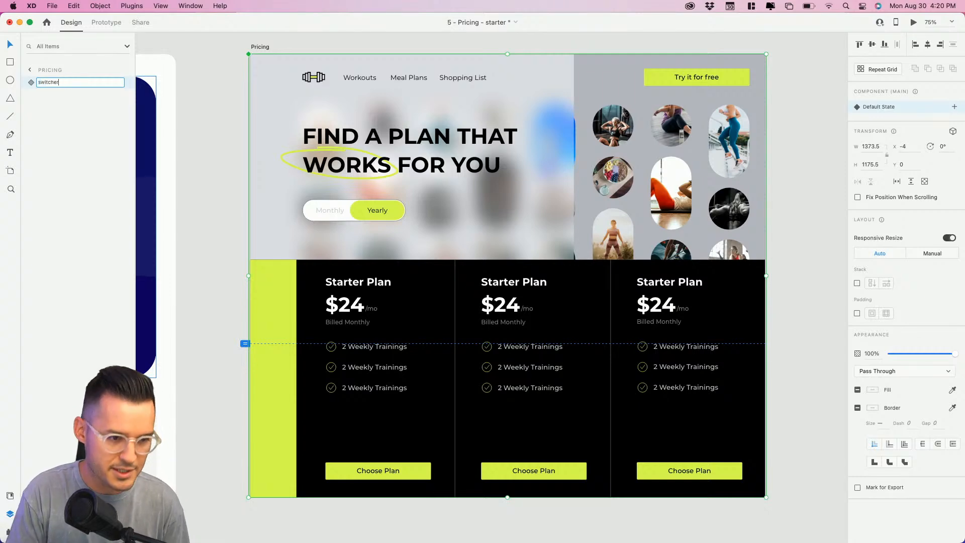
key("Return")
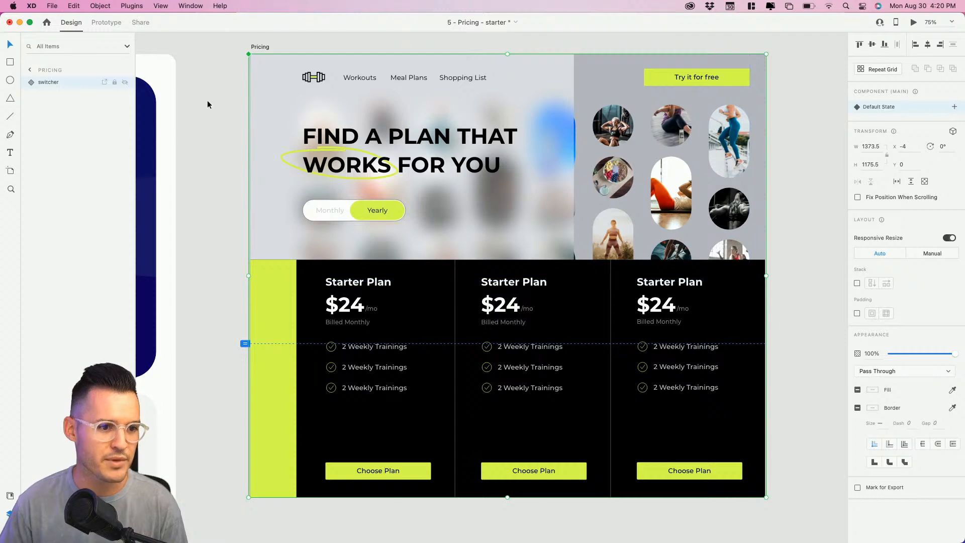
- Examine the interaction of the Monthly/Yearly toggle nested in the switcher's top group in prototype mode
key("ctrl+Tab")
double_click(376, 209)
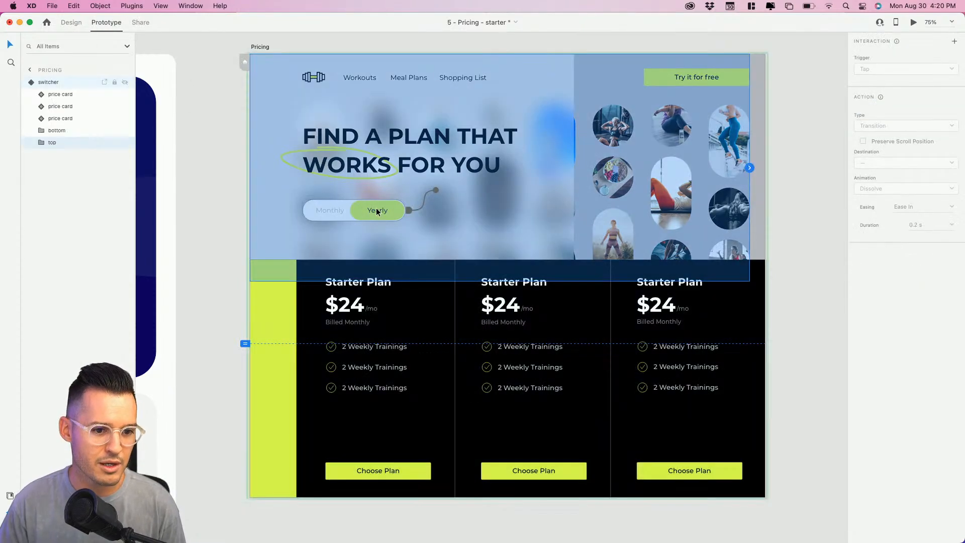
double_click(372, 210)
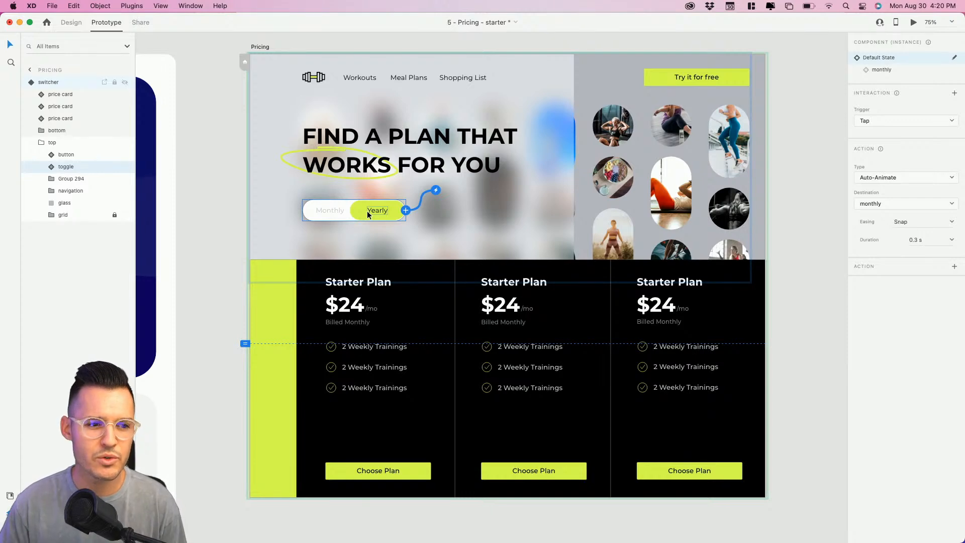
left_click(31, 82)
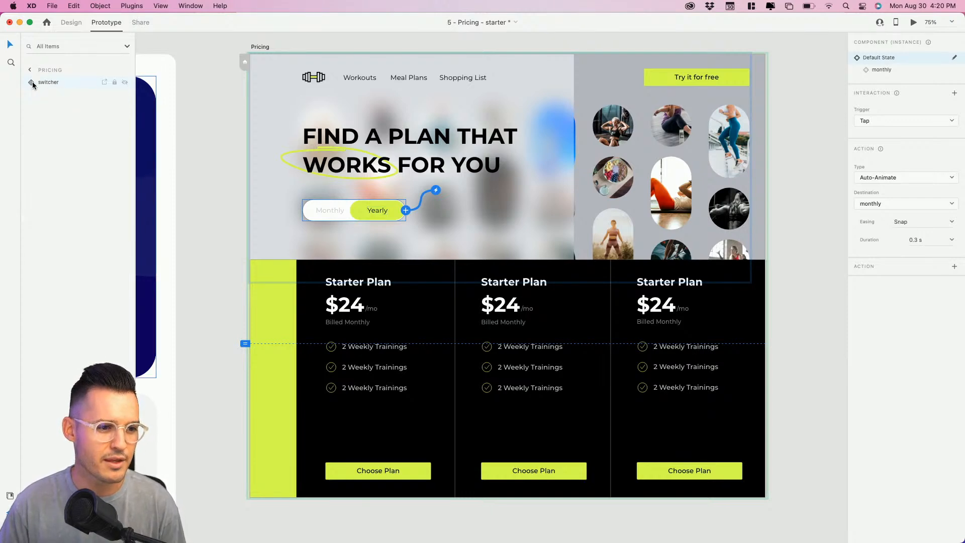
left_click(199, 106)
left_click(360, 191)
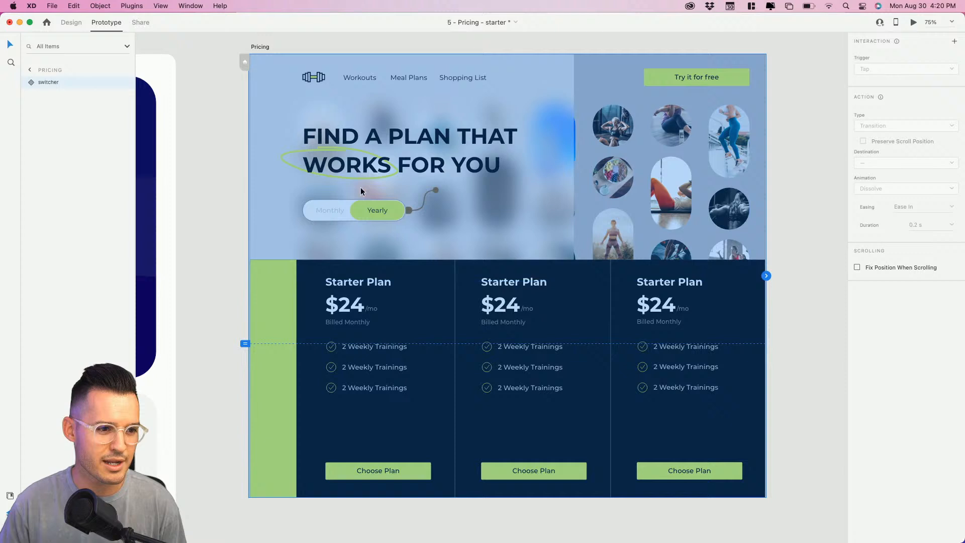
left_click(33, 84)
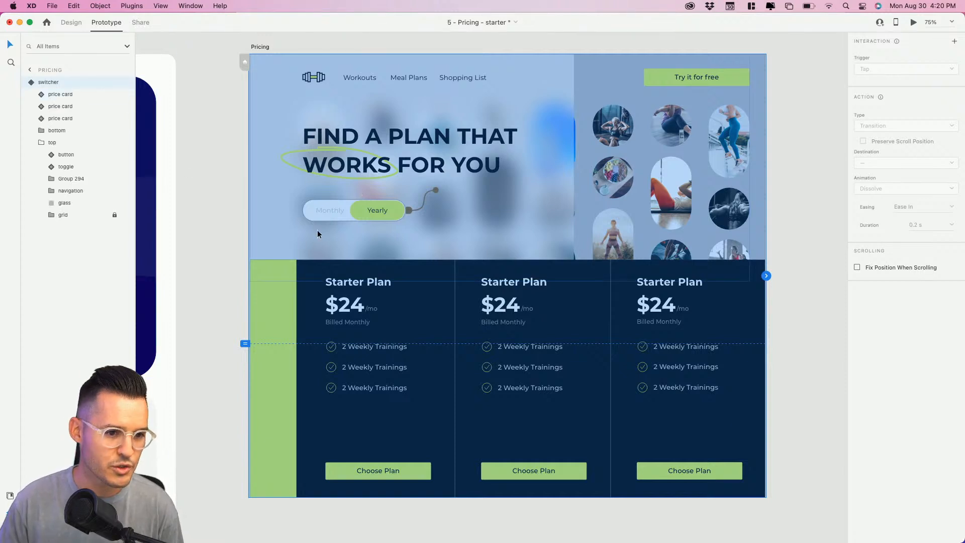
left_click(43, 142)
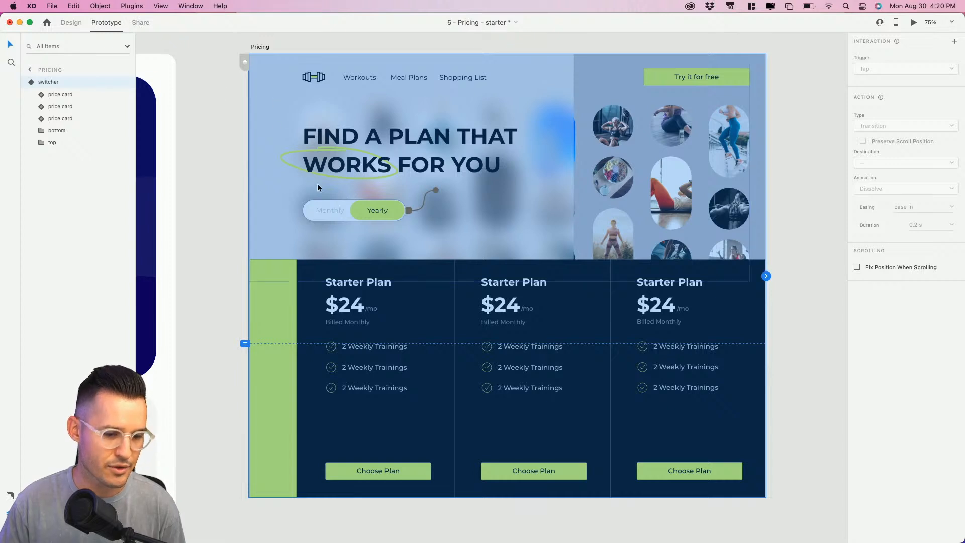
- Draw a rectangle about 300 by 86 over the Monthly/Yearly toggle and set its opacity to 0%
key("super+1")
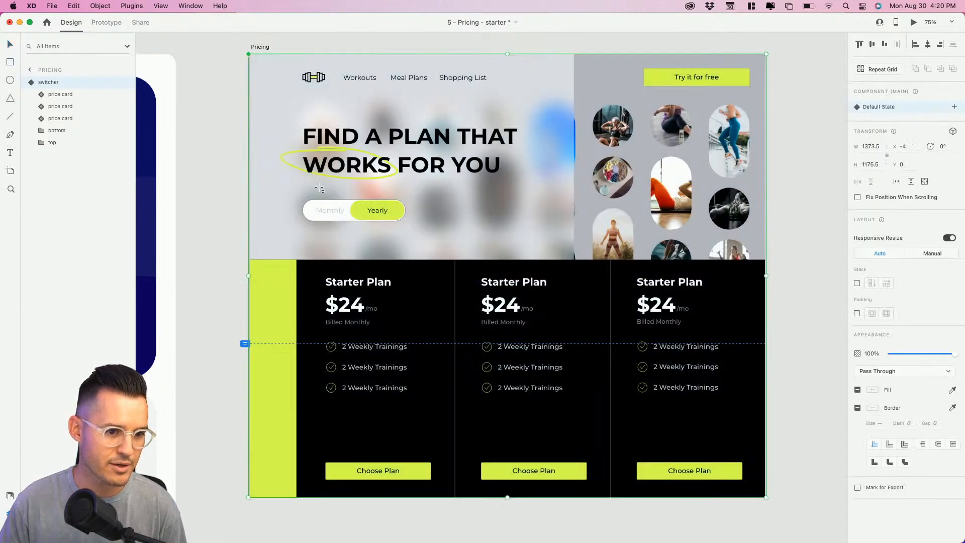
left_click_drag(299, 195, 412, 227)
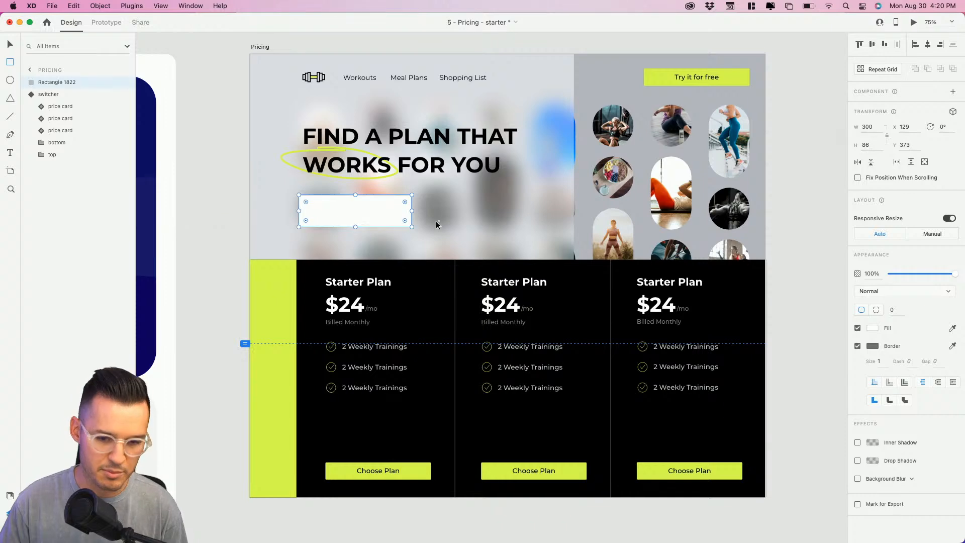
left_click_drag(954, 274, 890, 274)
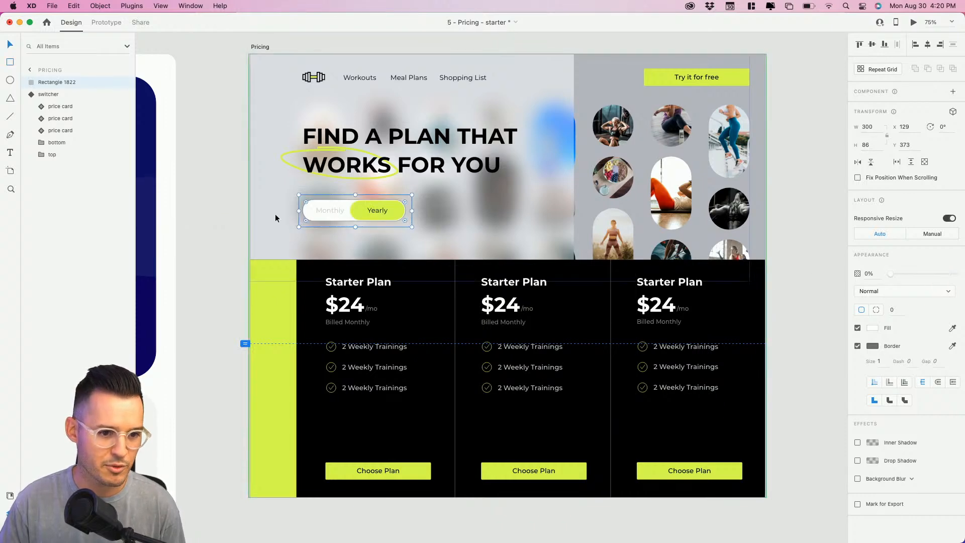
- Move the transparent rectangle into the switcher component, above the price cards in the layer order
mouse_move(50, 84)
left_mouse_down()
mouse_move(51, 108)
mouse_move(55, 95)
left_mouse_up()
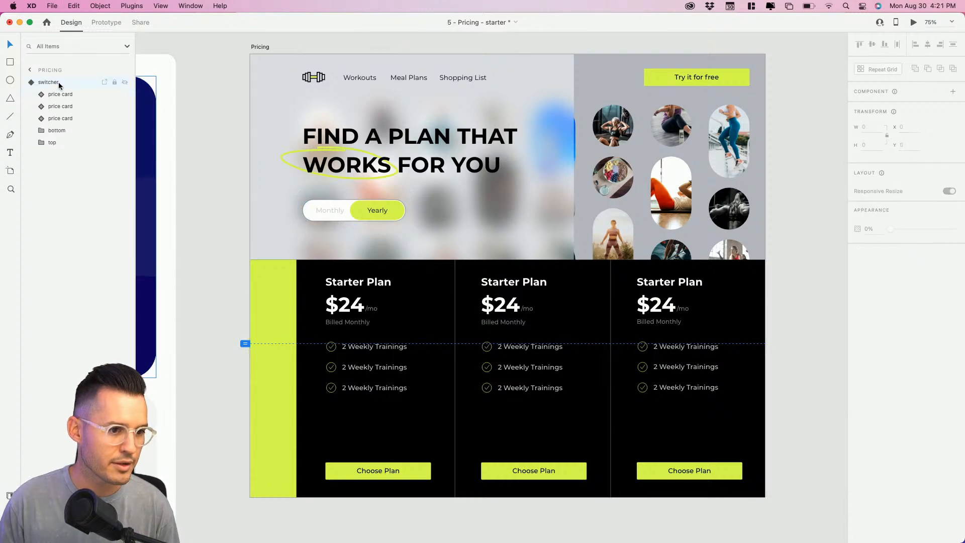
left_click(58, 82)
key("super+v")
key("super+z")
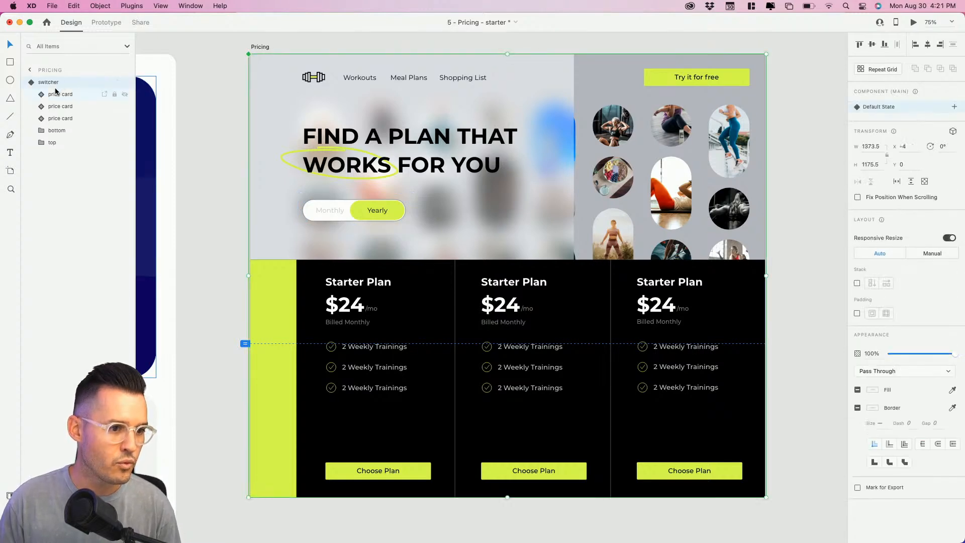
left_click(54, 94)
key("super+v")
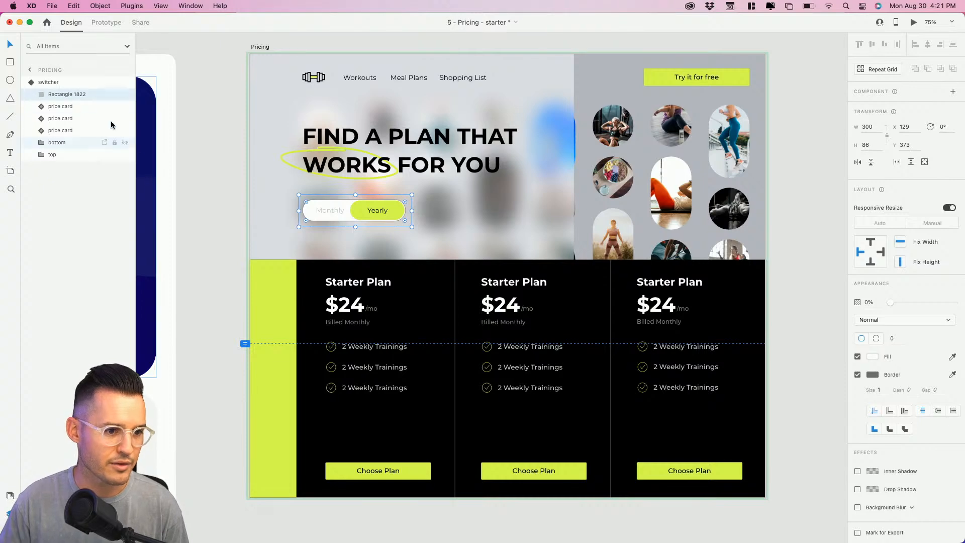
- Rename the transparent rectangle in the switcher component to trigger
double_click(64, 95)
type("trigge")
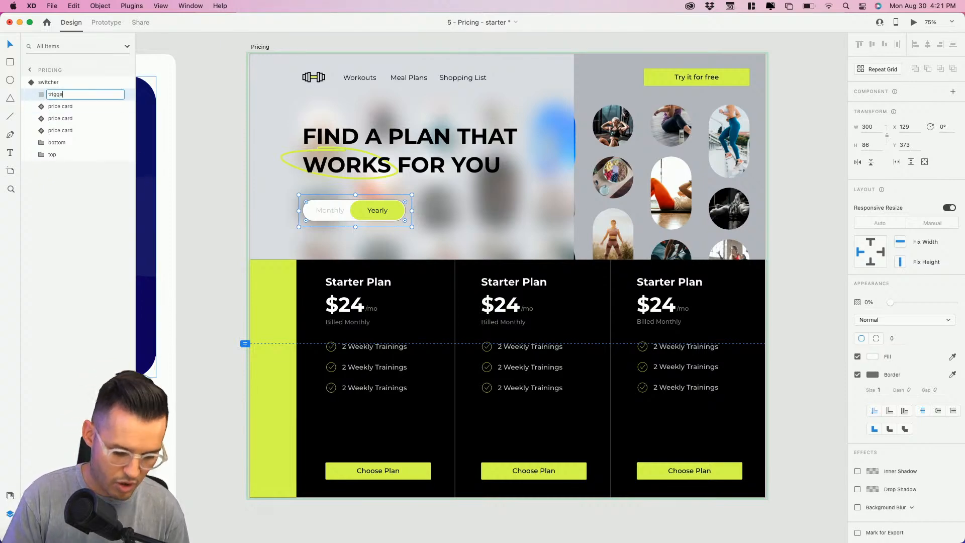
type("r")
key("Return")
- Inspect the interaction settings of the trigger rectangle over the toggle in prototype mode
left_click(32, 83)
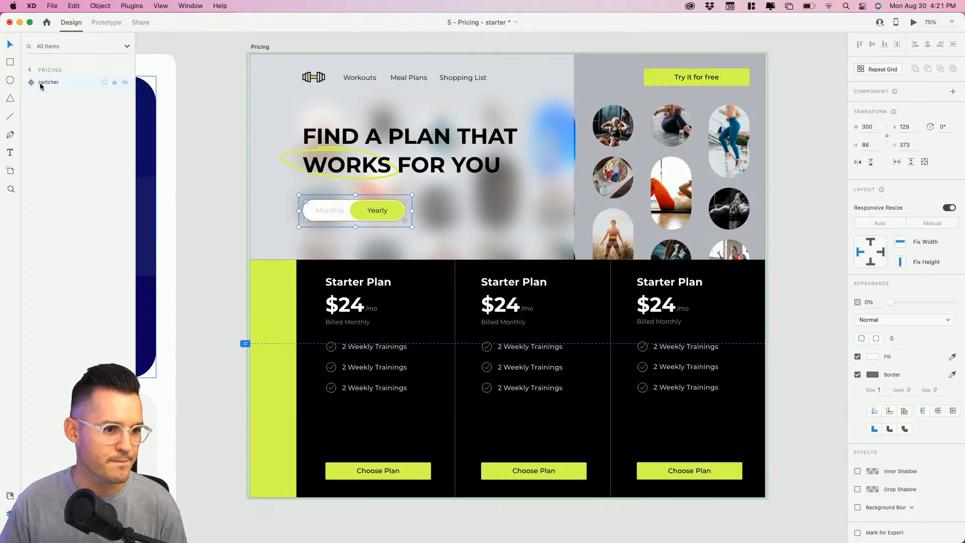
left_click(106, 23)
double_click(335, 207)
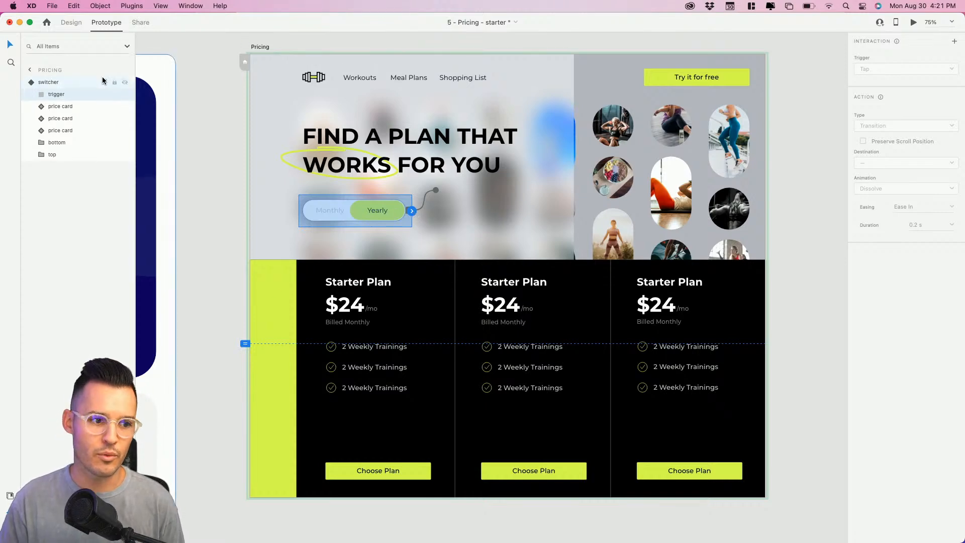
- Add a toggle state named monthly to the switcher component in design mode
left_click(62, 81)
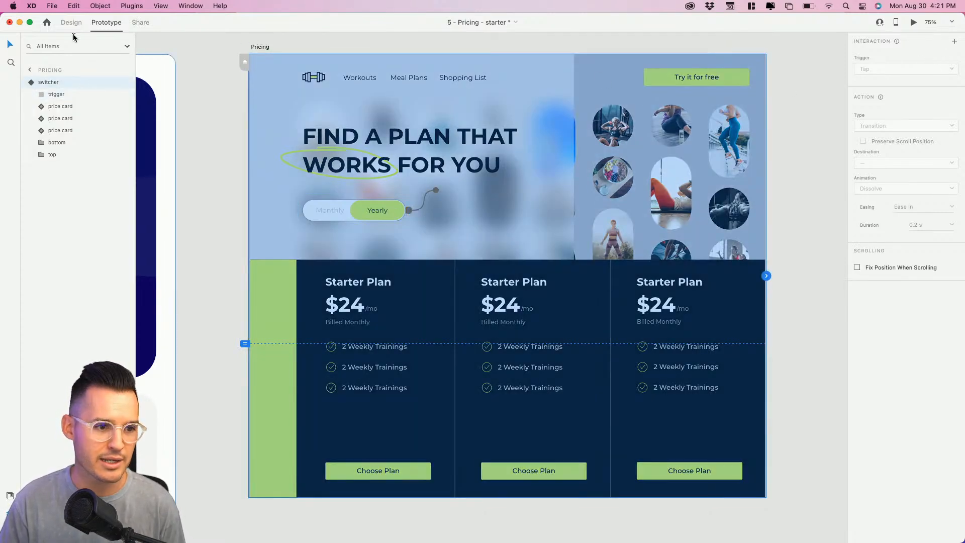
left_click(71, 23)
left_click(955, 107)
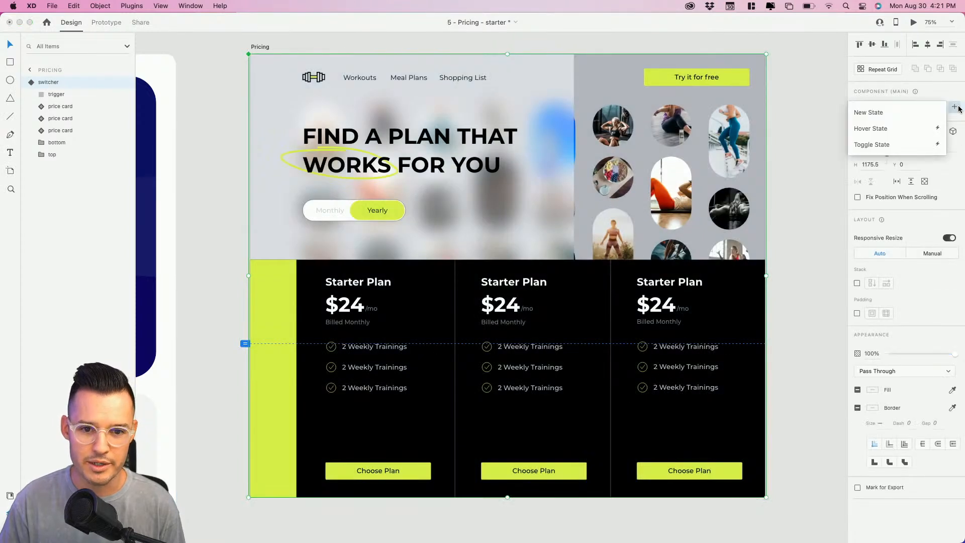
left_click(883, 146)
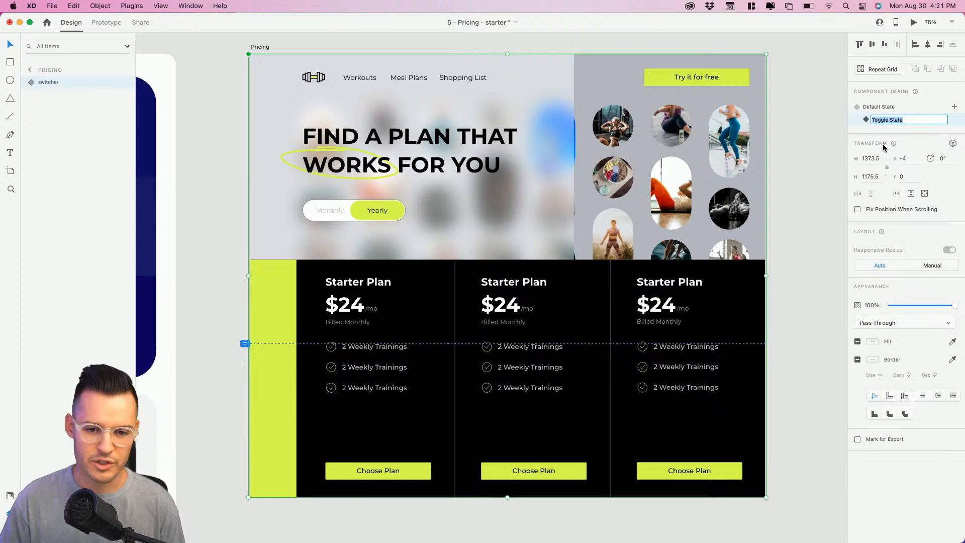
type("month")
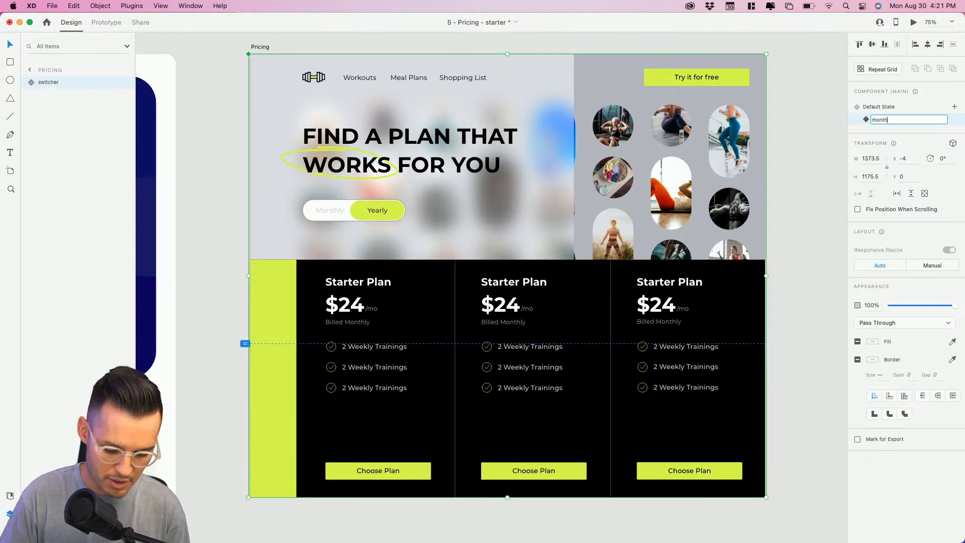
type("ly")
key("Return")
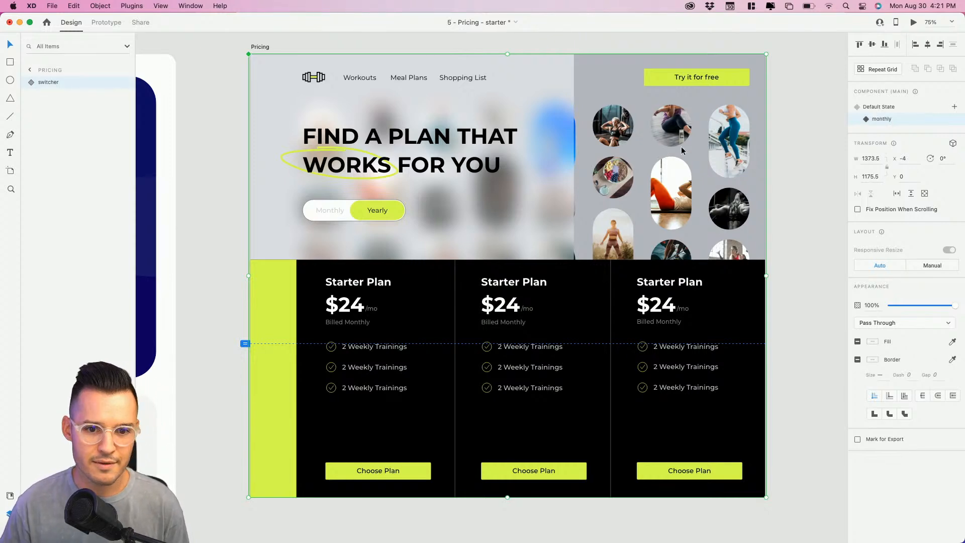
- Set the nested toggle to its monthly state within the switcher's monthly state
double_click(379, 212)
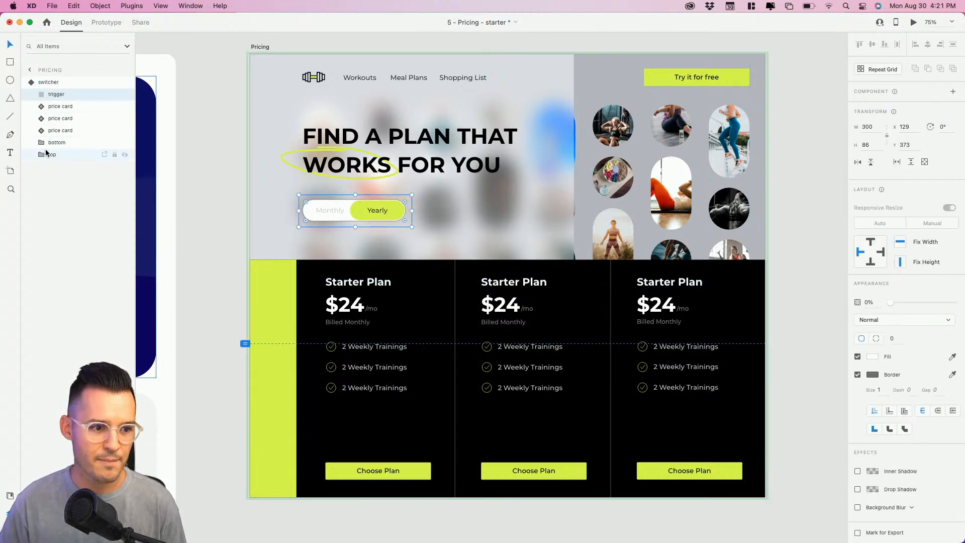
left_click(43, 154)
left_click(70, 179)
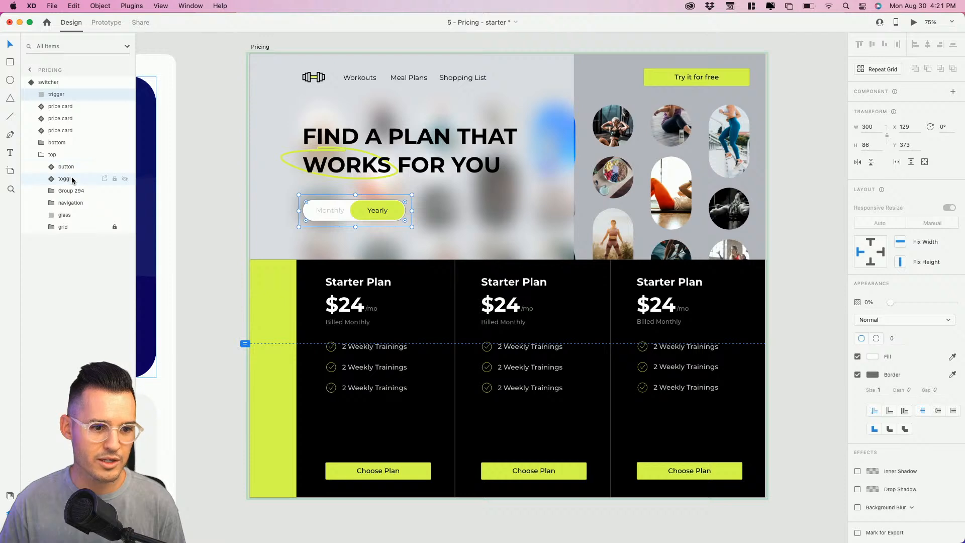
left_click(908, 123)
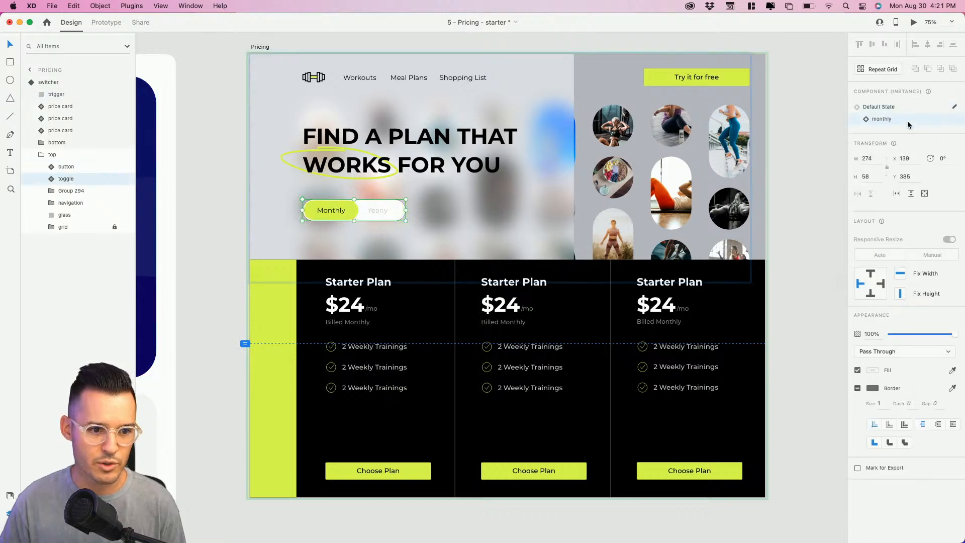
- Switch all three price cards to their Default State within the switcher's monthly state
left_click(402, 299)
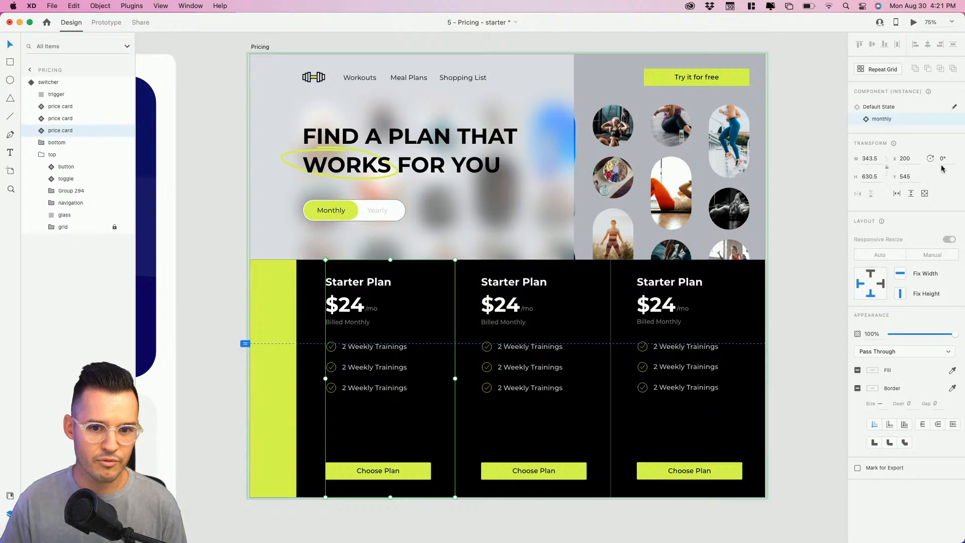
left_click(886, 107)
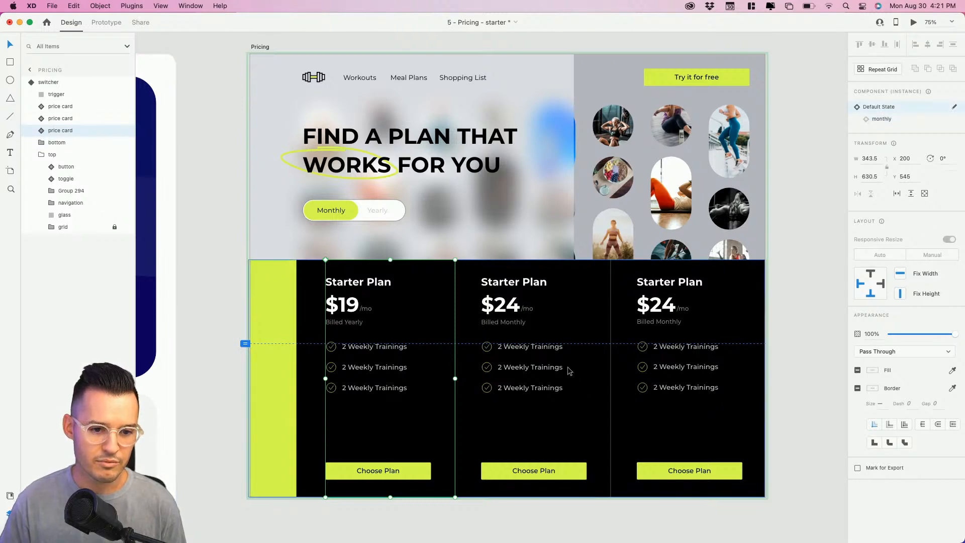
left_click(542, 308)
left_click(878, 108)
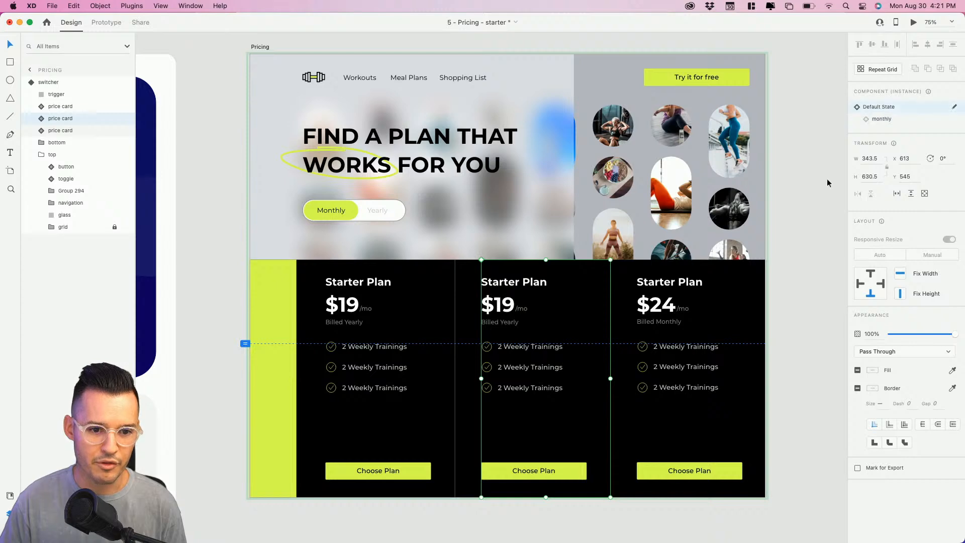
left_click(677, 305)
left_click(883, 107)
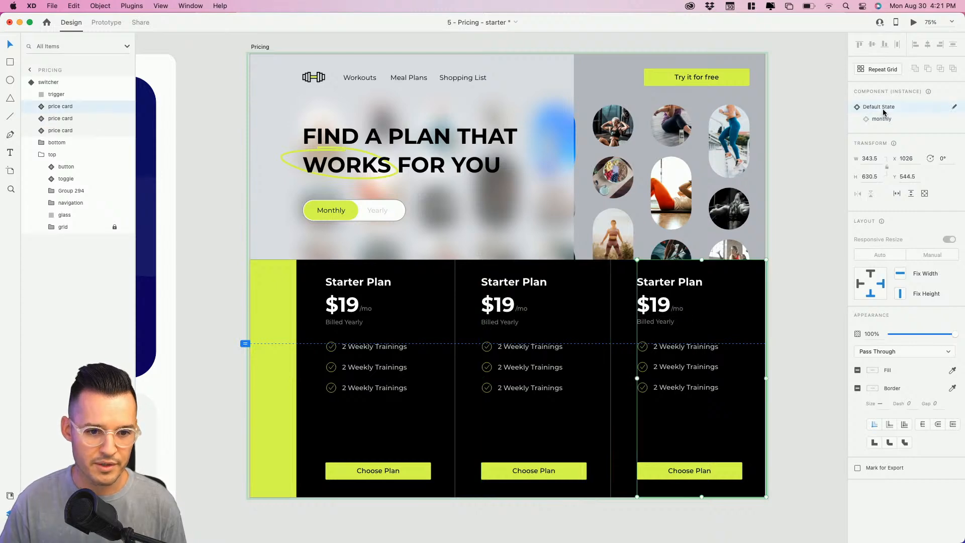
- Set the toggle trigger's tap Auto-Animate destination to Default State within the switcher's monthly state in prototype mode
left_click(44, 83)
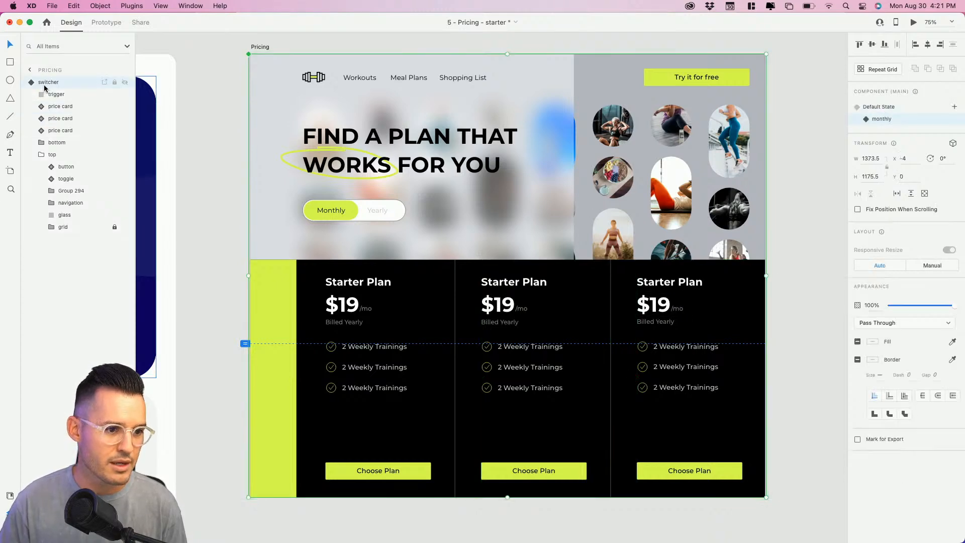
left_click(103, 22)
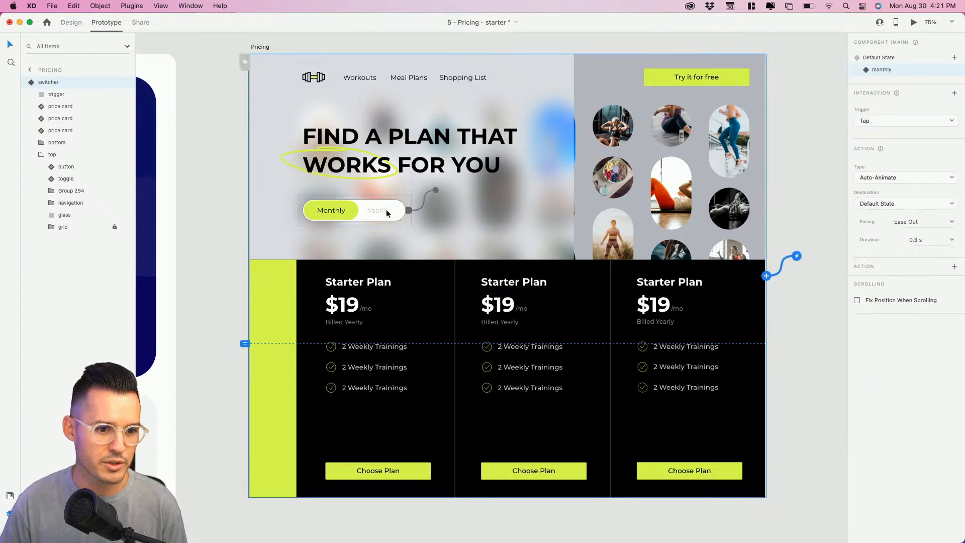
double_click(358, 212)
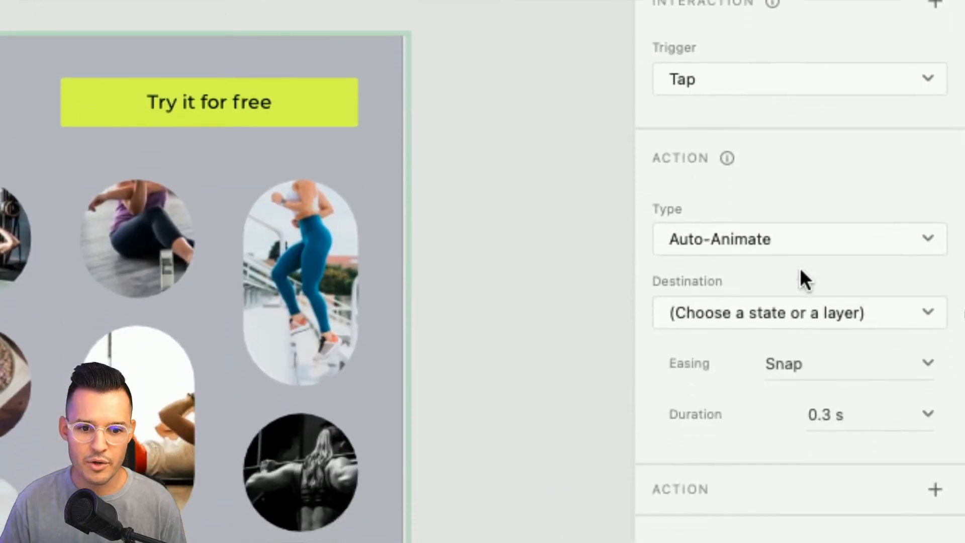
left_click(801, 430)
left_click(810, 302)
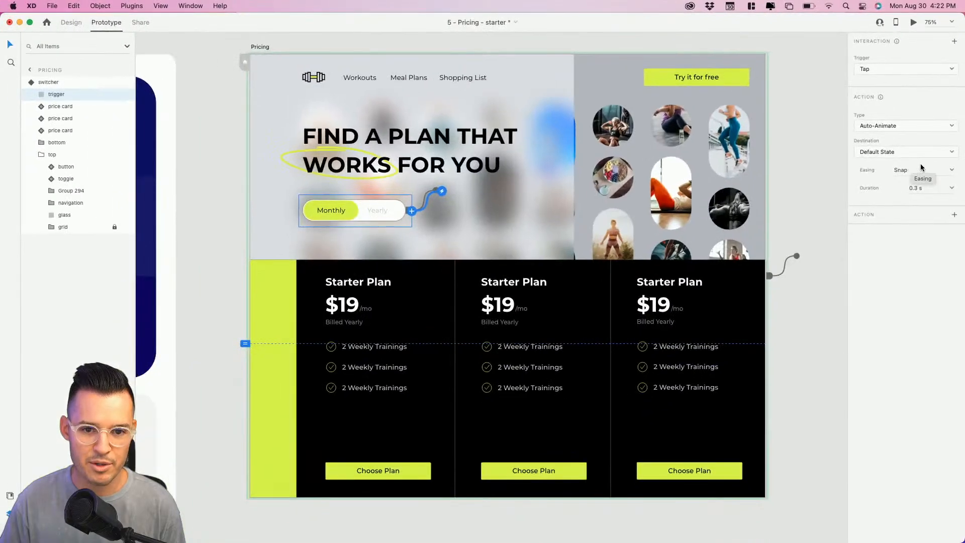
- Set the toggle trigger's tap Auto-Animate destination to monthly within the switcher's Default State
left_click(262, 45)
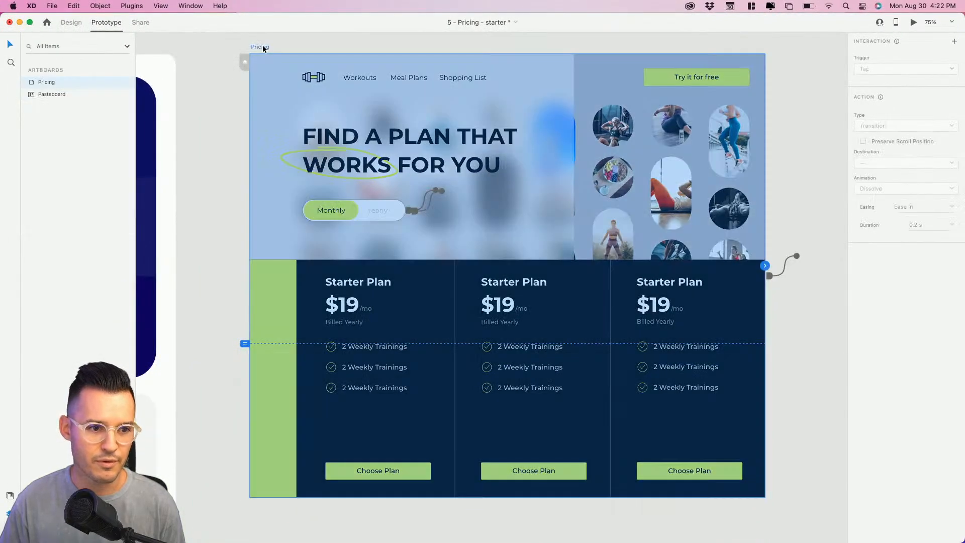
left_click(331, 107)
left_click(893, 59)
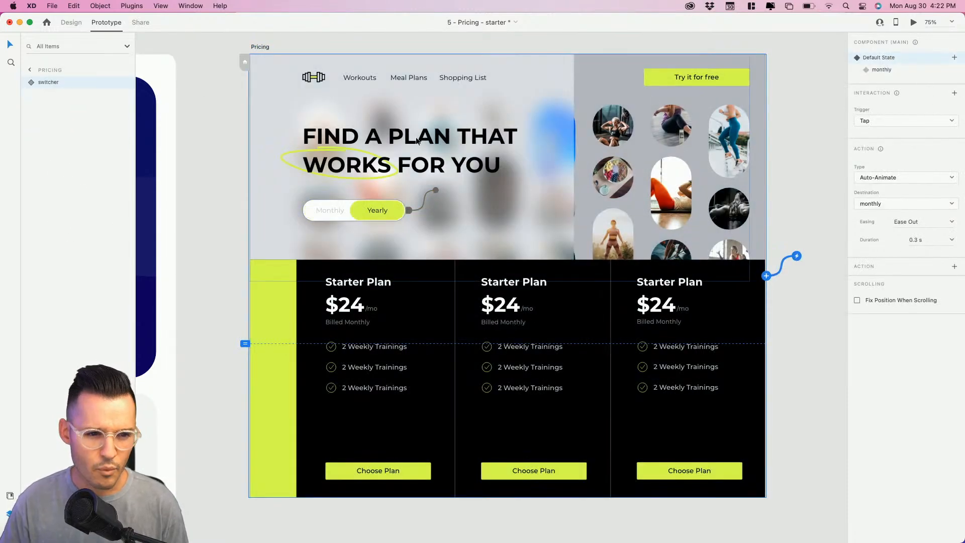
double_click(342, 210)
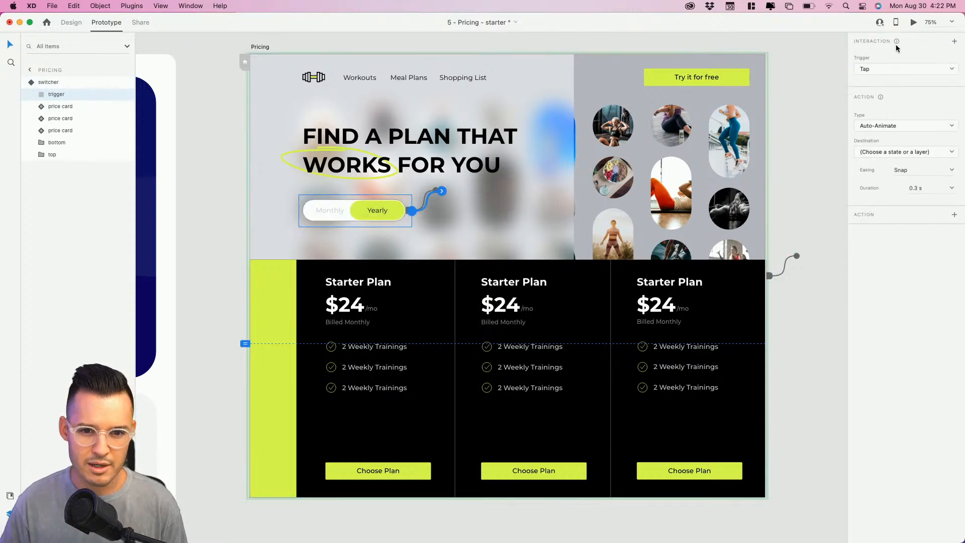
left_click(903, 155)
left_click(897, 168)
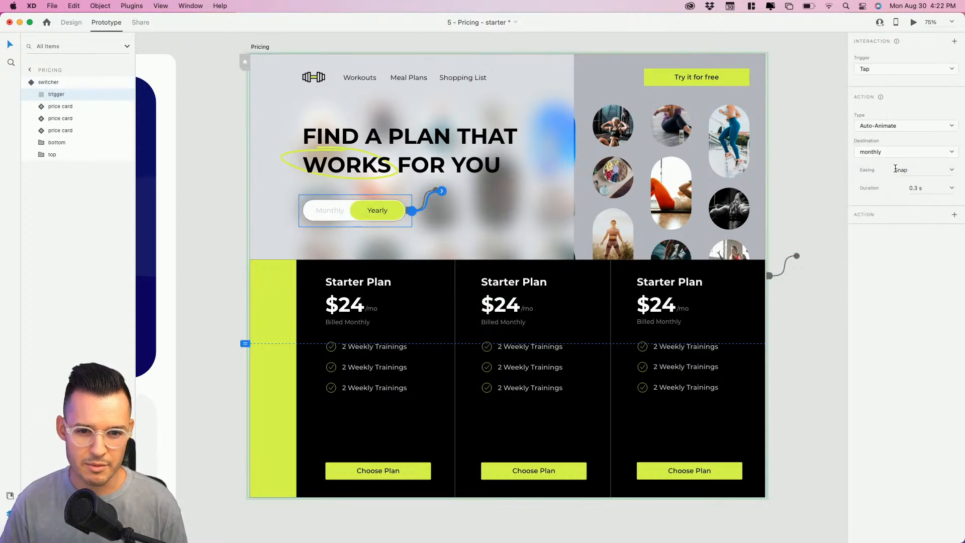
- Preview the Pricing artboard and test the toggle while viewing the price cards
left_click(262, 49)
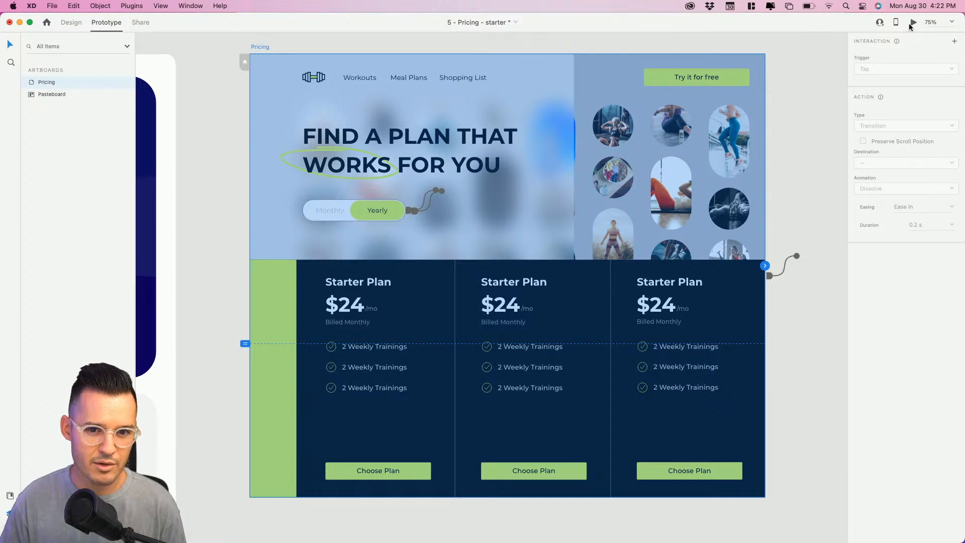
left_click(913, 22)
left_click(409, 284)
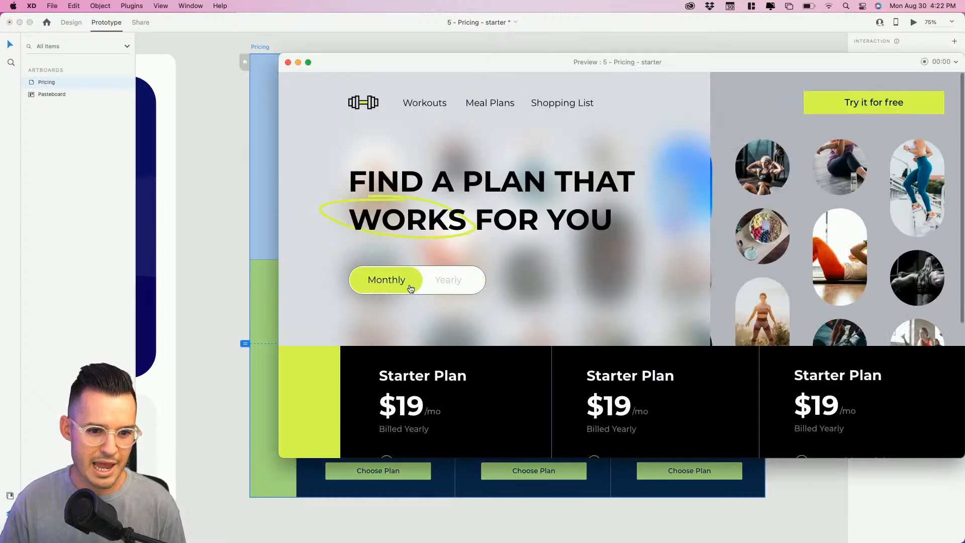
left_click(409, 284)
scroll(410, 288, "down", 1)
scroll(410, 288, "down", 3)
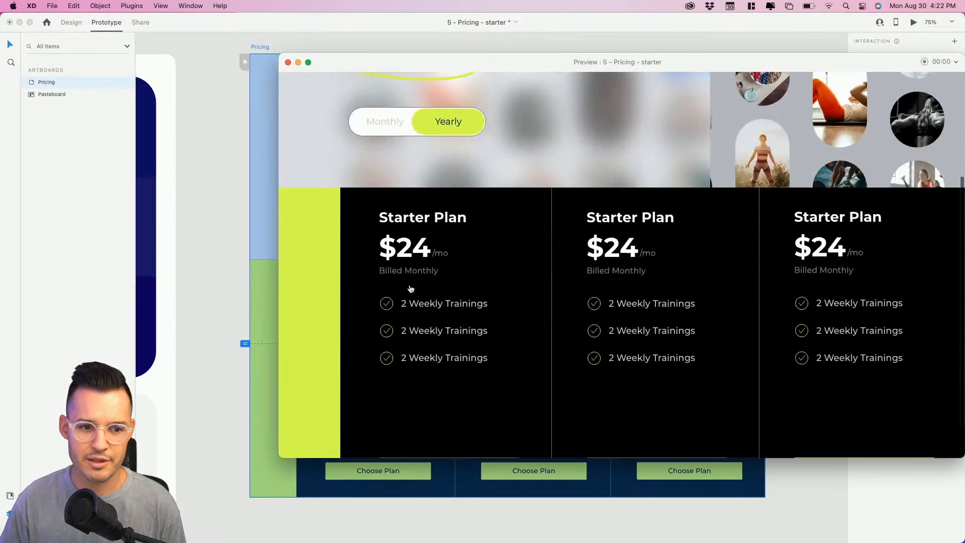
left_click(412, 126)
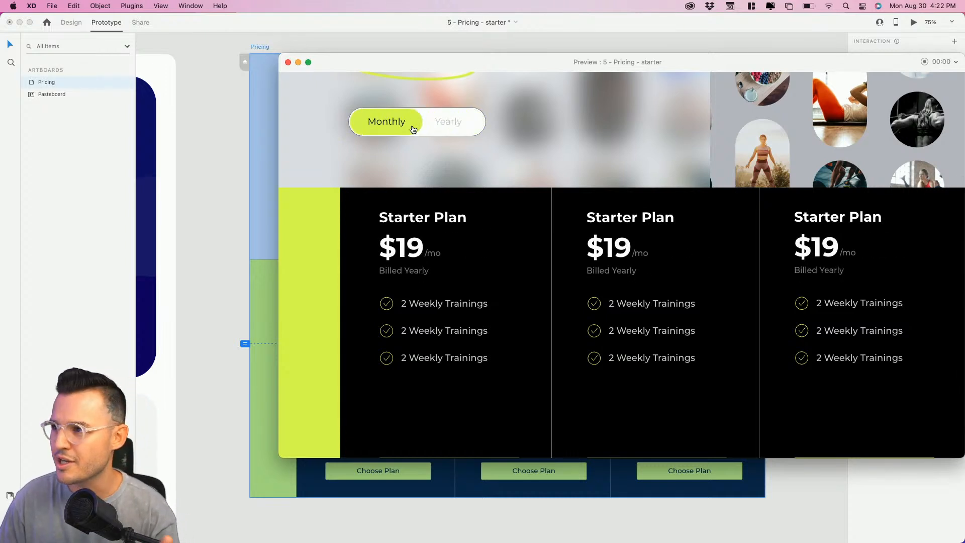
- Reposition the preview window and switch the toggle repeatedly to check the price animation
left_click_drag(495, 67, 364, 56)
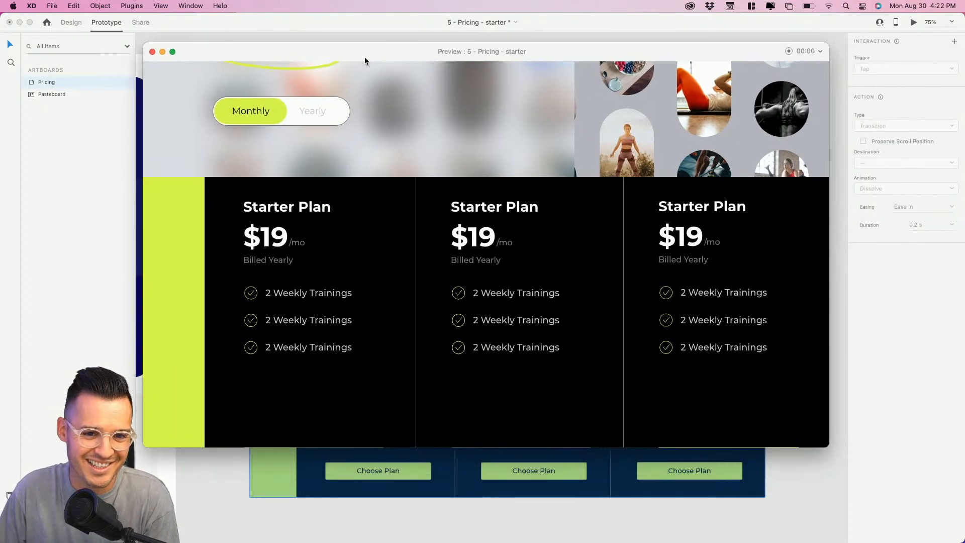
left_click(289, 118)
left_click(287, 117)
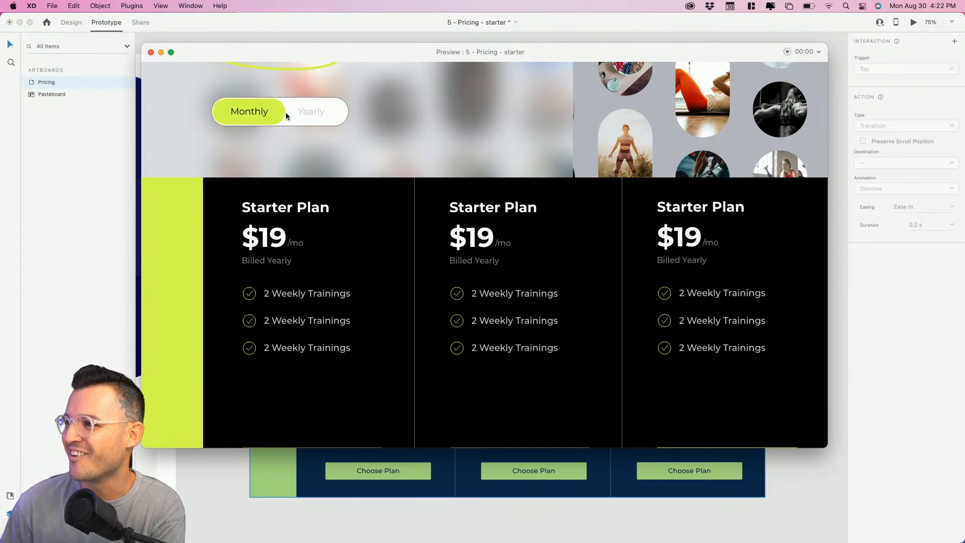
left_click(286, 115)
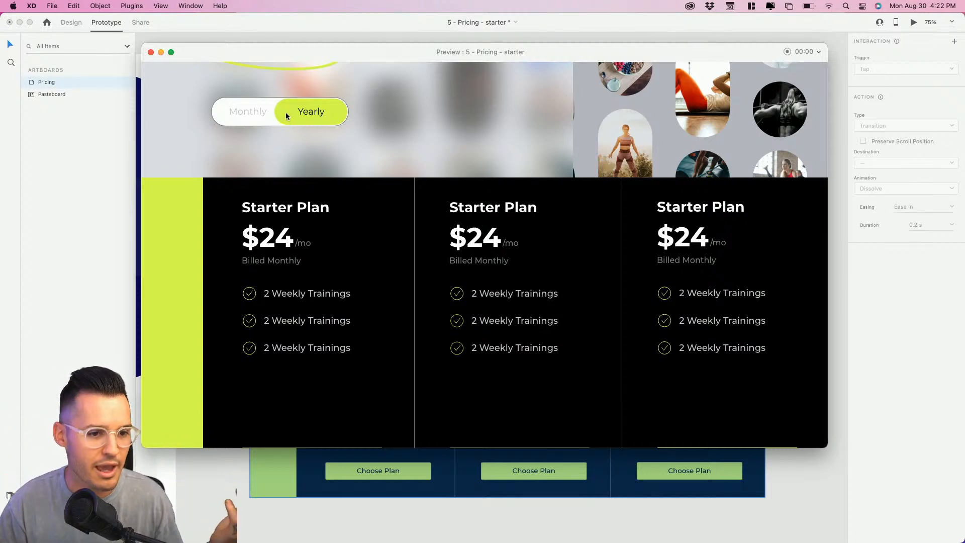
left_click(285, 112)
left_click(286, 113)
left_click(285, 114)
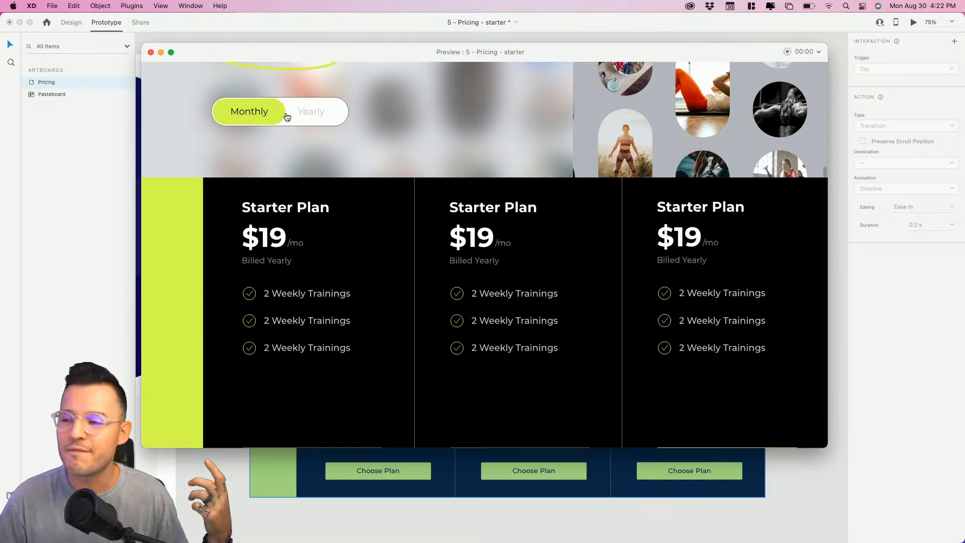
- Review the whole previewed page while switching between monthly and yearly, and close the preview
scroll(287, 117, "up", 5)
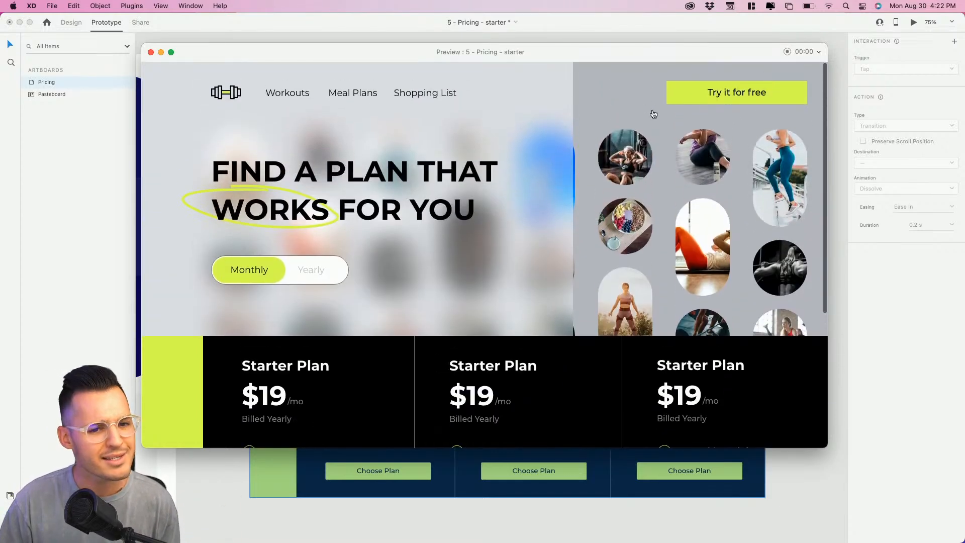
scroll(375, 204, "down", 5)
left_click(290, 143)
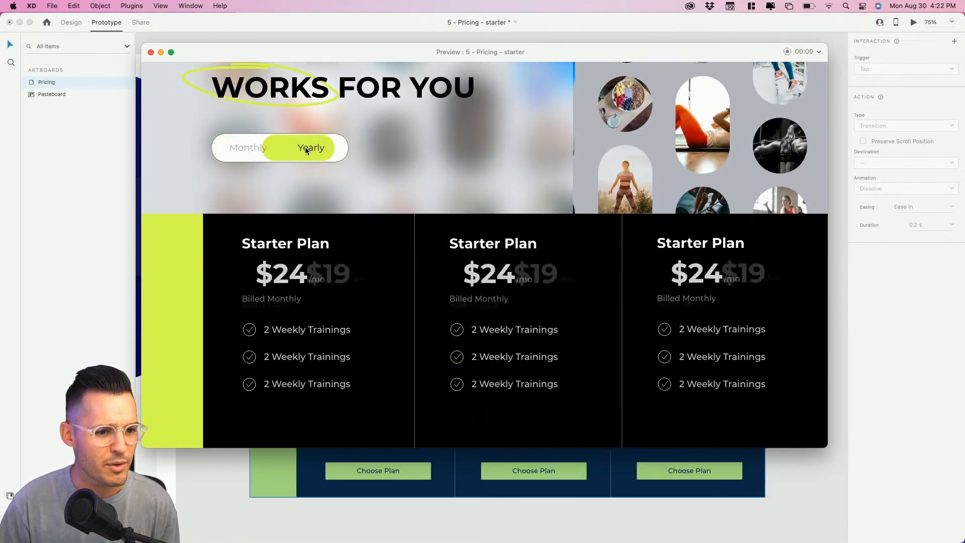
scroll(573, 291, "down", 3)
left_click(282, 96)
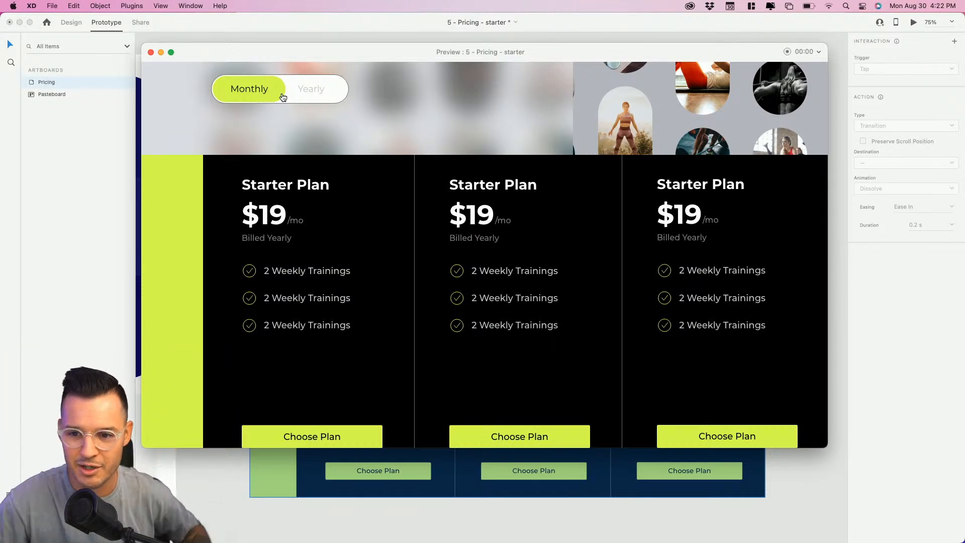
left_click(280, 97)
left_click(280, 97)
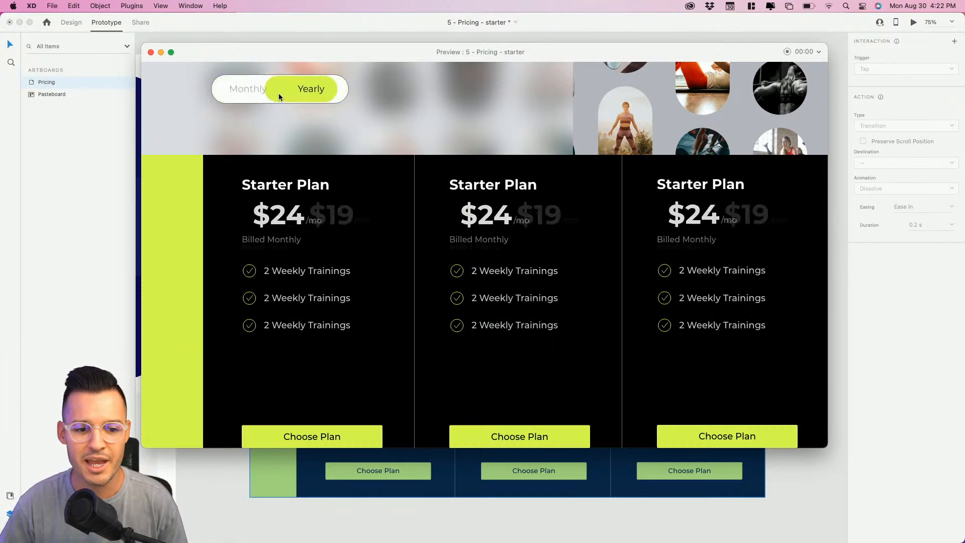
left_click(279, 97)
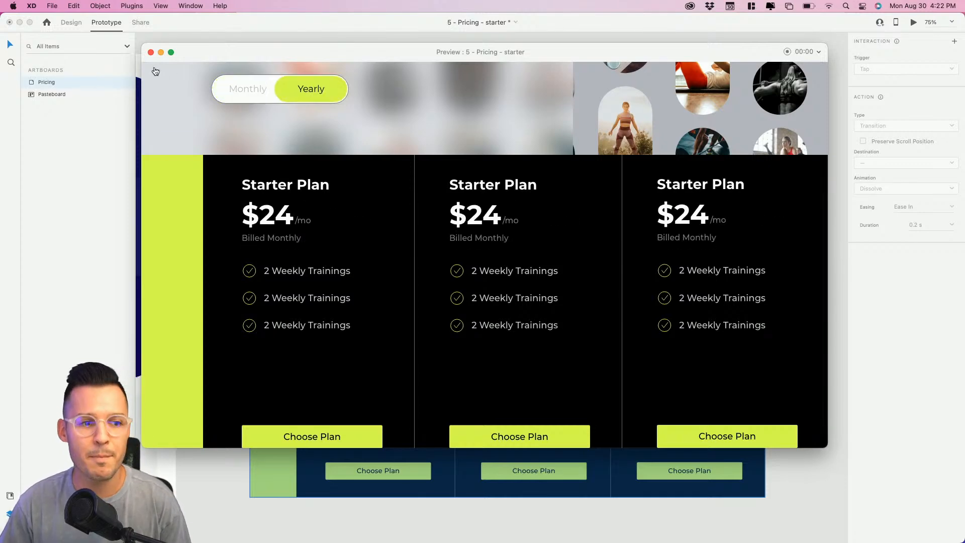
left_click(151, 53)
left_click(216, 171)
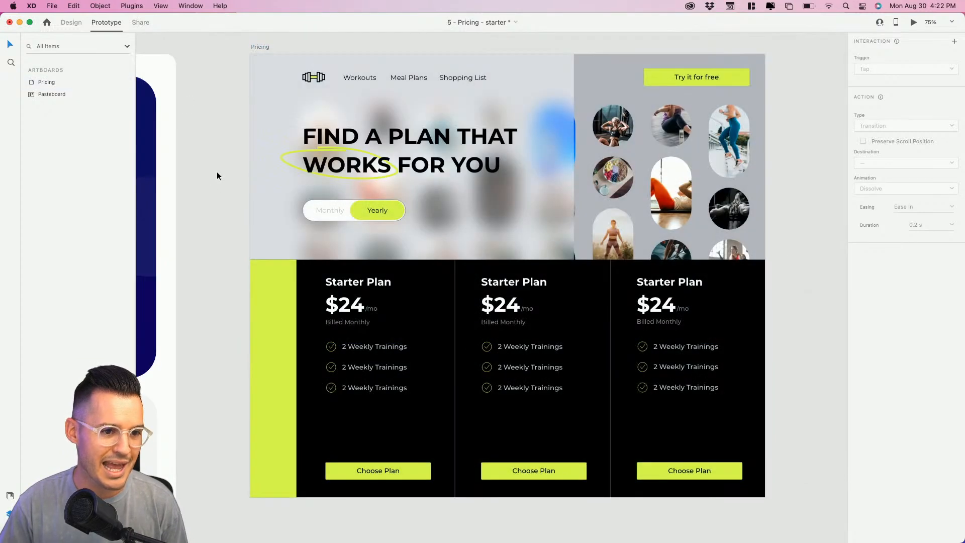
- Set the Choose Plan buttons in the first and third price cards to their Default State in design mode
left_click(70, 22)
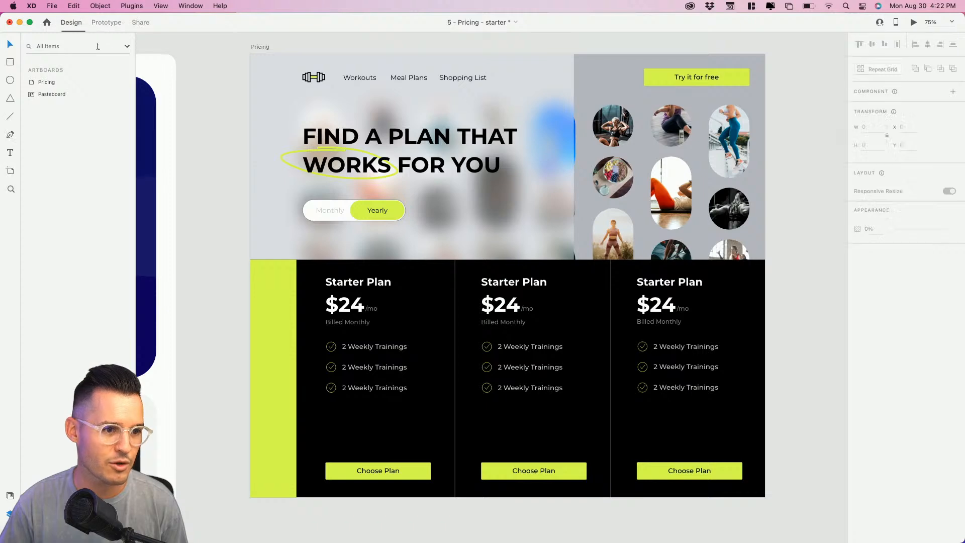
scroll(409, 368, "down", 5)
double_click(396, 333)
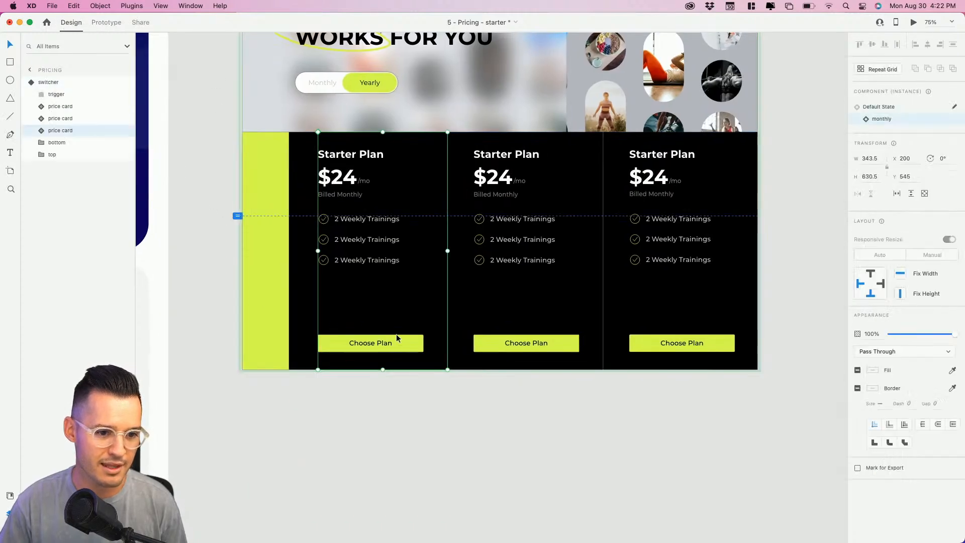
double_click(392, 341)
left_click(878, 107)
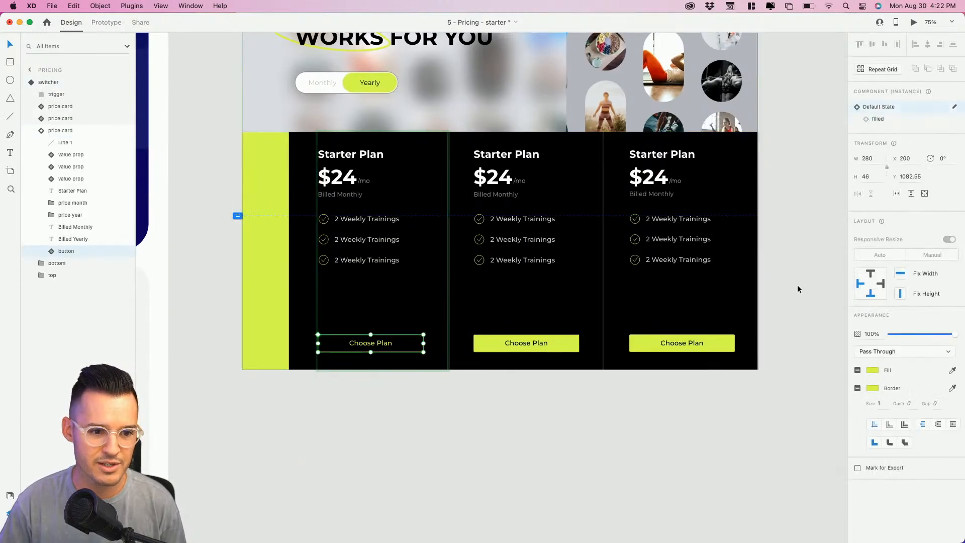
double_click(707, 336)
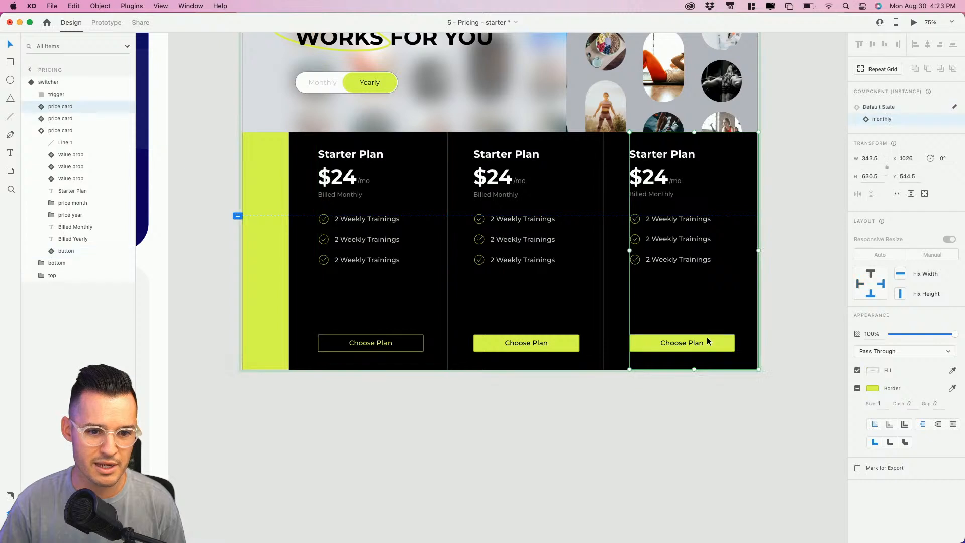
left_click(877, 107)
- Change the middle price card's button label to "Best Price"
double_click(522, 341)
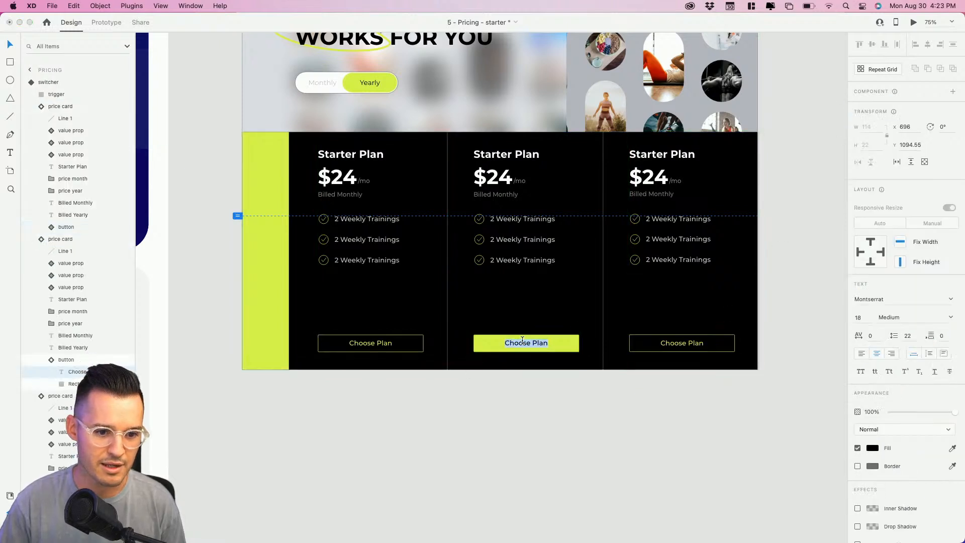
type("Best Price")
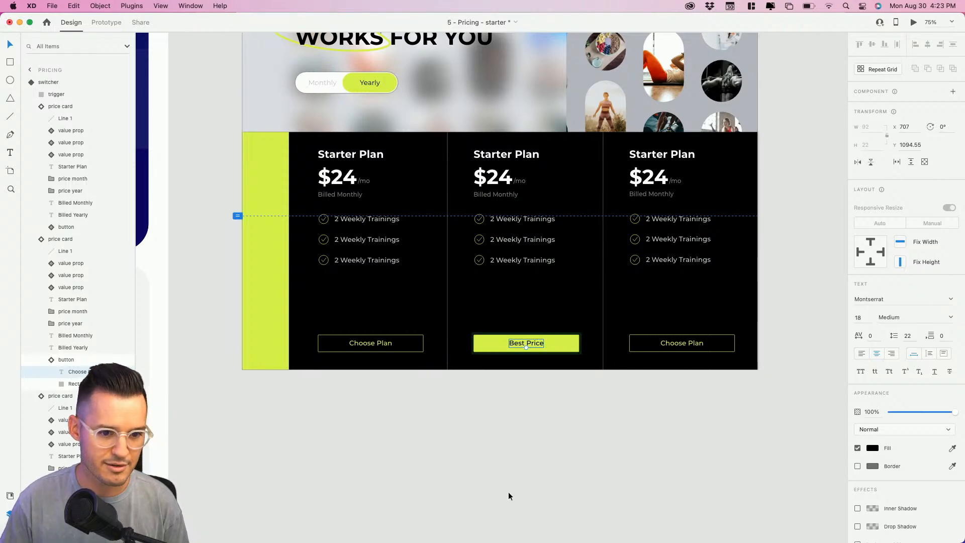
key("Escape")
- Preview the Pricing artboard with the updated buttons, test the toggle in both directions, and close the preview
scroll(570, 515, "up", 4)
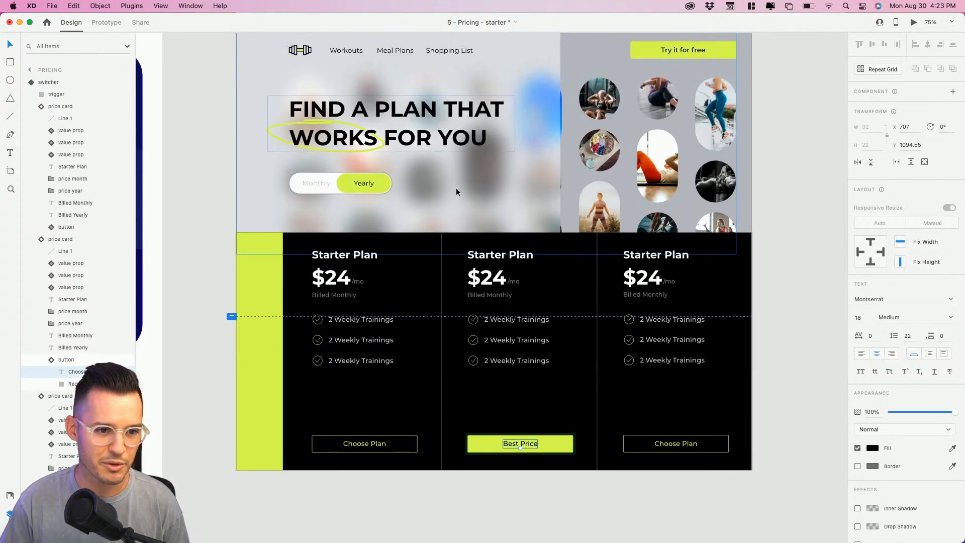
scroll(205, 60, "up", 2)
left_click(241, 97)
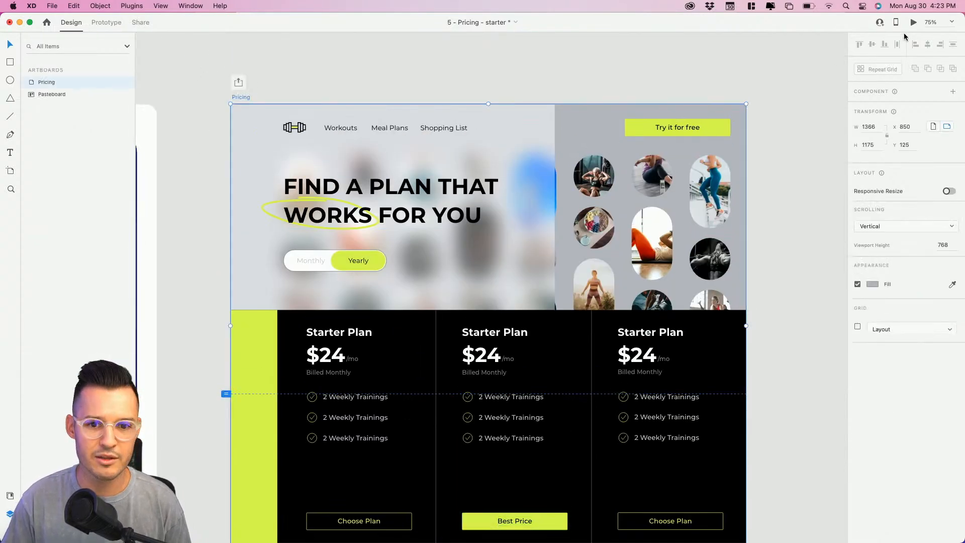
left_click(914, 23)
scroll(513, 307, "down", 10)
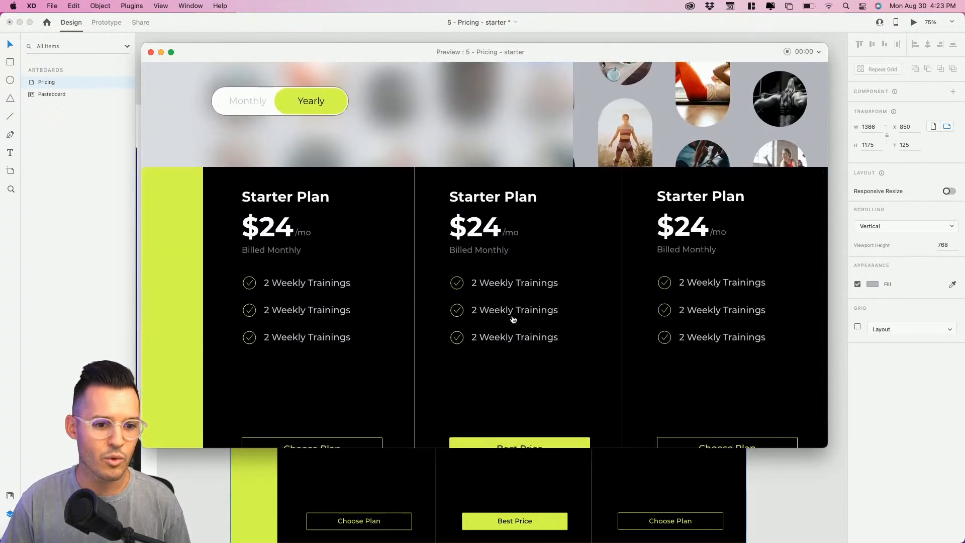
scroll(512, 318, "up", 5)
left_click(279, 162)
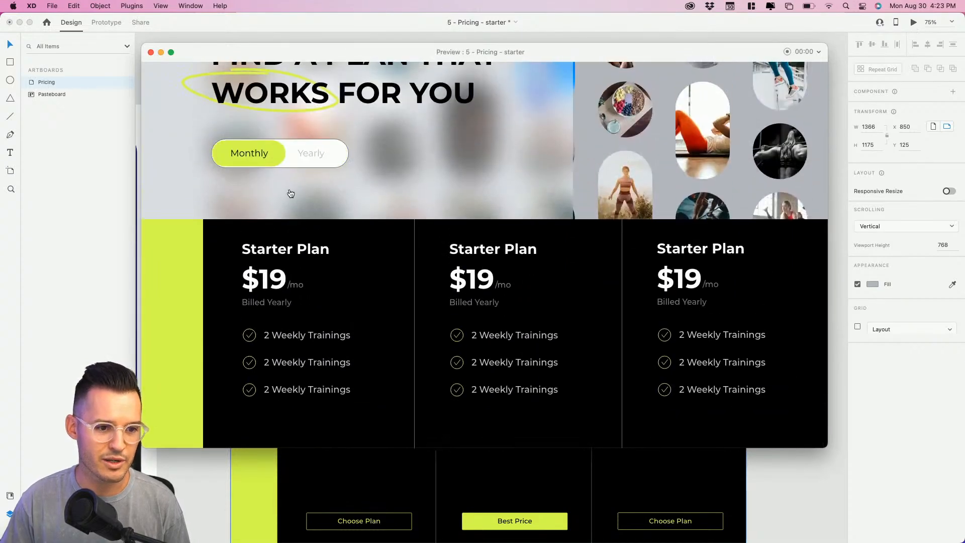
left_click(286, 156)
left_click(288, 156)
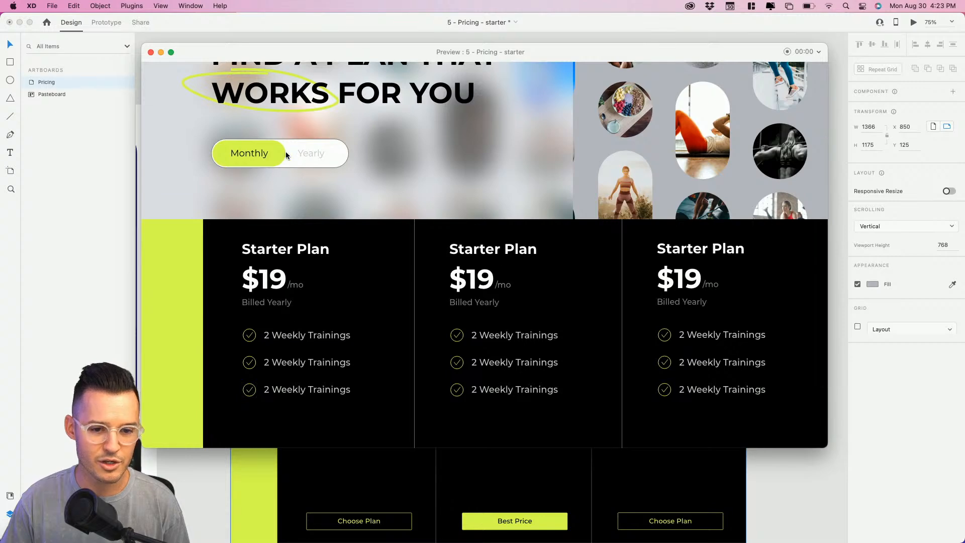
left_click(295, 155)
left_click(150, 52)
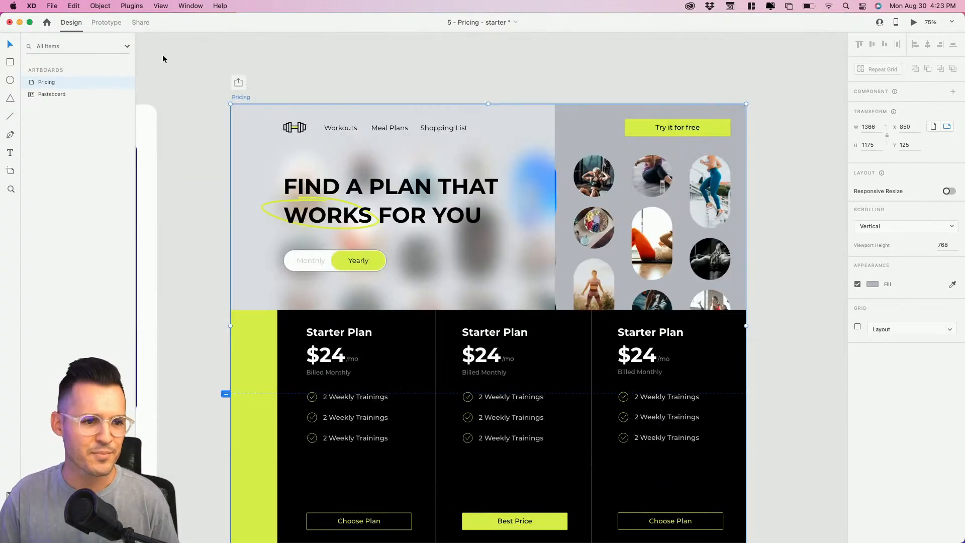
- Switch to Chrome to view the Adobe XD challenge channel on Discord
key("ctrl+Left")
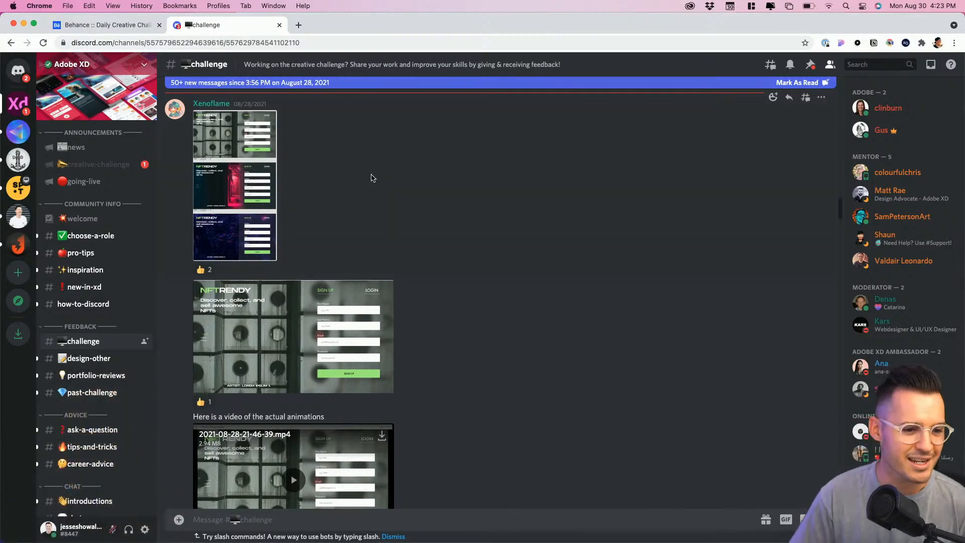
- Find the Checkout_challenge_N3.mp4 submission in the challenge channel, watch it full screen, replay it, and exit full screen
scroll(557, 296, "down", 15)
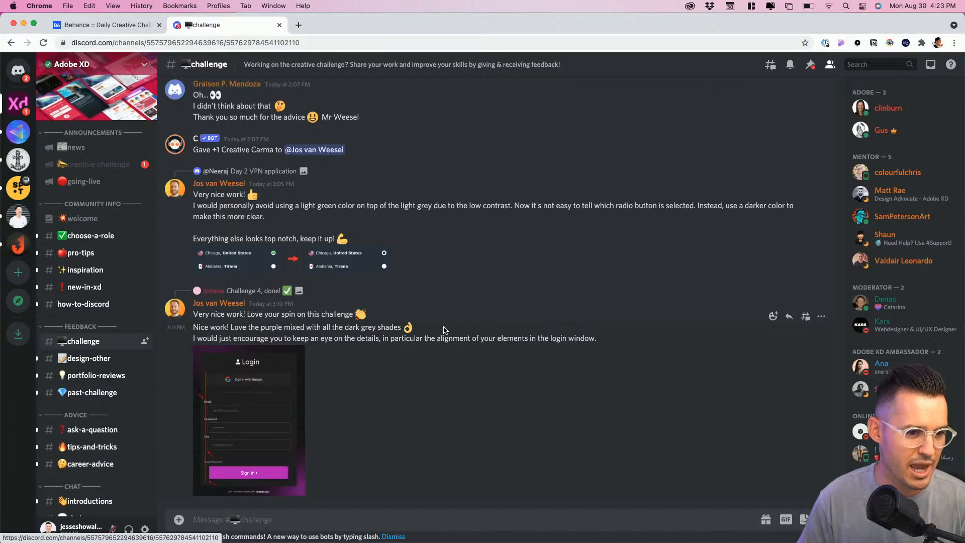
scroll(444, 330, "up", 15)
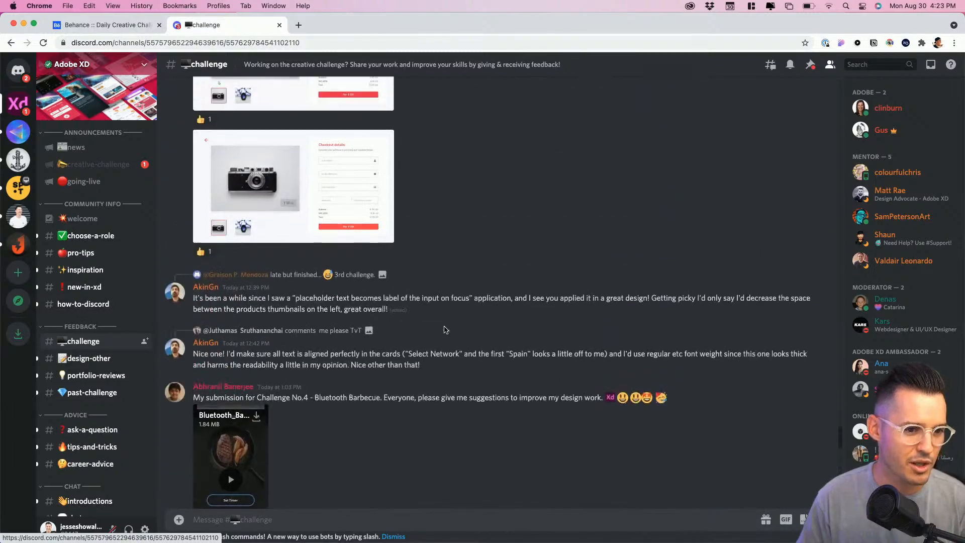
scroll(443, 329, "up", 3)
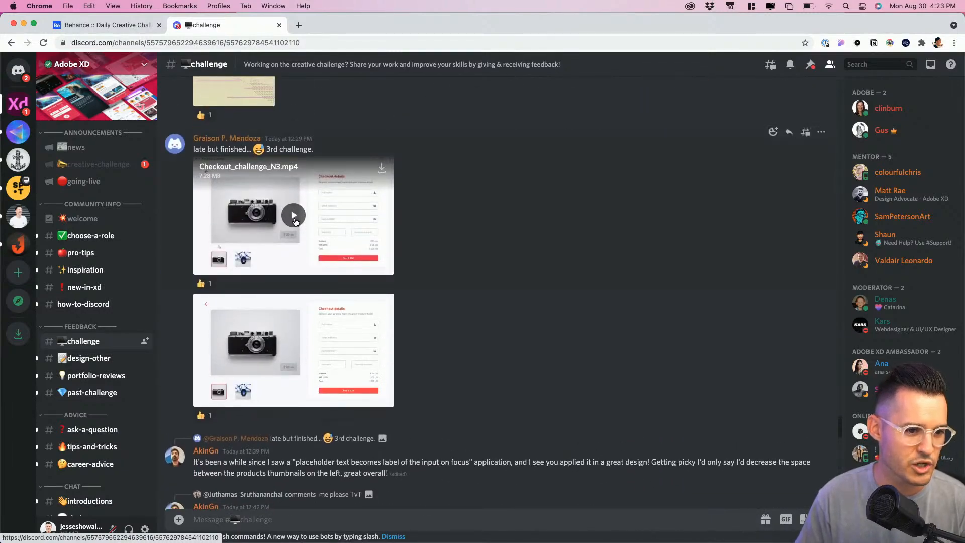
left_click(294, 215)
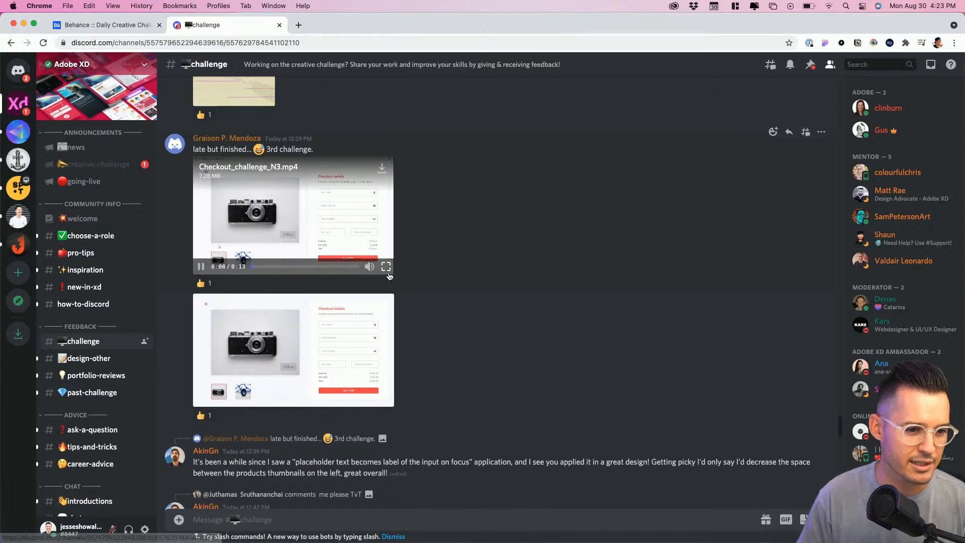
left_click(391, 269)
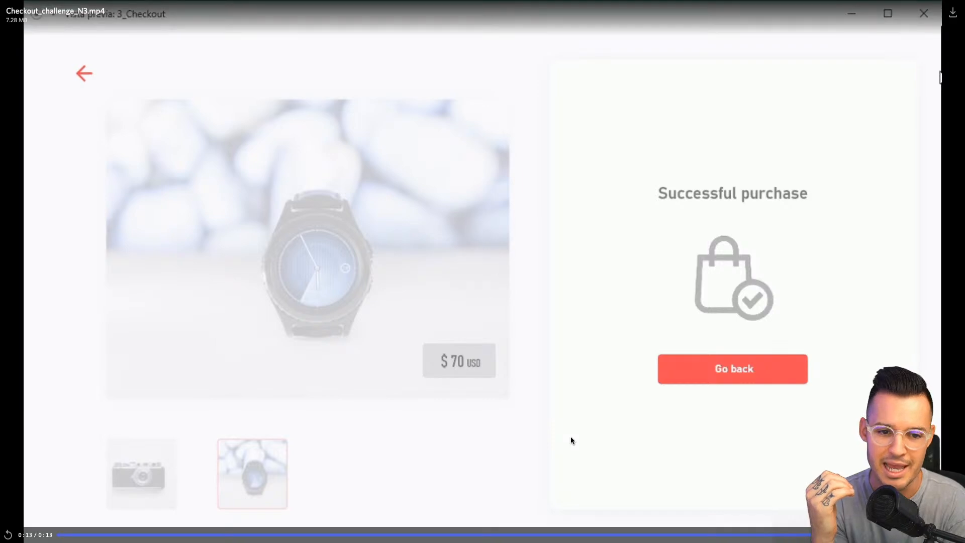
left_click(8, 535)
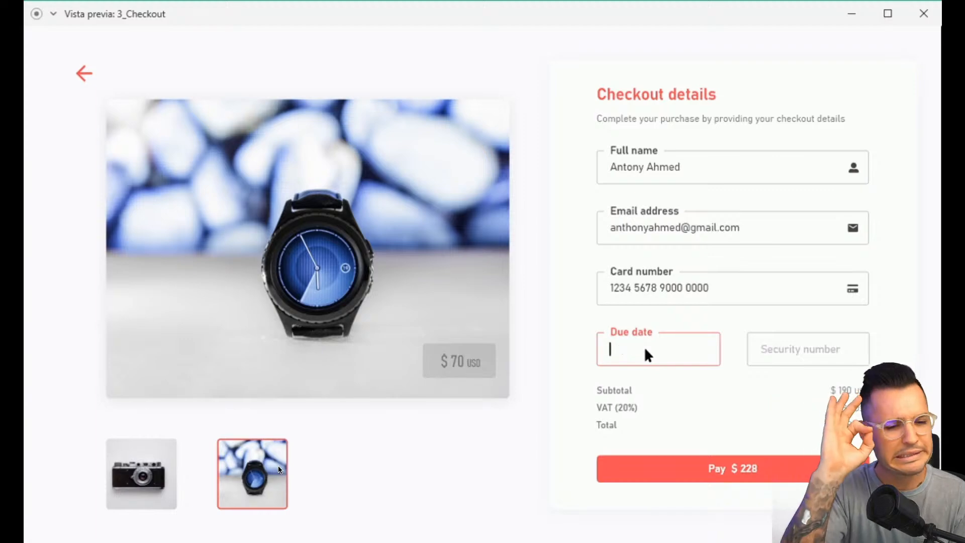
key("Escape")
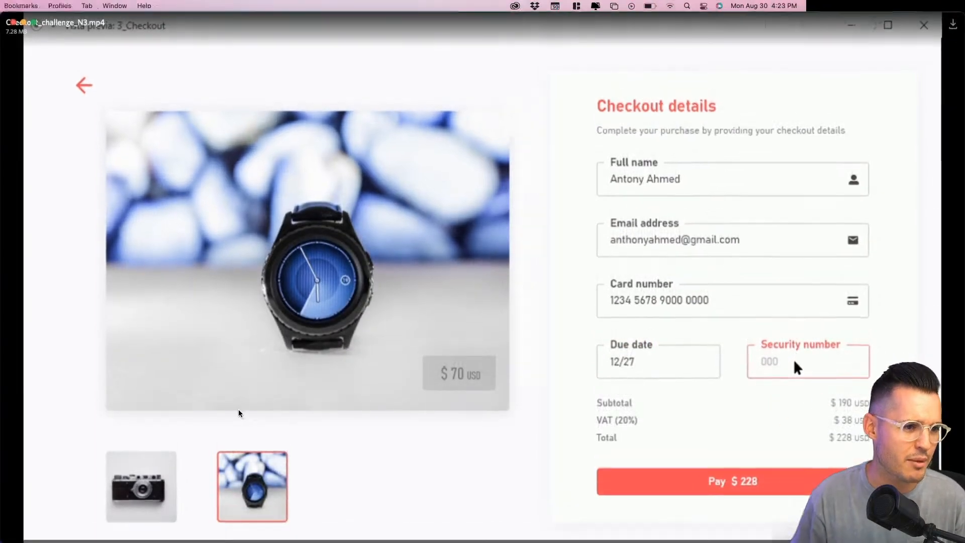
- Find the submitted login design with red fields and coloured circles, view it enlarged, and close the image
scroll(372, 372, "up", 10)
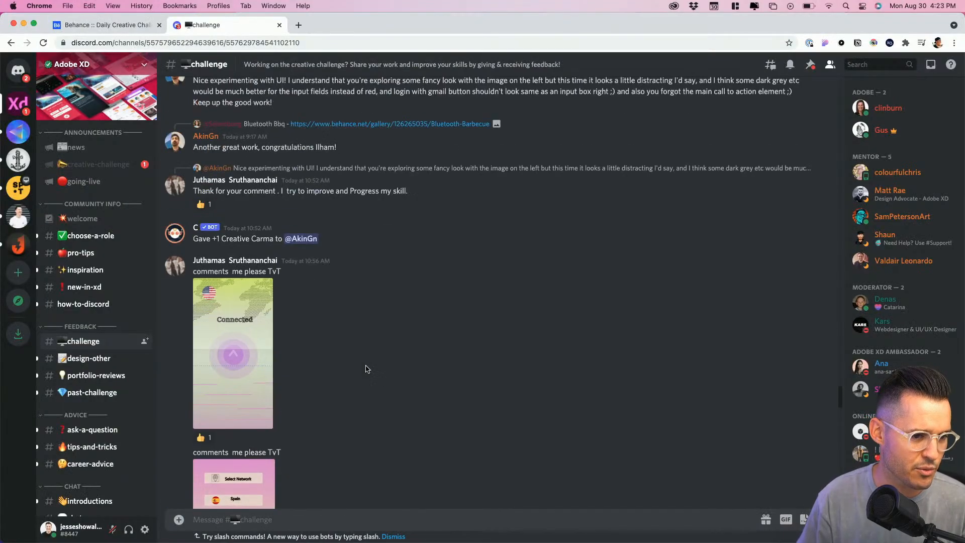
scroll(365, 370, "up", 3)
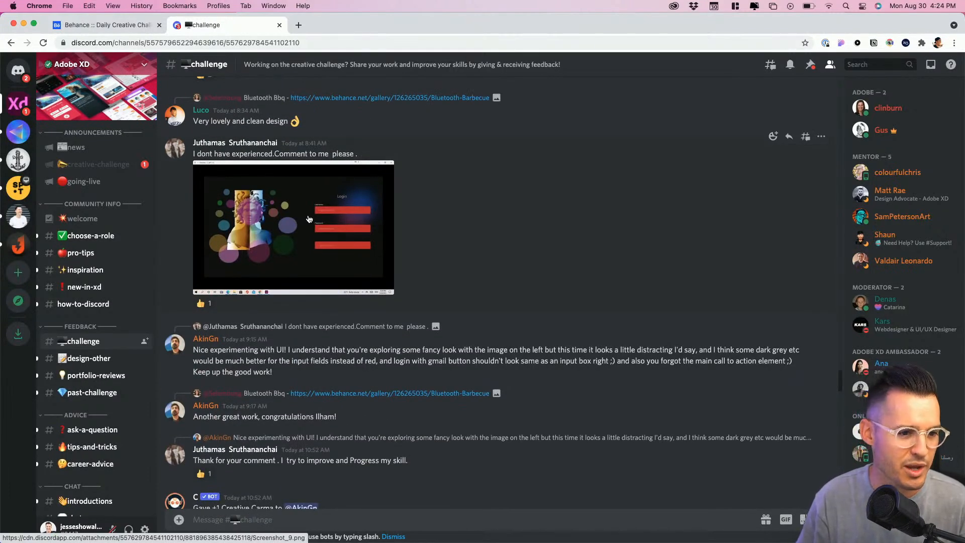
left_click(250, 186)
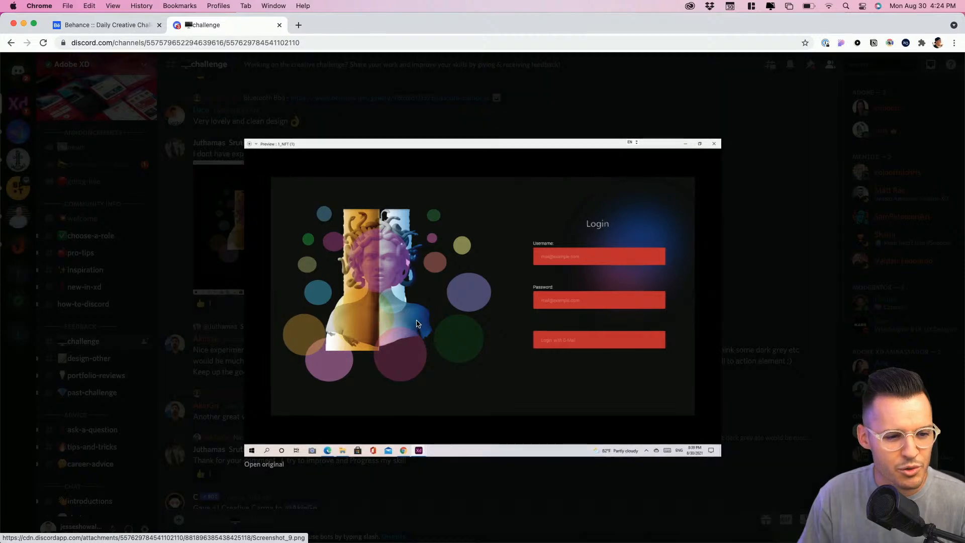
key("Escape")
- Find the Bluetooth Bbq post and open its Behance project link in a separate browser tab
scroll(447, 301, "up", 5)
scroll(450, 298, "up", 2)
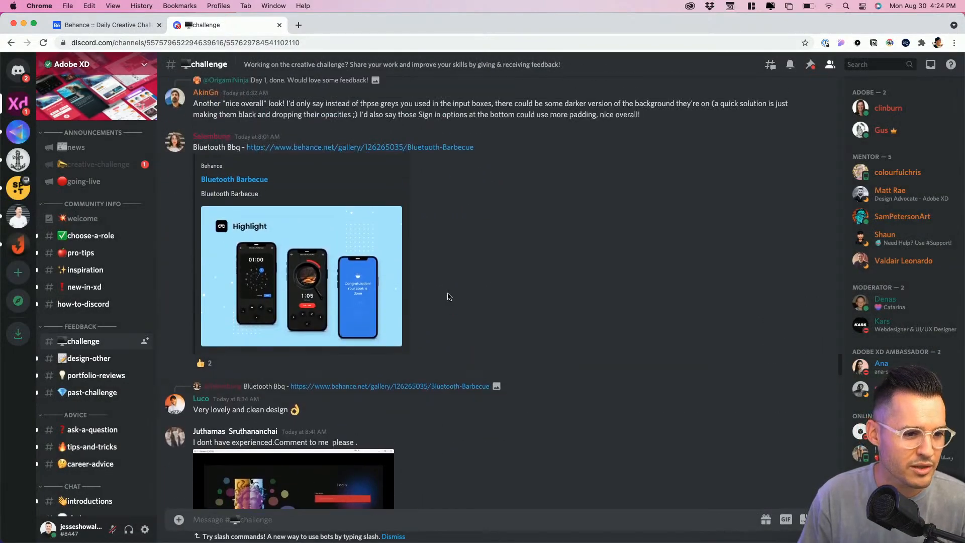
left_click(362, 147)
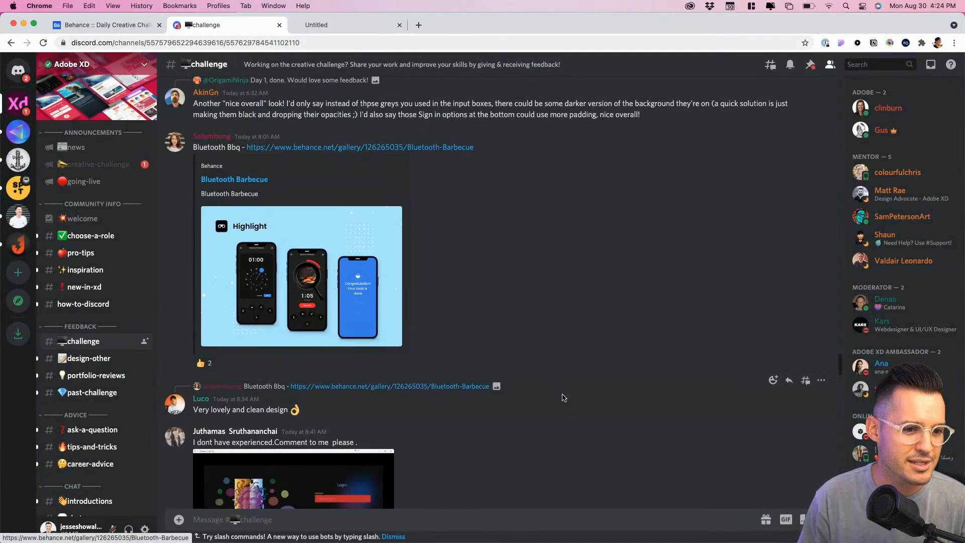
- Find the Day 1 Neken sign-in design in the channel, view it enlarged, and close the image
scroll(452, 274, "up", 2)
scroll(451, 274, "up", 12)
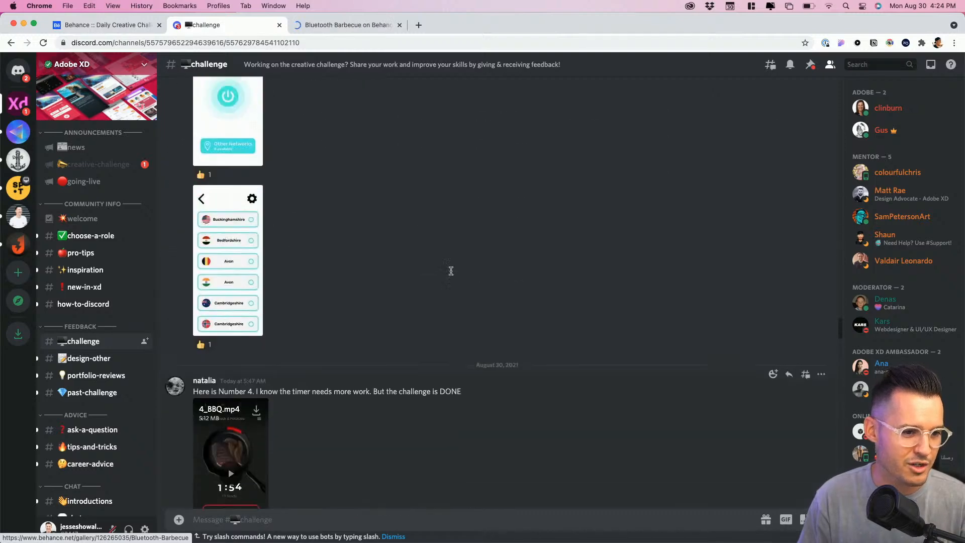
scroll(450, 274, "up", 5)
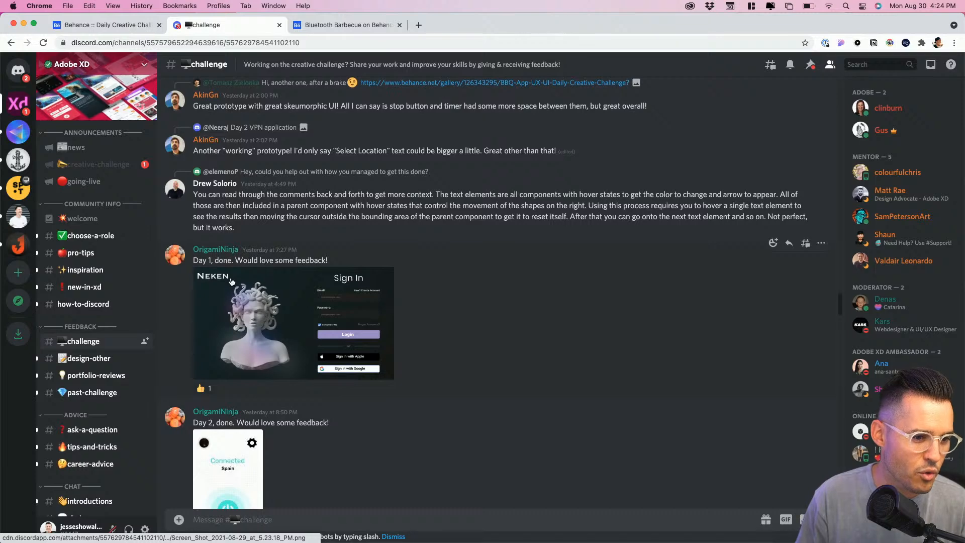
left_click(255, 289)
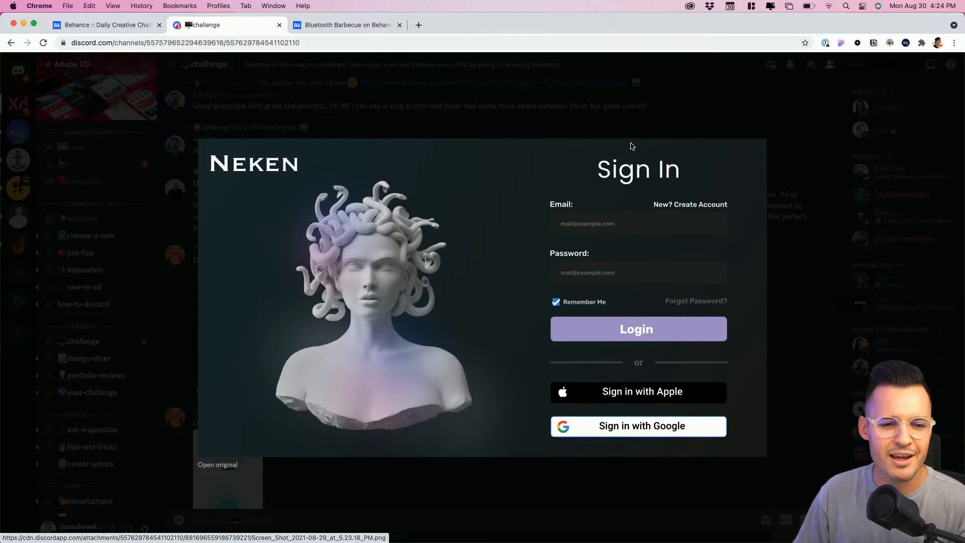
left_click(628, 118)
- Open the BBQ App / UX&UI / Daily Creative Challenge project from the channel in its own tab and examine its screen mockups
scroll(643, 176, "up", 5)
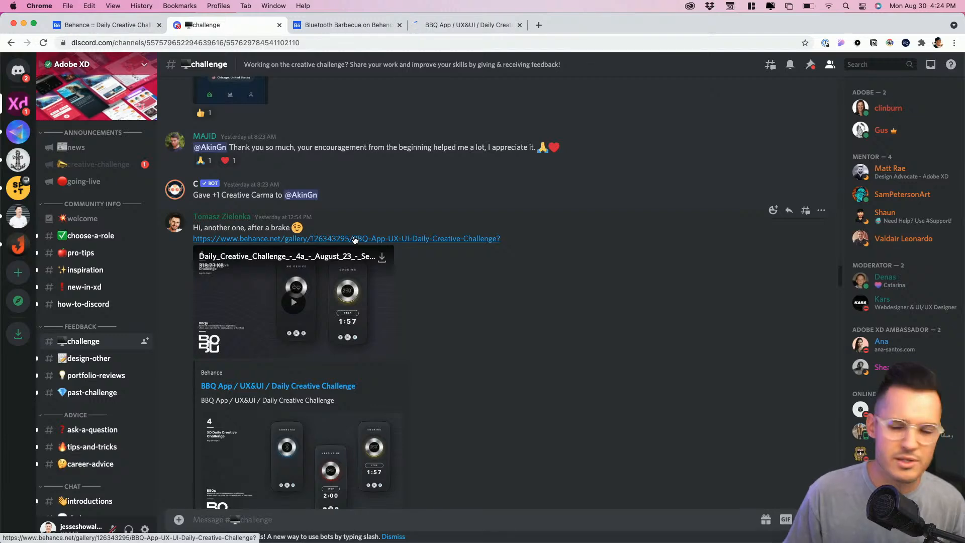
scroll(491, 226, "up", 6)
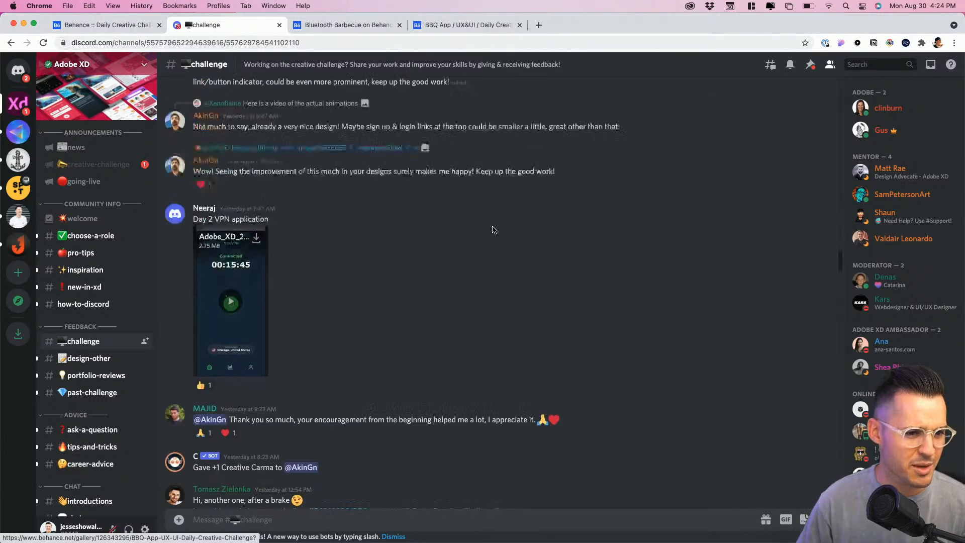
left_click(442, 25)
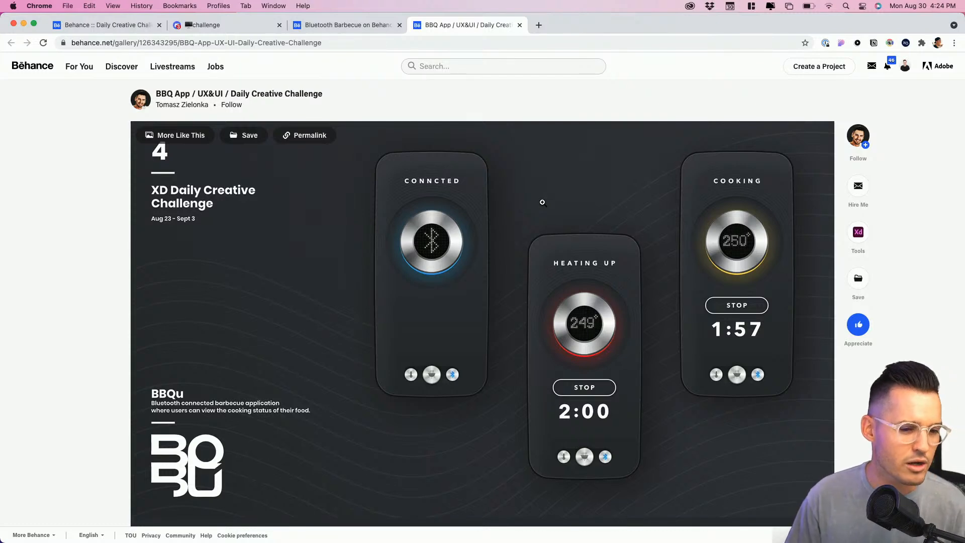
scroll(555, 202, "down", 3)
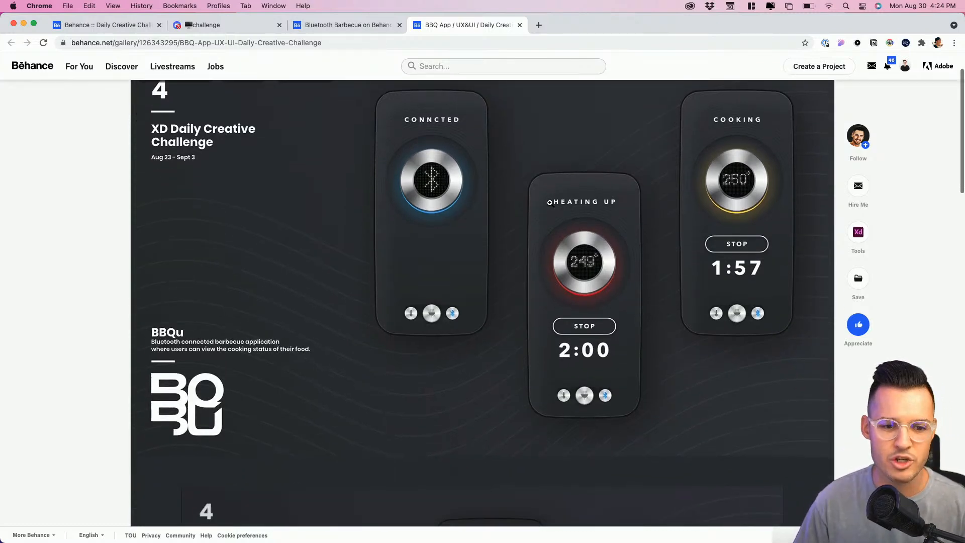
scroll(547, 206, "down", 10)
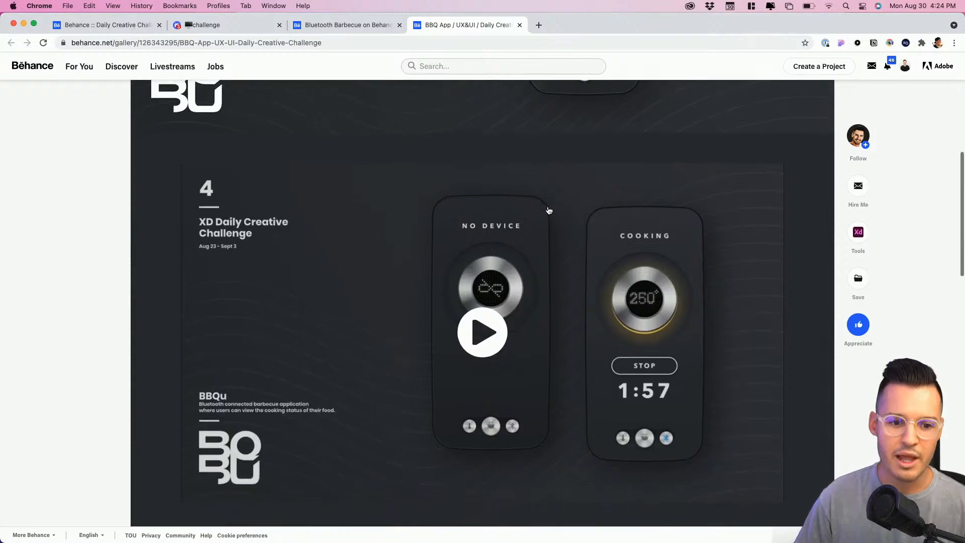
scroll(548, 207, "up", 6)
scroll(548, 207, "up", 3)
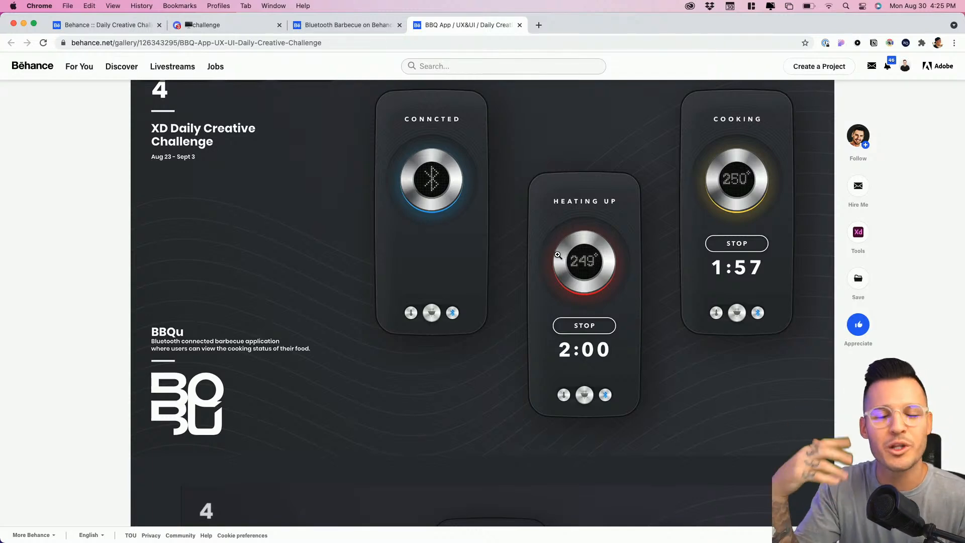
- Play the BBQ App project's prototype video, restart it from the beginning, and look over the rest of the page
scroll(592, 310, "down", 6)
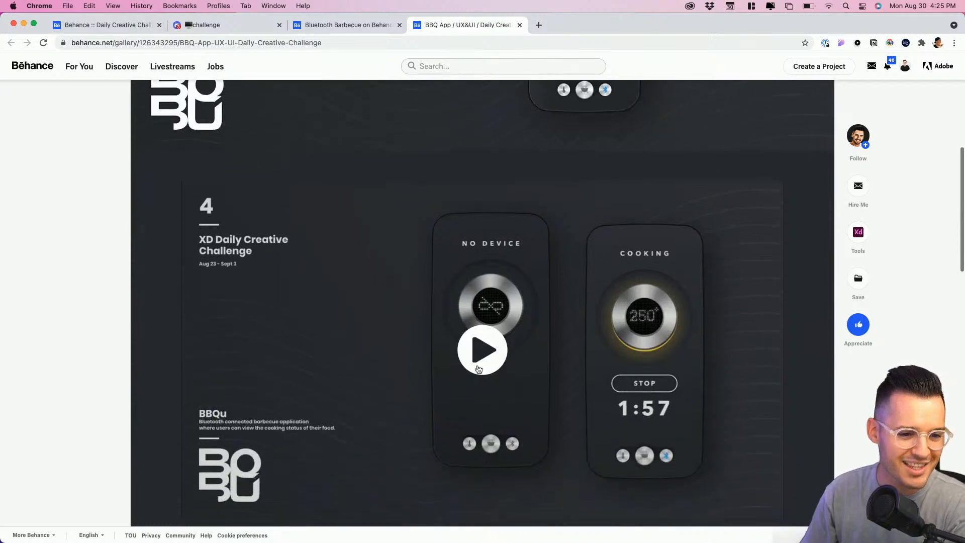
left_click(480, 349)
scroll(480, 349, "down", 2)
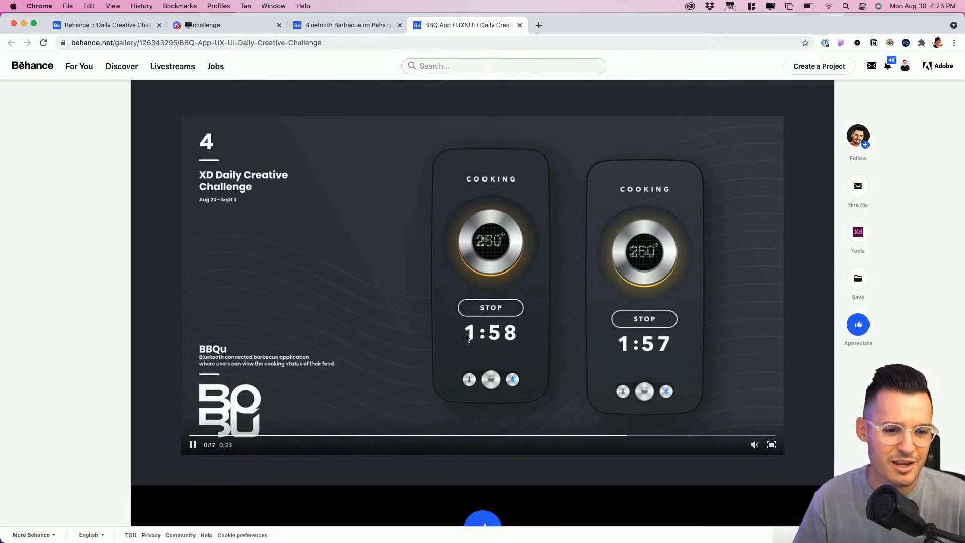
left_click(208, 436)
left_click_drag(209, 437, 194, 445)
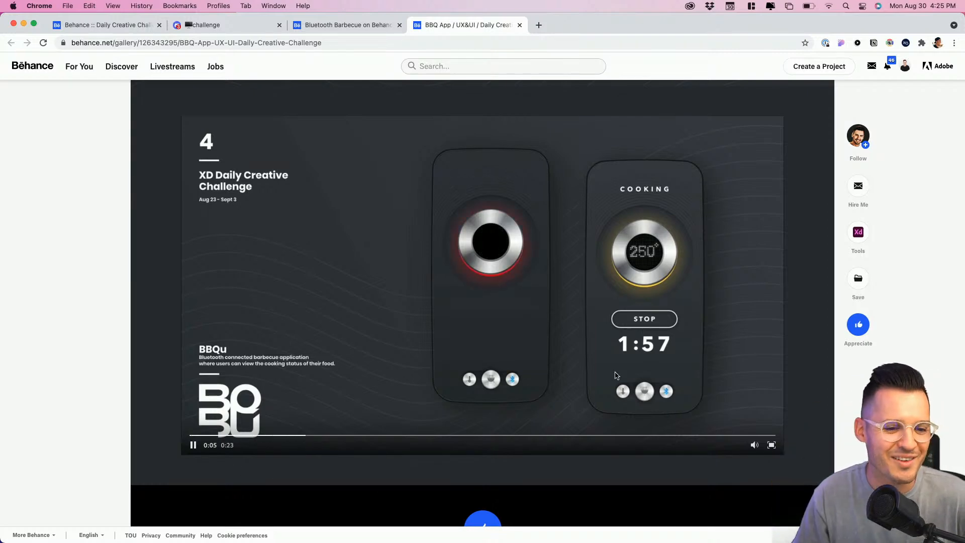
scroll(703, 415, "down", 5)
scroll(703, 415, "up", 6)
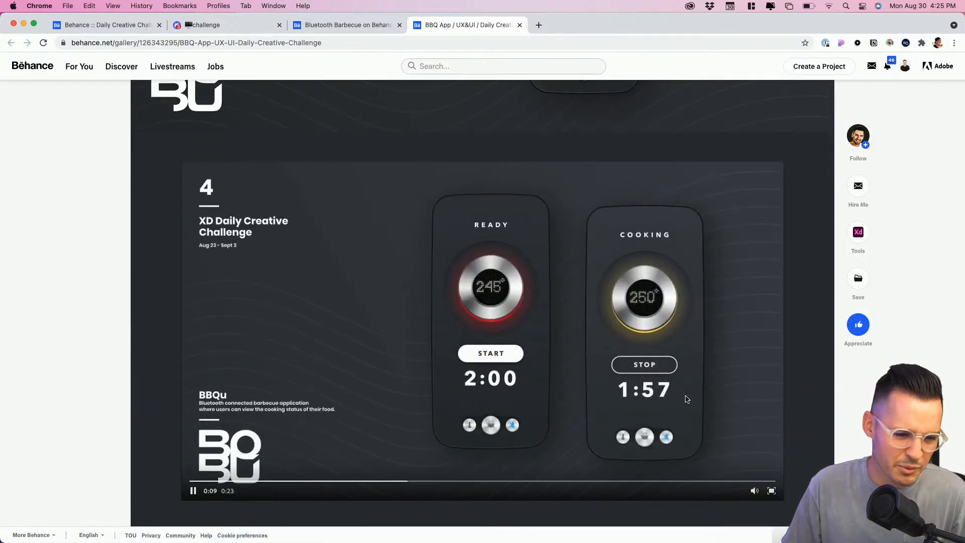
scroll(683, 402, "up", 8)
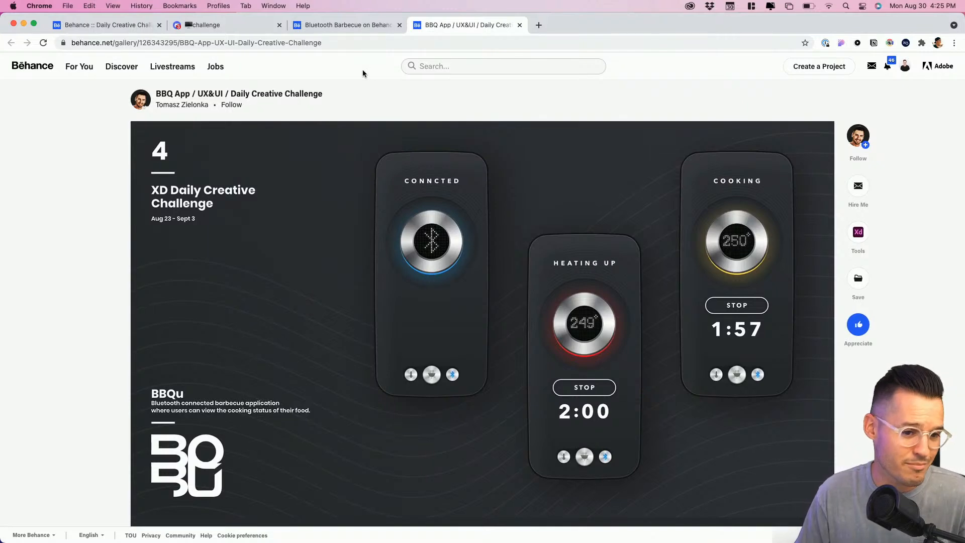
- Switch to the Bluetooth Barbecue project and examine its phone screen mockups, from the highlight section to the Set Timer screens
left_click(347, 25)
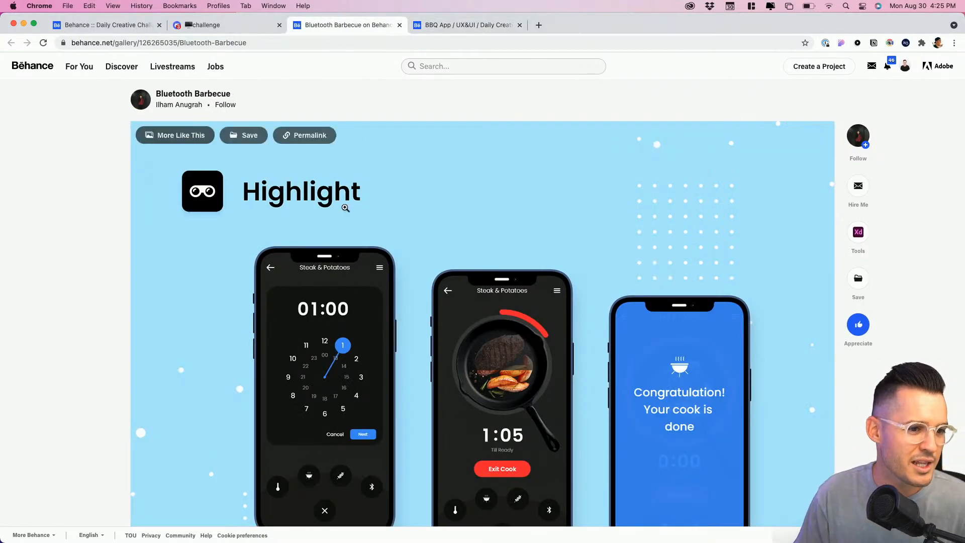
scroll(538, 185, "down", 3)
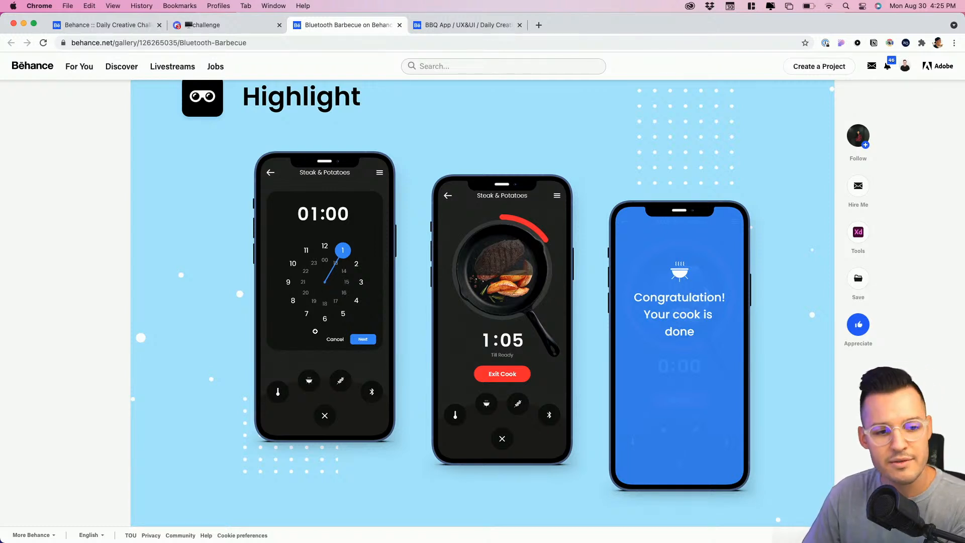
scroll(684, 324, "down", 10)
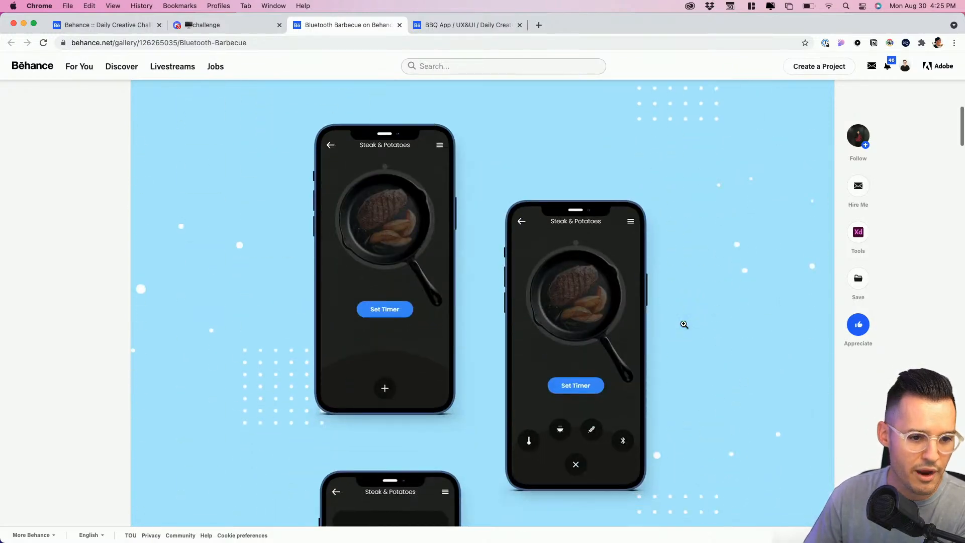